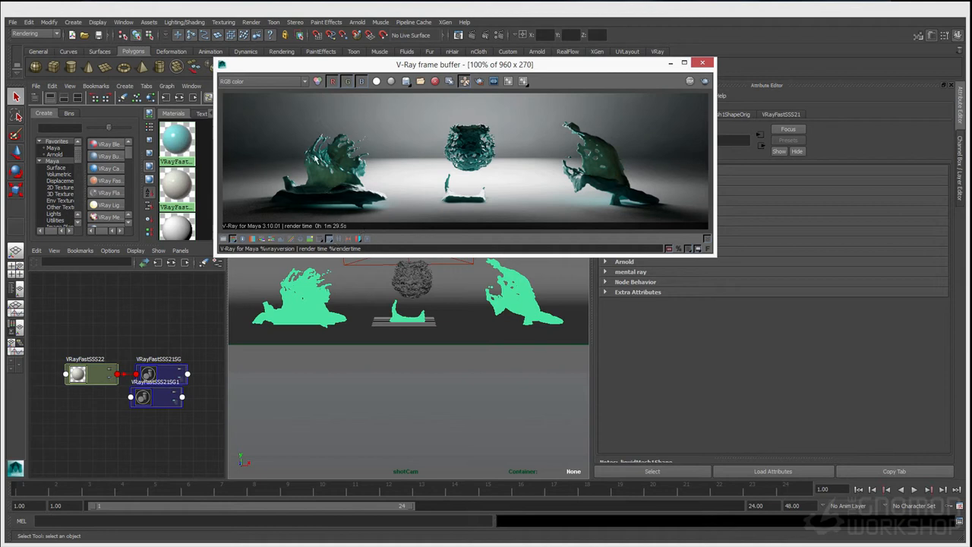
pyautogui.moveTo(266, 71); pyautogui.dragTo(212, 73)
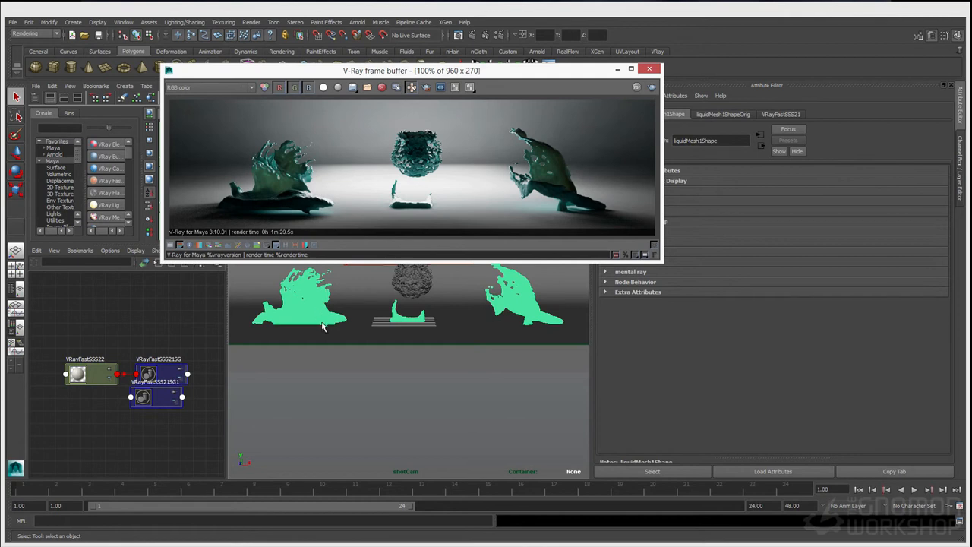
pyautogui.moveTo(294, 69); pyautogui.dragTo(470, 75)
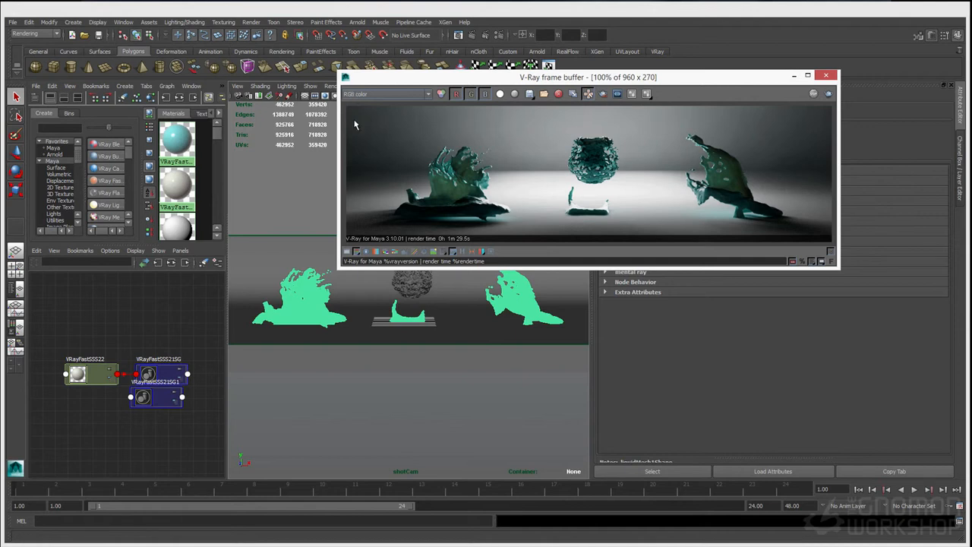
pyautogui.moveTo(427, 83); pyautogui.dragTo(383, 90)
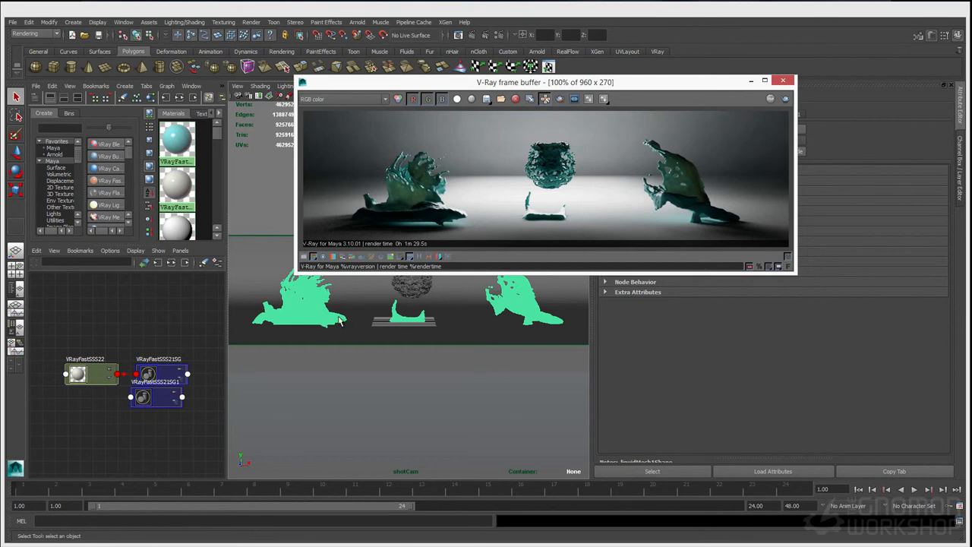
pyautogui.moveTo(392, 85); pyautogui.dragTo(319, 36)
# - Assign a new VRayMtl material to the round liquid mesh in the middle of the scene
pyautogui.click(410, 291)
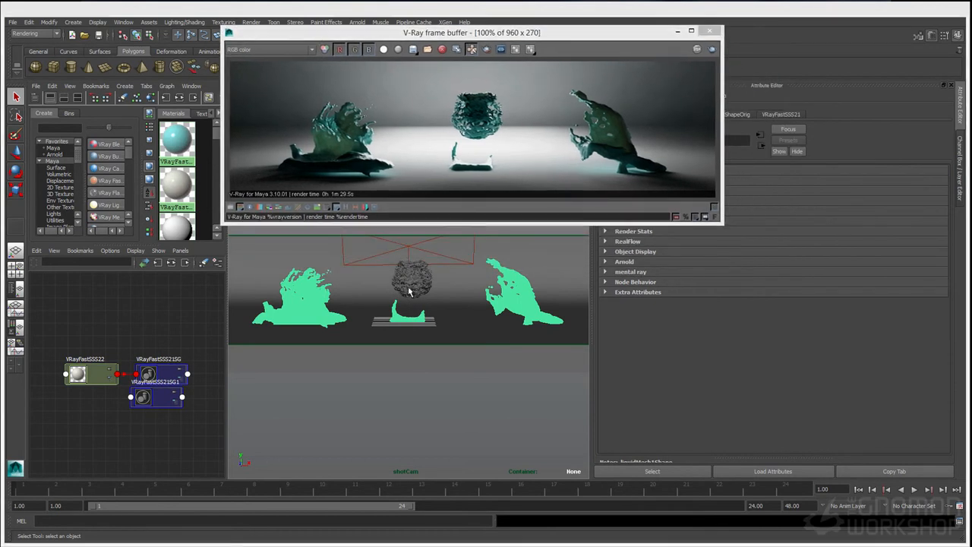
pyautogui.click(410, 291)
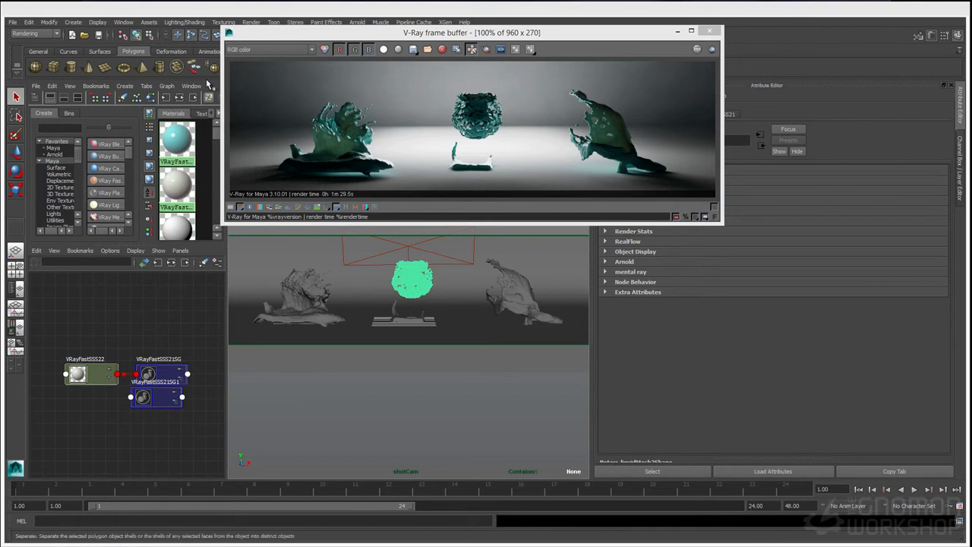
pyautogui.moveTo(312, 38); pyautogui.dragTo(329, 42)
pyautogui.moveTo(454, 38); pyautogui.dragTo(333, 33)
pyautogui.click(407, 301)
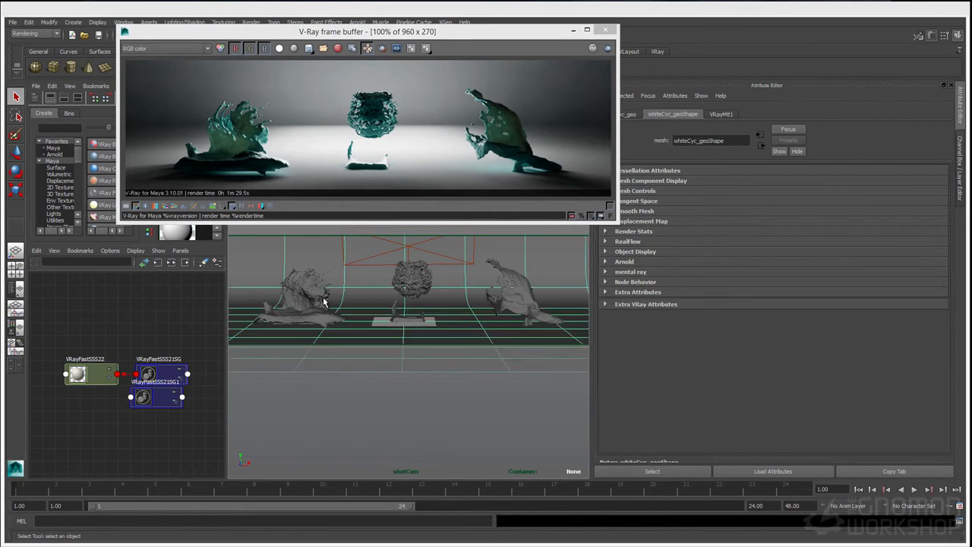
pyautogui.click(417, 279)
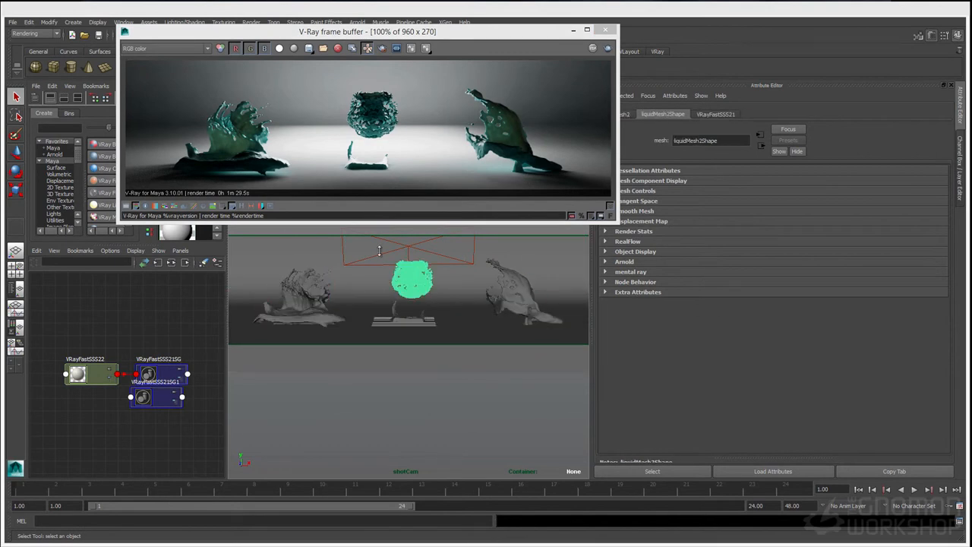
pyautogui.moveTo(267, 30); pyautogui.dragTo(349, 29)
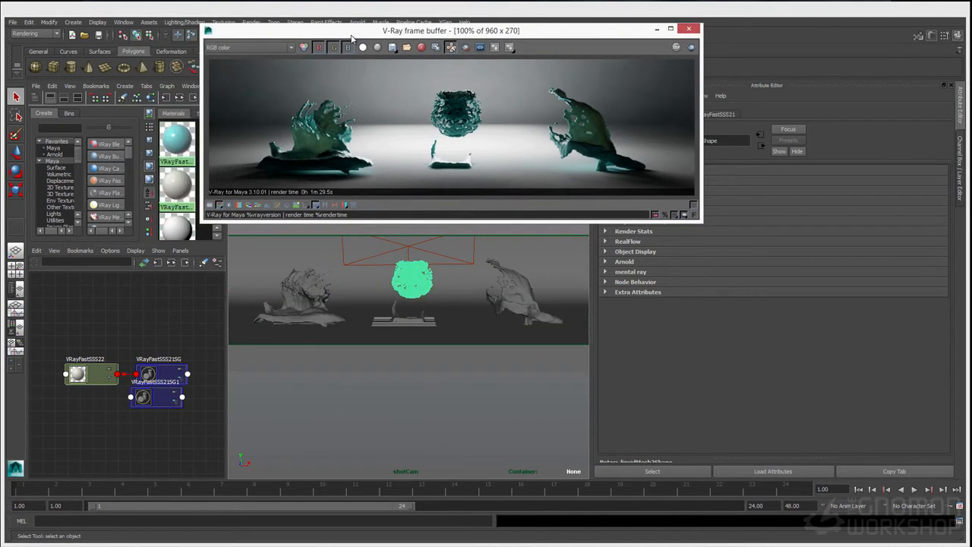
pyautogui.moveTo(237, 35); pyautogui.dragTo(279, 39)
pyautogui.click(418, 298)
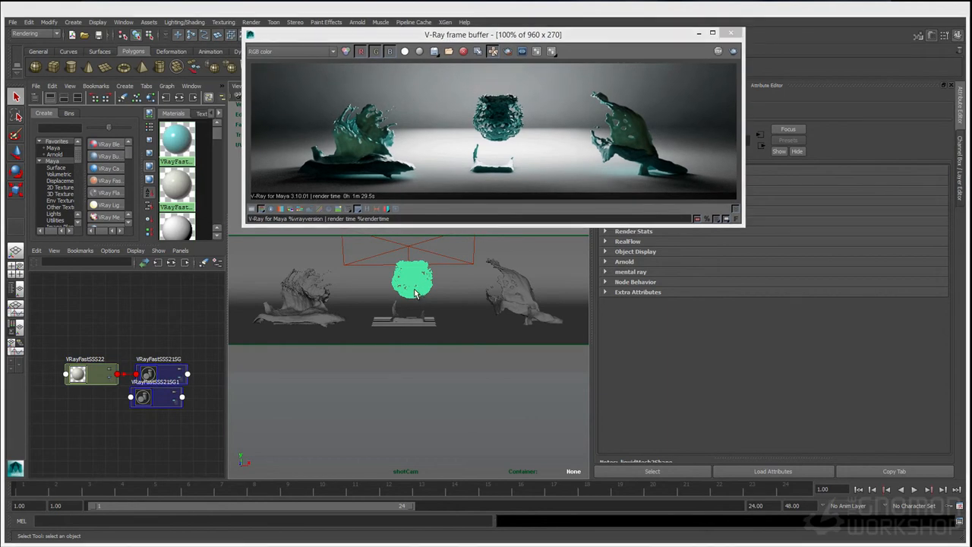
pyautogui.moveTo(415, 285); pyautogui.dragTo(481, 474, button='right')
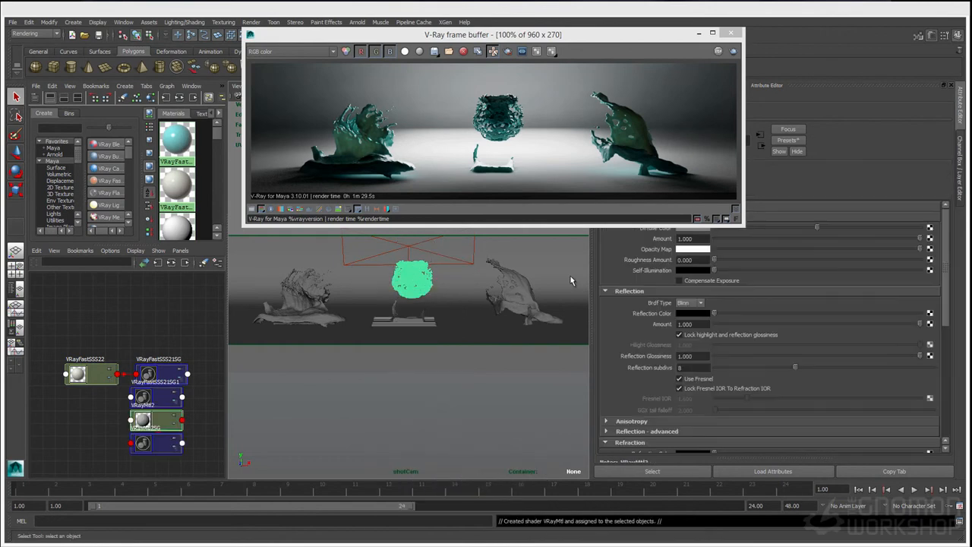
# - Set the new material's diffuse color to black and its reflection color to white
pyautogui.moveTo(556, 37); pyautogui.dragTo(427, 262)
pyautogui.moveTo(790, 228); pyautogui.dragTo(718, 228)
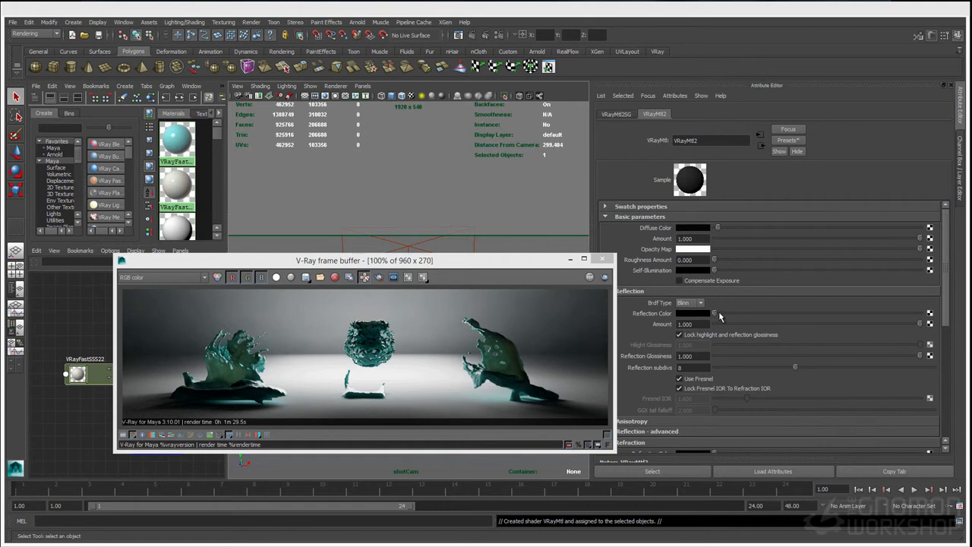
pyautogui.moveTo(715, 314); pyautogui.dragTo(919, 322)
# - Keep Fresnel reflections on, unlock the Fresnel IOR from the refraction IOR and raise it to about 5.369
pyautogui.click(702, 379)
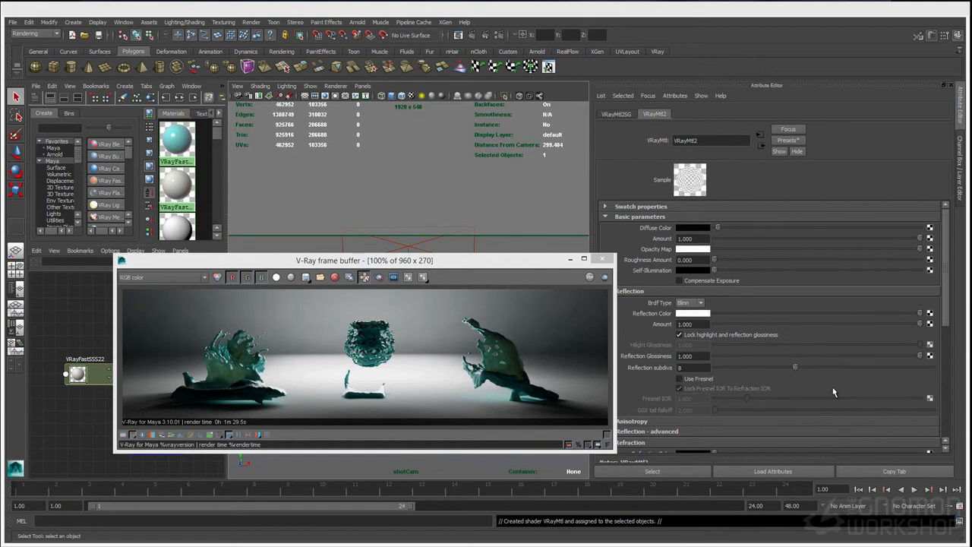
pyautogui.click(711, 391)
pyautogui.moveTo(749, 398); pyautogui.dragTo(826, 400)
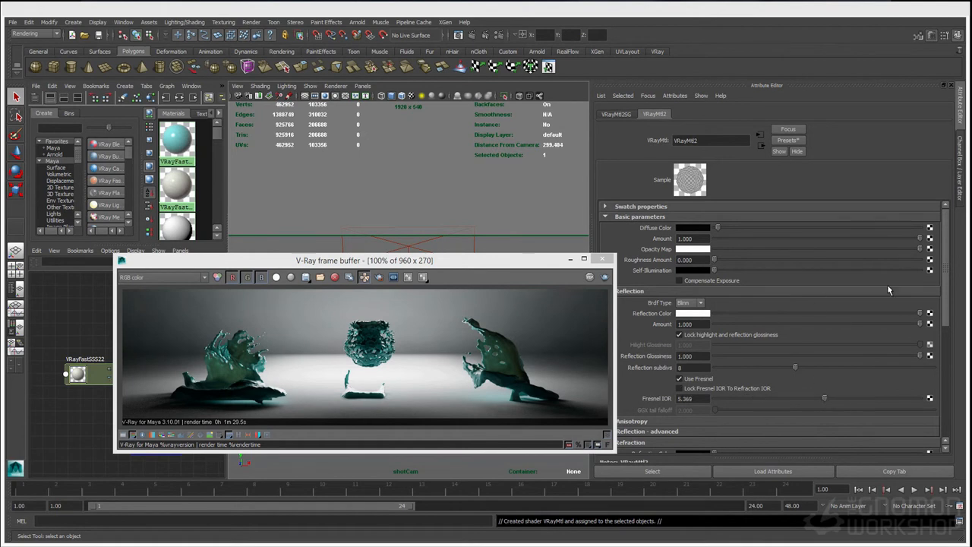
# - Lower the material's reflection glossiness to about 0.744 and change its BRDF type to GGX
pyautogui.moveTo(919, 355); pyautogui.dragTo(867, 355)
pyautogui.click(689, 302)
pyautogui.click(690, 334)
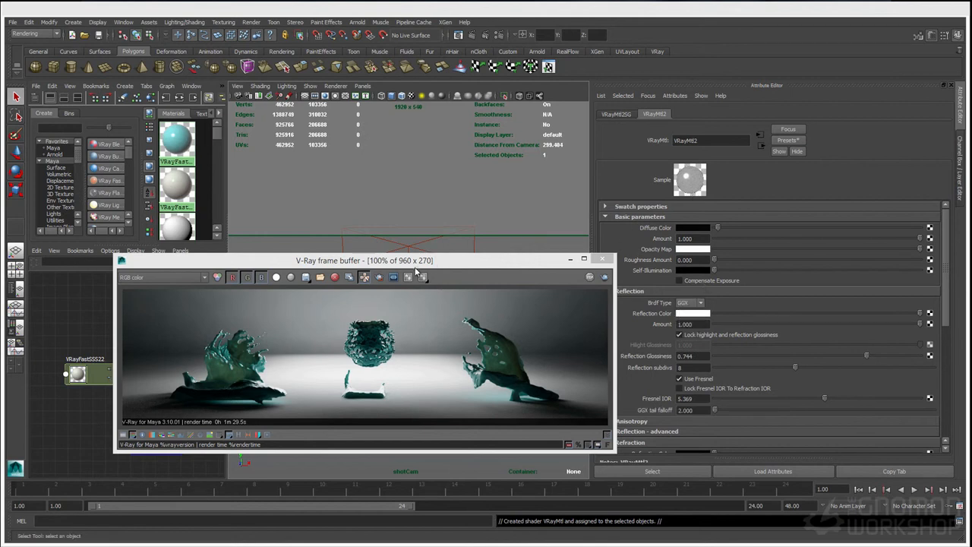
# - Show the Outliner beside the perspective view and select keyLight inside the SSS_light group
pyautogui.moveTo(416, 263); pyautogui.dragTo(426, 259)
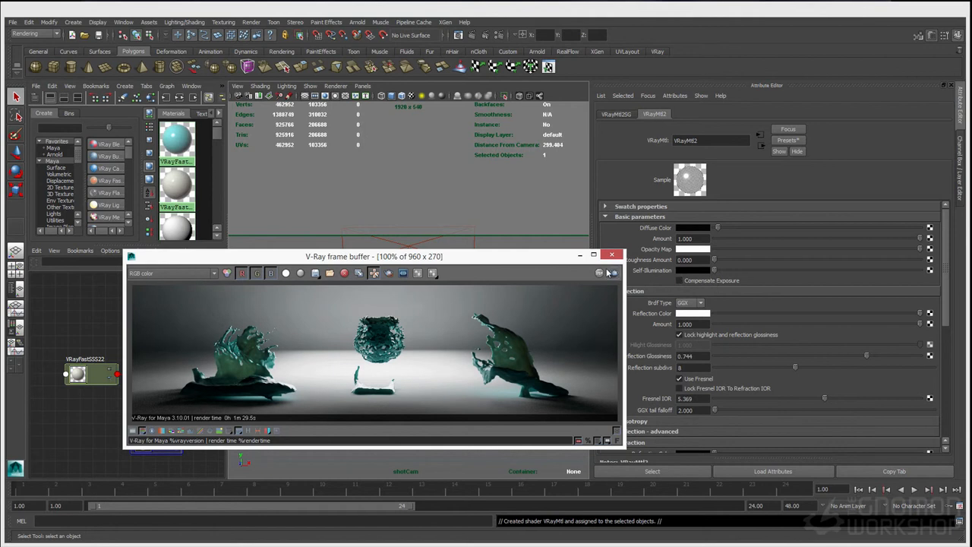
pyautogui.moveTo(562, 257); pyautogui.dragTo(862, 311)
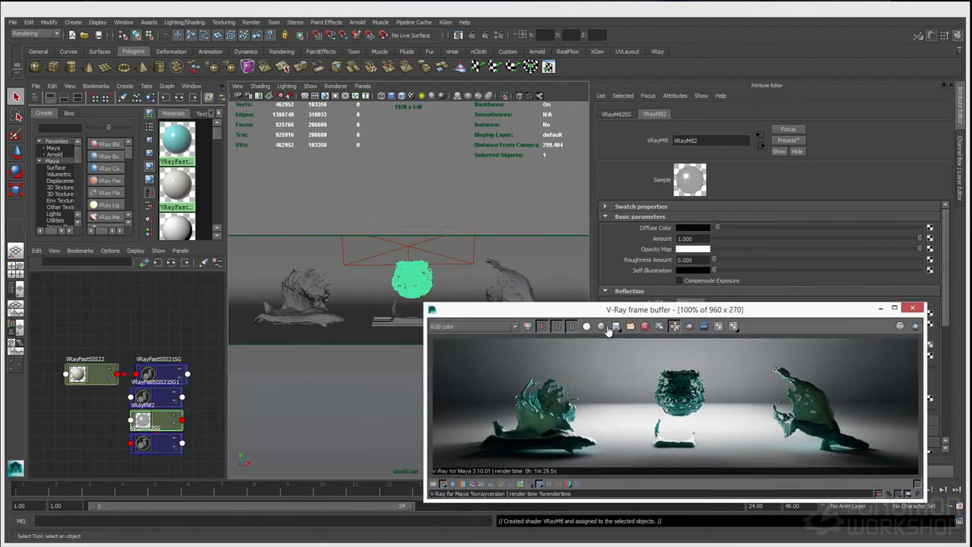
pyautogui.keyDown('shift'); pyautogui.click(291, 302); pyautogui.keyUp('shift')
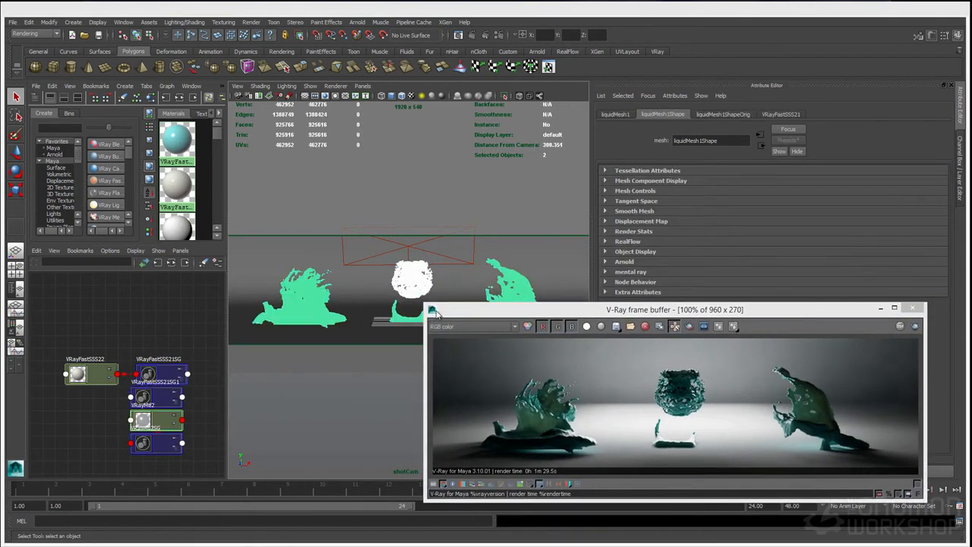
pyautogui.click(15, 289)
pyautogui.click(40, 170)
pyautogui.click(74, 171)
pyautogui.click(80, 181)
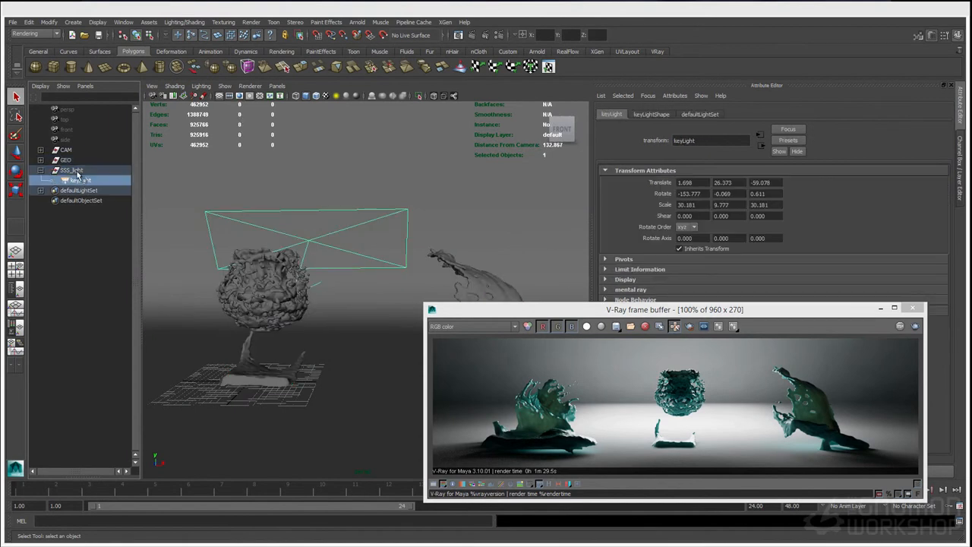
# - Expand the GEO group and its LIQUID subgroup, go through their meshes, and select LIQUID
pyautogui.click(66, 161)
pyautogui.click(40, 160)
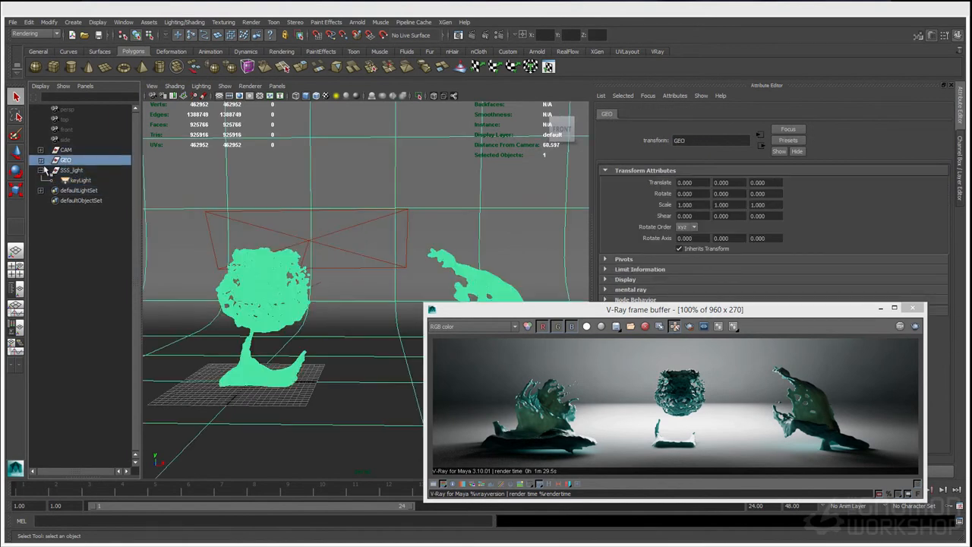
pyautogui.click(85, 179)
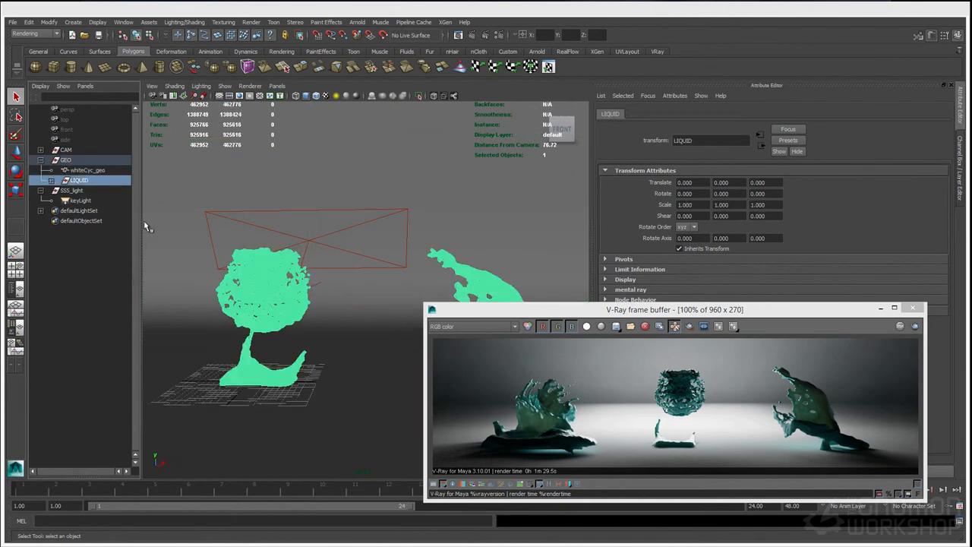
pyautogui.click(51, 180)
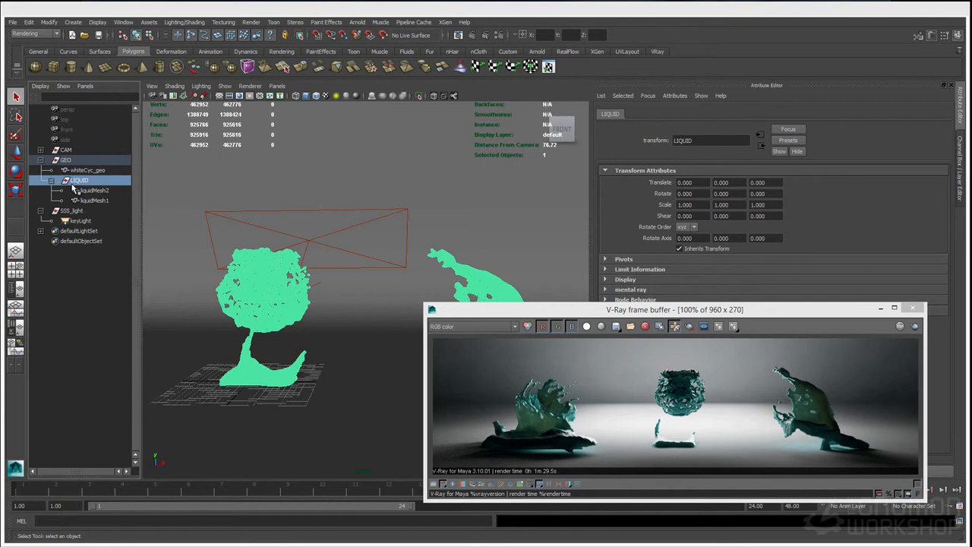
pyautogui.click(92, 191)
pyautogui.click(96, 202)
pyautogui.click(93, 191)
pyautogui.click(87, 173)
pyautogui.click(82, 180)
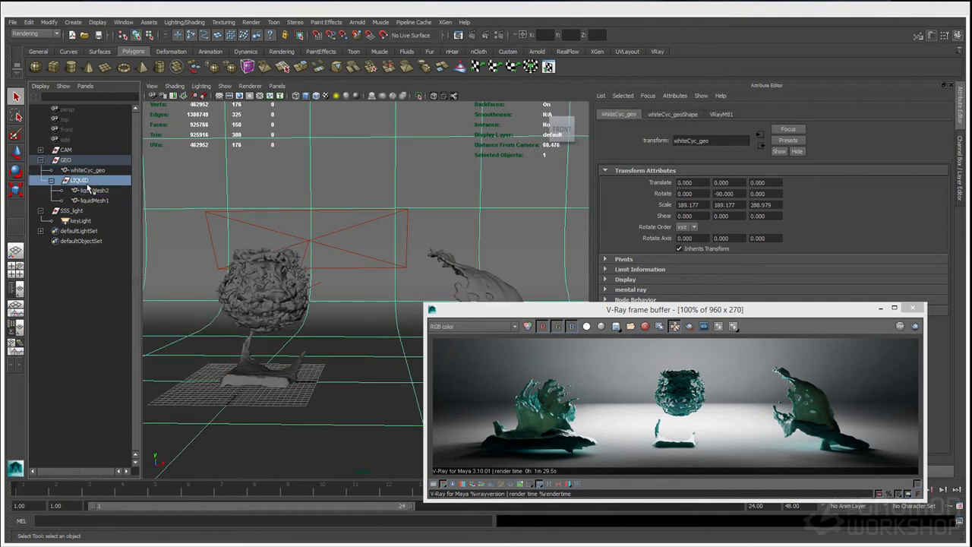
# - Open the V-Ray proxy creation settings for the selected LIQUID group
pyautogui.click(73, 22)
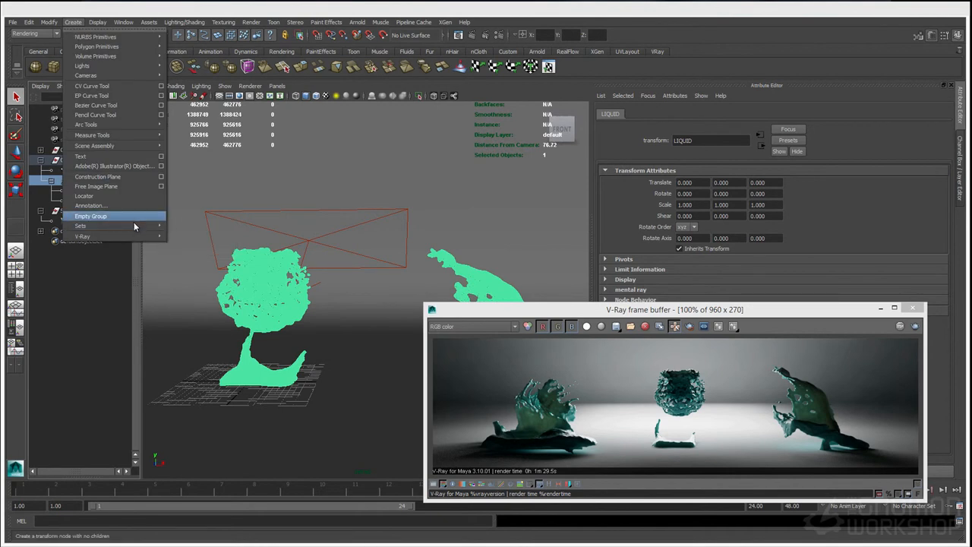
pyautogui.moveTo(134, 238)
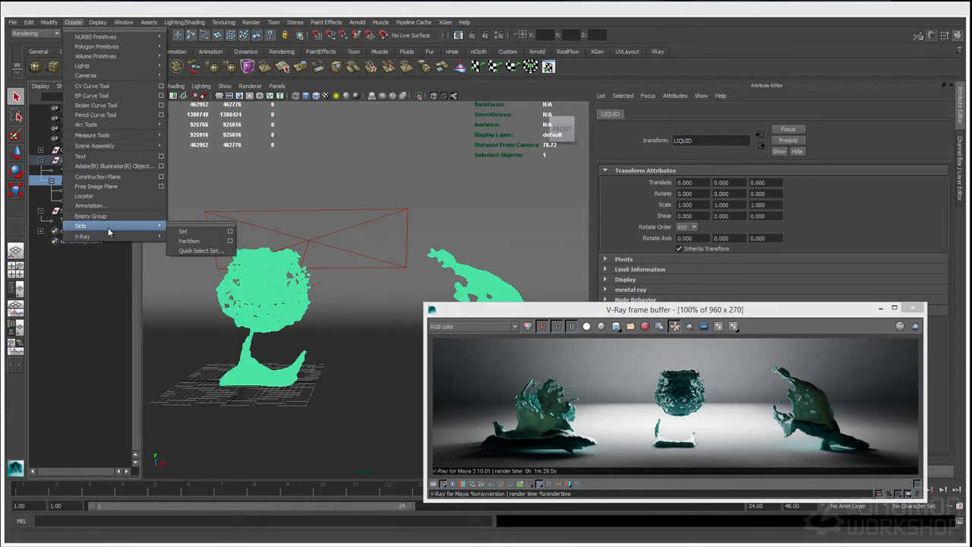
pyautogui.moveTo(104, 238)
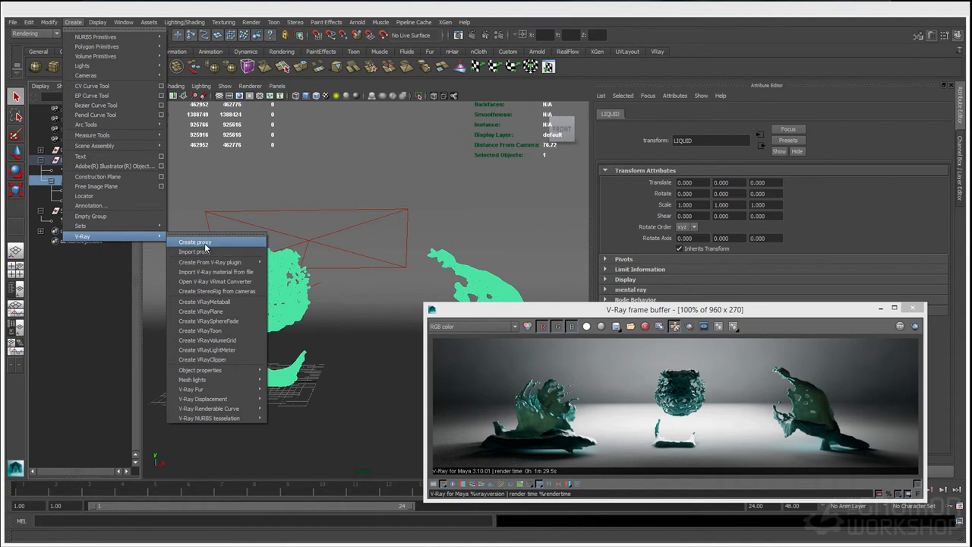
pyautogui.click(203, 243)
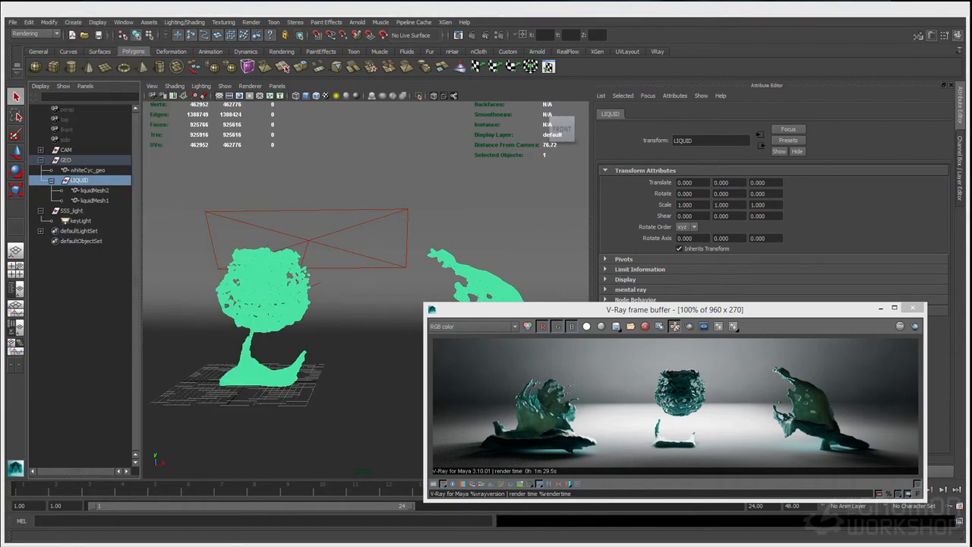
pyautogui.moveTo(158, 107); pyautogui.dragTo(340, 106)
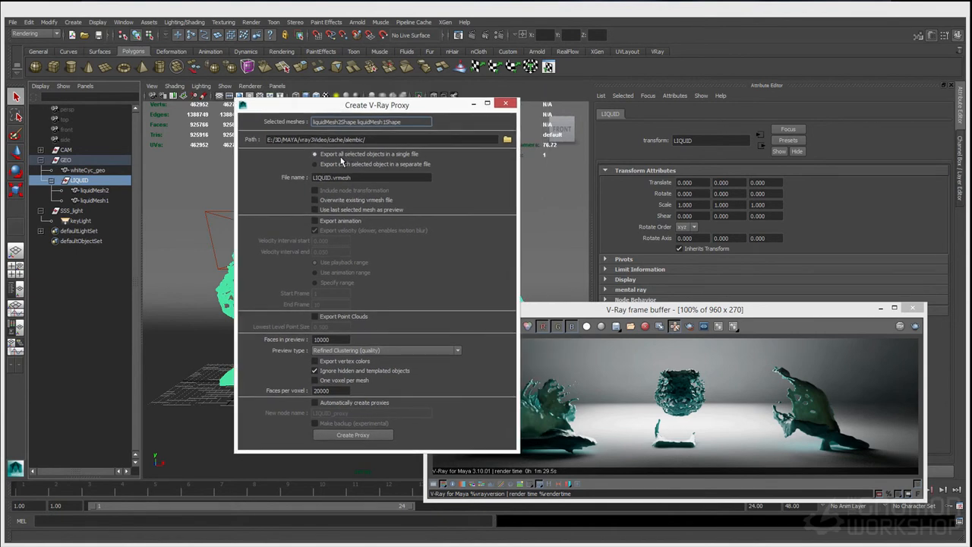
pyautogui.moveTo(316, 108); pyautogui.dragTo(295, 112)
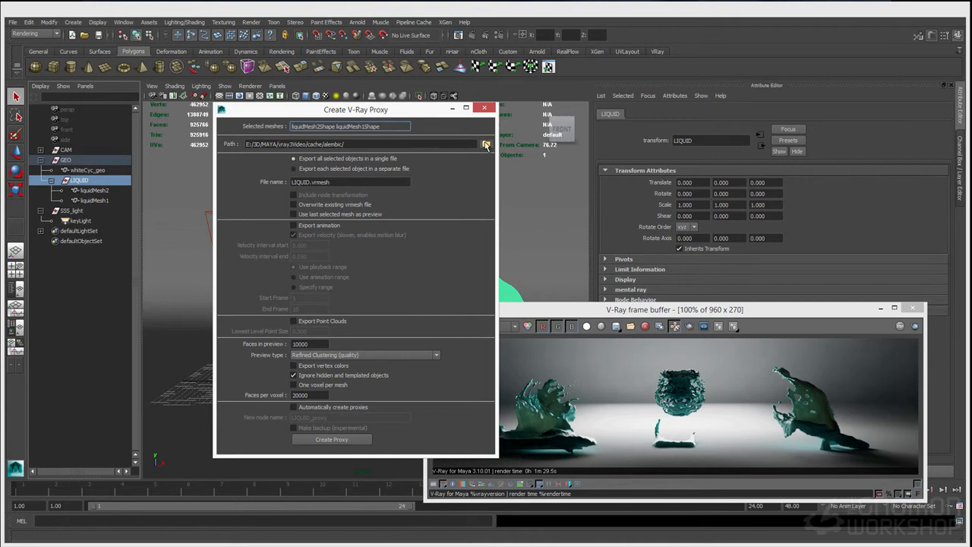
# - Browse for the proxy export path, create a folder named proxy inside scenes, and enter it
pyautogui.click(486, 144)
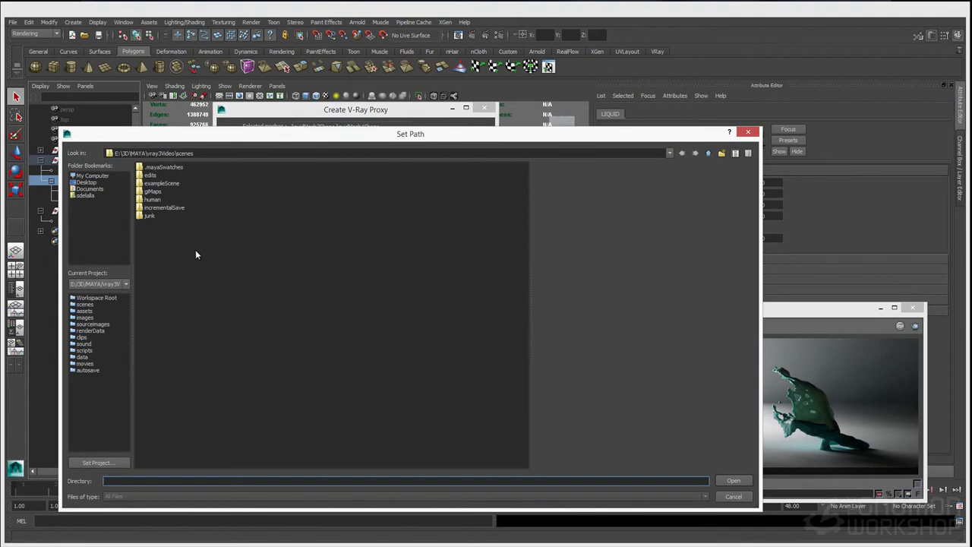
pyautogui.rightClick(191, 252)
pyautogui.click(213, 262)
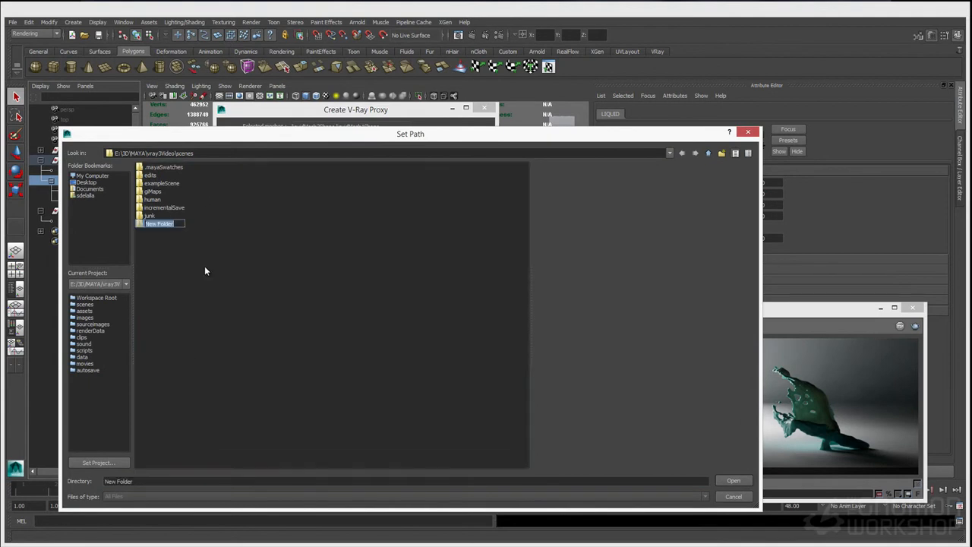
pyautogui.write('proxy')
pyautogui.press('Return')
pyautogui.doubleClick(182, 224)
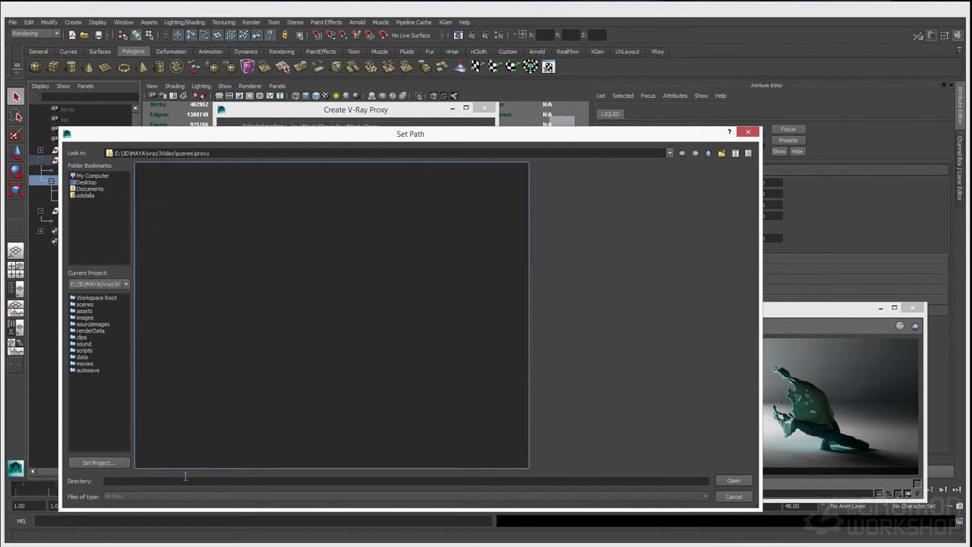
# - Write liquid_proxy_v001 and copy it to the clipboard, clear it, and confirm the scenes/proxy folder as the export path
pyautogui.moveTo(195, 131); pyautogui.dragTo(220, 129)
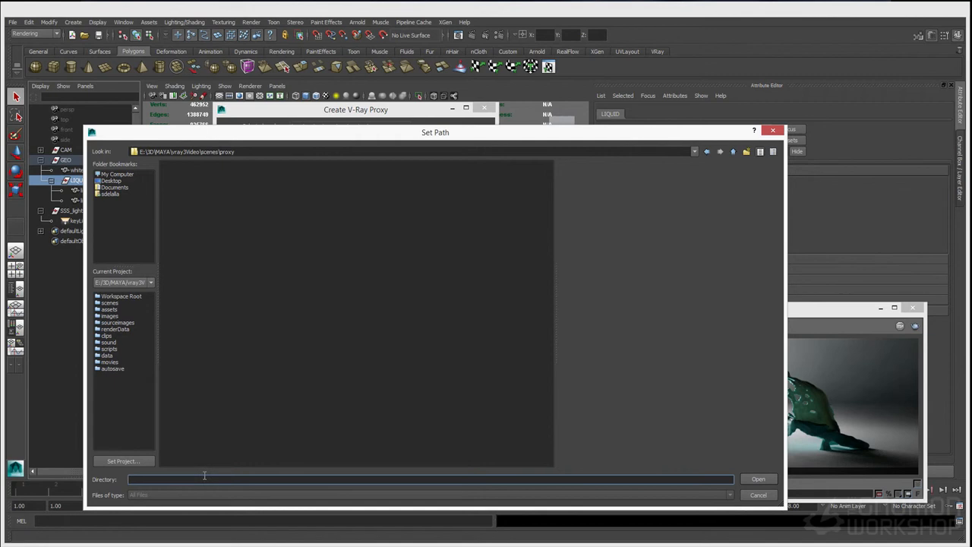
pyautogui.write('pr')
pyautogui.write('liqu')
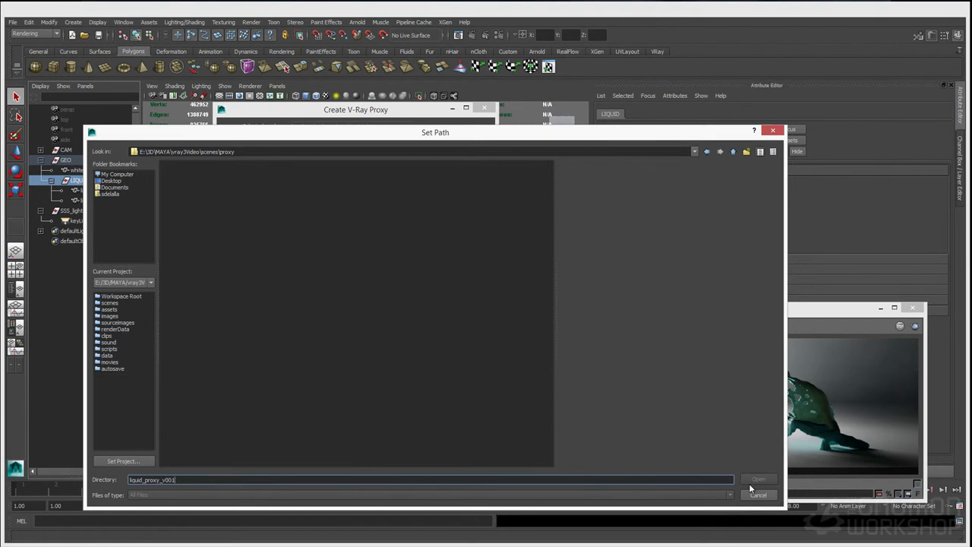
pyautogui.hotkey('ctrl', 'a')
pyautogui.hotkey('ctrl', 'c')
pyautogui.press('BackSpace')
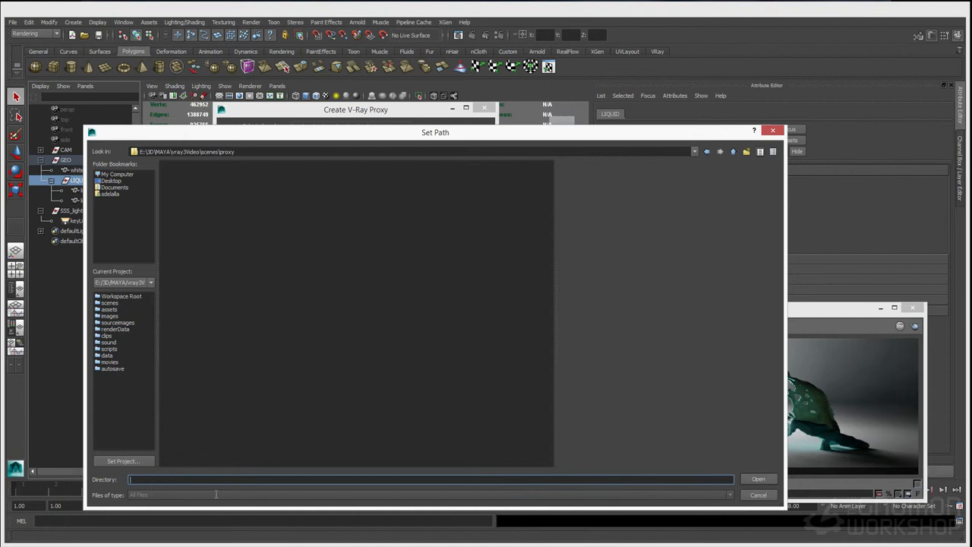
pyautogui.click(751, 479)
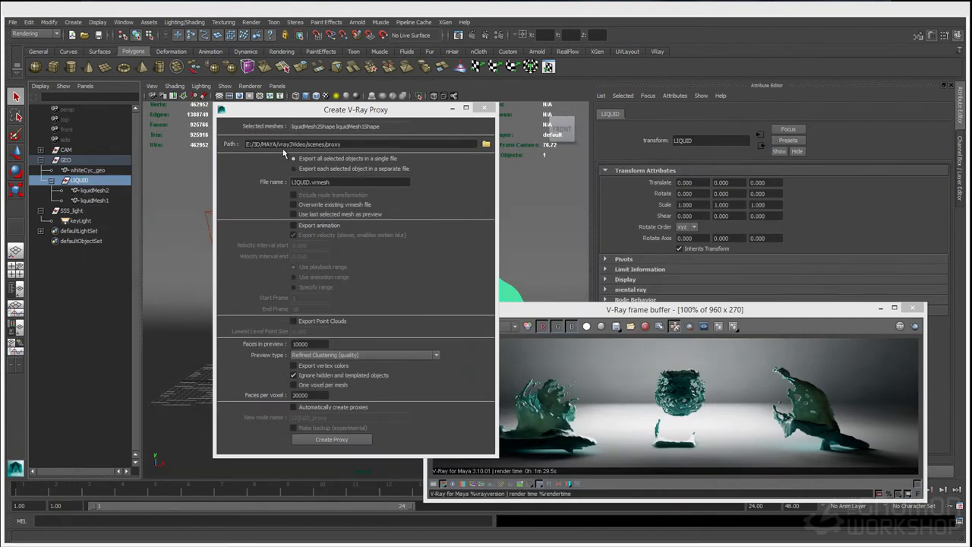
# - Name the proxy export file liquid_proxy_v001.vrmesh
pyautogui.doubleClick(308, 183)
pyautogui.hotkey('ctrl', 'v')
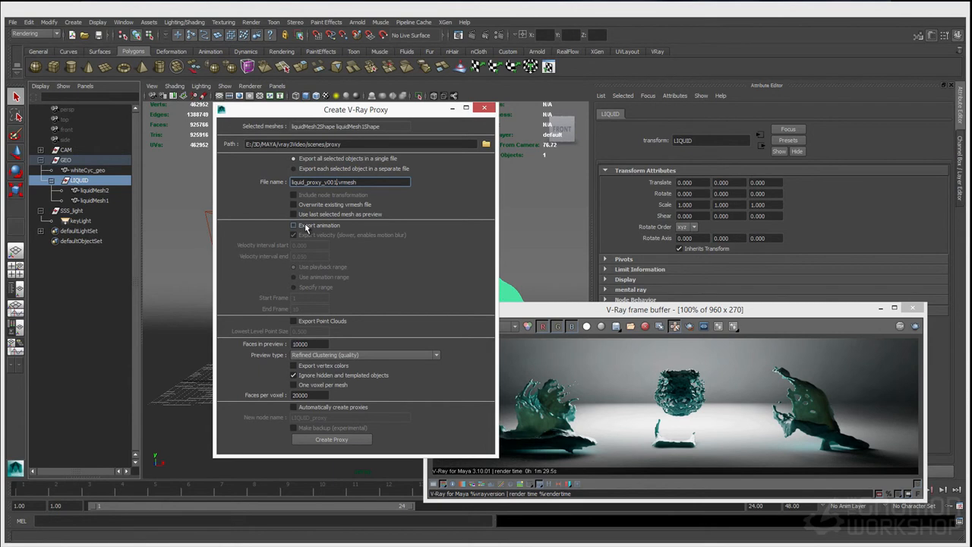
pyautogui.click(311, 226)
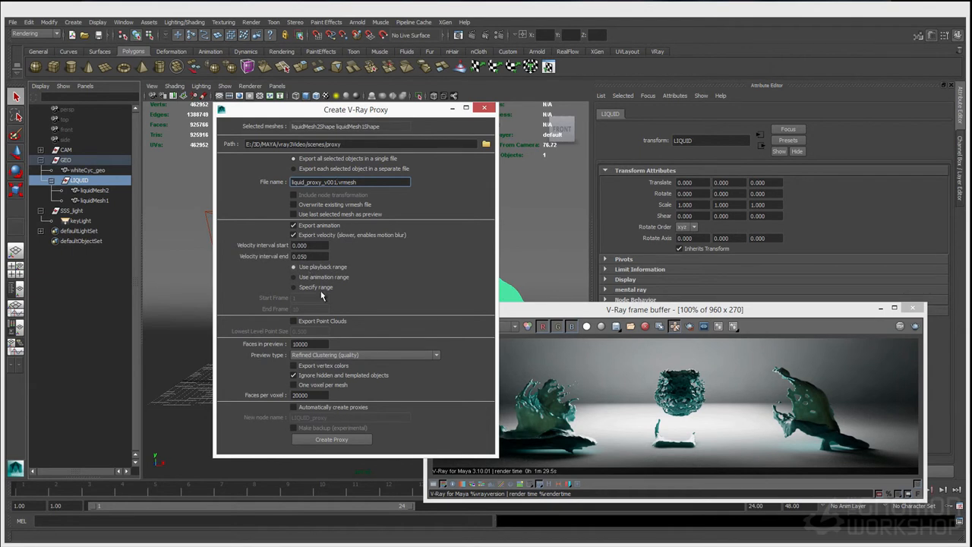
pyautogui.click(307, 287)
pyautogui.click(307, 320)
pyautogui.click(295, 320)
pyautogui.click(303, 298)
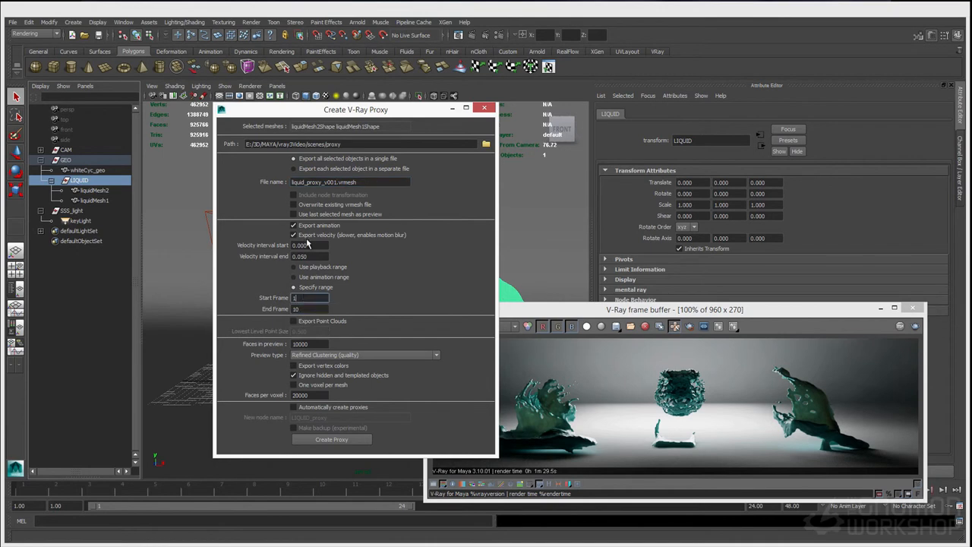
pyautogui.click(307, 226)
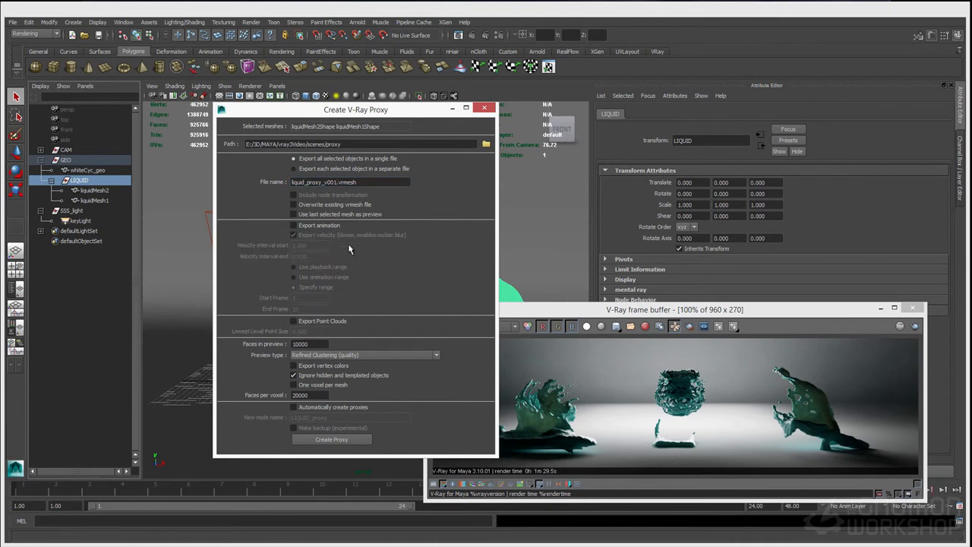
# - Choose Refined Clustering (quality) as the proxy's preview type and turn on automatic proxy creation
pyautogui.click(325, 182)
pyautogui.doubleClick(309, 344)
pyautogui.moveTo(296, 117); pyautogui.dragTo(371, 119)
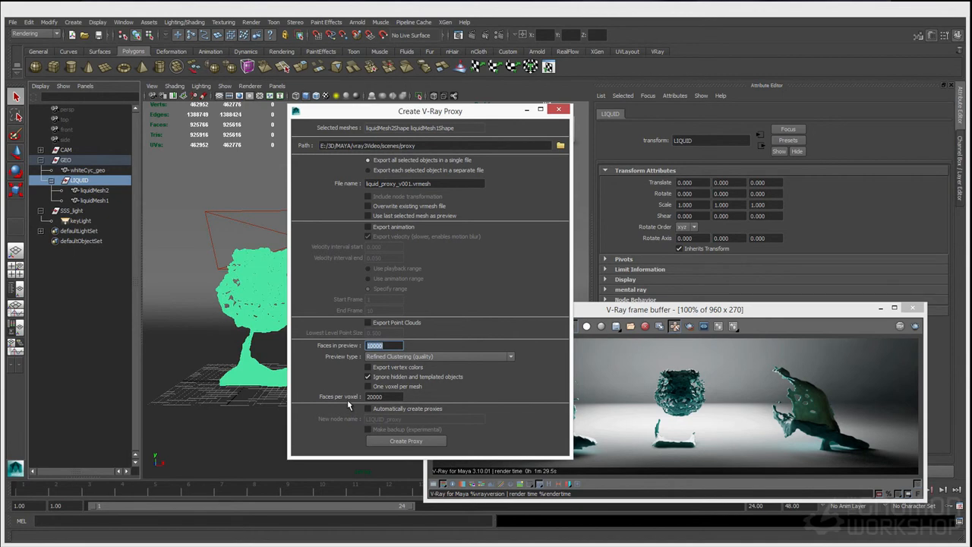
pyautogui.click(374, 358)
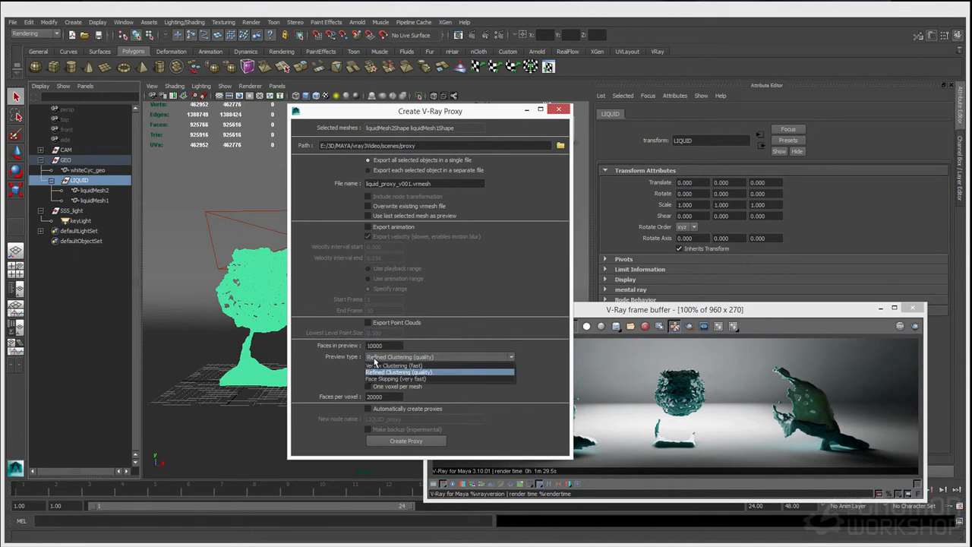
pyautogui.click(380, 373)
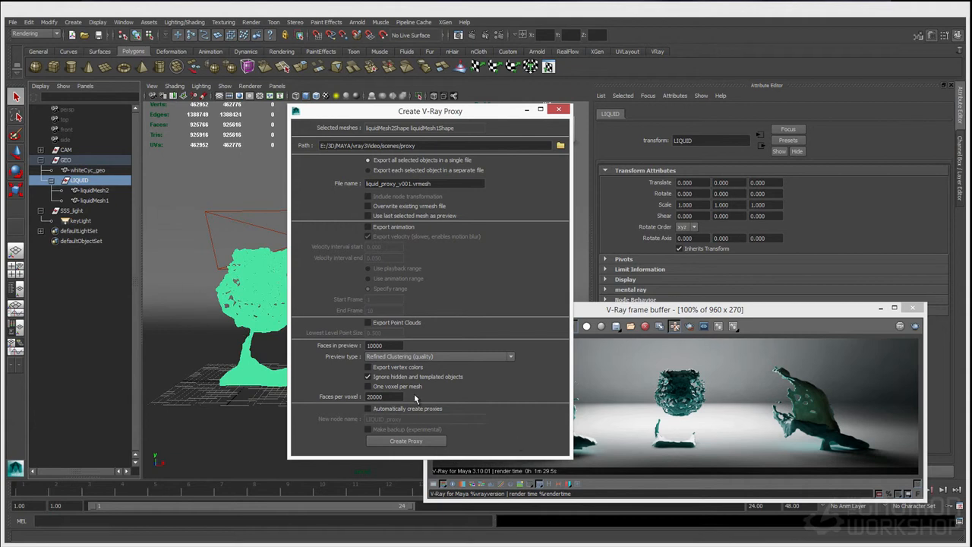
pyautogui.doubleClick(383, 346)
pyautogui.moveTo(354, 118); pyautogui.dragTo(343, 120)
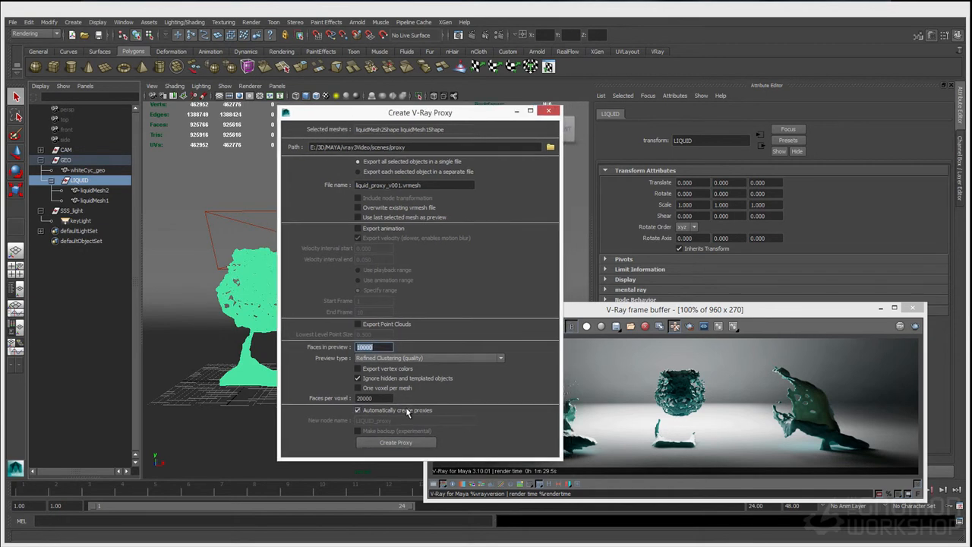
pyautogui.click(411, 410)
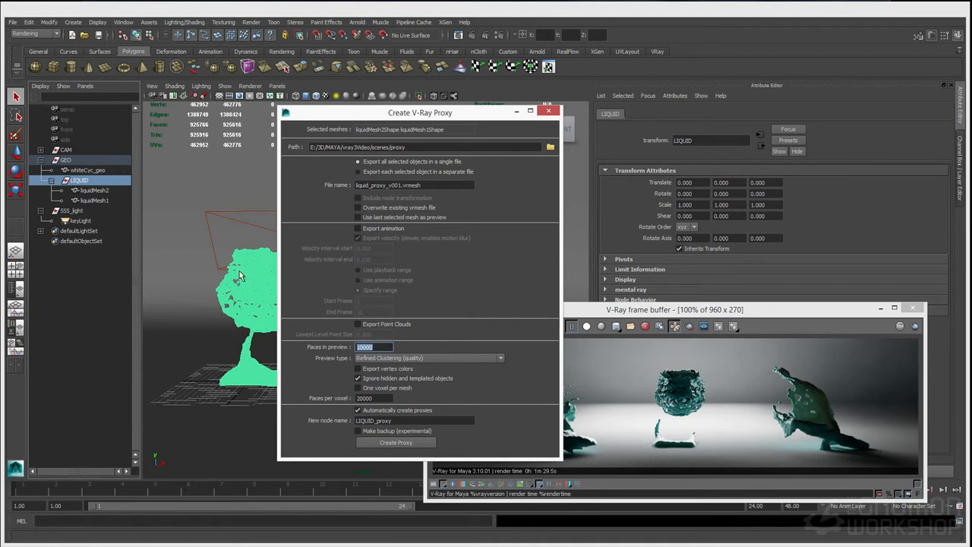
# - Open the Node Editor, graph the materials of the two liquid meshes, and arrange their nodes apart
pyautogui.click(119, 23)
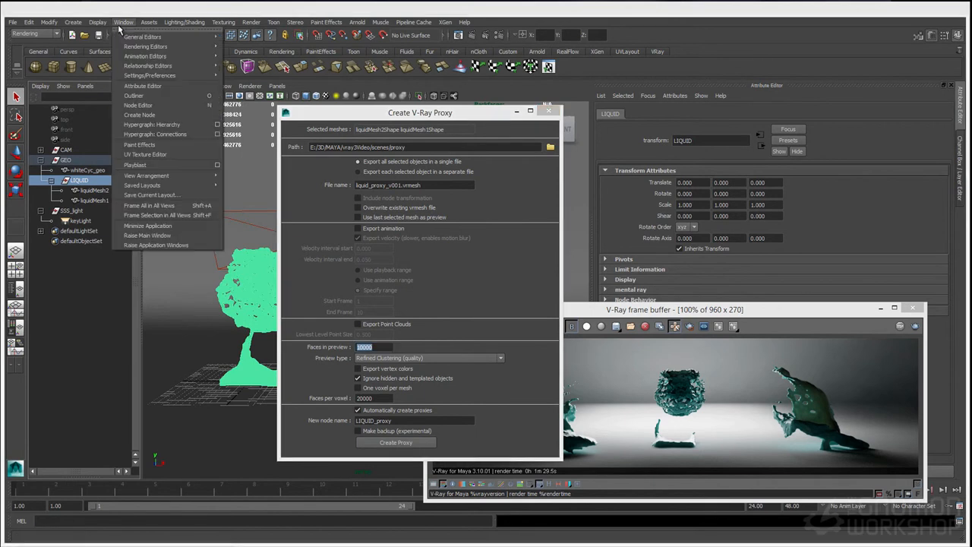
pyautogui.click(145, 99)
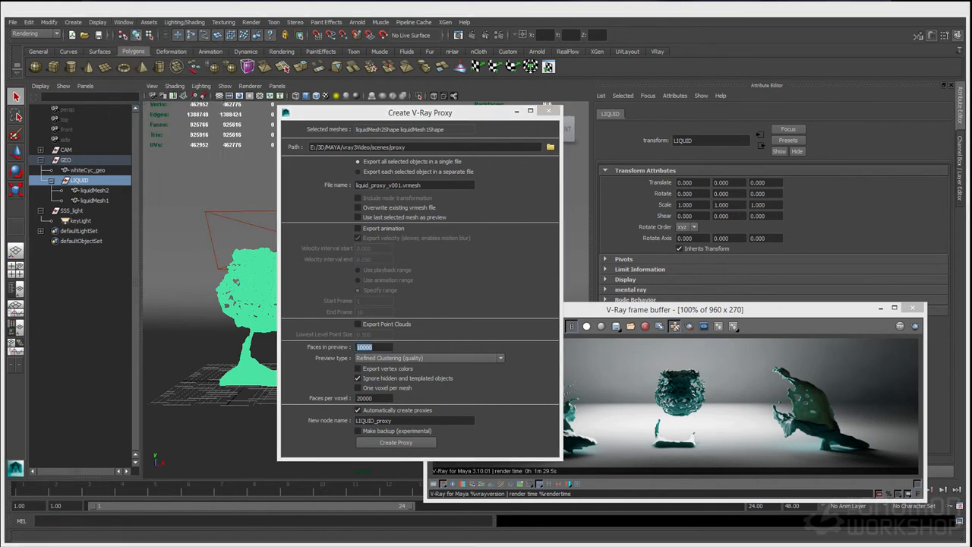
pyautogui.moveTo(39, 188); pyautogui.dragTo(368, 168)
pyautogui.click(254, 311)
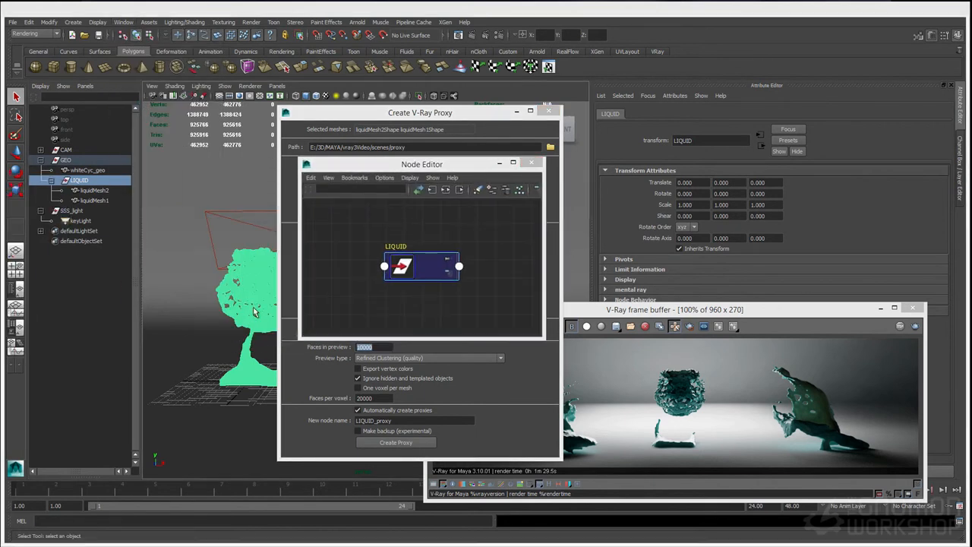
pyautogui.keyDown('shift'); pyautogui.click(250, 369); pyautogui.keyUp('shift')
pyautogui.click(344, 274)
pyautogui.moveTo(342, 271); pyautogui.dragTo(346, 290, button='right')
pyautogui.moveTo(544, 339); pyautogui.dragTo(620, 380)
pyautogui.click(354, 282)
pyautogui.moveTo(354, 282); pyautogui.dragTo(350, 324)
pyautogui.moveTo(449, 277); pyautogui.dragTo(445, 316)
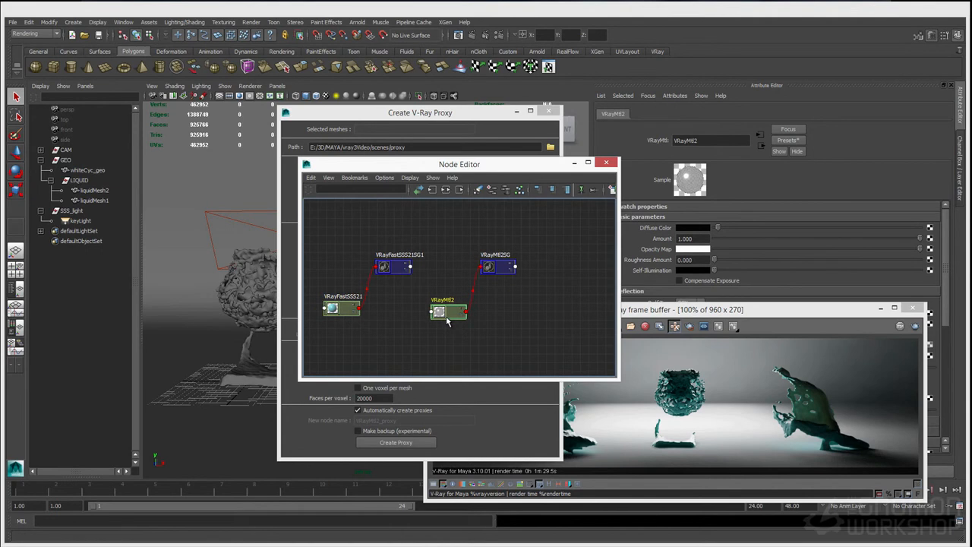
# - Rename the VRayFastSSS21 material as blue_sss_mat
pyautogui.click(341, 307)
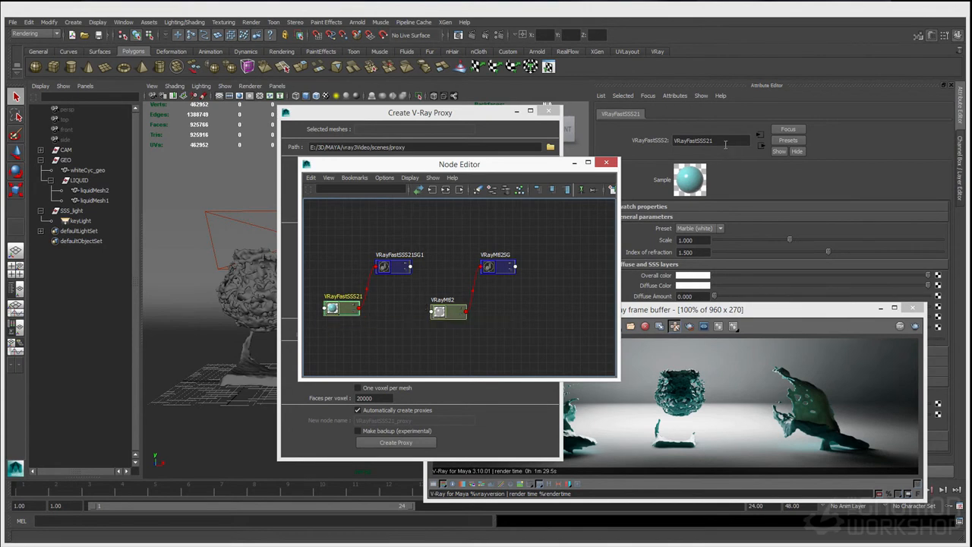
pyautogui.moveTo(725, 142); pyautogui.dragTo(604, 155)
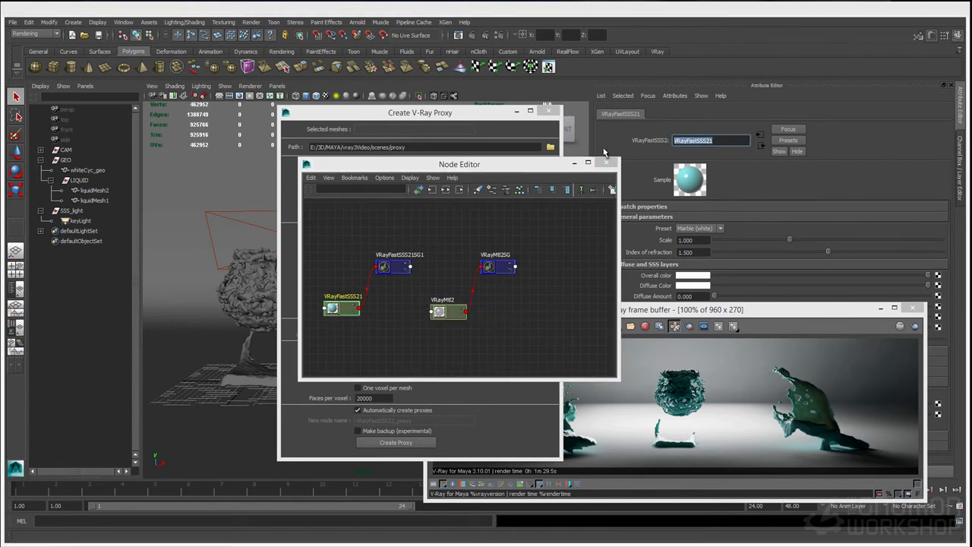
pyautogui.write('blue_sss_mat')
pyautogui.press('Return')
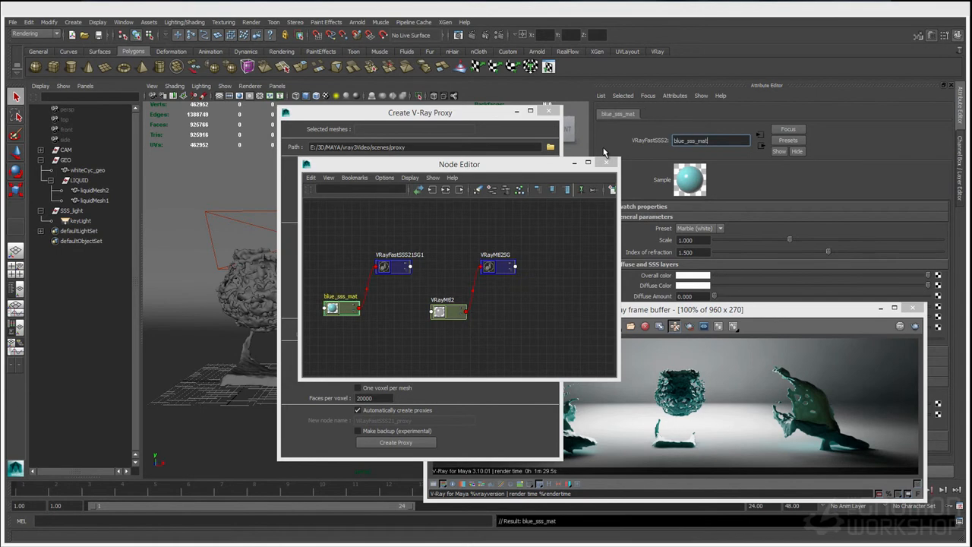
# - Rename the shading group connected to blue_sss_mat as blue_sss_sg
pyautogui.click(395, 268)
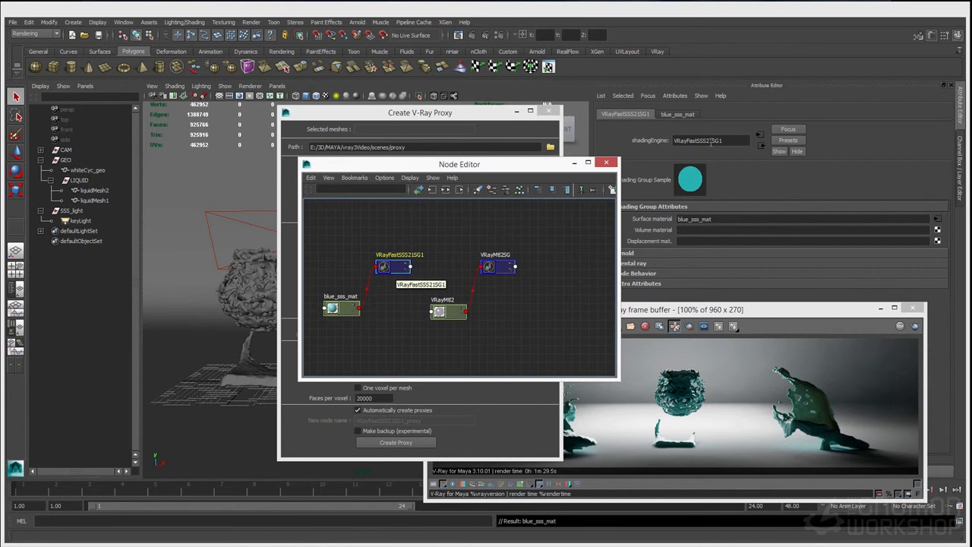
pyautogui.moveTo(727, 141); pyautogui.dragTo(618, 143)
pyautogui.write('blue_sss_mat')
pyautogui.moveTo(701, 142); pyautogui.dragTo(723, 141)
pyautogui.write('sg')
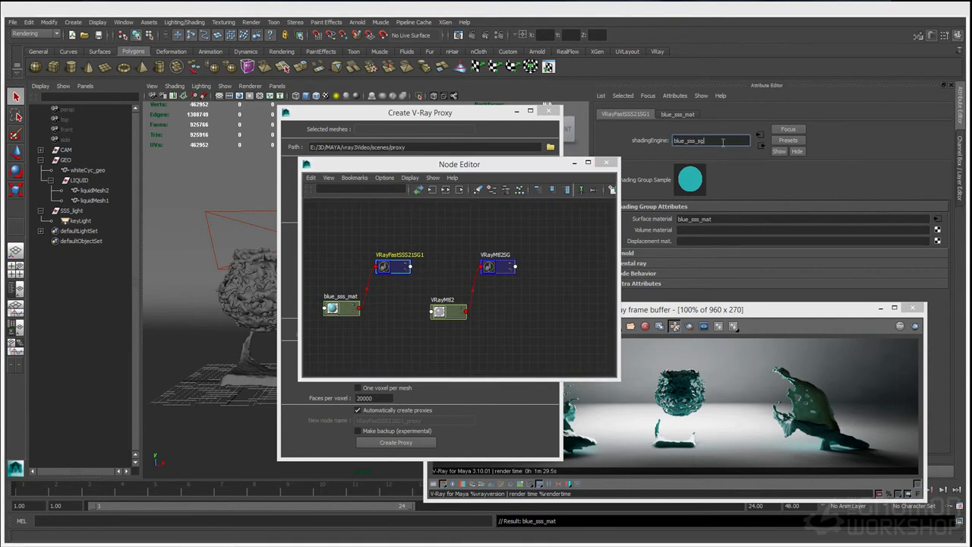
pyautogui.press('Return')
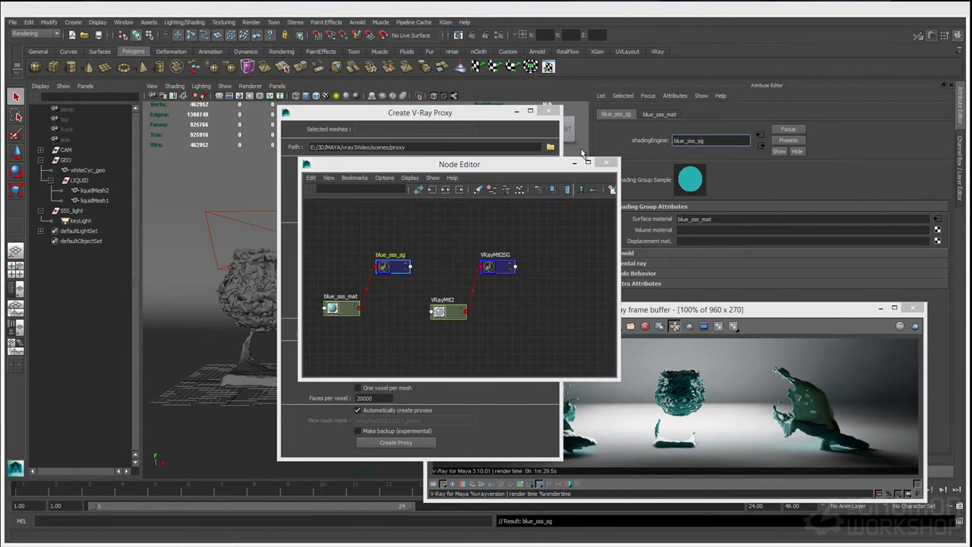
# - Rename the VRayMtl2 material as metal_mat
pyautogui.click(448, 310)
pyautogui.doubleClick(710, 140)
pyautogui.write('met')
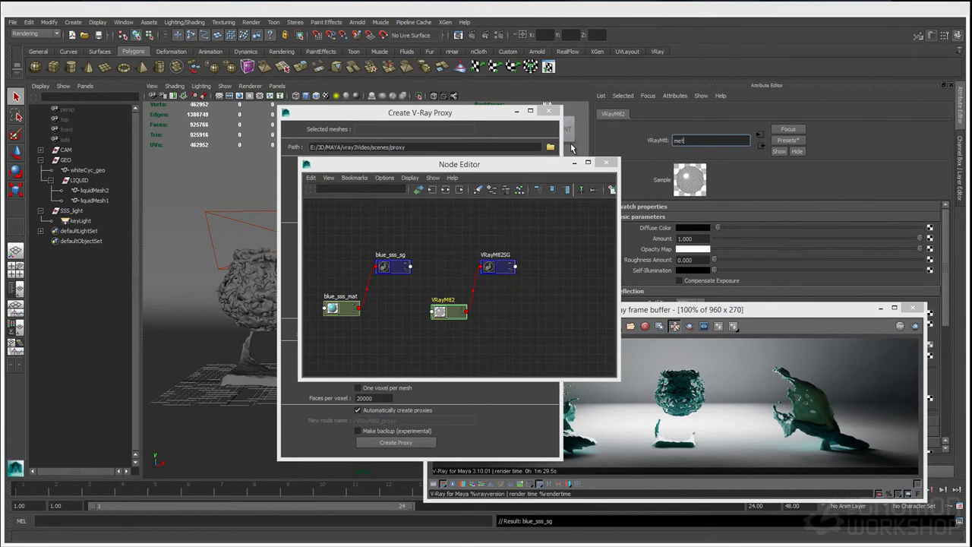
pyautogui.write('al_mat')
pyautogui.press('Return')
# - Rename the shading group connected to metal_mat as metal_sg and deselect it
pyautogui.click(492, 266)
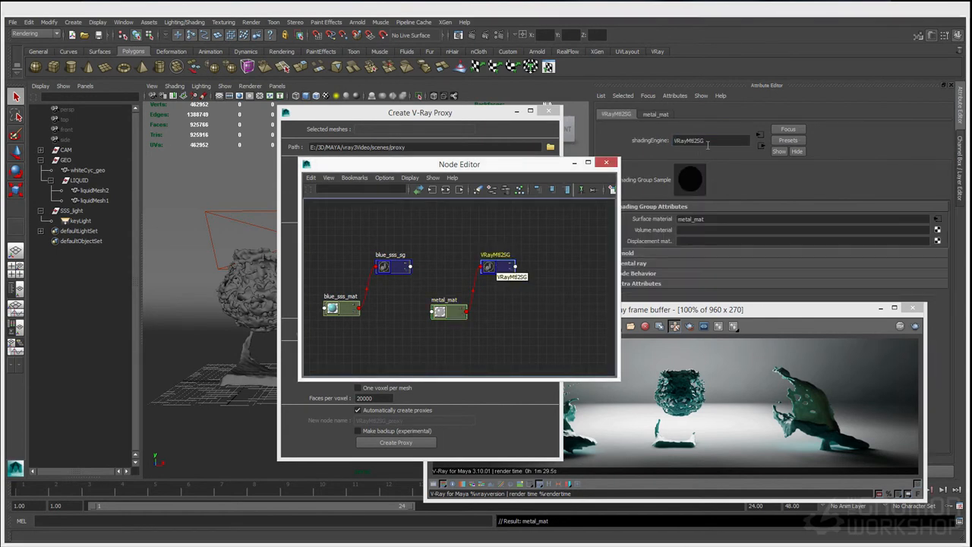
pyautogui.moveTo(709, 142); pyautogui.dragTo(560, 145)
pyautogui.write('metal_mat')
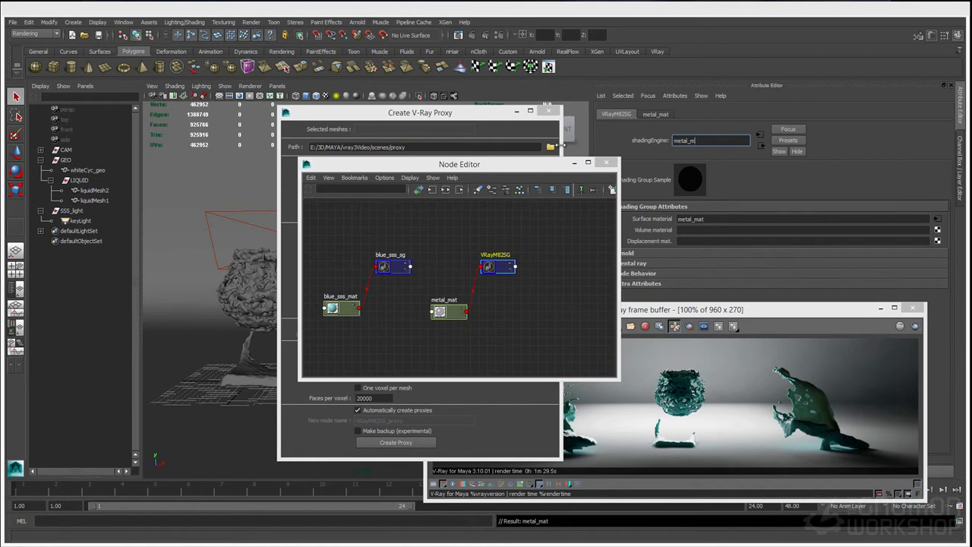
pyautogui.press('Return')
pyautogui.click(457, 257)
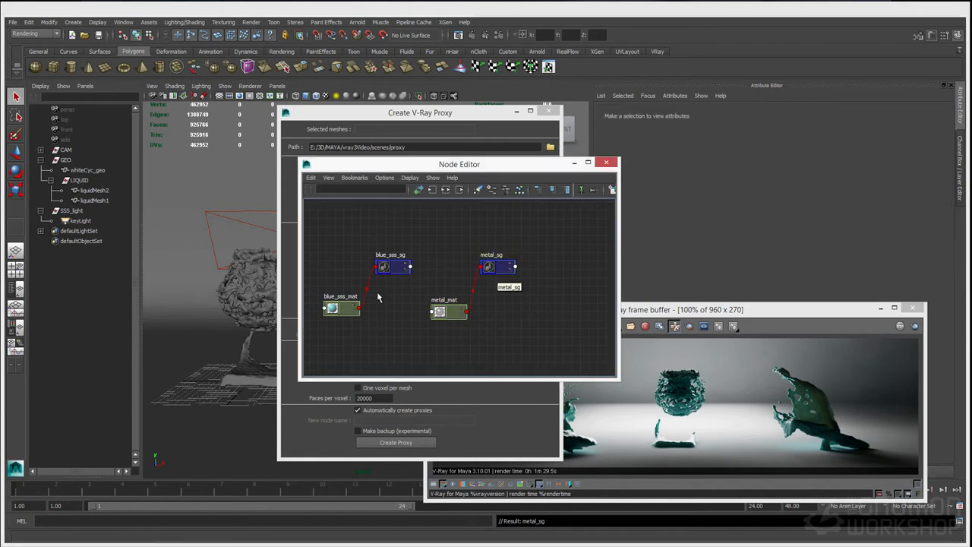
# - Move the Node Editor aside, reselect the LIQUID group, and name its proxy file liquid_proxy_v001.vrmesh
pyautogui.moveTo(391, 164); pyautogui.dragTo(471, 154)
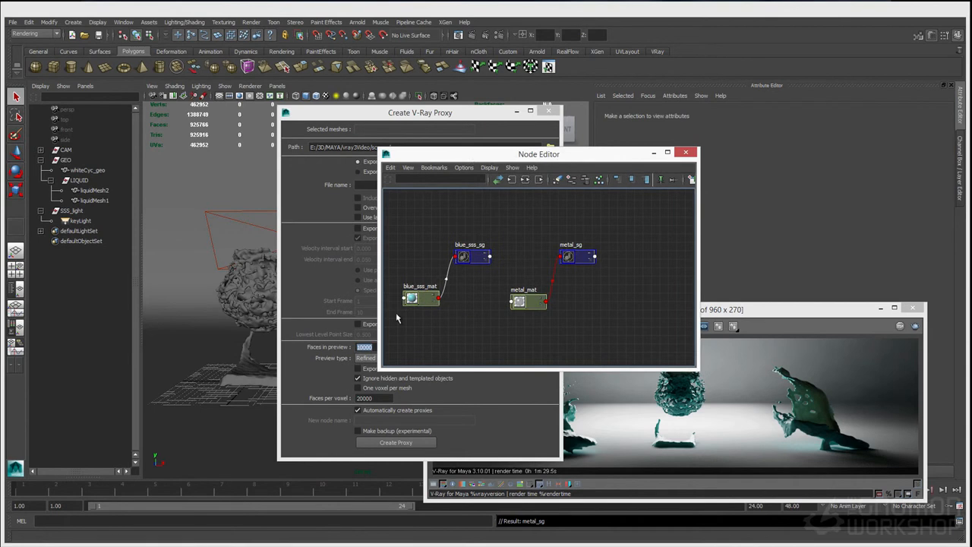
pyautogui.click(356, 146)
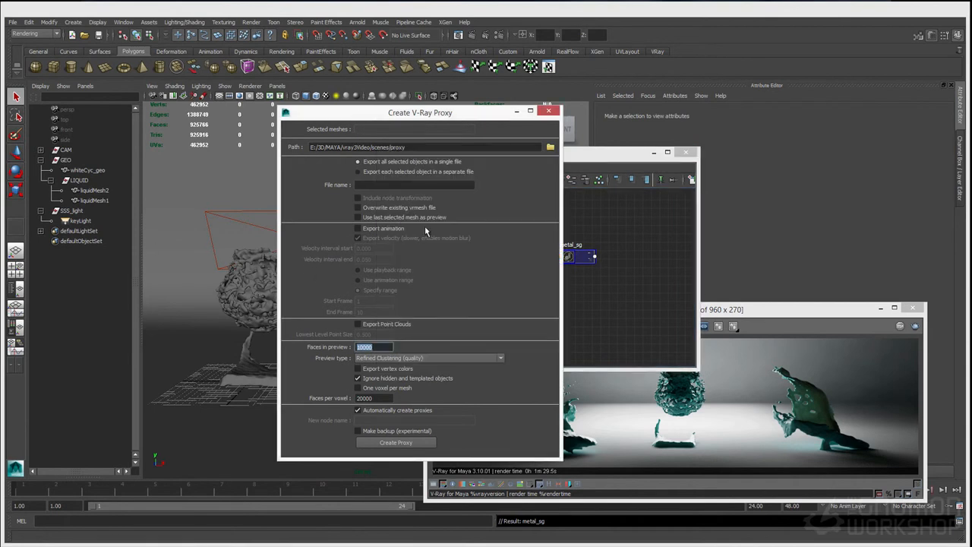
pyautogui.click(79, 180)
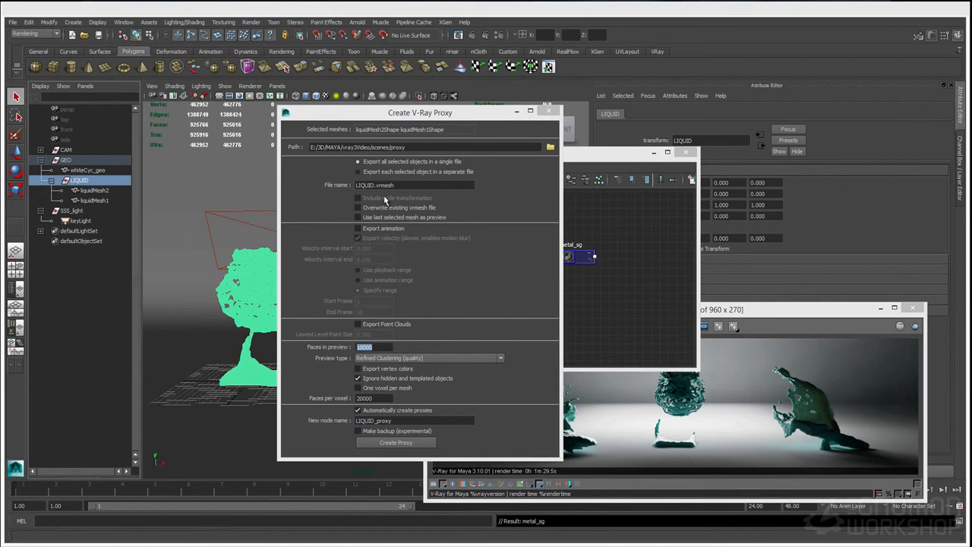
pyautogui.click(375, 185)
pyautogui.write('liquid_')
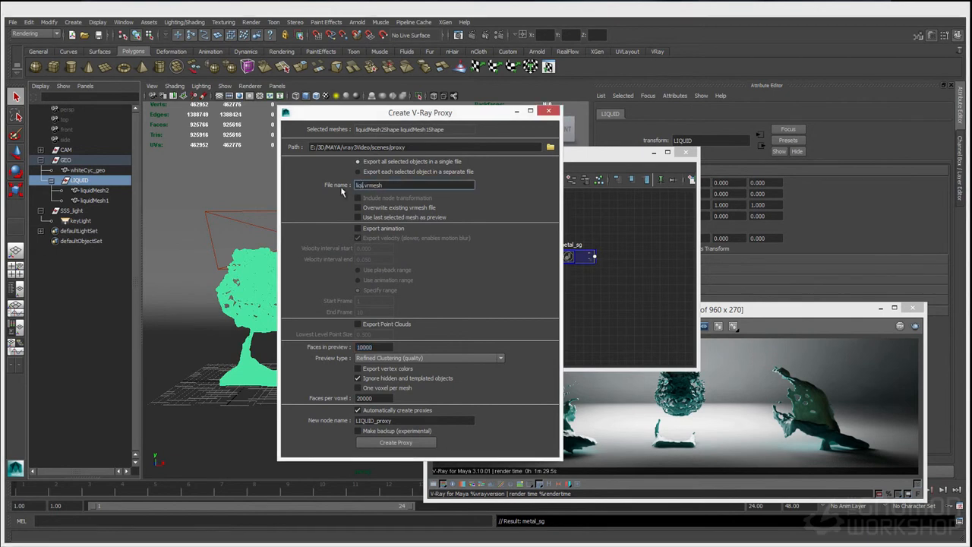
pyautogui.write('proxy_v001')
# - Create the V-Ray proxy from LIQUID, check the export log, and close the log and the proxy settings
pyautogui.moveTo(441, 114); pyautogui.dragTo(323, 109)
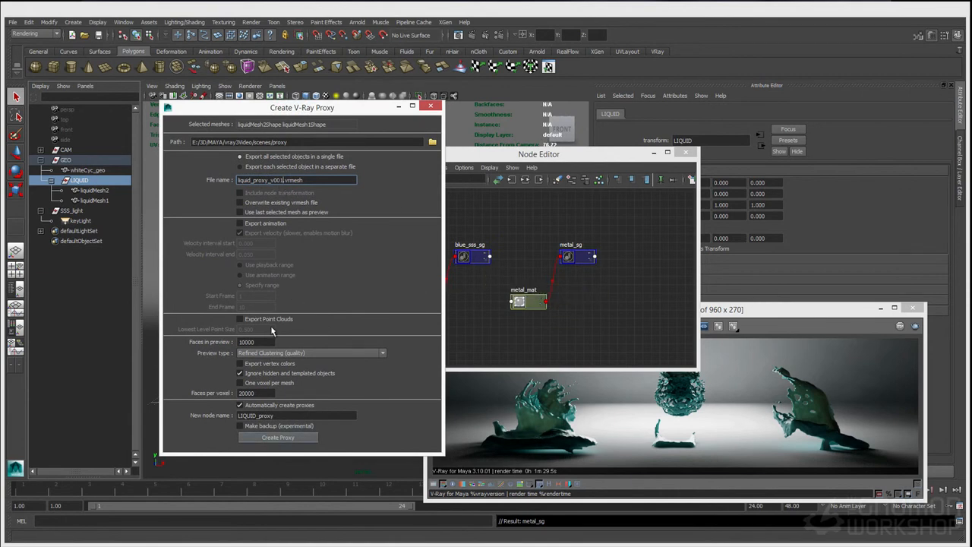
pyautogui.click(278, 439)
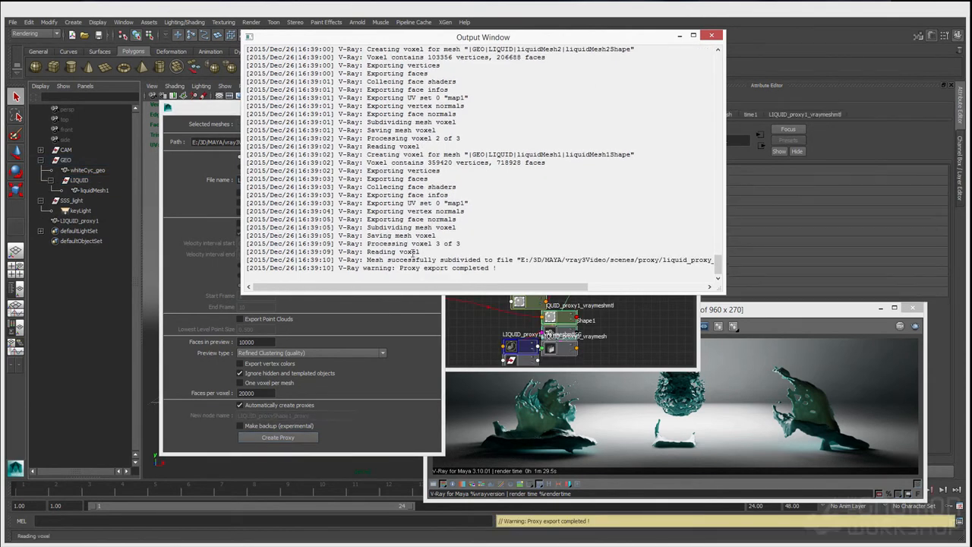
pyautogui.moveTo(340, 268); pyautogui.dragTo(498, 268)
pyautogui.click(711, 36)
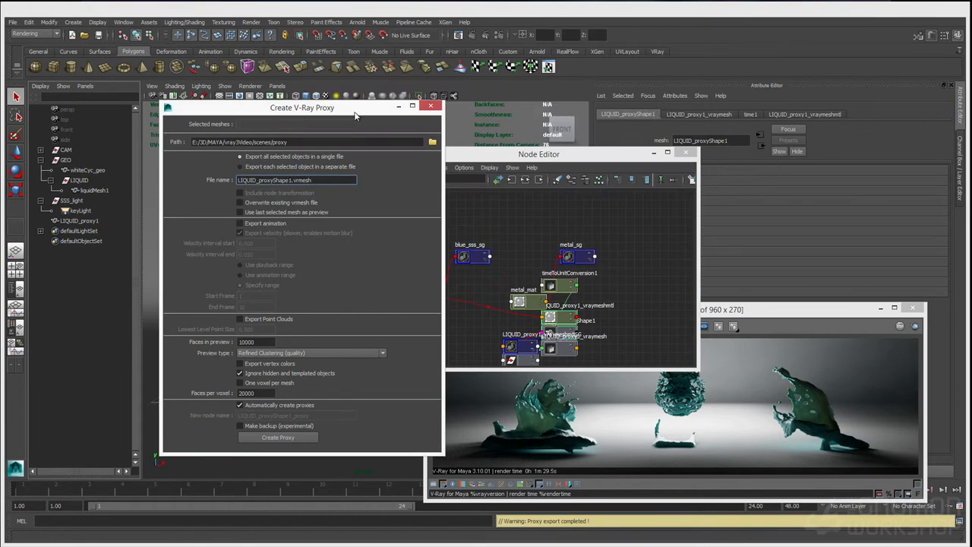
pyautogui.click(430, 106)
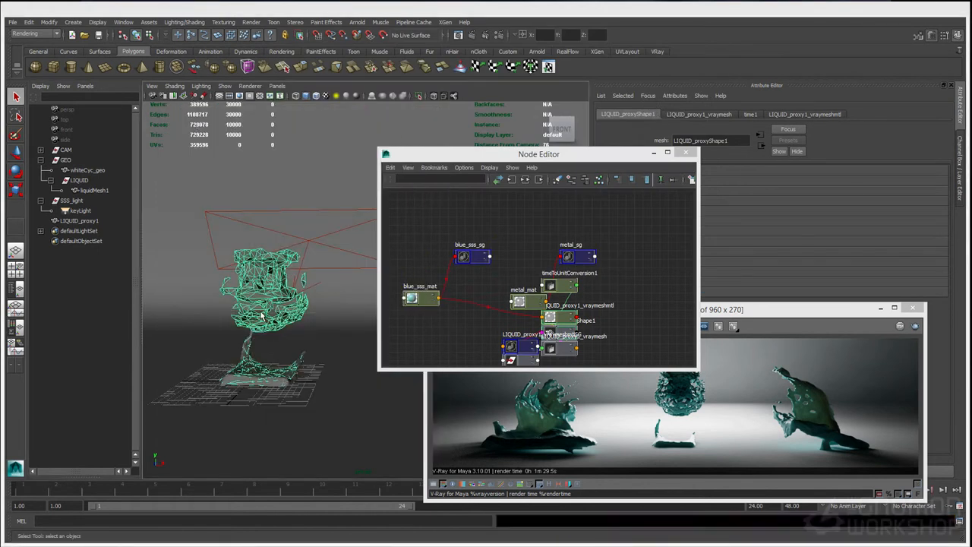
# - Delete the original LIQUID group and parent LIQUID_proxy1 under the GEO group
pyautogui.click(264, 325)
pyautogui.click(87, 183)
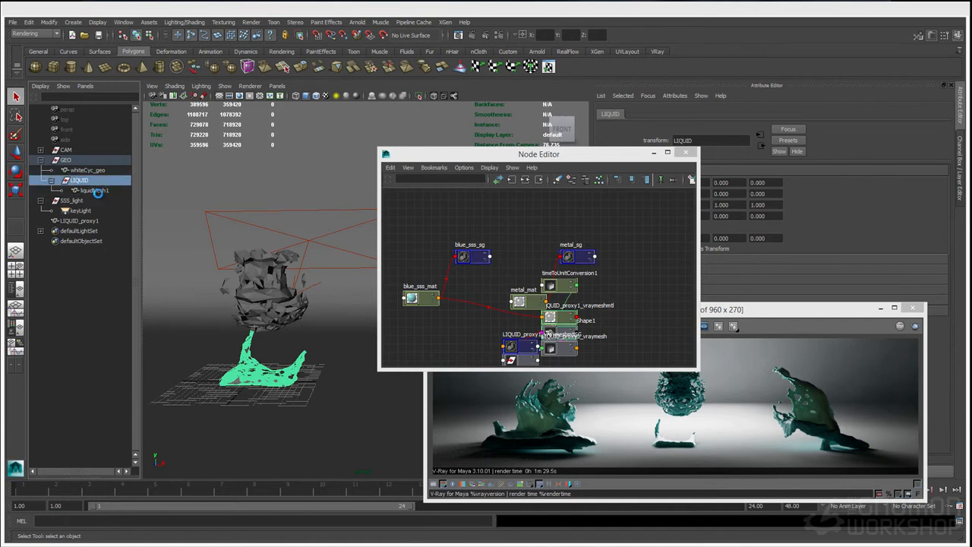
pyautogui.press('Delete')
pyautogui.click(84, 200)
pyautogui.moveTo(90, 182); pyautogui.dragTo(98, 161, button='middle')
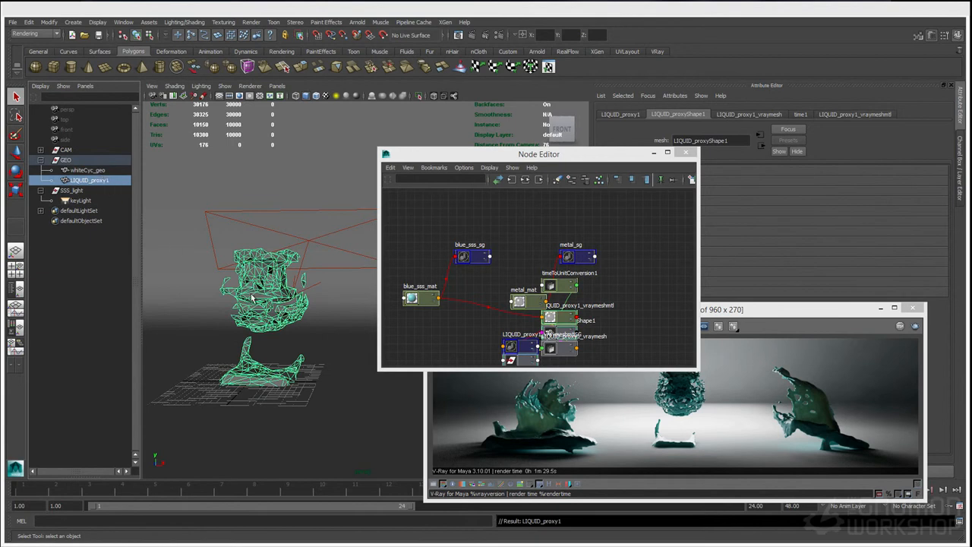
pyautogui.keyDown('alt'); pyautogui.moveTo(218, 231); pyautogui.dragTo(267, 229, button='middle'); pyautogui.keyUp('alt')
pyautogui.moveTo(267, 228)
pyautogui.keyDown('alt'); pyautogui.mouseDown()
pyautogui.moveTo(269, 238)
pyautogui.moveTo(267, 228)
pyautogui.mouseUp(); pyautogui.keyUp('alt')
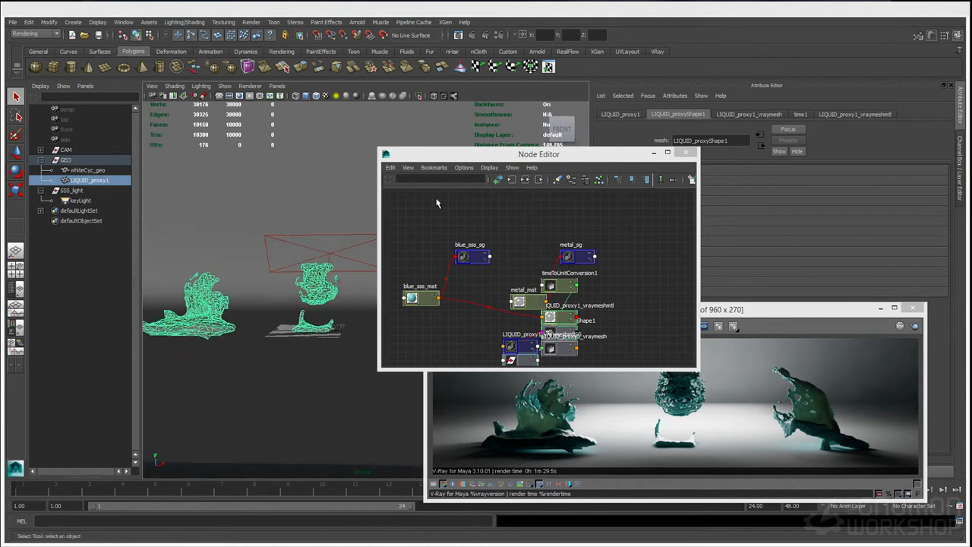
pyautogui.click(510, 162)
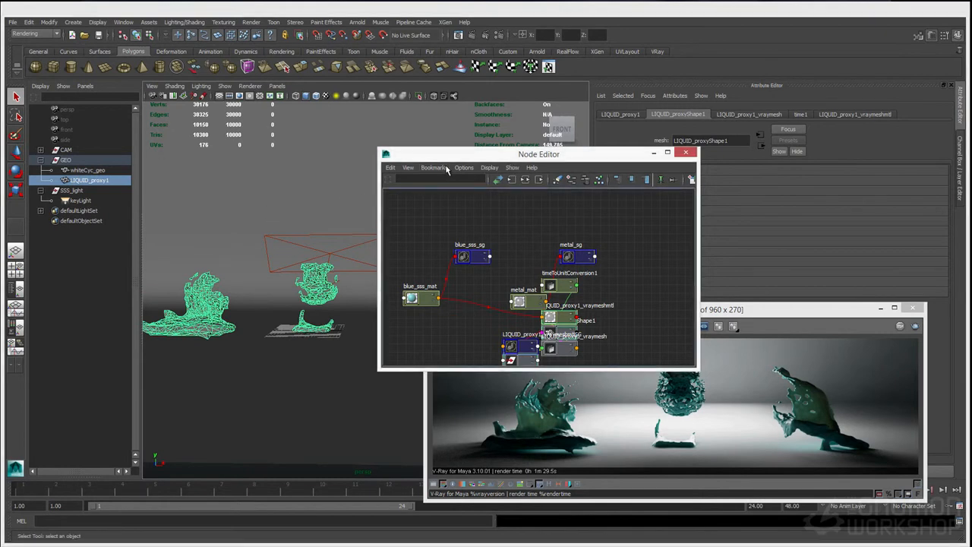
# - Reselect the LIQUID proxy in the viewport and graph its input and output material network in the Node Editor
pyautogui.moveTo(461, 157); pyautogui.dragTo(581, 355)
pyautogui.click(363, 345)
pyautogui.click(311, 294)
pyautogui.keyDown('alt'); pyautogui.moveTo(262, 275); pyautogui.dragTo(326, 280); pyautogui.keyUp('alt')
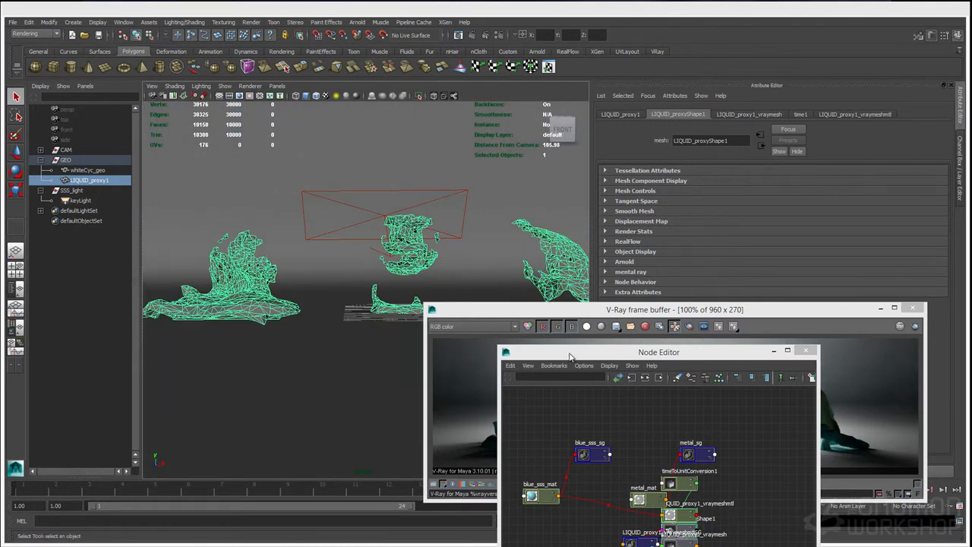
pyautogui.moveTo(571, 354); pyautogui.dragTo(473, 233)
pyautogui.click(519, 256)
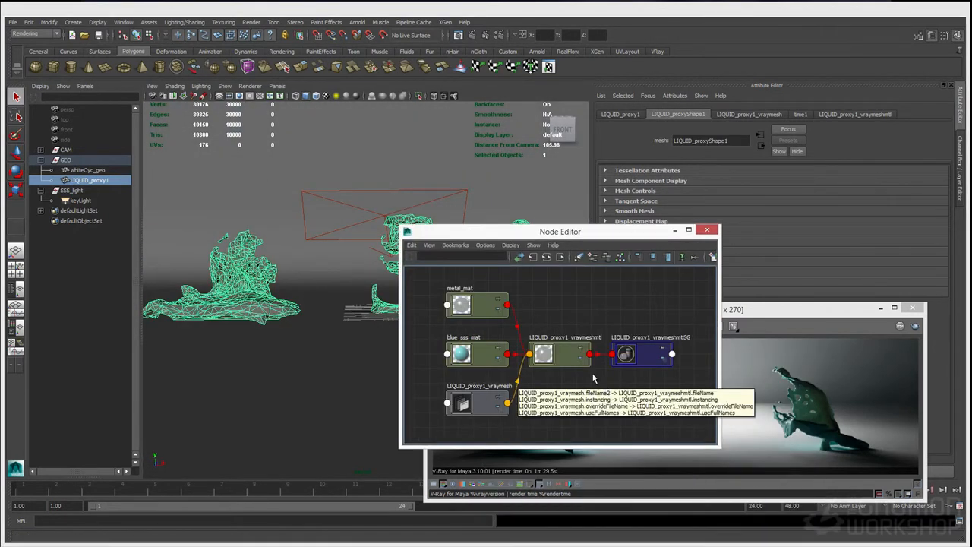
# - Reposition the metal_mat and blue_sss_mat nodes, and select LIQUID_proxy1_vraymeshmtl to show its shader attributes unobstructed
pyautogui.moveTo(420, 281); pyautogui.dragTo(480, 360)
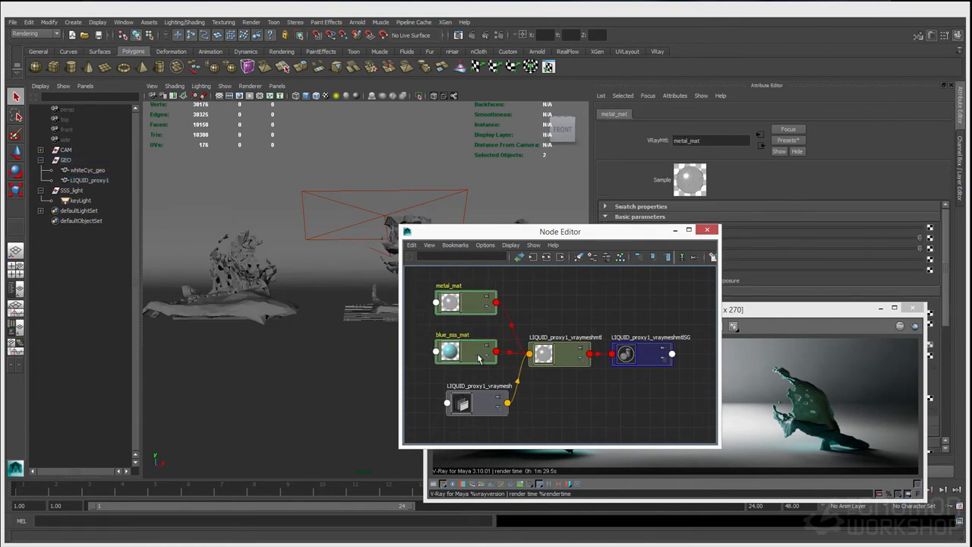
pyautogui.moveTo(548, 238); pyautogui.dragTo(511, 234)
pyautogui.moveTo(522, 353)
pyautogui.mouseDown()
pyautogui.moveTo(511, 361)
pyautogui.moveTo(523, 350)
pyautogui.mouseUp()
pyautogui.moveTo(717, 313); pyautogui.dragTo(378, 305)
pyautogui.click(571, 296)
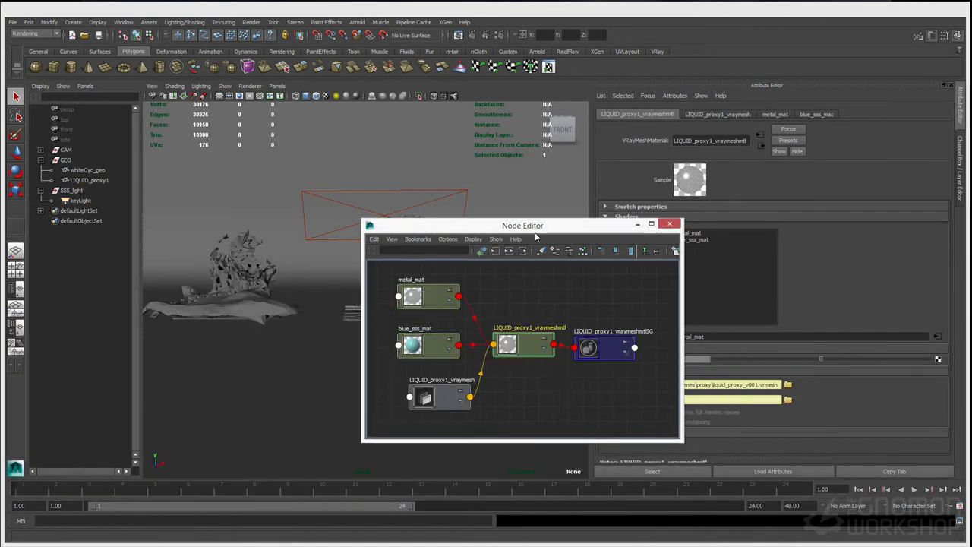
pyautogui.moveTo(539, 226); pyautogui.dragTo(422, 230)
pyautogui.moveTo(419, 349); pyautogui.dragTo(421, 351)
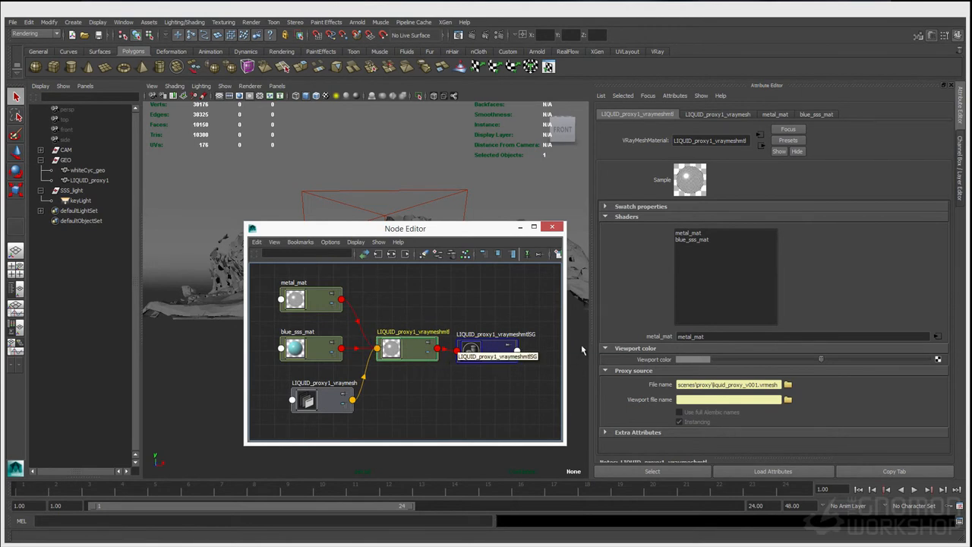
# - Inspect the metal_mat and blue_sss_mat entries in the mesh material's shader list, and clear the node selection
pyautogui.click(690, 234)
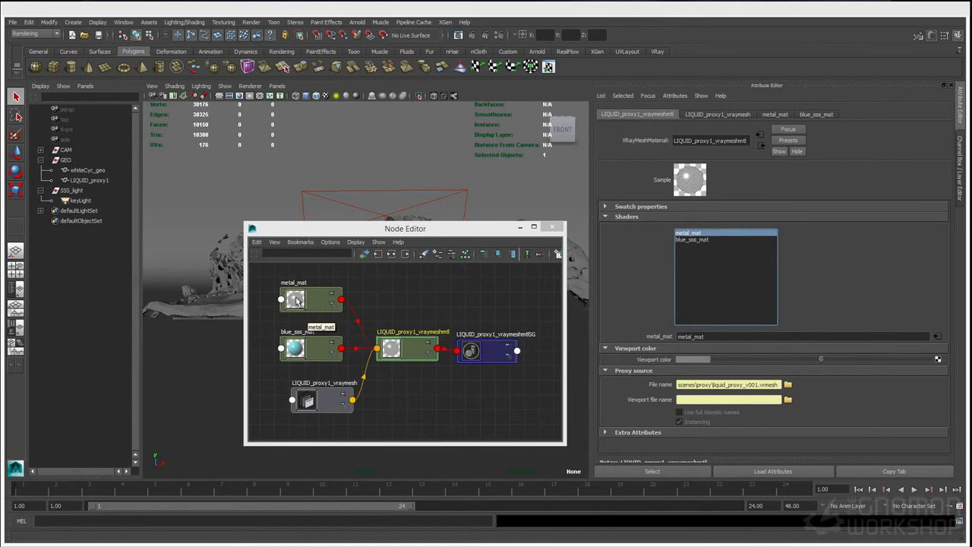
pyautogui.click(688, 240)
pyautogui.click(685, 234)
pyautogui.moveTo(341, 229); pyautogui.dragTo(422, 219)
pyautogui.click(439, 308)
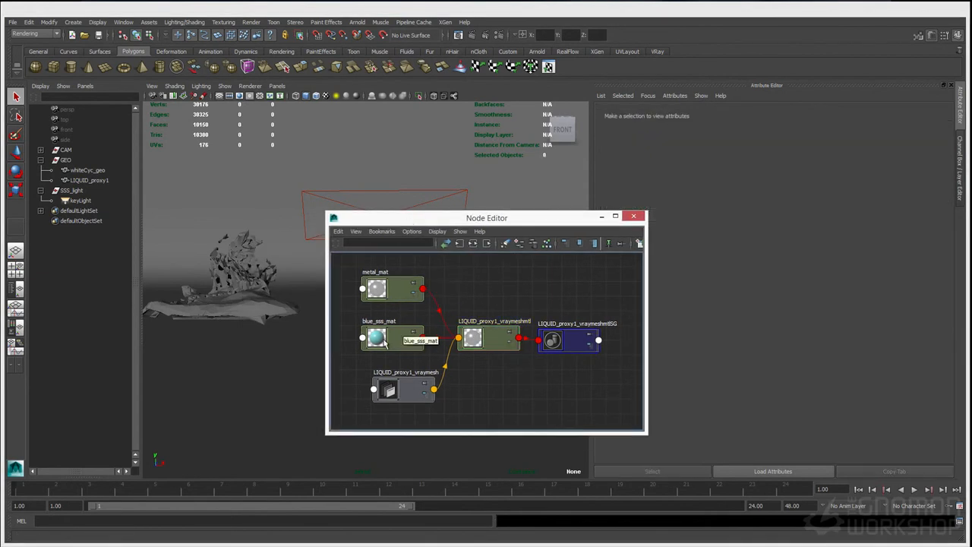
# - Switch to the Hypershade layout and select LIQUID_proxy1_vraymeshmtl with its shader attributes in view
pyautogui.press('Tab')
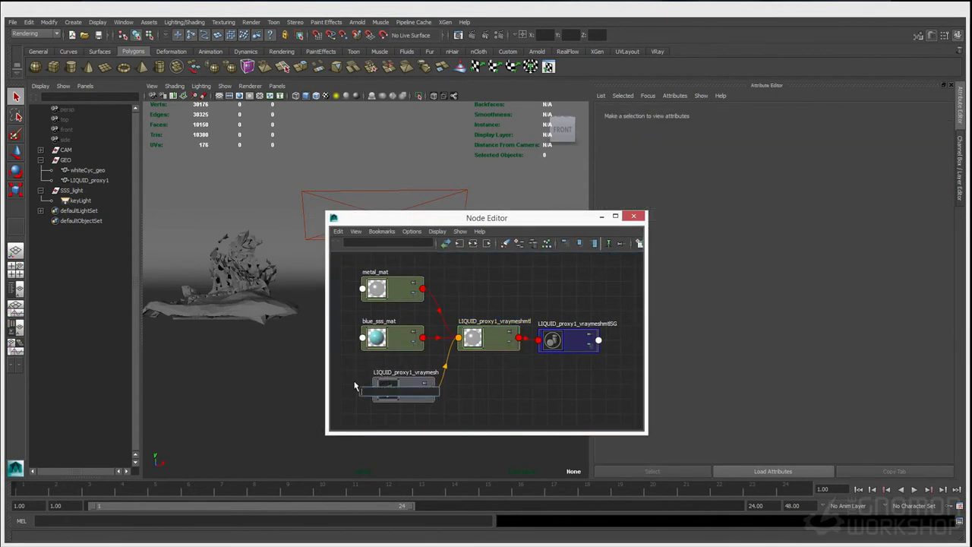
pyautogui.click(341, 368)
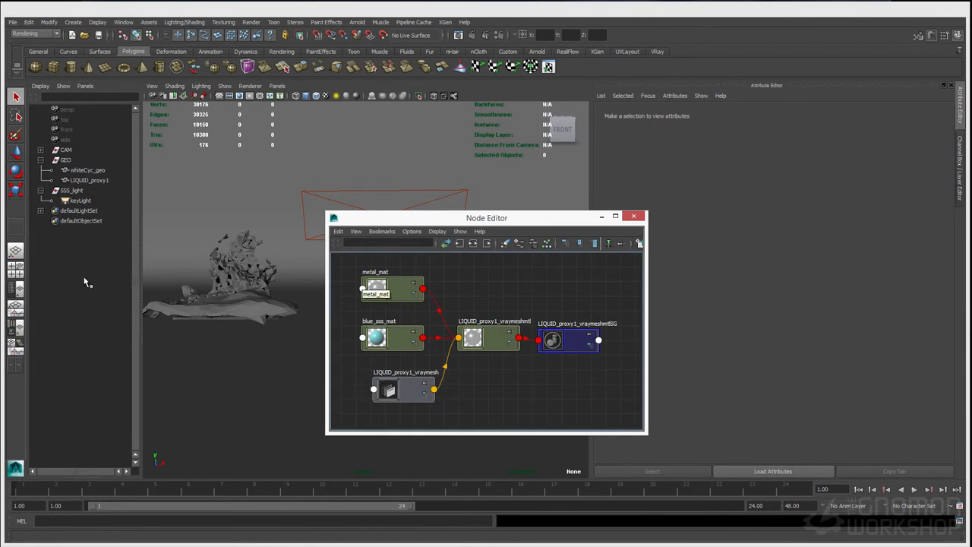
pyautogui.click(19, 328)
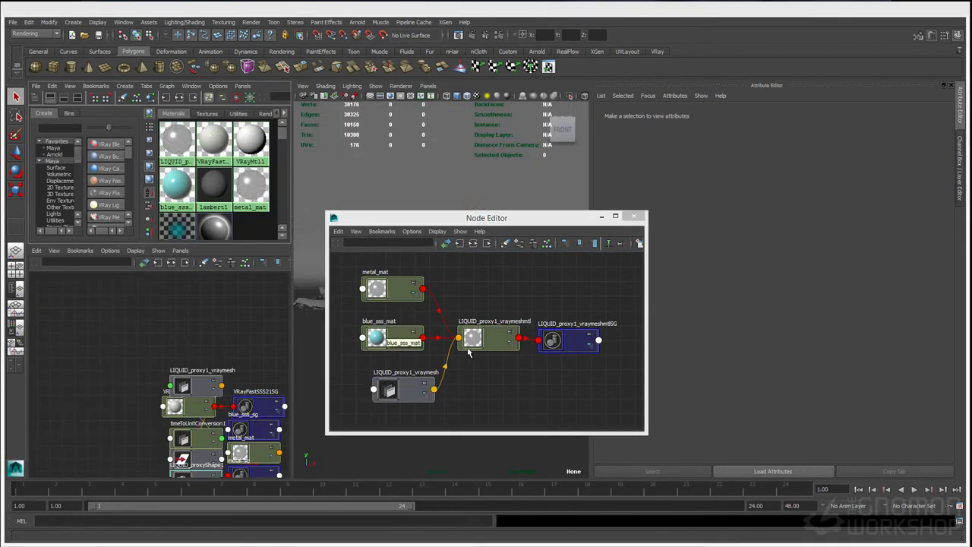
pyautogui.click(487, 338)
pyautogui.moveTo(497, 218); pyautogui.dragTo(463, 220)
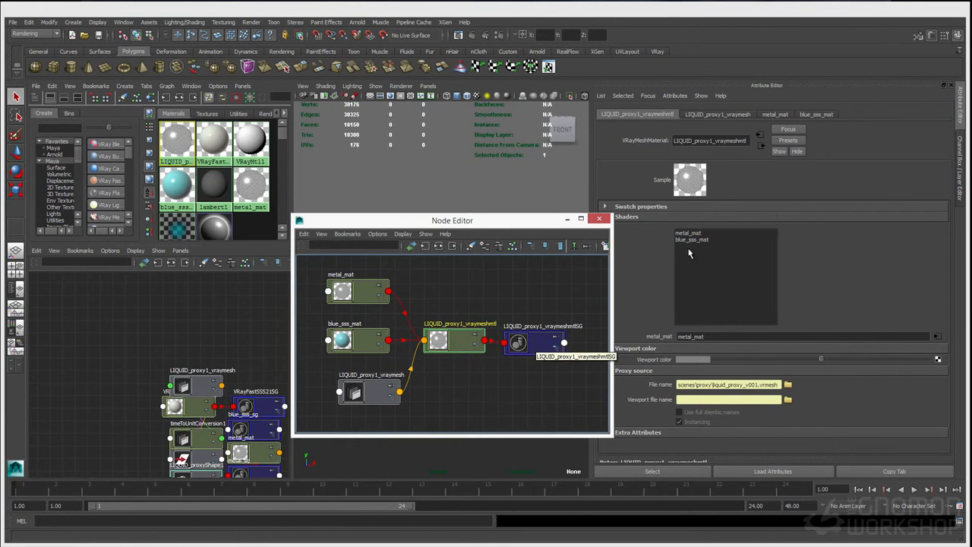
# - Try VRayFastSSS22 as the shader in the mesh material's blue_sss_mat slot, and reconnect blue_sss_mat
pyautogui.click(688, 239)
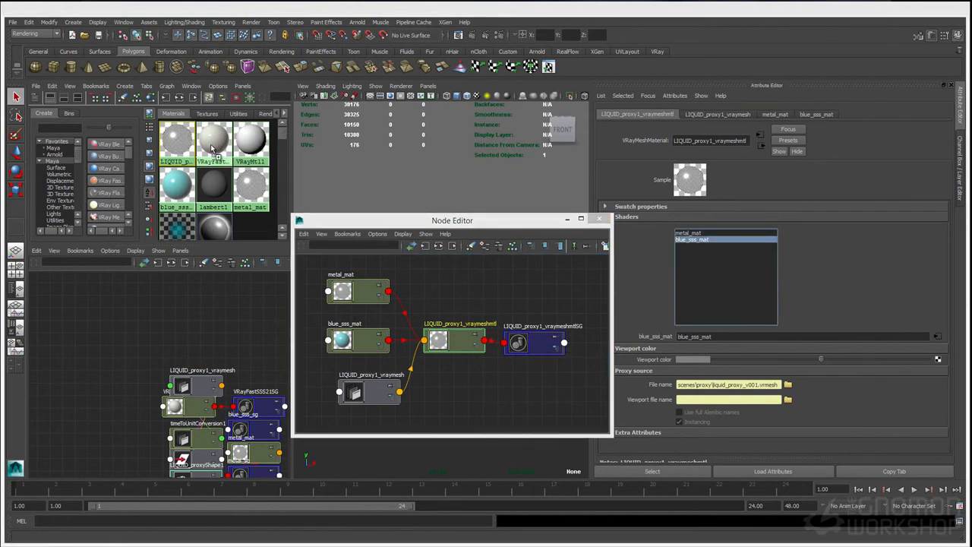
pyautogui.moveTo(658, 335); pyautogui.dragTo(658, 336, button='middle')
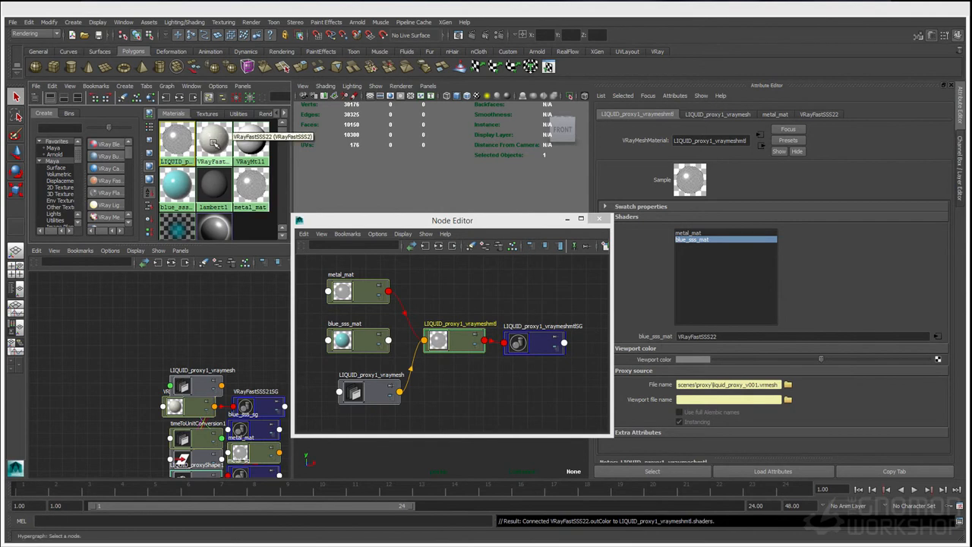
pyautogui.moveTo(177, 184); pyautogui.dragTo(703, 342, button='middle')
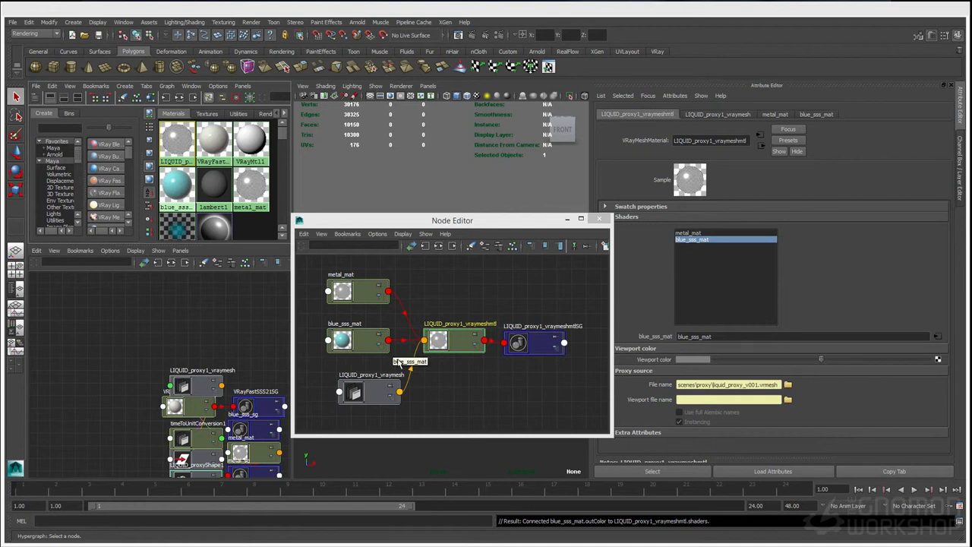
# - Select the LIQUID proxy in the viewport and close the Node Editor
pyautogui.moveTo(400, 221); pyautogui.dragTo(624, 237)
pyautogui.click(458, 274)
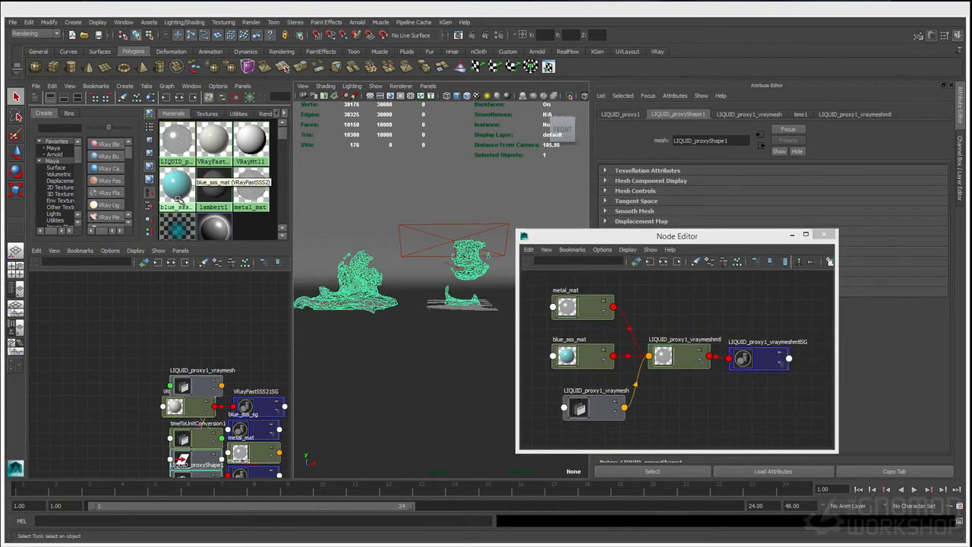
pyautogui.moveTo(690, 237); pyautogui.dragTo(582, 237)
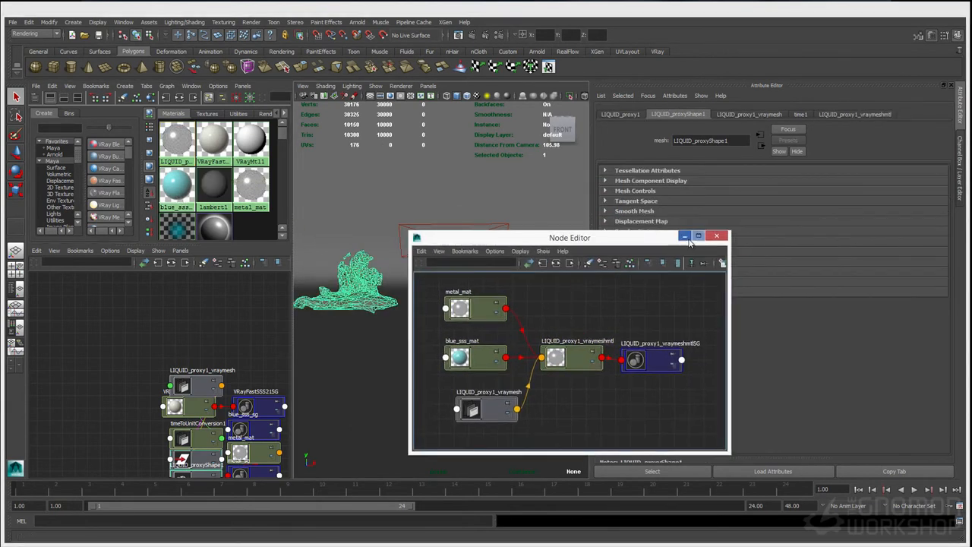
pyautogui.click(719, 237)
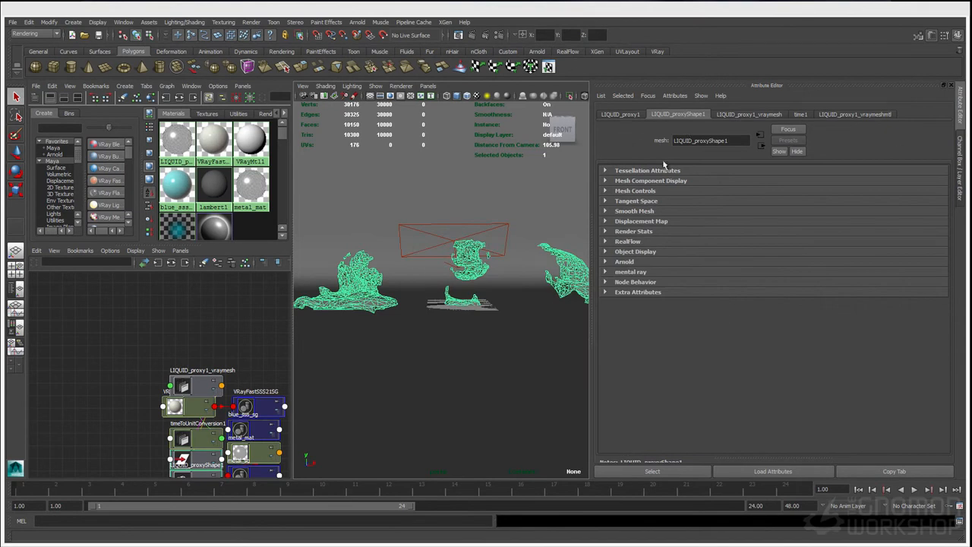
# - Turn on Show whole mesh for LIQUID_proxy1_vraymesh and inspect the full-detail geometry up close
pyautogui.click(716, 115)
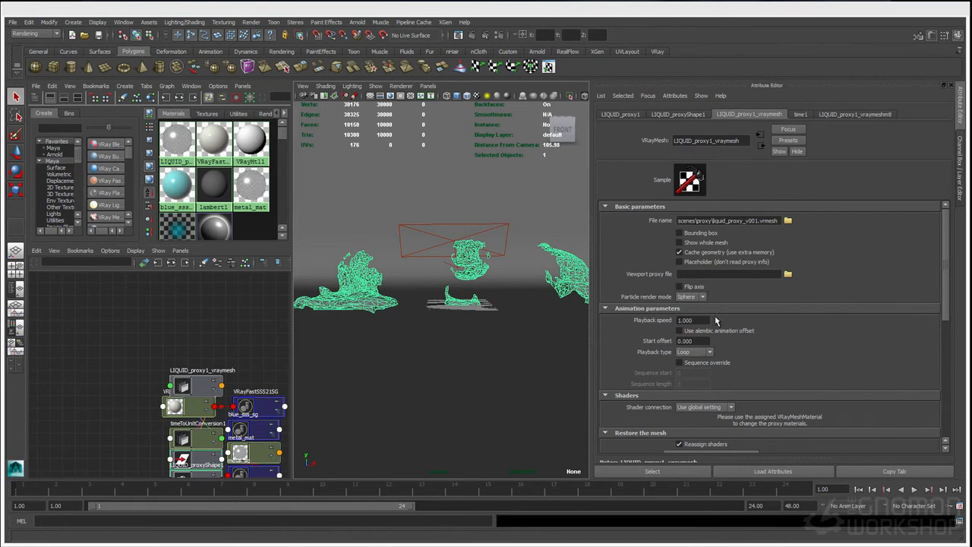
pyautogui.scroll(-4, 733, 302)
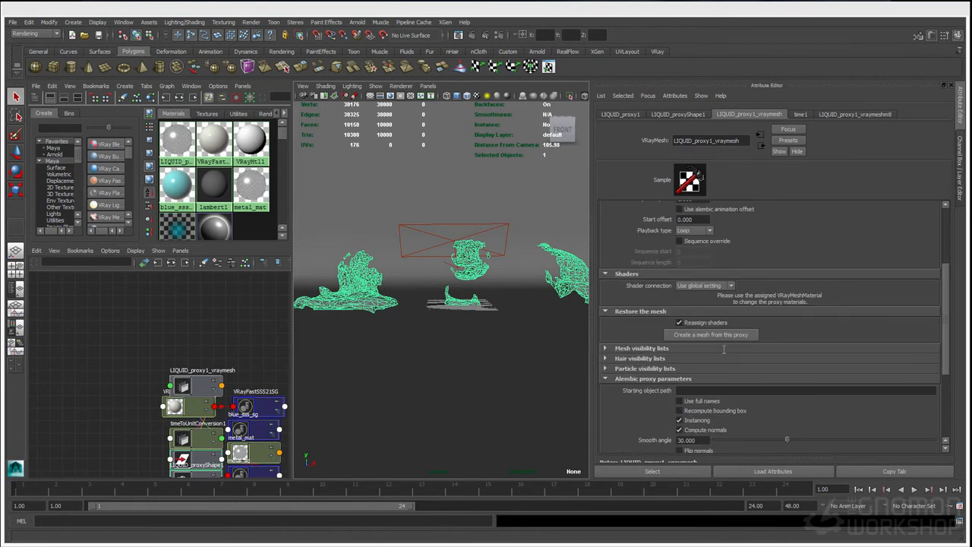
pyautogui.click(663, 380)
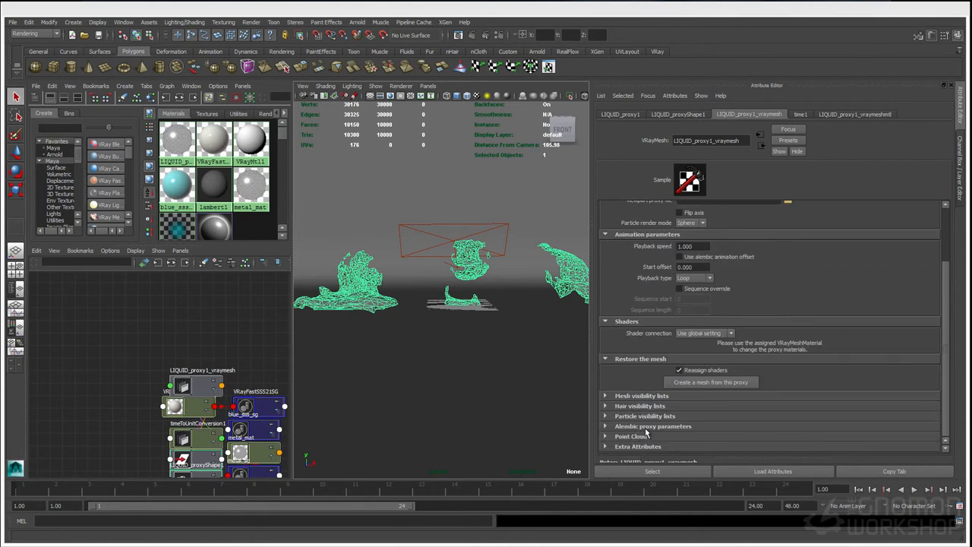
pyautogui.scroll(3, 724, 348)
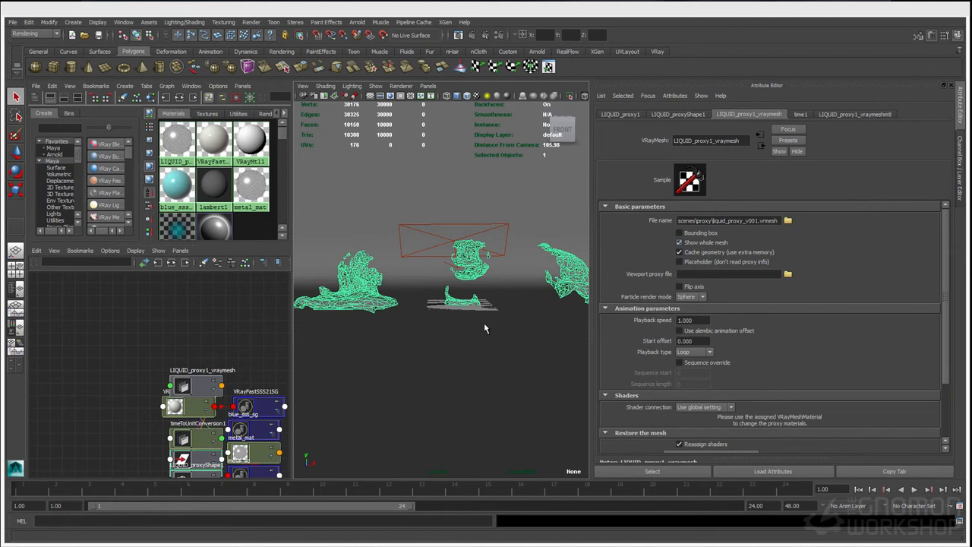
pyautogui.click(476, 356)
pyautogui.keyDown('alt'); pyautogui.moveTo(388, 306); pyautogui.dragTo(432, 317); pyautogui.keyUp('alt')
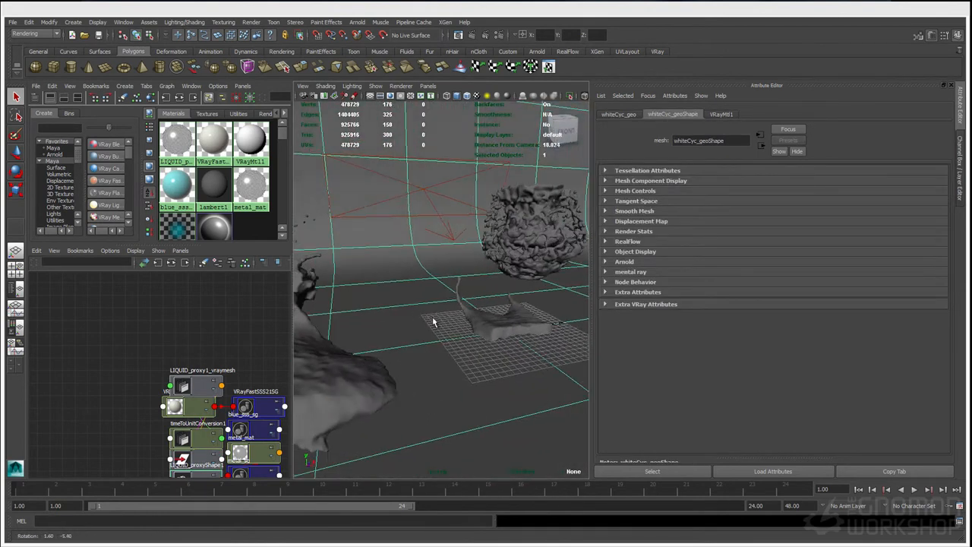
# - Reselect the LIQUID proxy and turn off Show whole mesh in its V-Ray mesh attributes
pyautogui.click(533, 312)
pyautogui.click(745, 115)
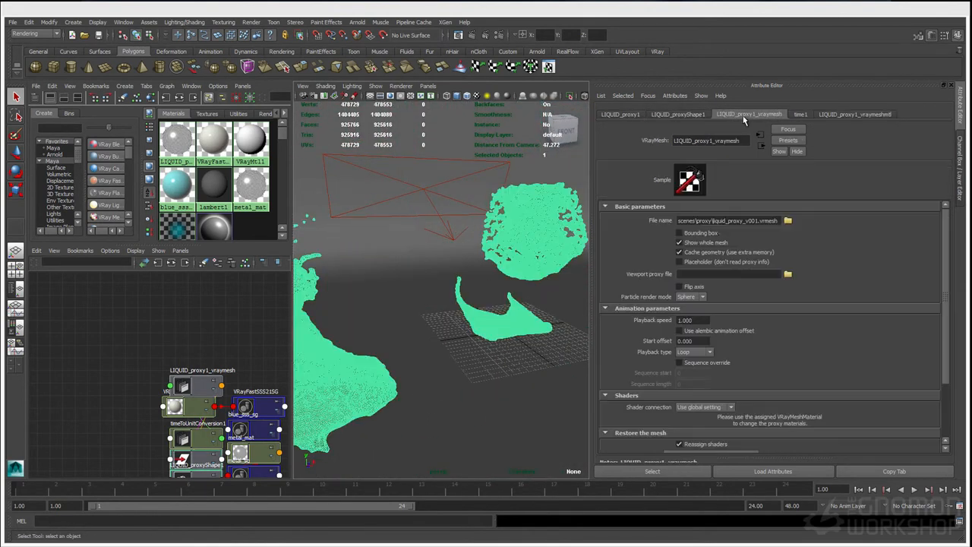
pyautogui.click(705, 243)
pyautogui.scroll(-3, 465, 237)
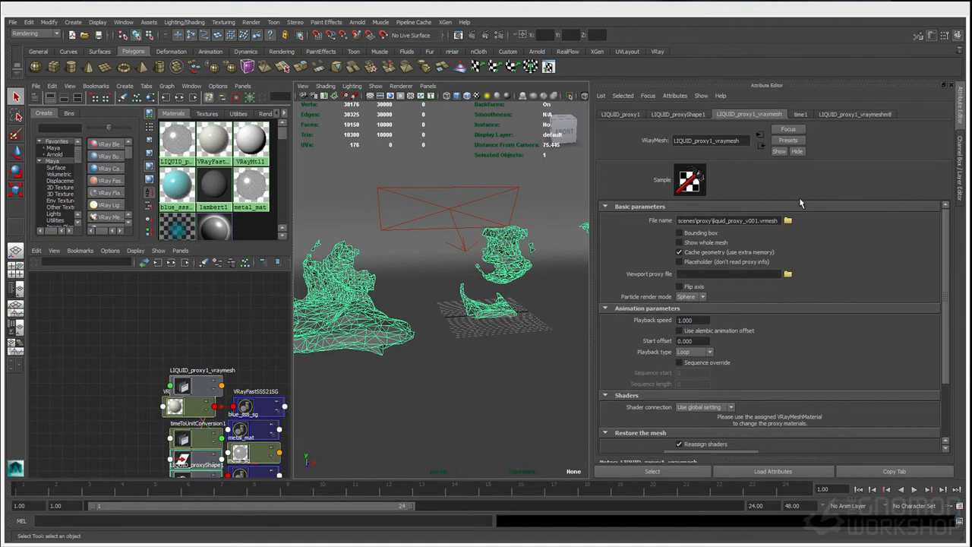
# - Try the Bounding box display on the LIQUID proxy, and turn it back off
pyautogui.click(686, 233)
pyautogui.keyDown('alt'); pyautogui.moveTo(453, 261); pyautogui.dragTo(425, 288); pyautogui.keyUp('alt')
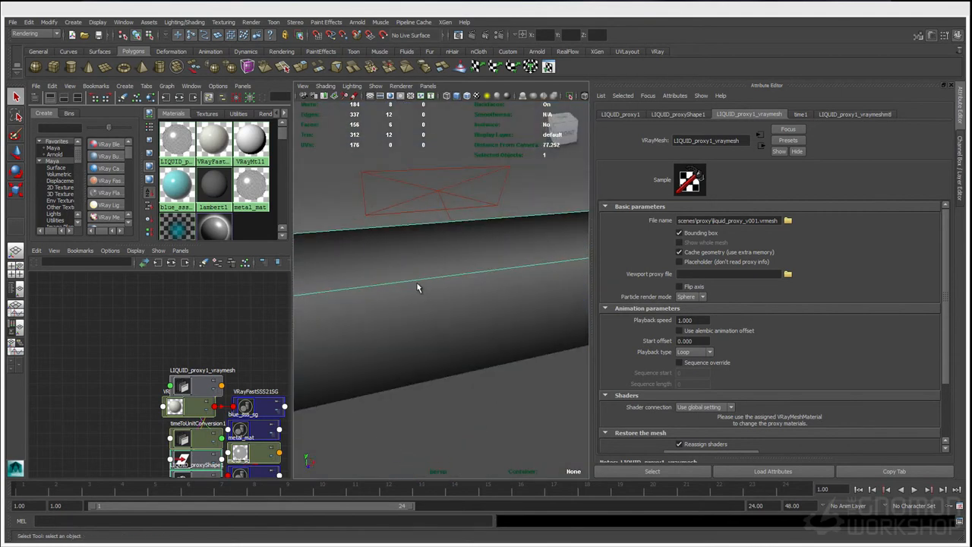
pyautogui.click(697, 237)
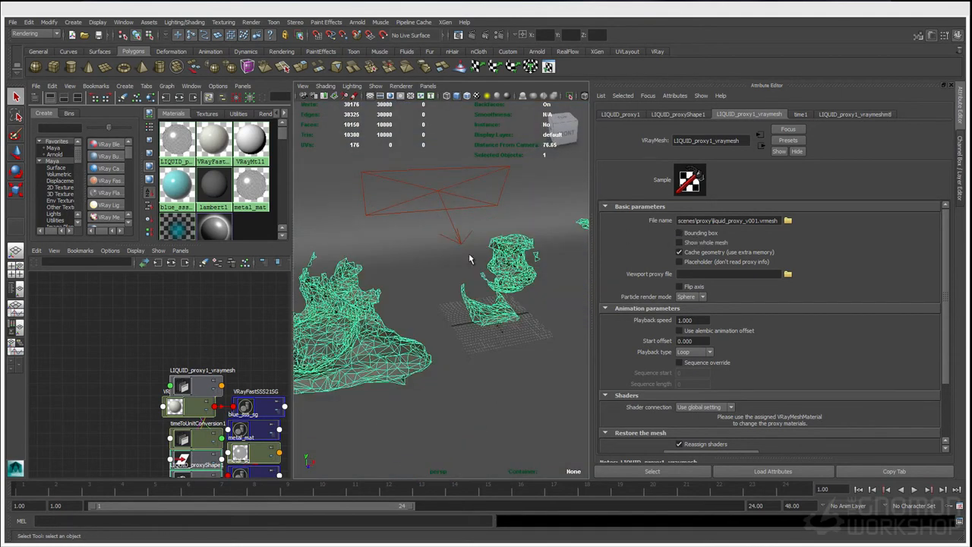
# - Expand the proxy's mesh visibility lists and examine its object names and object IDs
pyautogui.scroll(-4, 764, 405)
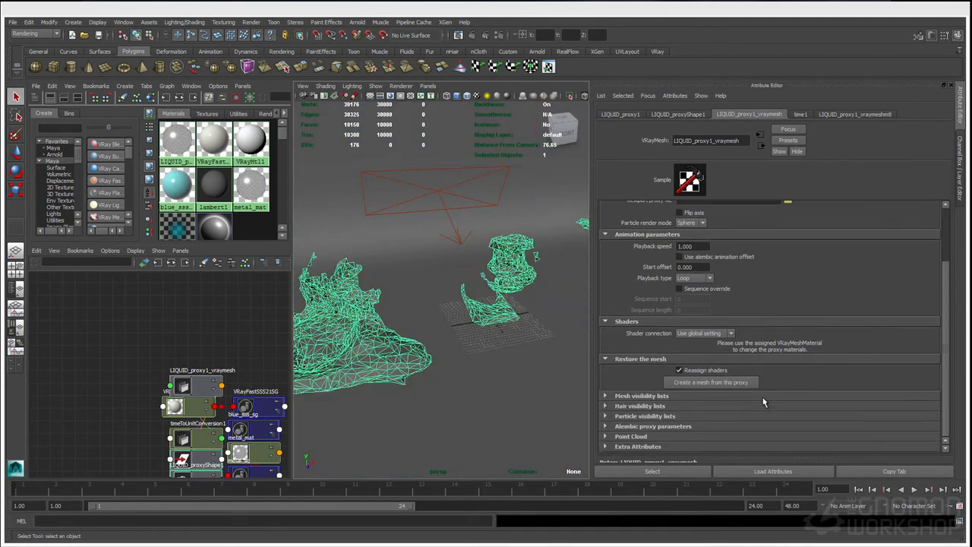
pyautogui.click(625, 398)
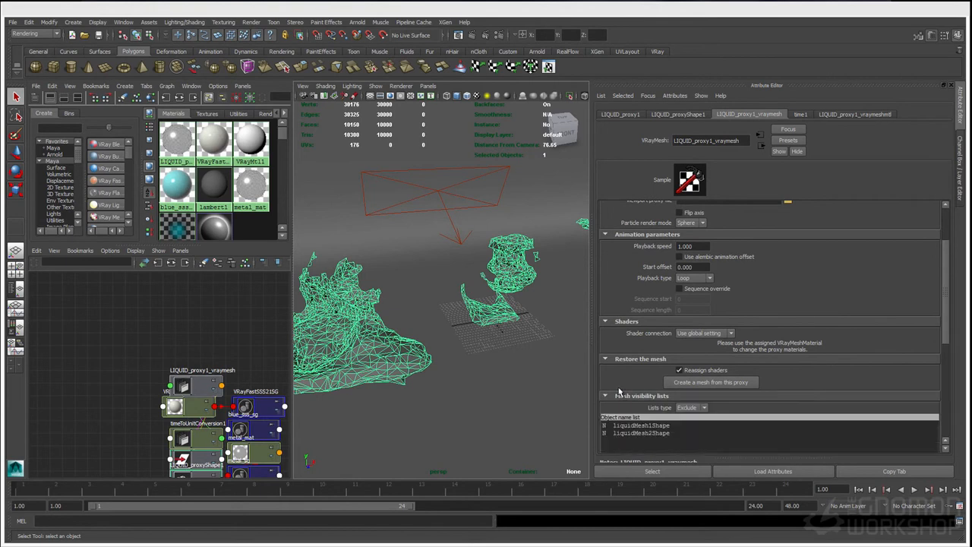
pyautogui.scroll(-3, 617, 372)
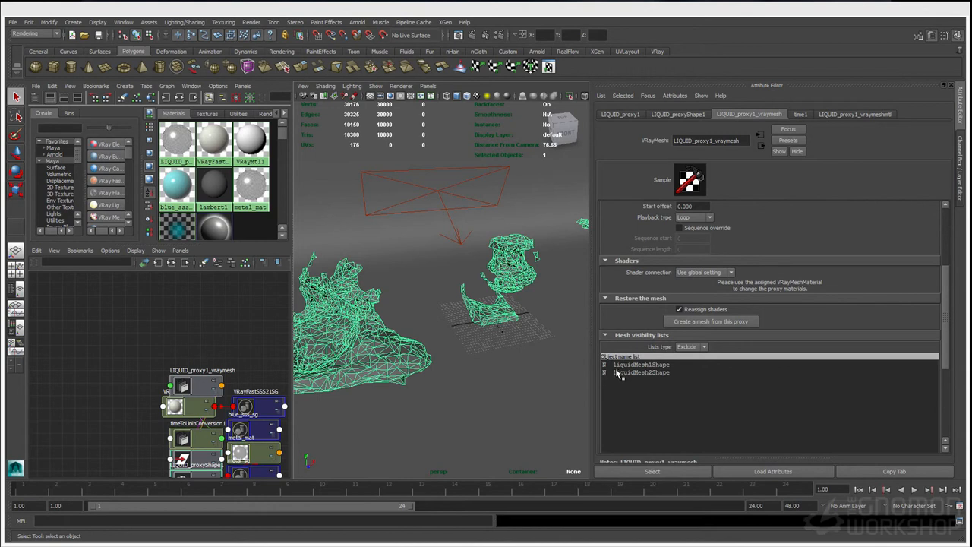
pyautogui.scroll(-1, 623, 370)
pyautogui.scroll(-1, 627, 332)
pyautogui.scroll(1, 628, 332)
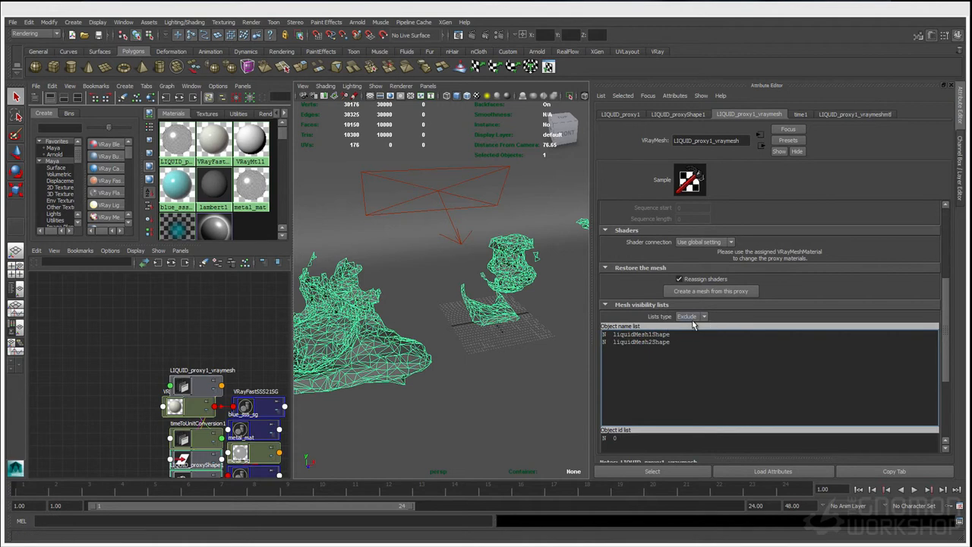
# - Try the mesh visibility list types, keep Exclude, and try toggling the liquidMesh1Shape entry
pyautogui.click(683, 318)
pyautogui.click(687, 333)
pyautogui.click(687, 318)
pyautogui.click(688, 325)
pyautogui.doubleClick(612, 335)
pyautogui.doubleClick(652, 336)
# - Look through shotCam in the viewport and select the LIQUID proxy
pyautogui.click(427, 86)
pyautogui.moveTo(448, 94)
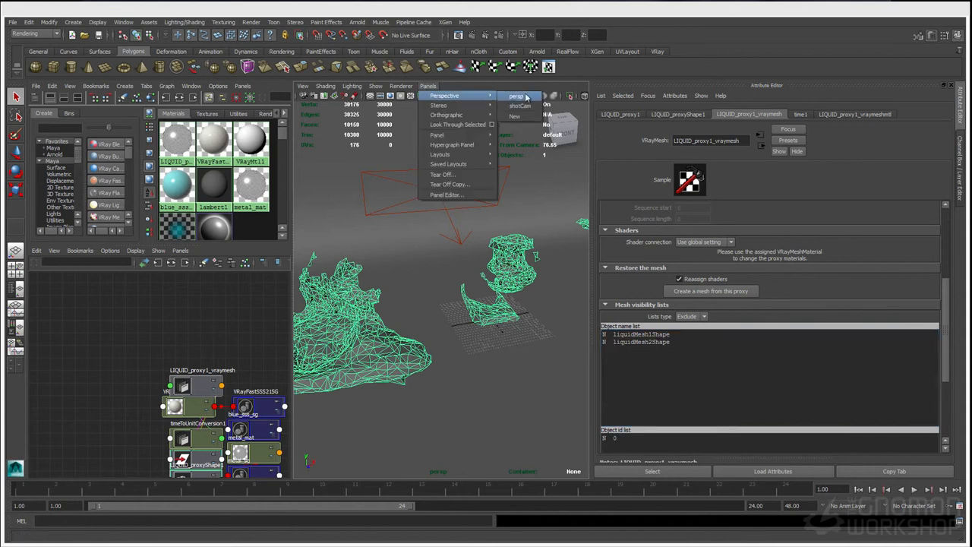
pyautogui.click(521, 96)
pyautogui.click(496, 269)
pyautogui.click(450, 294)
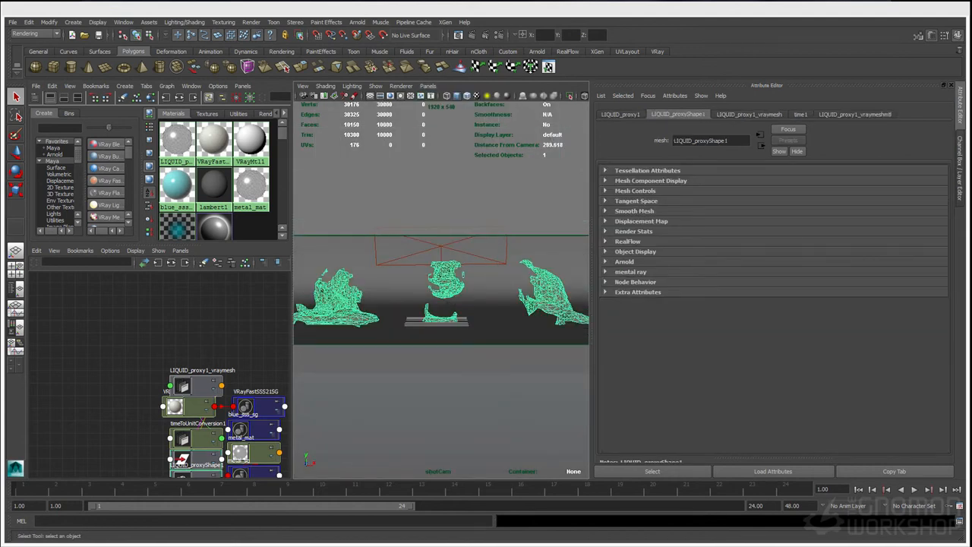
# - Save the scene under the new name ch_proxyStart_exported.mb in the project's scenes folder
pyautogui.click(13, 22)
pyautogui.click(32, 68)
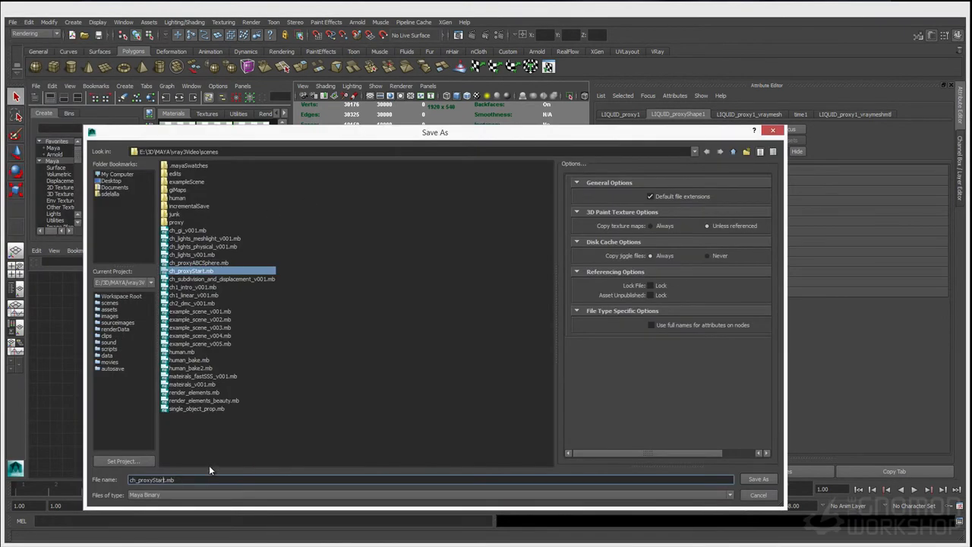
pyautogui.write('_exported')
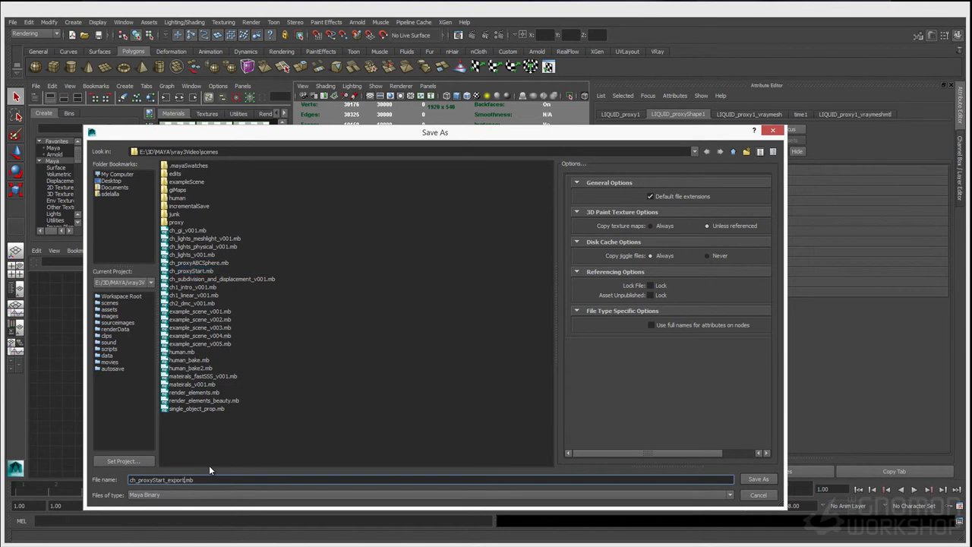
pyautogui.press('Return')
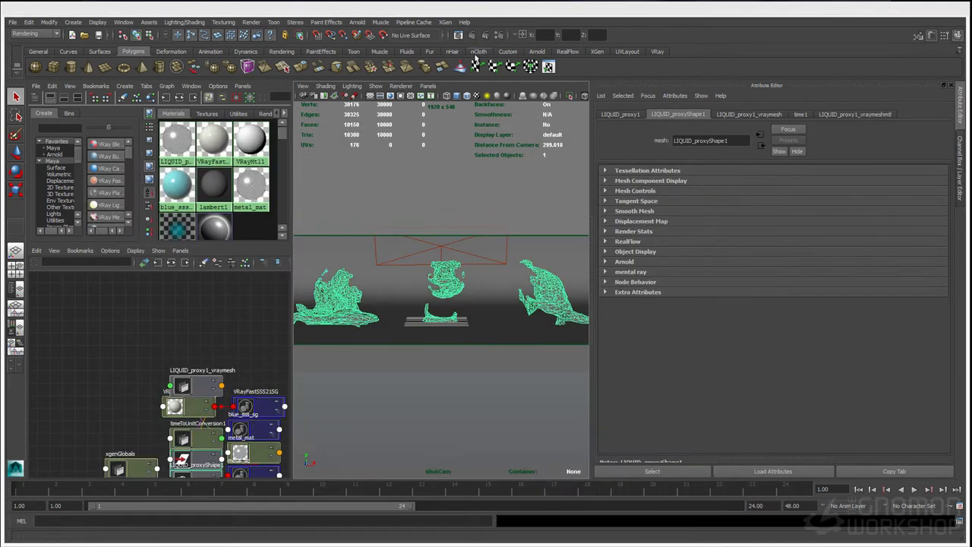
# - Render the current frame, inspect the proxy in the V-Ray frame buffer, and close the buffer
pyautogui.click(471, 35)
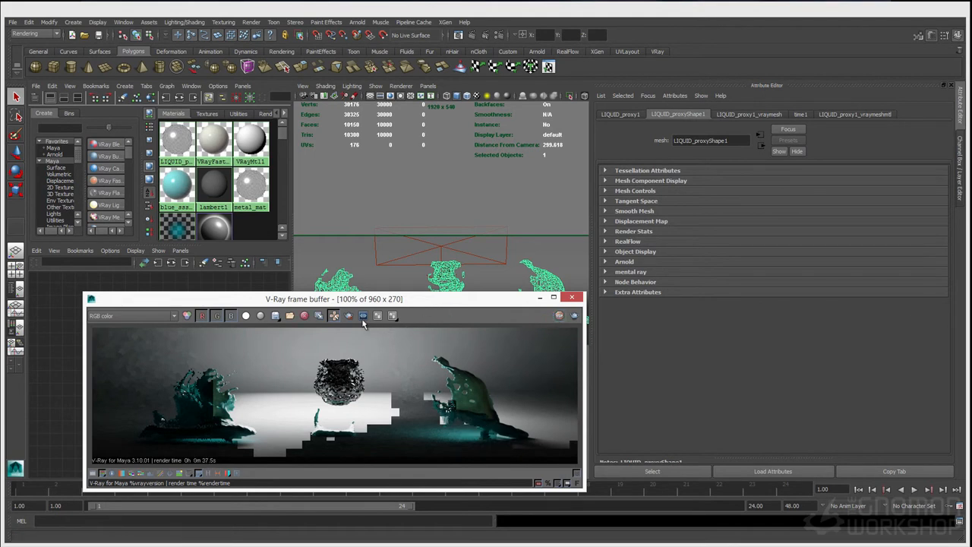
pyautogui.moveTo(350, 297); pyautogui.dragTo(605, 287)
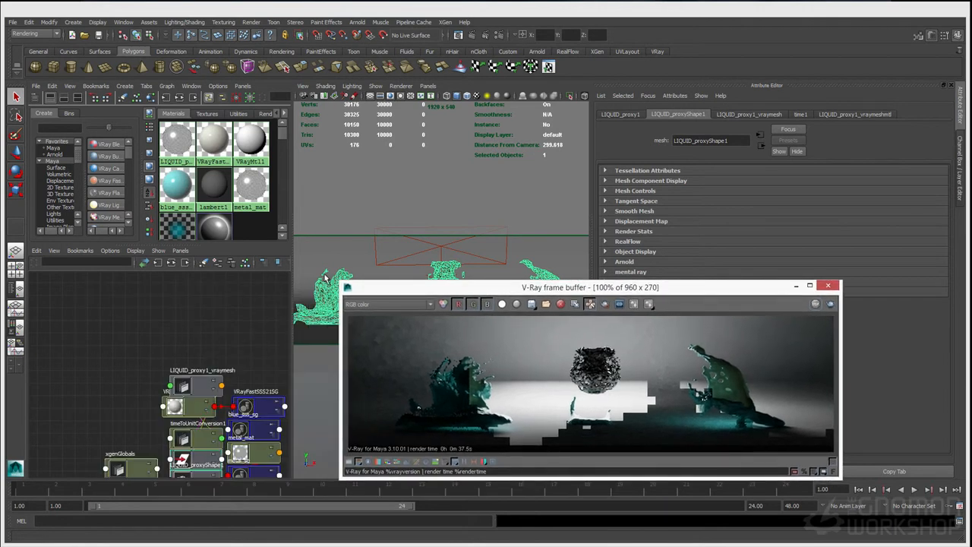
pyautogui.moveTo(452, 282); pyautogui.dragTo(462, 291)
pyautogui.moveTo(502, 302); pyautogui.dragTo(561, 314)
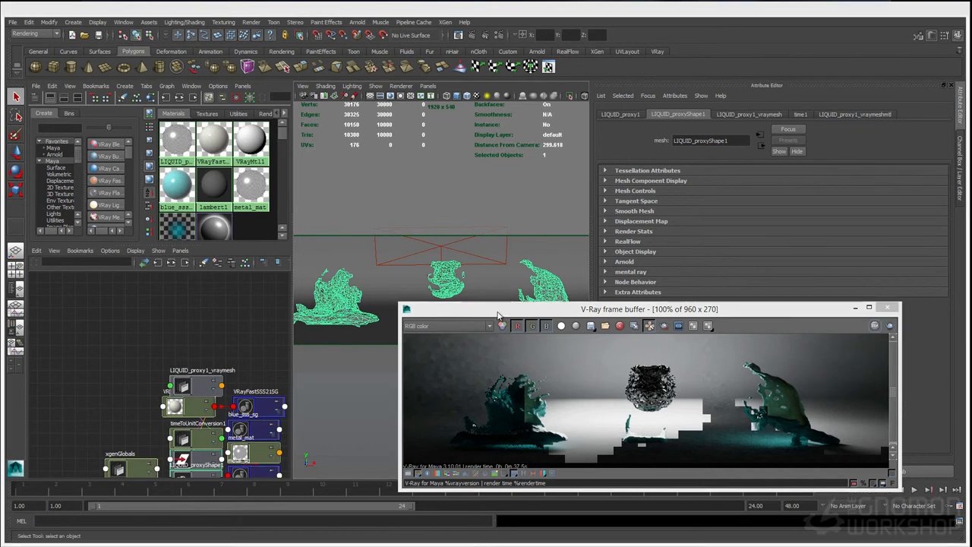
pyautogui.moveTo(491, 311); pyautogui.dragTo(327, 317)
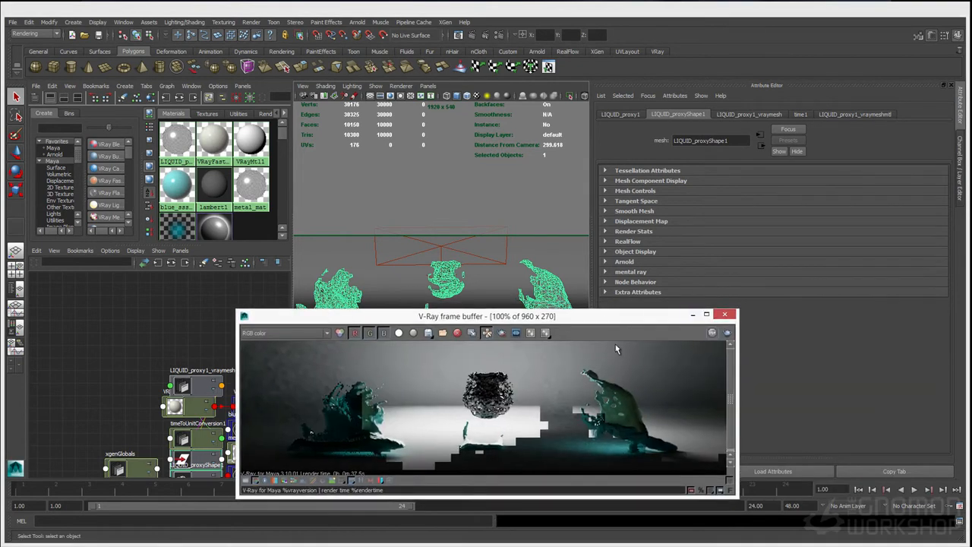
pyautogui.click(725, 315)
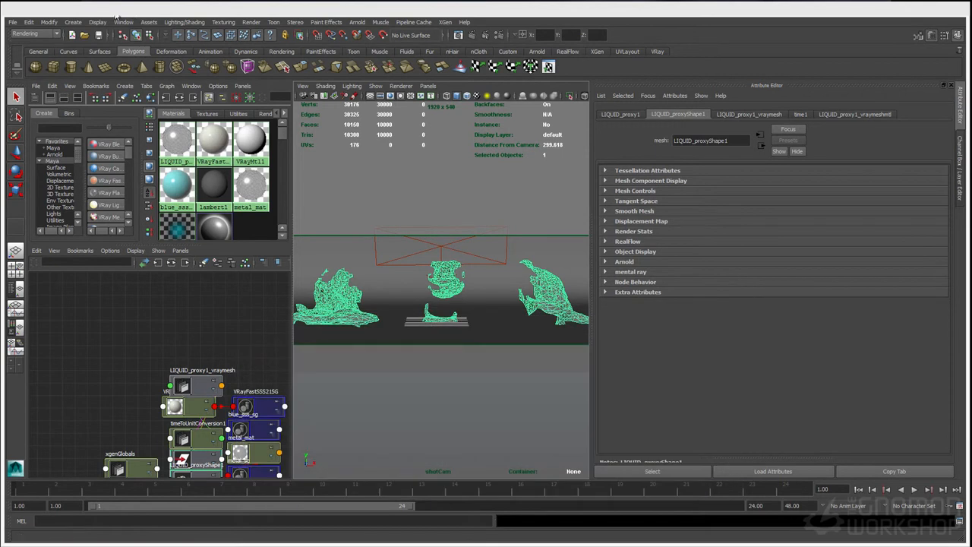
pyautogui.moveTo(110, 3); pyautogui.dragTo(110, 0)
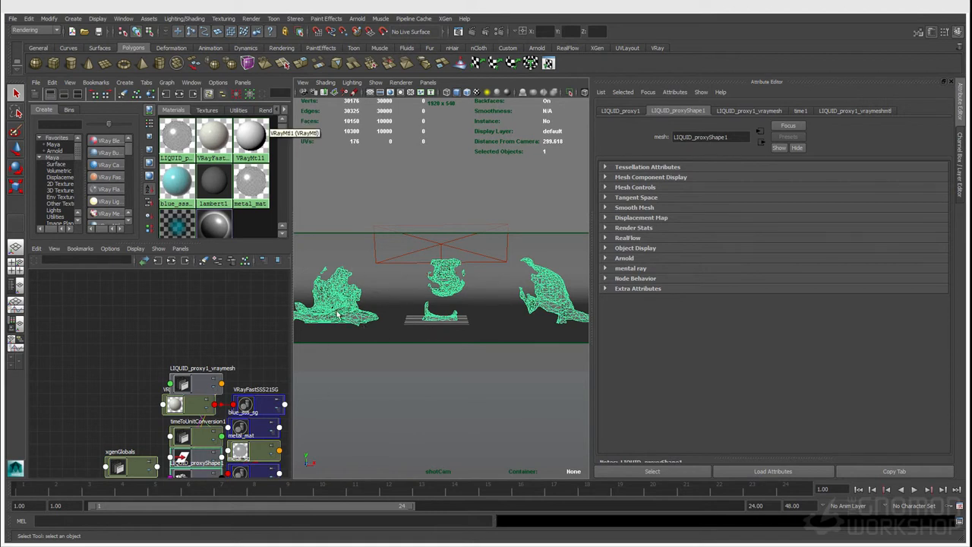
# - Switch to a perspective layout with the Outliner beside it and scale the LIQUID proxy uniformly down to about 0.151
pyautogui.press('space')
pyautogui.moveTo(340, 301); pyautogui.dragTo(300, 180)
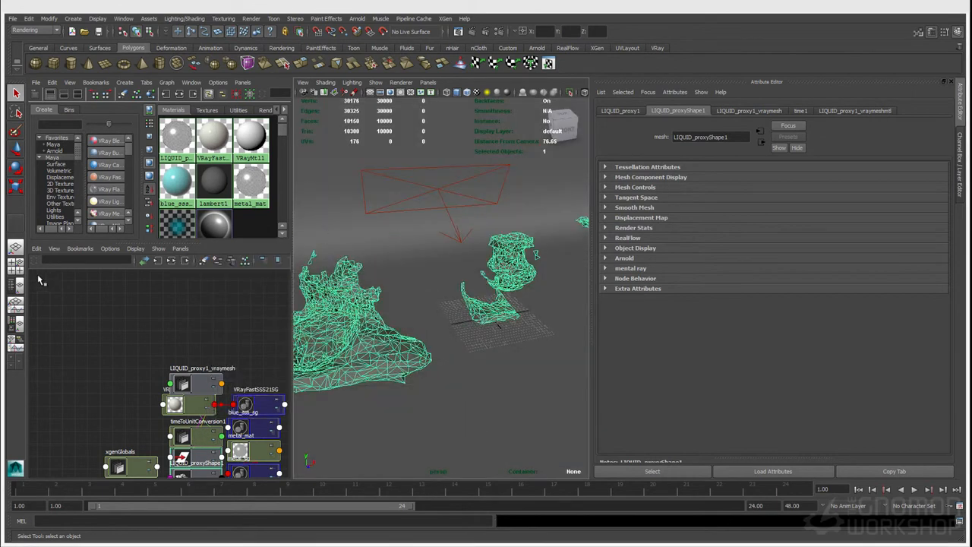
pyautogui.click(15, 247)
pyautogui.scroll(-6, 297, 225)
pyautogui.keyDown('alt'); pyautogui.moveTo(296, 224); pyautogui.dragTo(343, 272); pyautogui.keyUp('alt')
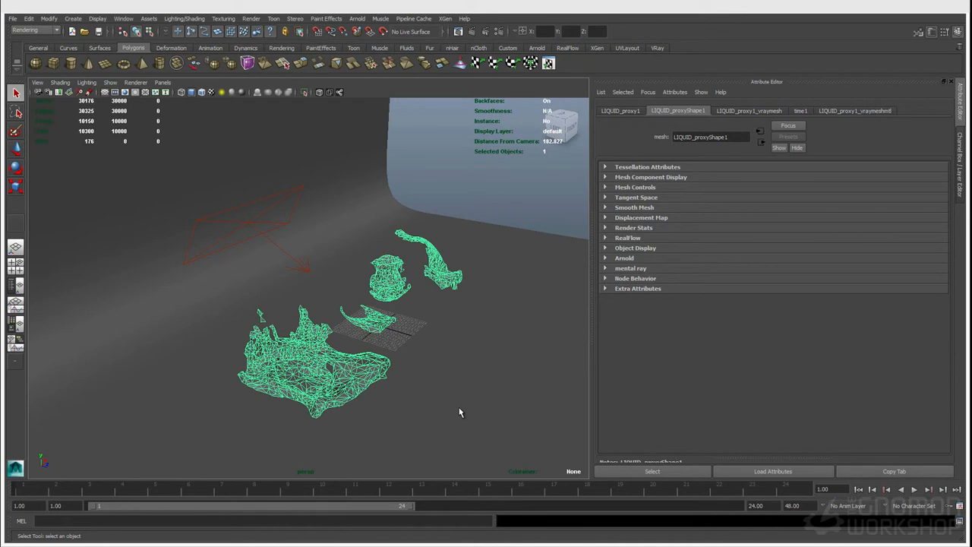
pyautogui.press('r')
pyautogui.moveTo(387, 325); pyautogui.dragTo(212, 326)
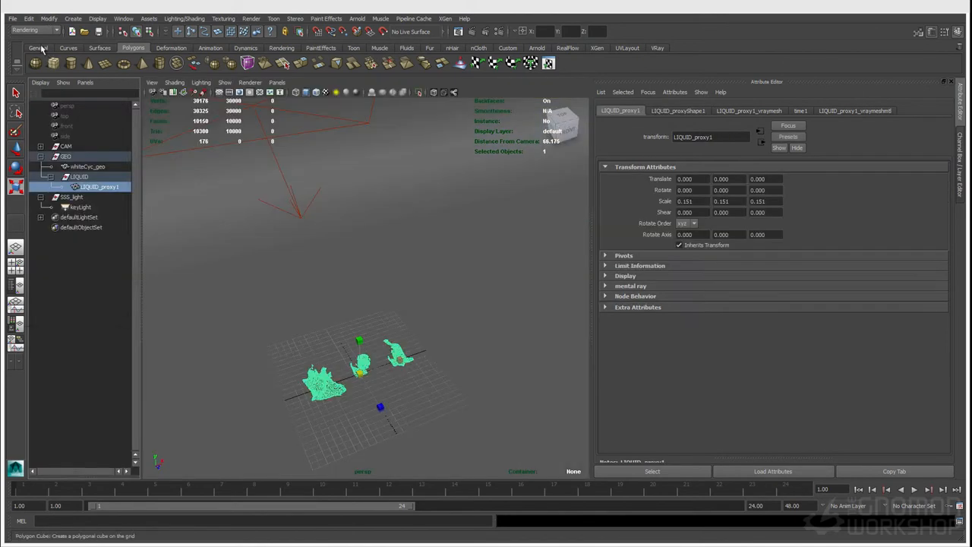
# - Duplicate the LIQUID proxy as 10 instances with Duplicate Special, offsetting each by 5 in X
pyautogui.click(29, 18)
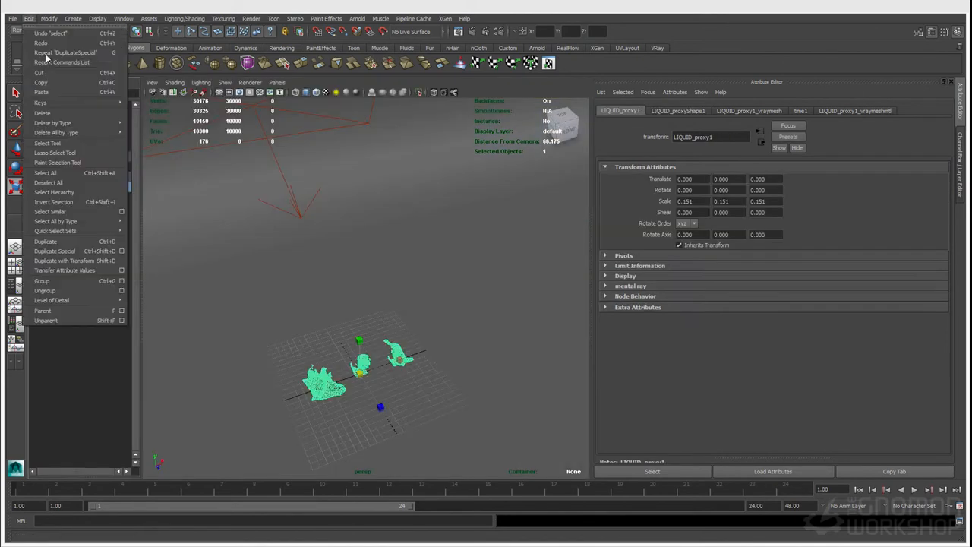
pyautogui.click(123, 252)
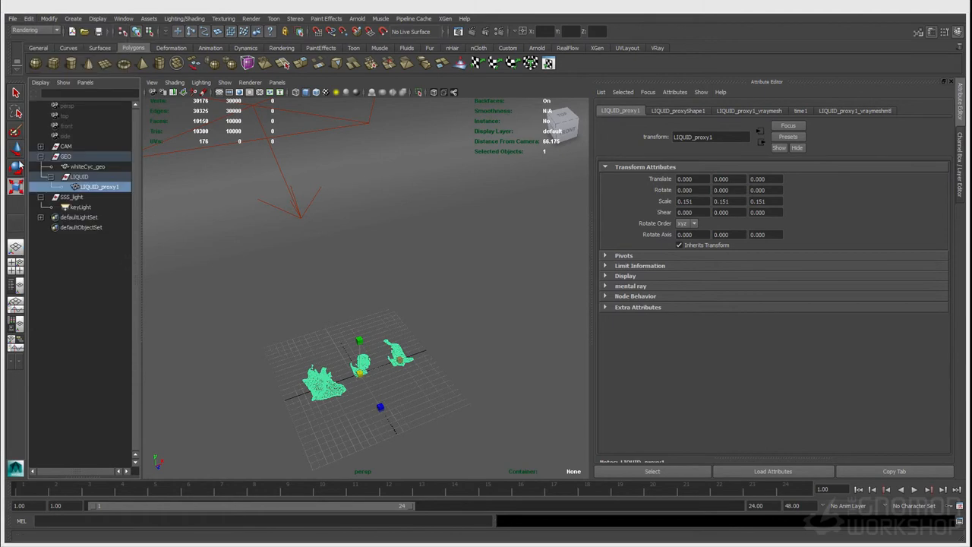
pyautogui.click(675, 184)
pyautogui.moveTo(683, 145); pyautogui.dragTo(440, 157)
pyautogui.click(432, 280)
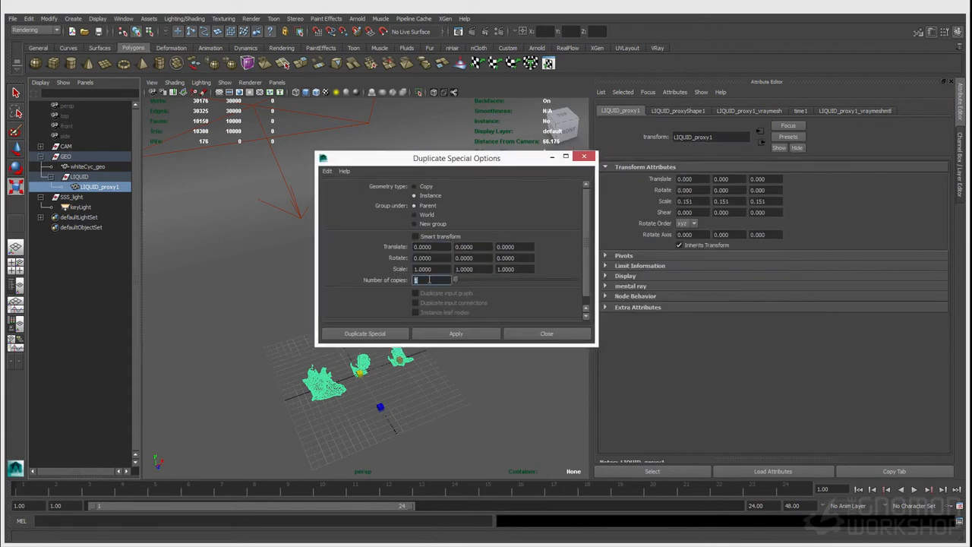
pyautogui.write('10')
pyautogui.click(438, 248)
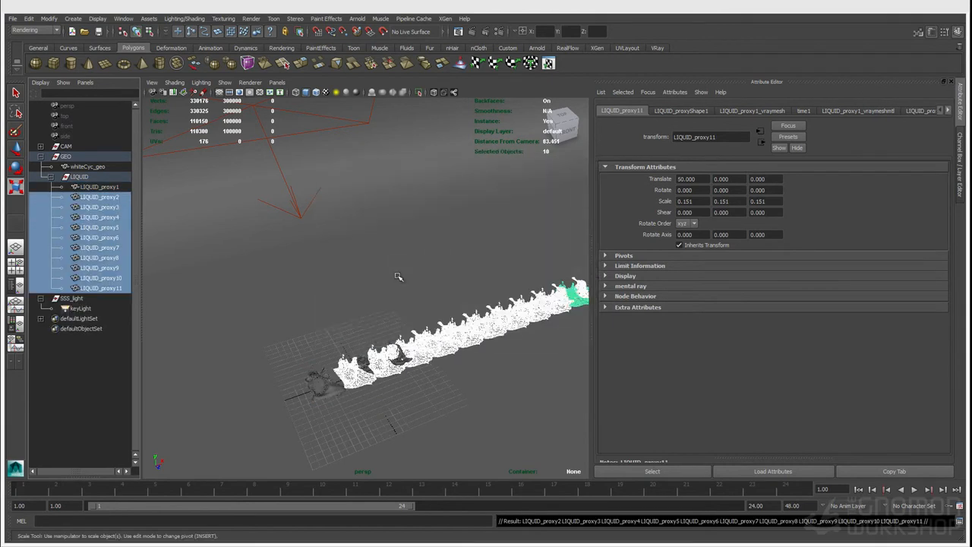
# - Select the whole row from LIQUID_proxy1 to LIQUID_proxy11 and duplicate it as 10 instances offset by 0 in X and 5 in Z
pyautogui.click(93, 188)
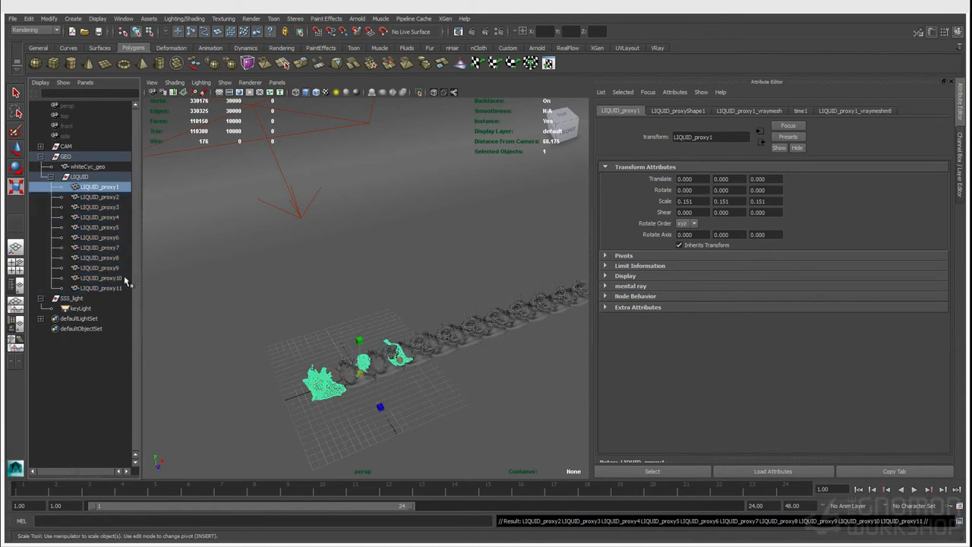
pyautogui.keyDown('shift'); pyautogui.click(99, 288); pyautogui.keyUp('shift')
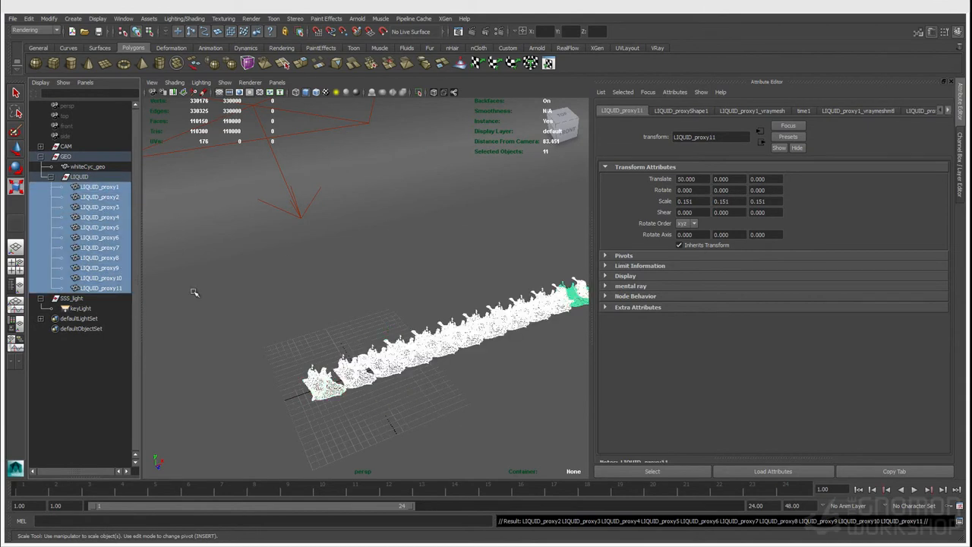
pyautogui.press('f')
pyautogui.click(29, 18)
pyautogui.moveTo(75, 132)
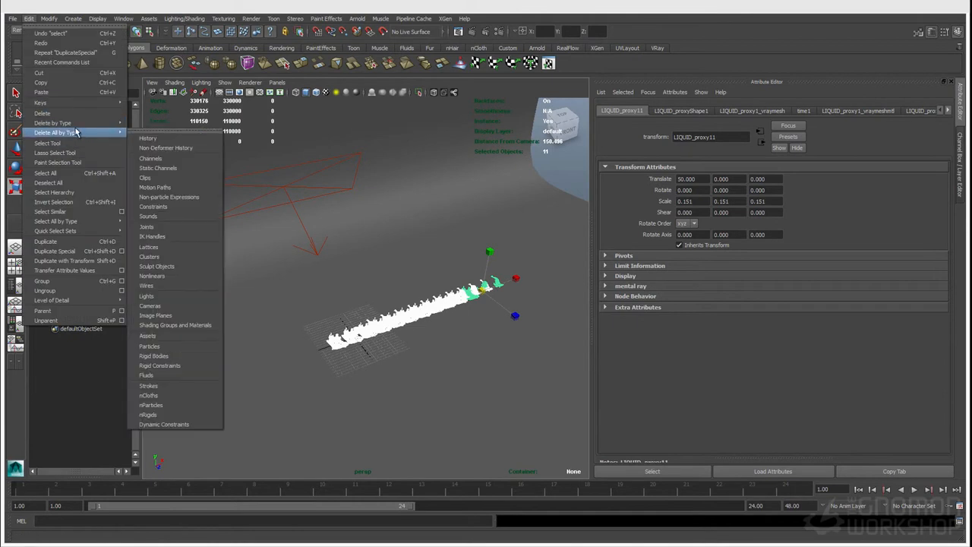
pyautogui.click(123, 251)
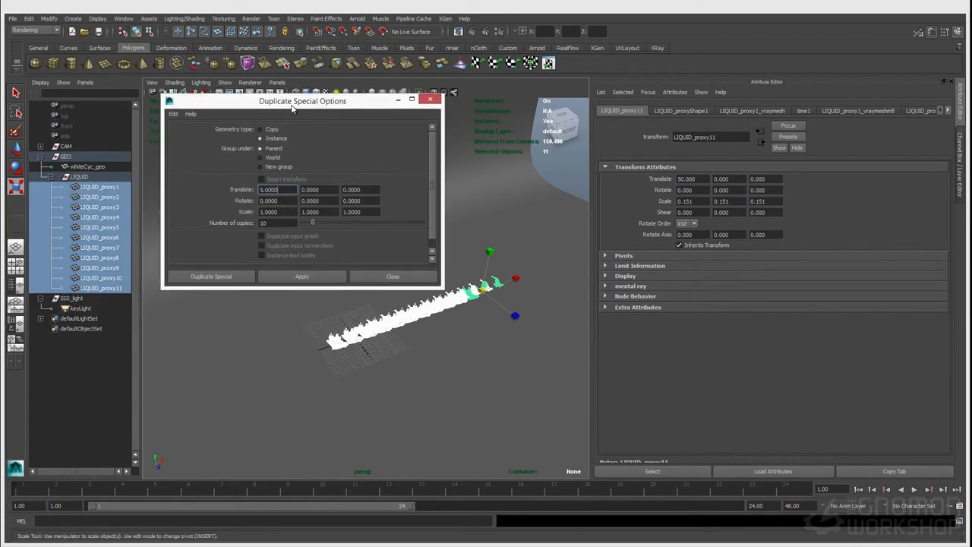
pyautogui.doubleClick(291, 188)
pyautogui.write('0')
pyautogui.press('Tab')
pyautogui.press('Tab')
pyautogui.write('5')
pyautogui.press('Tab')
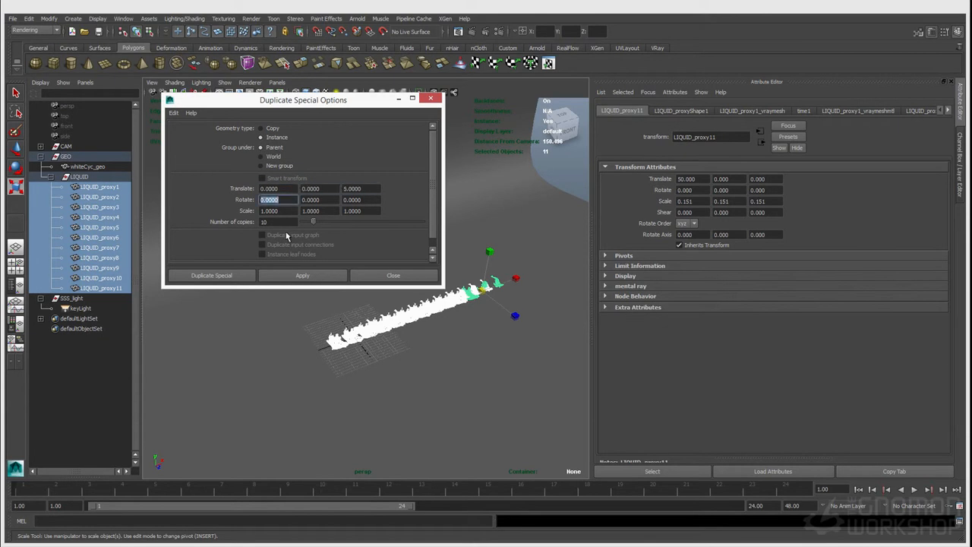
pyautogui.click(245, 275)
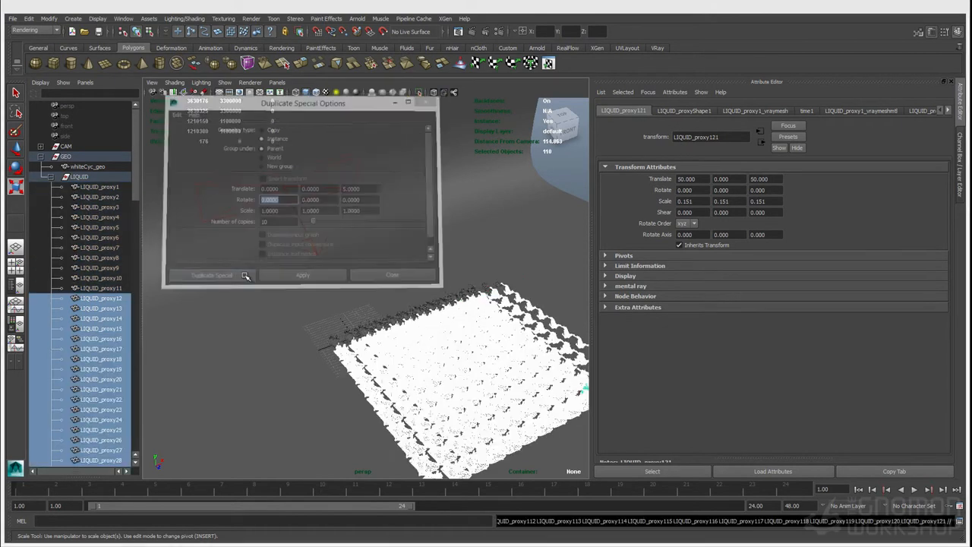
# - Select LIQUID_proxy1 through LIQUID_proxy121 and move the whole grid so that LIQUID_proxy121 sits at about X 29, Z 31.2
pyautogui.click(97, 187)
pyautogui.keyDown('alt'); pyautogui.moveTo(353, 280); pyautogui.dragTo(380, 278); pyautogui.keyUp('alt')
pyautogui.scroll(5, 358, 308)
pyautogui.keyDown('alt'); pyautogui.moveTo(342, 285); pyautogui.dragTo(365, 293, button='middle'); pyautogui.keyUp('alt')
pyautogui.keyDown('alt'); pyautogui.moveTo(365, 293); pyautogui.dragTo(308, 293, button='right'); pyautogui.keyUp('alt')
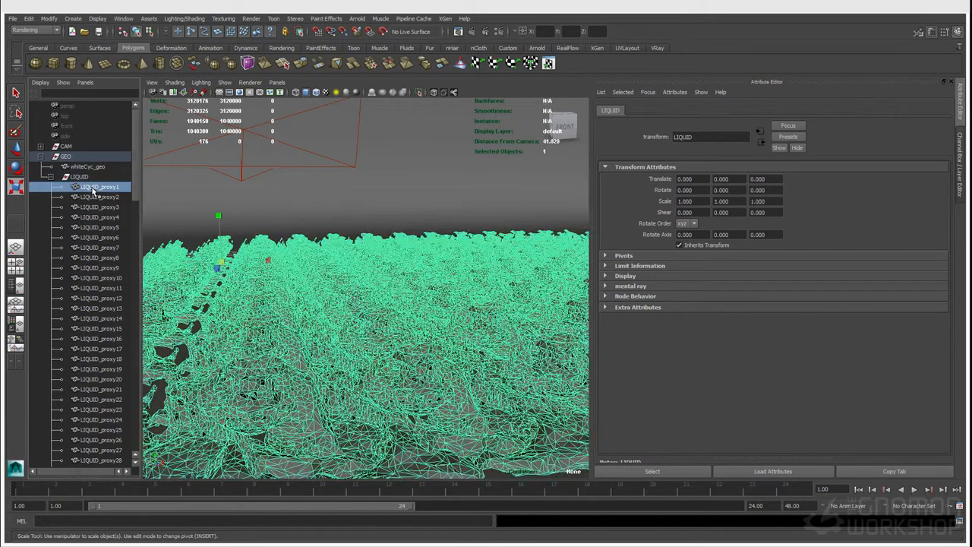
pyautogui.scroll(-20, 106, 266)
pyautogui.scroll(-3, 109, 349)
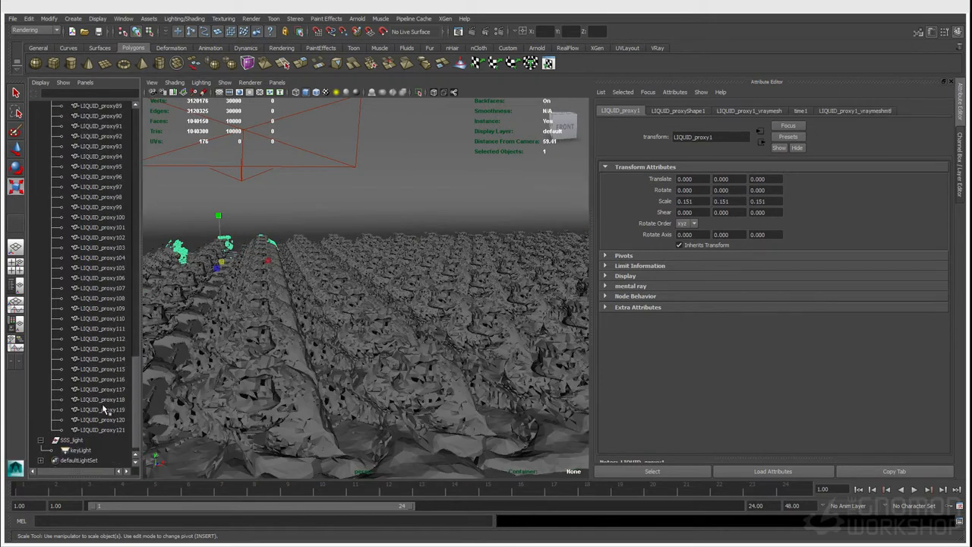
pyautogui.keyDown('shift'); pyautogui.click(110, 431); pyautogui.keyUp('shift')
pyautogui.keyDown('alt'); pyautogui.moveTo(291, 292); pyautogui.dragTo(357, 315); pyautogui.keyUp('alt')
pyautogui.keyDown('alt'); pyautogui.moveTo(357, 315); pyautogui.dragTo(304, 292, button='right'); pyautogui.keyUp('alt')
pyautogui.keyDown('alt'); pyautogui.moveTo(303, 292); pyautogui.dragTo(317, 275, button='middle'); pyautogui.keyUp('alt')
pyautogui.keyDown('alt'); pyautogui.moveTo(318, 276); pyautogui.dragTo(320, 293); pyautogui.keyUp('alt')
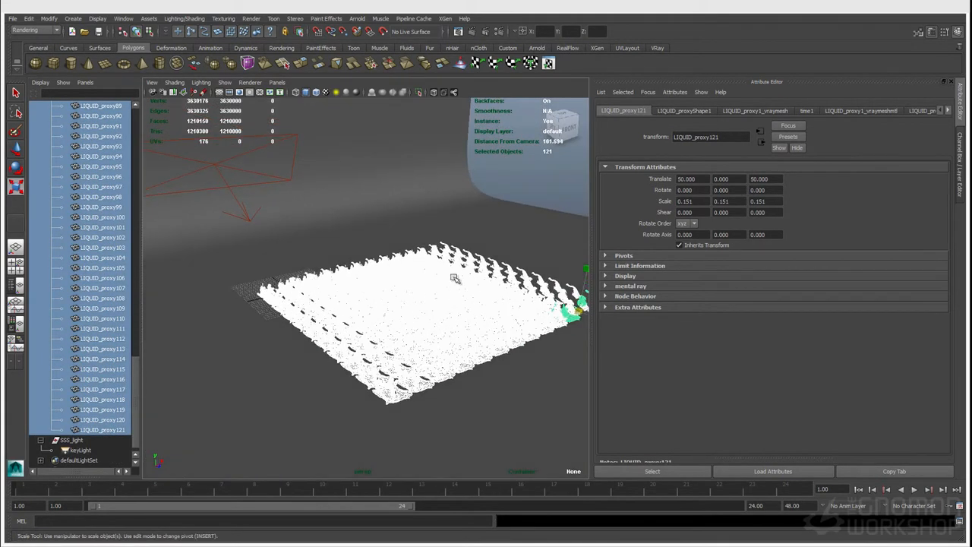
pyautogui.press('w')
pyautogui.click(586, 315)
pyautogui.moveTo(585, 316); pyautogui.dragTo(484, 283)
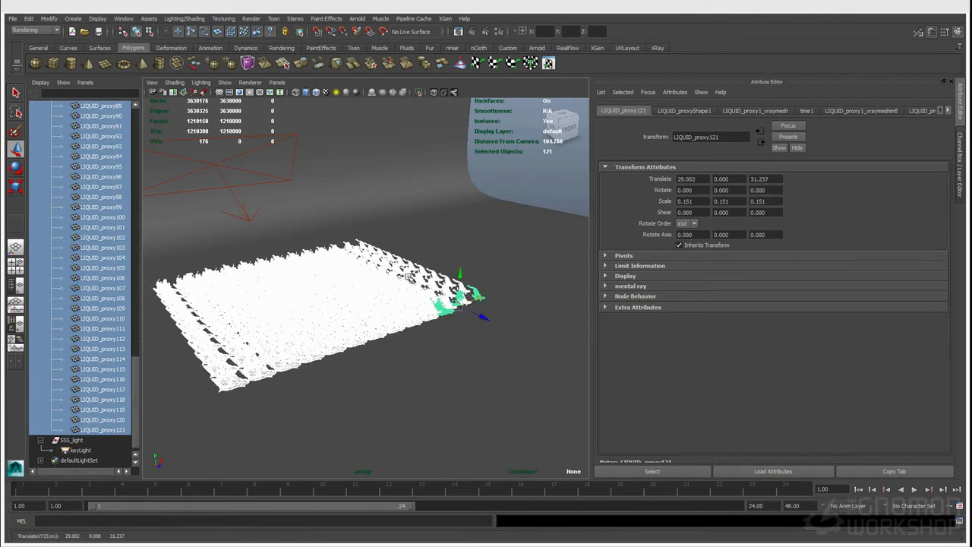
# - Try to scale all selected proxies uniformly to about 0.847, and undo the scaling
pyautogui.keyDown('alt'); pyautogui.moveTo(354, 265); pyautogui.dragTo(311, 263); pyautogui.keyUp('alt')
pyautogui.keyDown('alt'); pyautogui.moveTo(329, 284); pyautogui.dragTo(389, 300, button='middle'); pyautogui.keyUp('alt')
pyautogui.keyDown('alt'); pyautogui.moveTo(389, 301); pyautogui.dragTo(411, 326, button='right'); pyautogui.keyUp('alt')
pyautogui.keyDown('alt'); pyautogui.moveTo(398, 328); pyautogui.dragTo(402, 321); pyautogui.keyUp('alt')
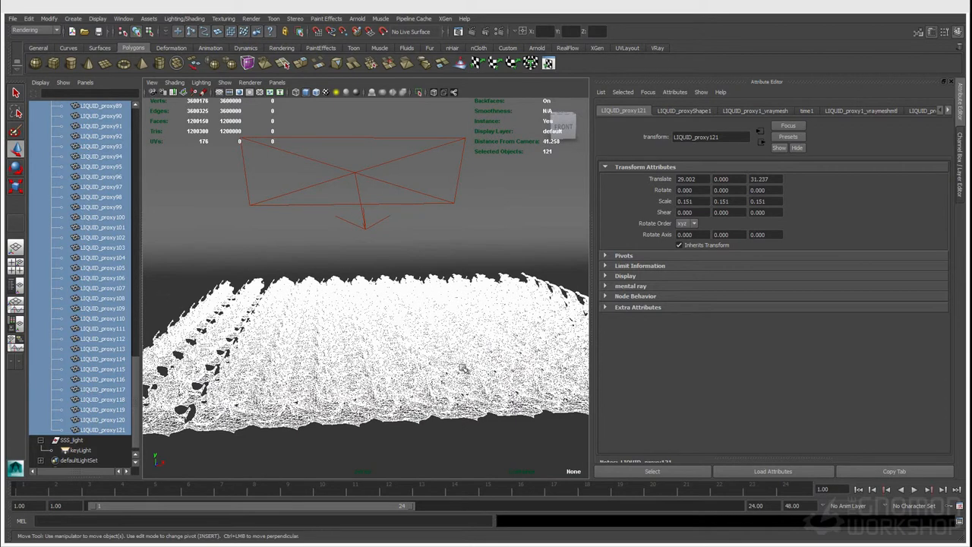
pyautogui.press('r')
pyautogui.keyDown('alt'); pyautogui.moveTo(449, 331); pyautogui.dragTo(420, 315, button='right'); pyautogui.keyUp('alt')
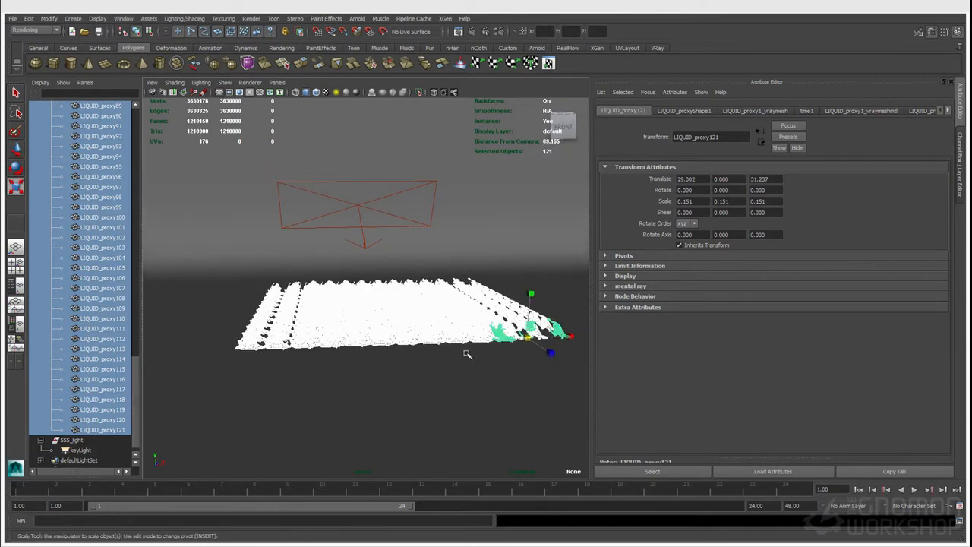
pyautogui.moveTo(528, 337); pyautogui.dragTo(742, 320)
pyautogui.keyDown('alt'); pyautogui.moveTo(339, 255); pyautogui.dragTo(446, 289); pyautogui.keyUp('alt')
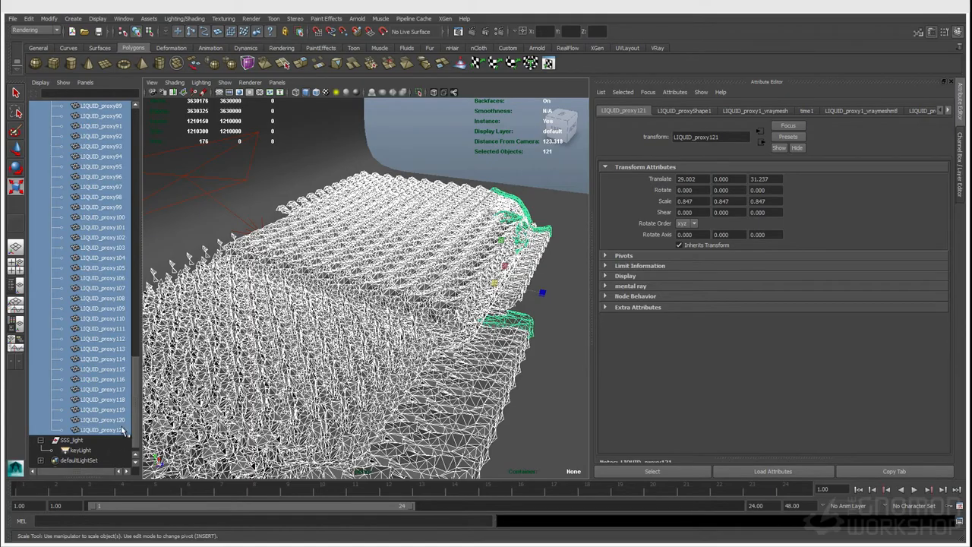
pyautogui.keyDown('alt'); pyautogui.moveTo(389, 312); pyautogui.dragTo(303, 266); pyautogui.keyUp('alt')
pyautogui.moveTo(304, 266)
pyautogui.keyDown('alt'); pyautogui.mouseDown(button='right')
pyautogui.moveTo(410, 325)
pyautogui.moveTo(323, 266)
pyautogui.mouseUp(button='right'); pyautogui.keyUp('alt')
pyautogui.moveTo(323, 266)
pyautogui.keyDown('alt'); pyautogui.mouseDown()
pyautogui.moveTo(442, 291)
pyautogui.moveTo(327, 305)
pyautogui.moveTo(315, 296)
pyautogui.moveTo(329, 267)
pyautogui.mouseUp(); pyautogui.keyUp('alt')
pyautogui.hotkey('ctrl', 'z')
pyautogui.hotkey('ctrl', 'z')
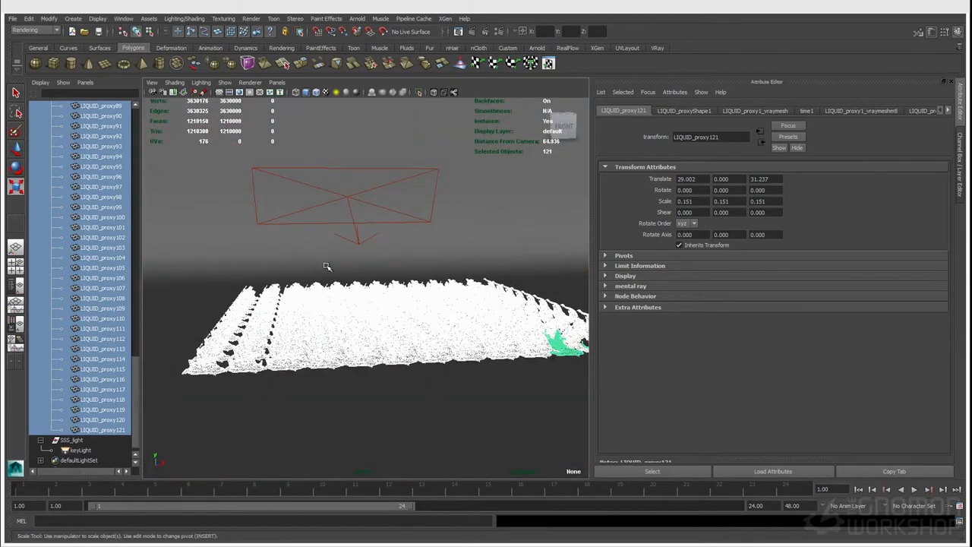
# - Return to the selection tool and look through shotCam in the viewport
pyautogui.press('q')
pyautogui.click(277, 82)
pyautogui.moveTo(289, 92)
pyautogui.click(375, 97)
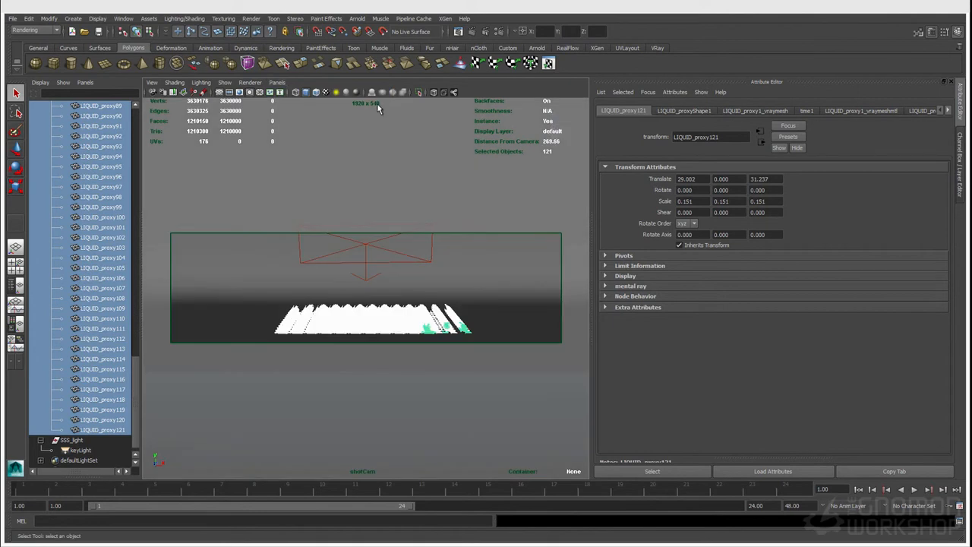
# - Scale the LIQUID group up uniformly so the proxy grid fills the width of the camera frame, with the Channel Box shown
pyautogui.click(431, 319)
pyautogui.scroll(15, 114, 213)
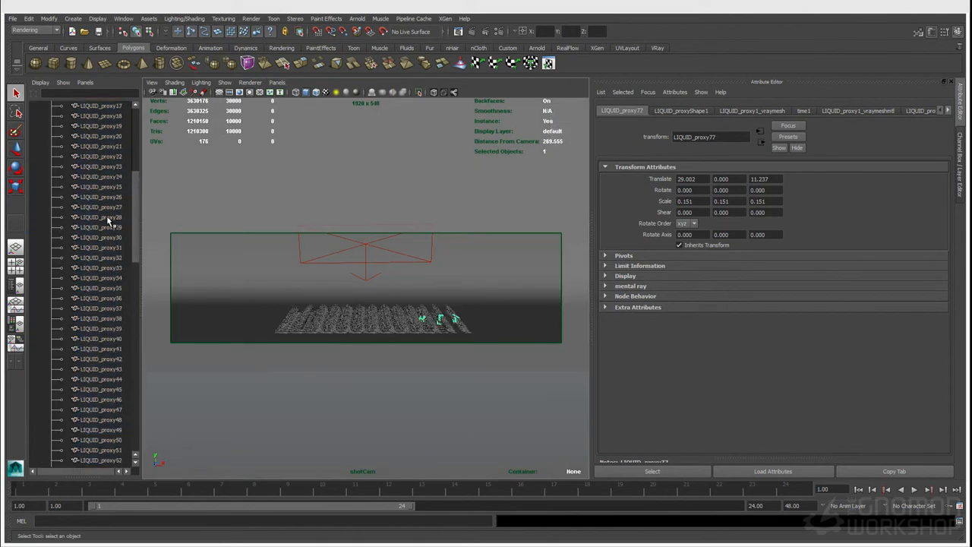
pyautogui.click(80, 176)
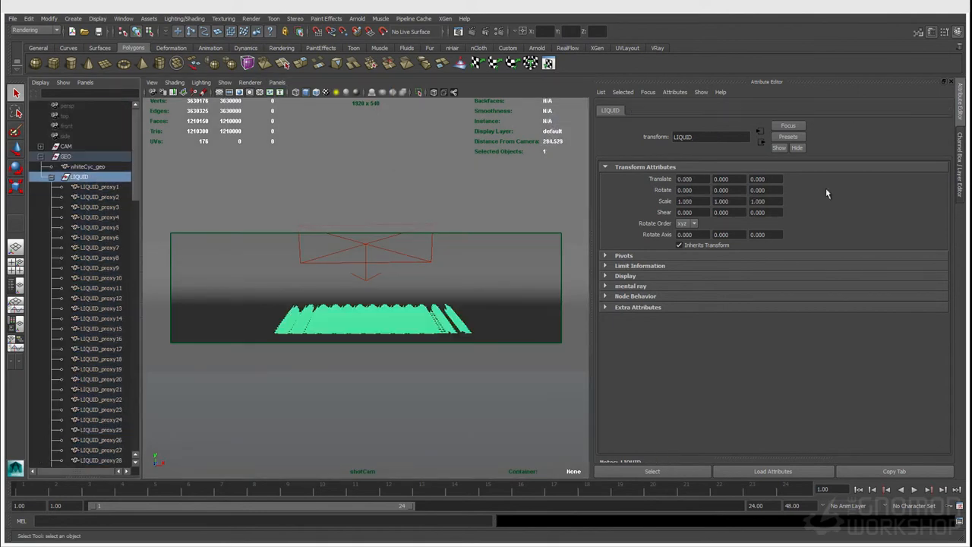
pyautogui.click(960, 152)
pyautogui.press('r')
pyautogui.moveTo(434, 326); pyautogui.dragTo(686, 321)
pyautogui.press('q')
pyautogui.click(534, 285)
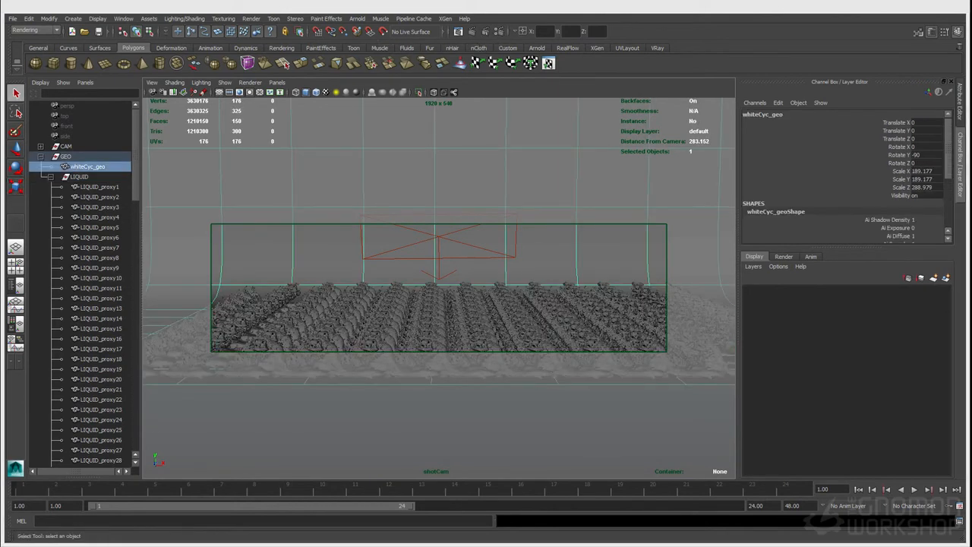
# - Enable VRayProxy objects in the RT Engine geometry settings of the Render Settings and save the scene
pyautogui.moveTo(174, 51); pyautogui.dragTo(428, 58)
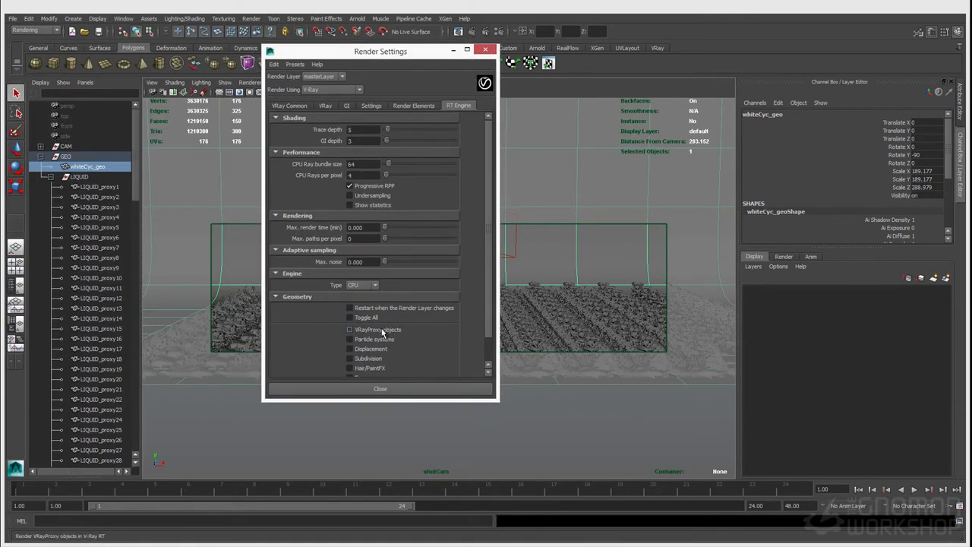
pyautogui.scroll(-1, 381, 332)
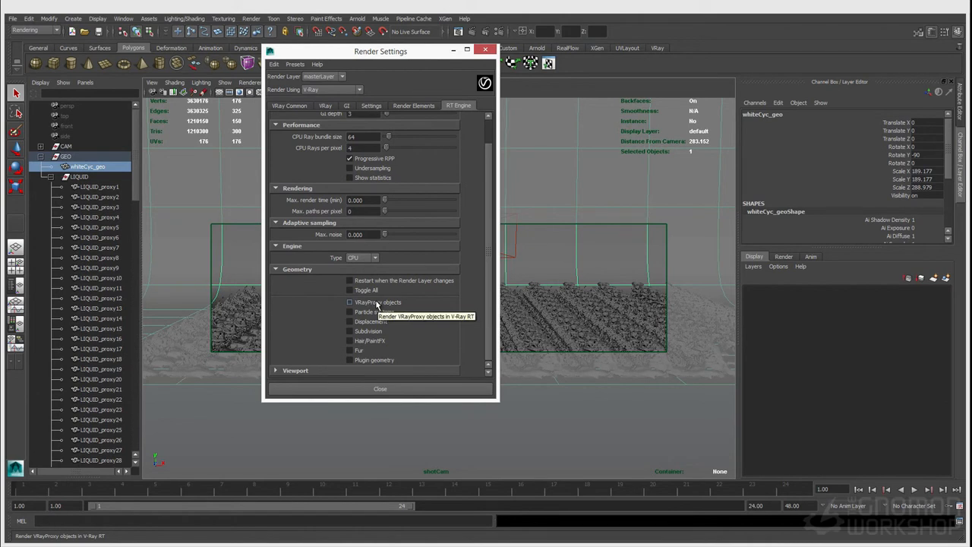
pyautogui.click(376, 302)
pyautogui.click(381, 389)
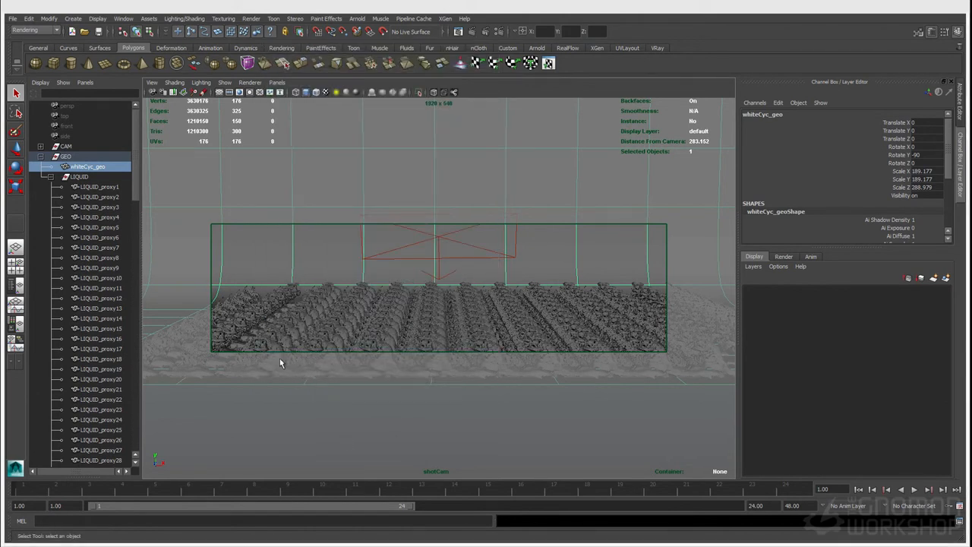
pyautogui.click(12, 18)
pyautogui.click(25, 63)
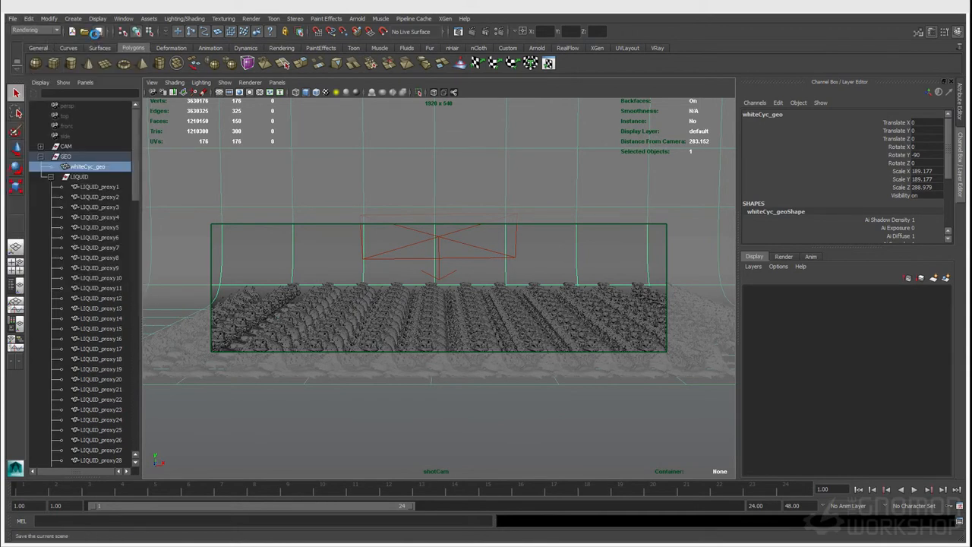
# - Render the proxy grid with a V-Ray IPR render, enlarge the frame buffer to view the whole image, and close it
pyautogui.click(476, 333)
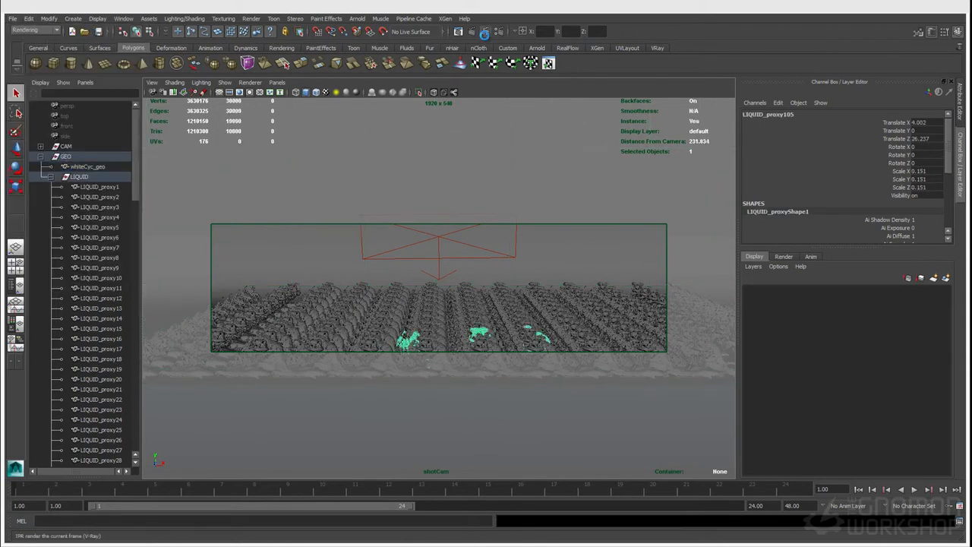
pyautogui.moveTo(2, 157); pyautogui.dragTo(362, 123)
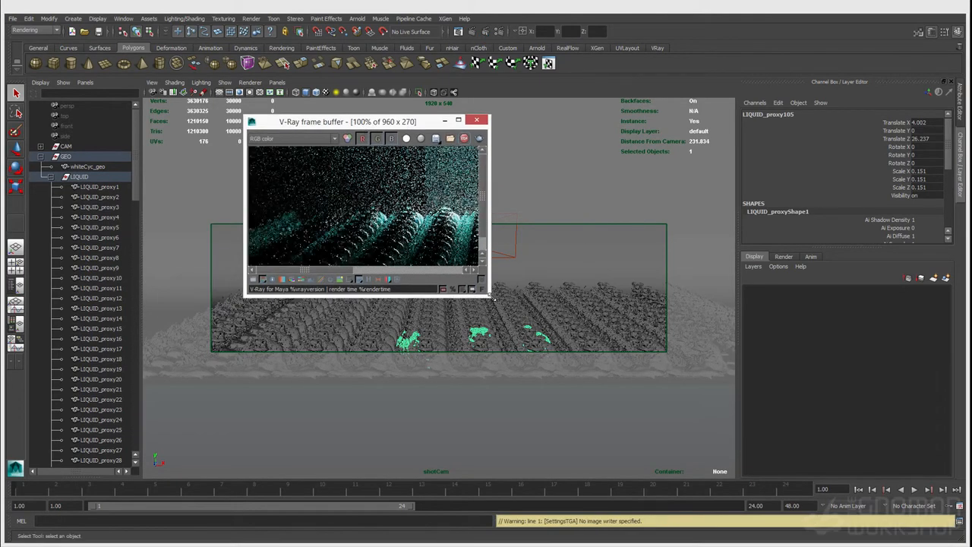
pyautogui.moveTo(490, 297); pyautogui.dragTo(838, 446)
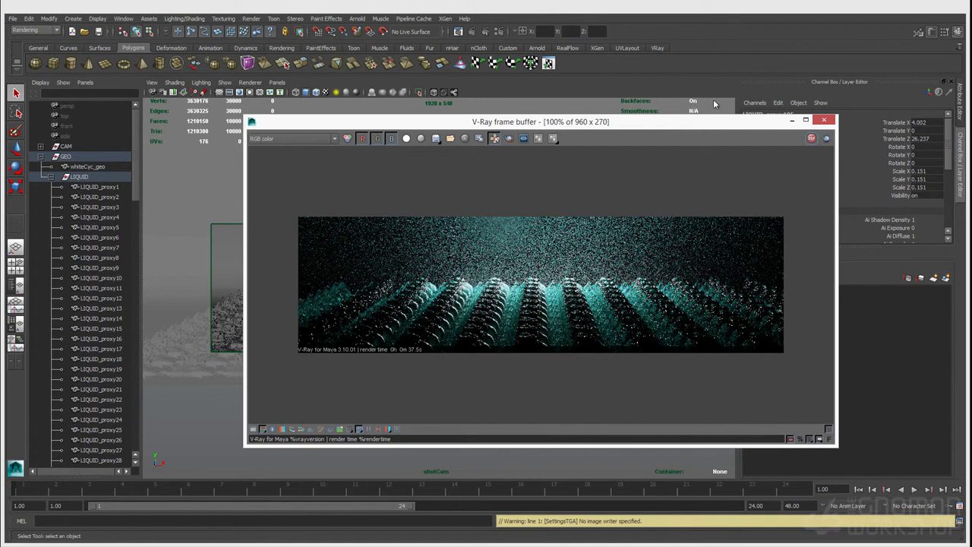
pyautogui.moveTo(788, 135); pyautogui.dragTo(831, 121)
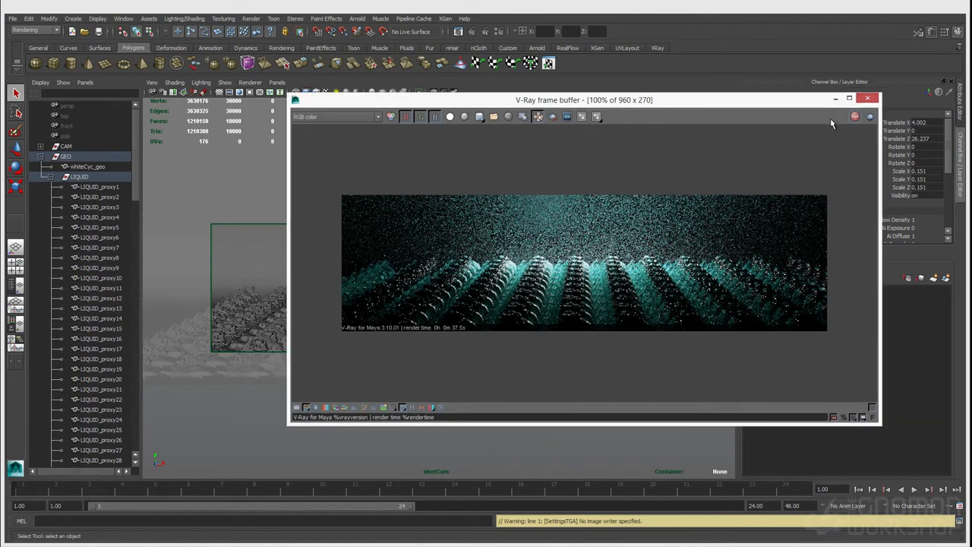
pyautogui.click(868, 99)
# - Delete every proxy instance from LIQUID_proxy2 through LIQUID_proxy121, keeping only LIQUID_proxy1
pyautogui.click(94, 188)
pyautogui.click(96, 198)
pyautogui.scroll(-3, 106, 304)
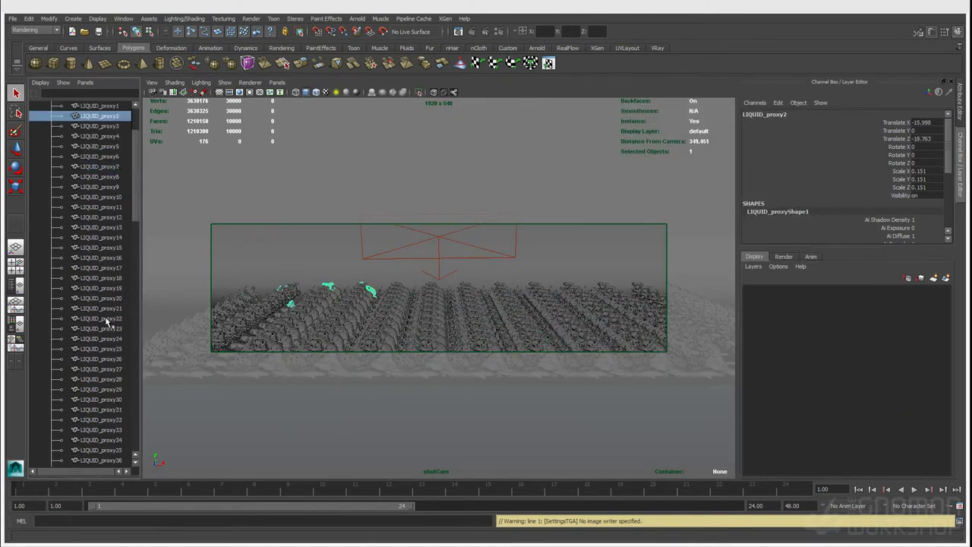
pyautogui.scroll(-20, 107, 323)
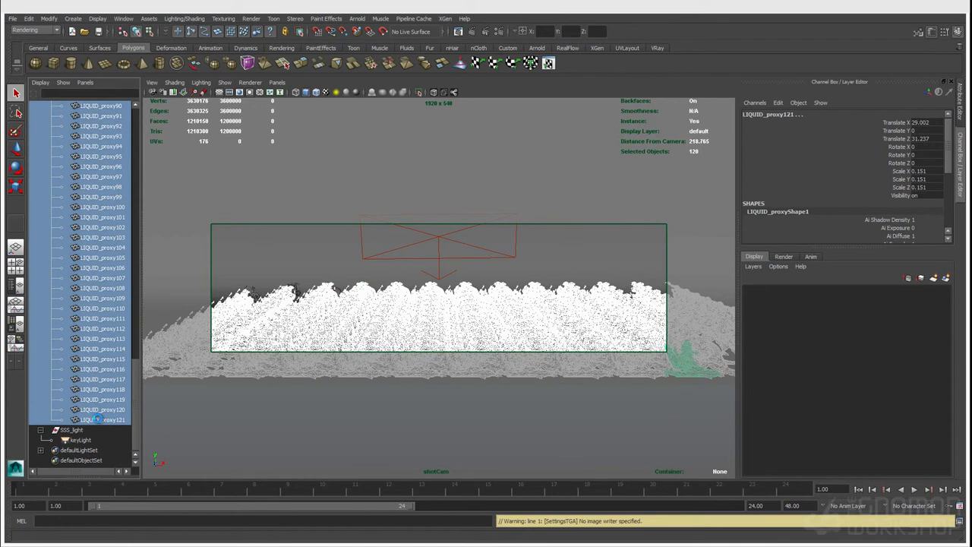
pyautogui.press('Delete')
# - Set Translate X, Y and Z of LIQUID_proxy1 to 0
pyautogui.click(95, 187)
pyautogui.press('w')
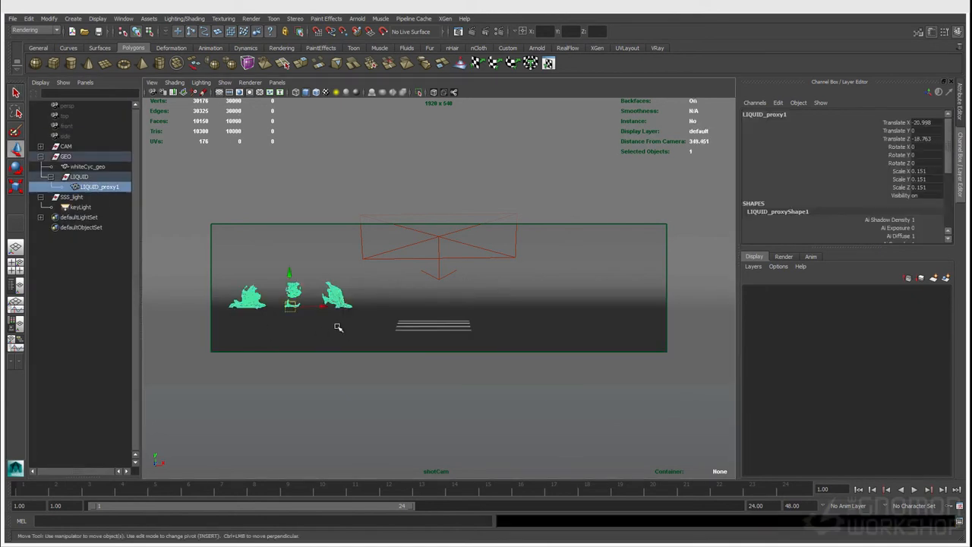
pyautogui.moveTo(928, 122); pyautogui.dragTo(929, 139)
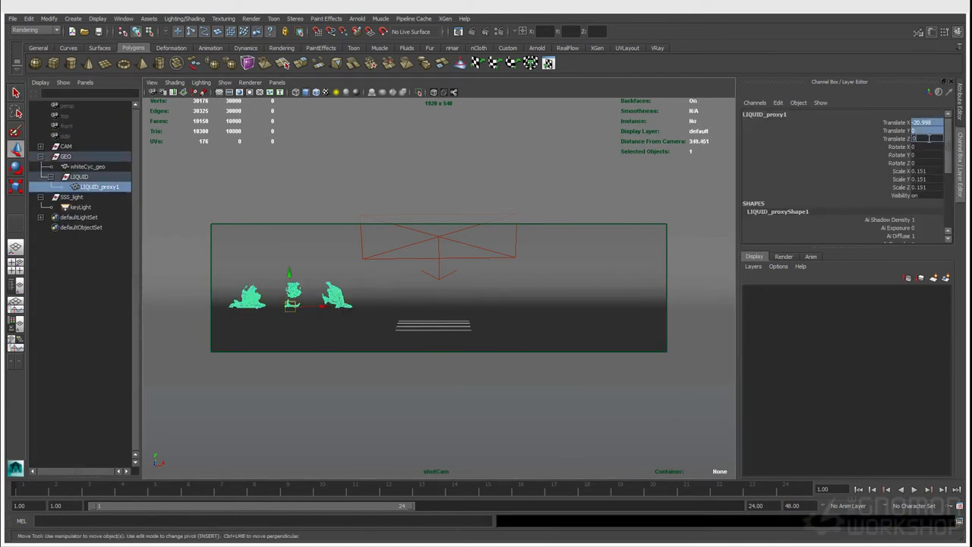
pyautogui.write('0')
pyautogui.press('Return')
# - Set Scale X, Y and Z of the LIQUID group to 1
pyautogui.click(96, 178)
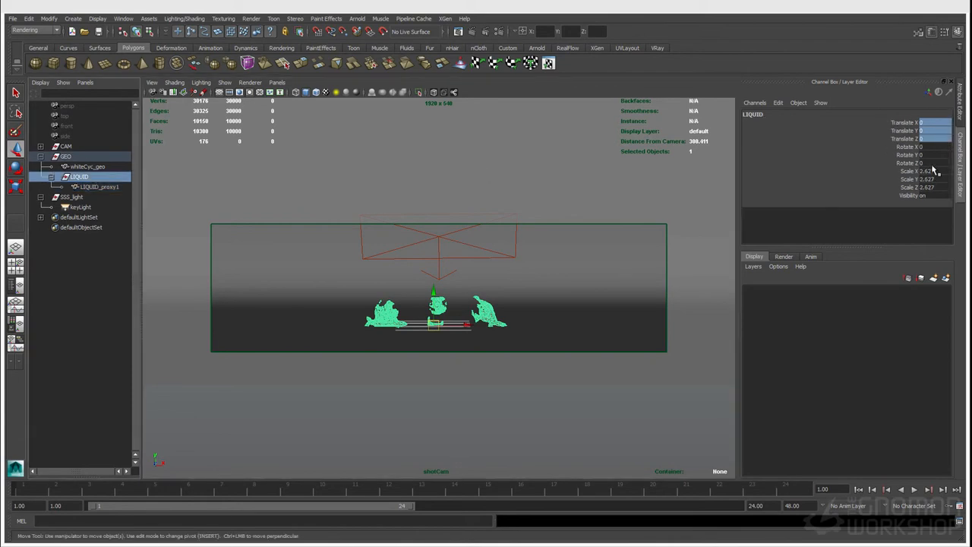
pyautogui.moveTo(929, 170); pyautogui.dragTo(931, 187)
pyautogui.write('1')
pyautogui.press('Return')
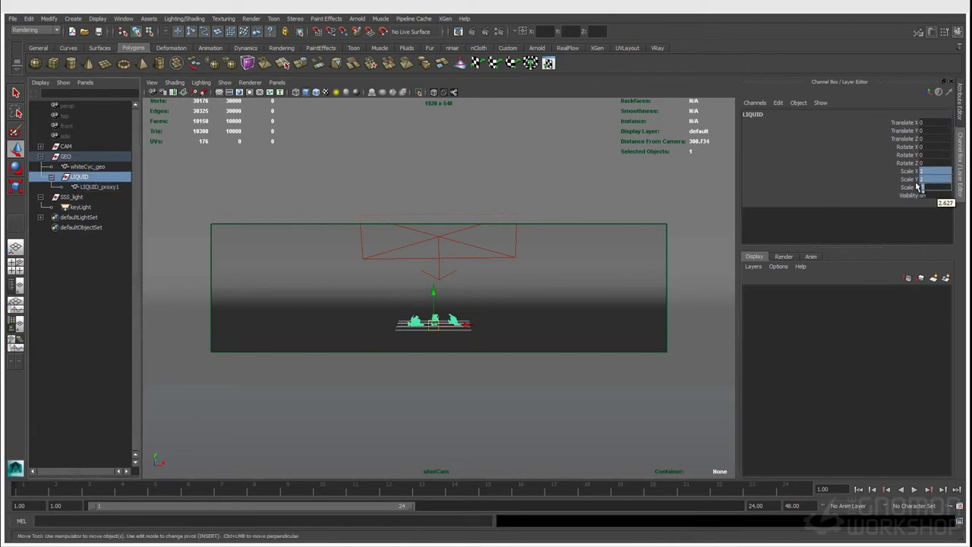
# - Set Scale X, Y and Z of LIQUID_proxy1 to 1, and reduce them together to 0.4
pyautogui.click(96, 187)
pyautogui.write('1')
pyautogui.press('Return')
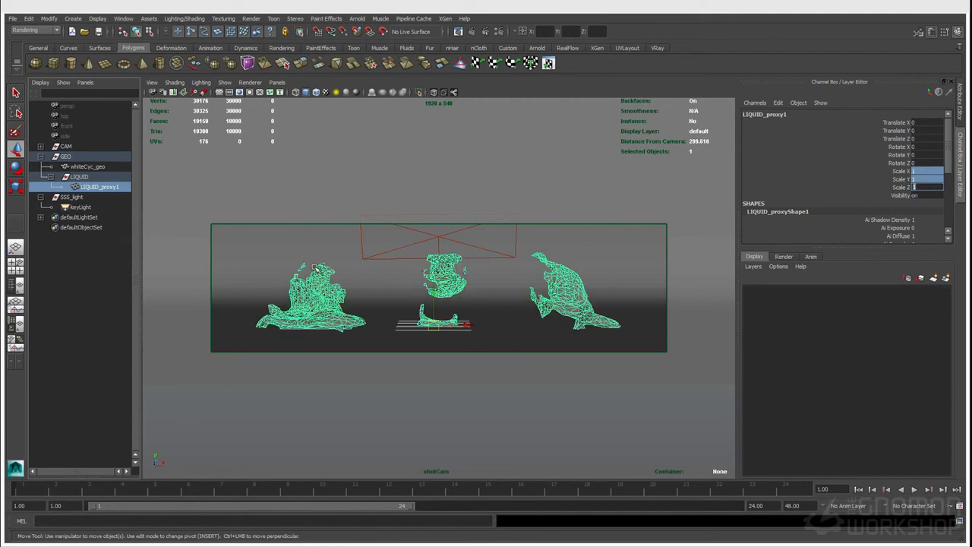
pyautogui.moveTo(900, 174); pyautogui.dragTo(902, 188)
pyautogui.moveTo(538, 240); pyautogui.dragTo(457, 256, button='middle')
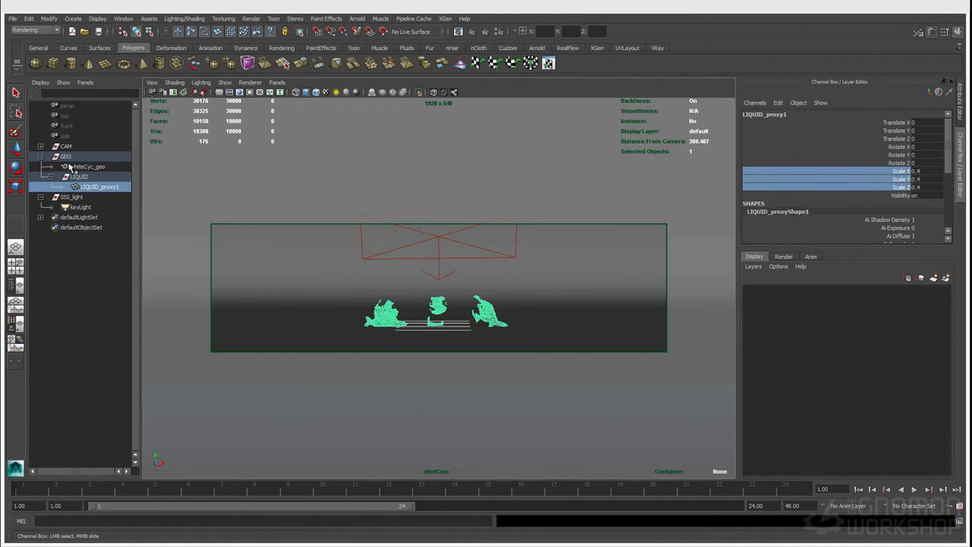
# - Run the MEL command spPaint3d and place its window beside the Outliner
pyautogui.click(109, 523)
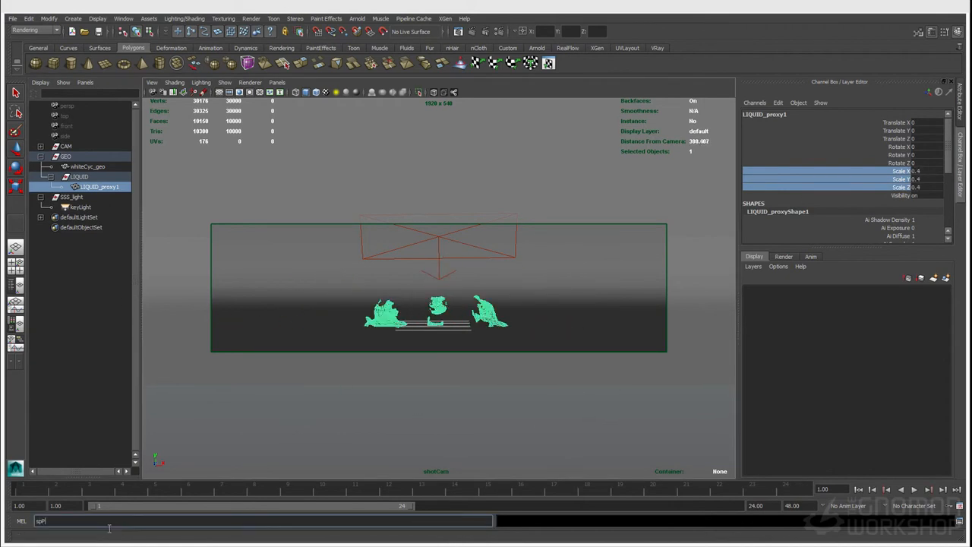
pyautogui.write('spPaint3d')
pyautogui.press('Return')
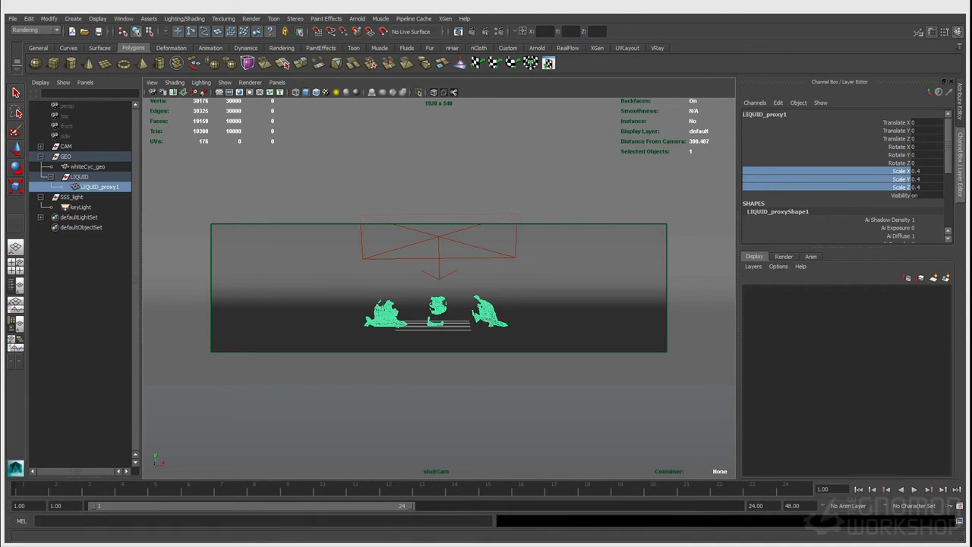
pyautogui.moveTo(306, 95); pyautogui.dragTo(206, 94)
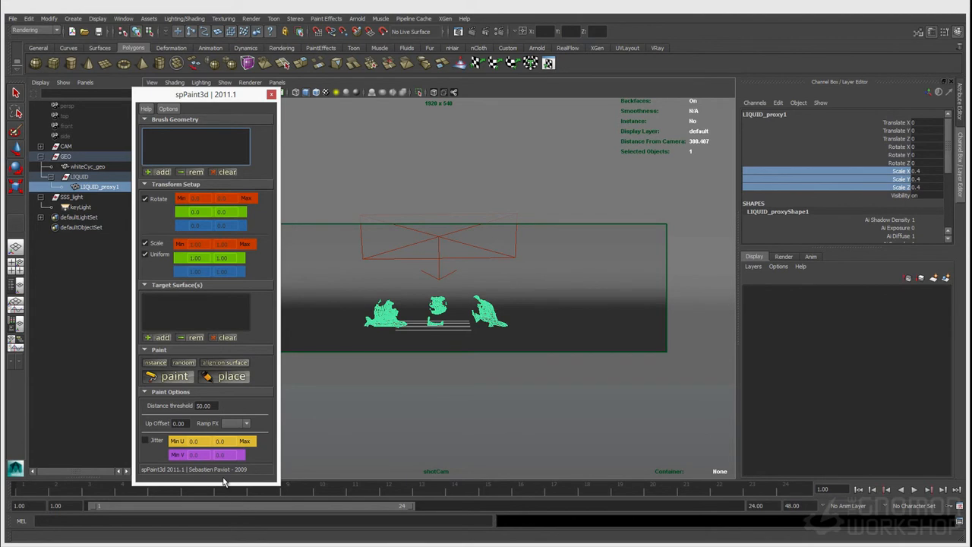
pyautogui.moveTo(197, 95); pyautogui.dragTo(214, 105)
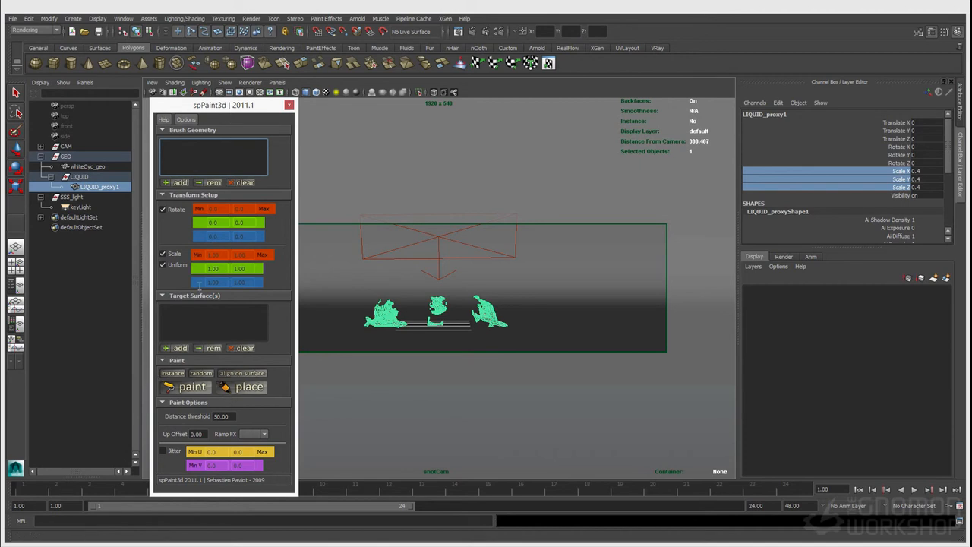
# - Add whiteCyc_geo as the target surface and LIQUID_proxy1 as the brush geometry in spPaint3d
pyautogui.click(339, 307)
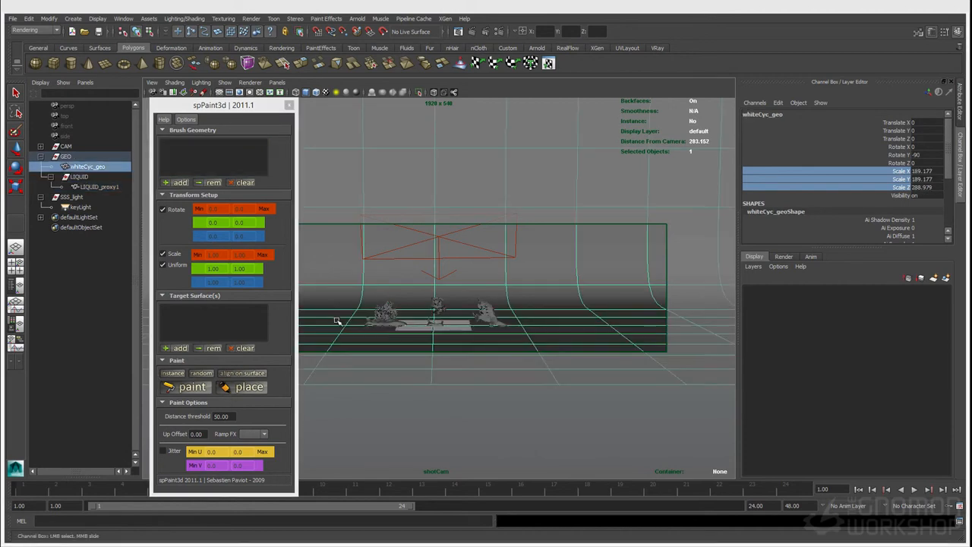
pyautogui.click(180, 348)
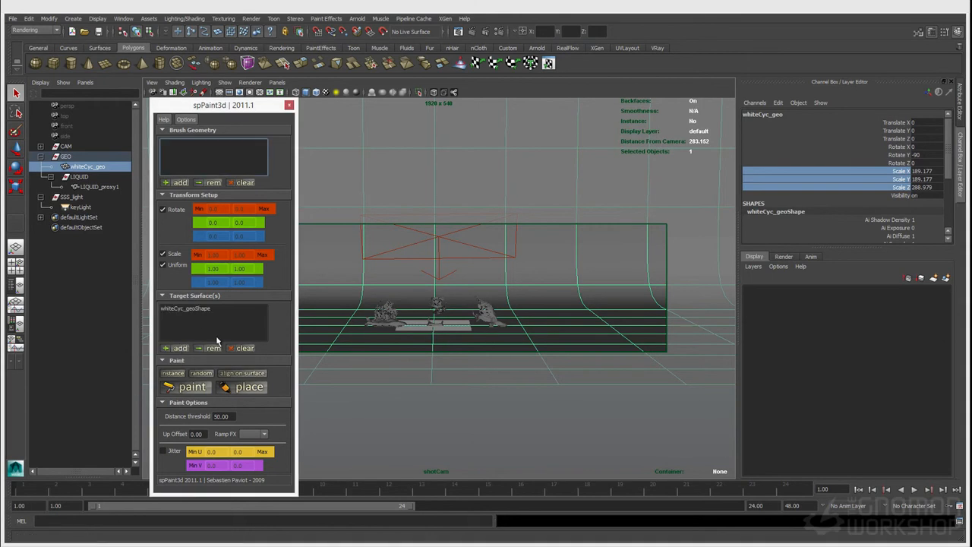
pyautogui.click(382, 311)
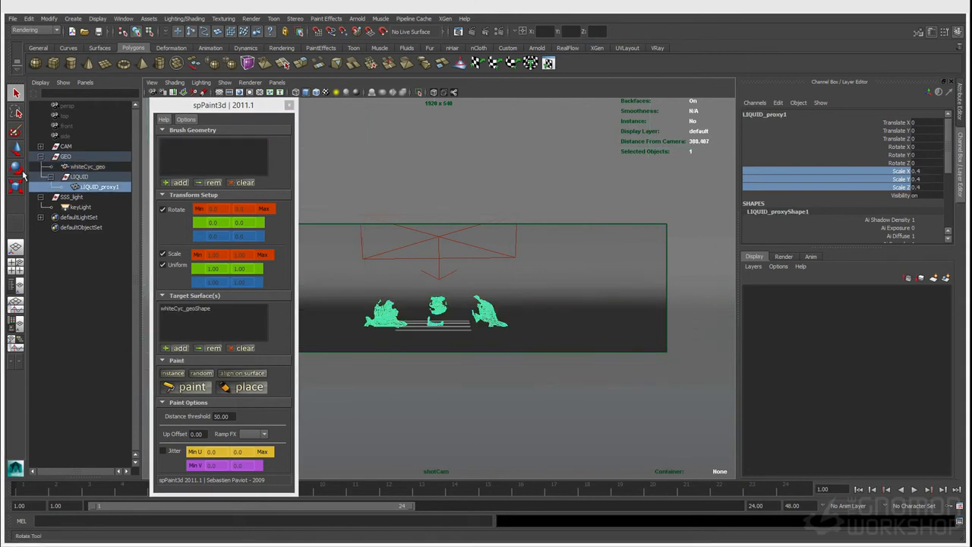
pyautogui.click(175, 183)
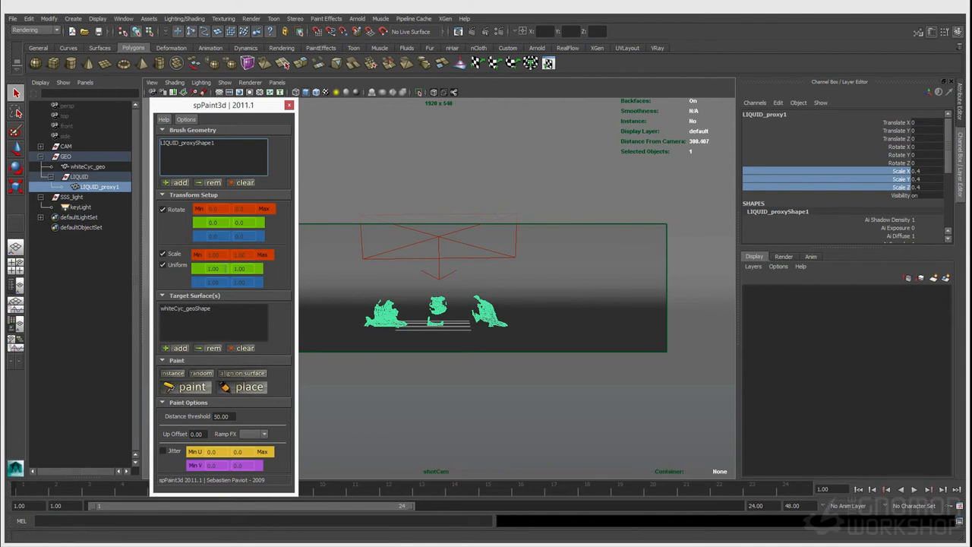
# - Set the brush's maximum Y rotation to 360 and lower its minimum and maximum uniform scale below 1
pyautogui.click(251, 223)
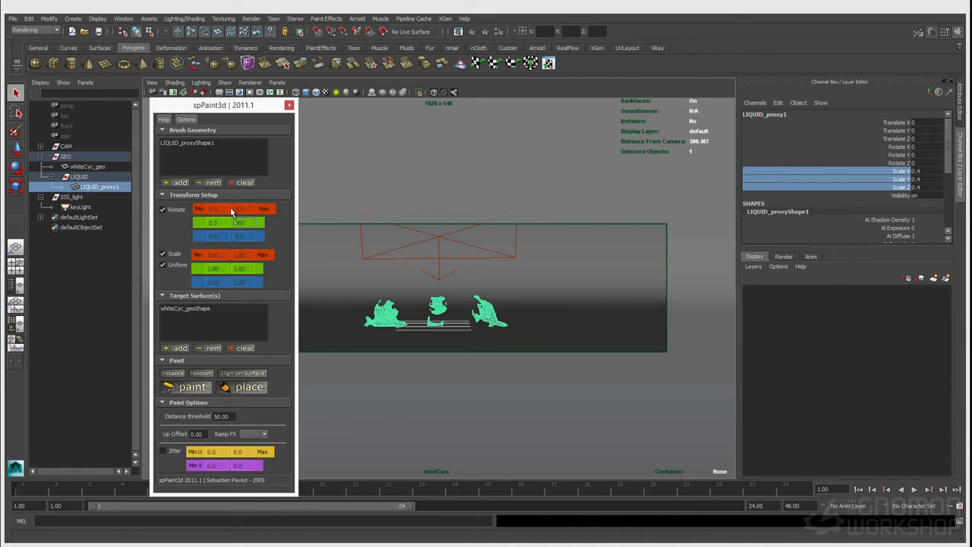
pyautogui.click(222, 255)
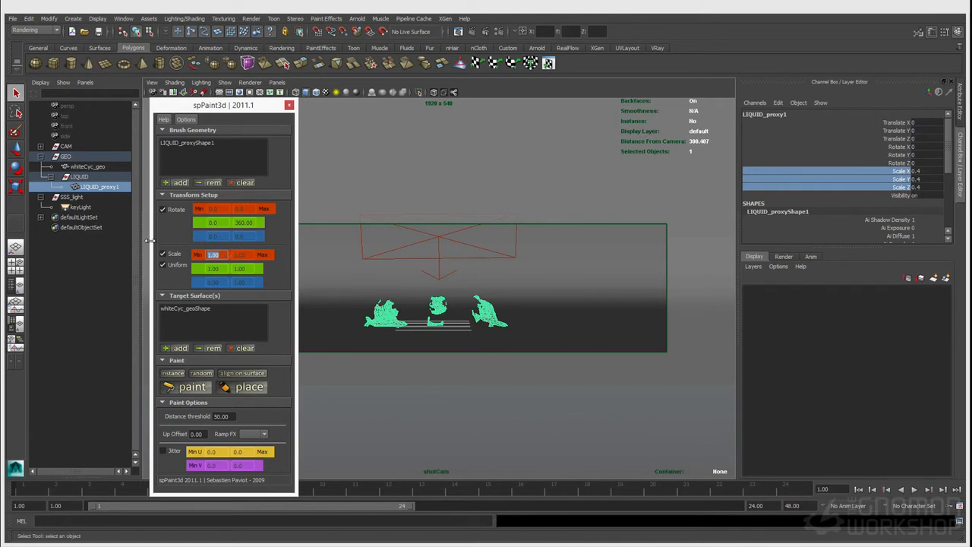
pyautogui.press('Tab')
pyautogui.press('Tab')
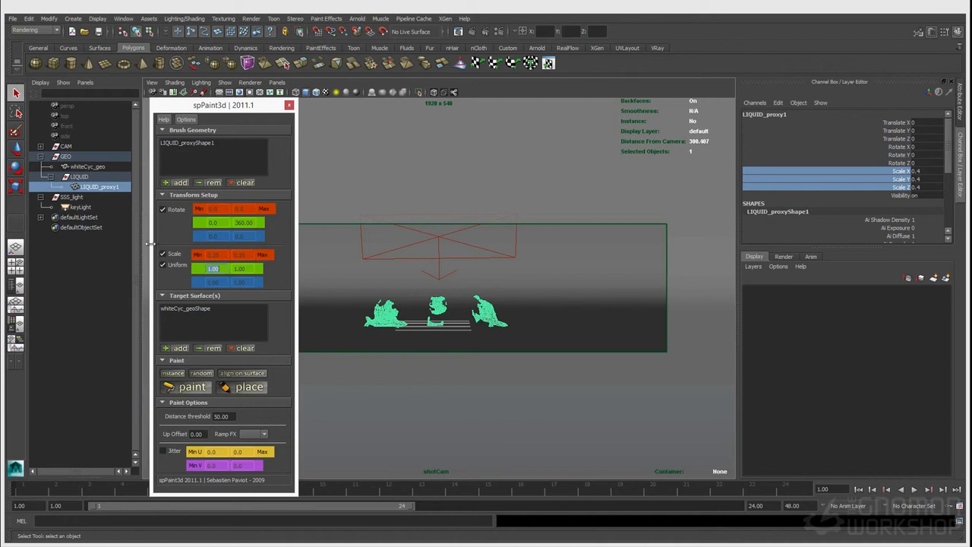
# - Paint proxy instances across the floor and back wall of whiteCyc_geo with a distance threshold of 5, and close spPaint3d
pyautogui.click(192, 388)
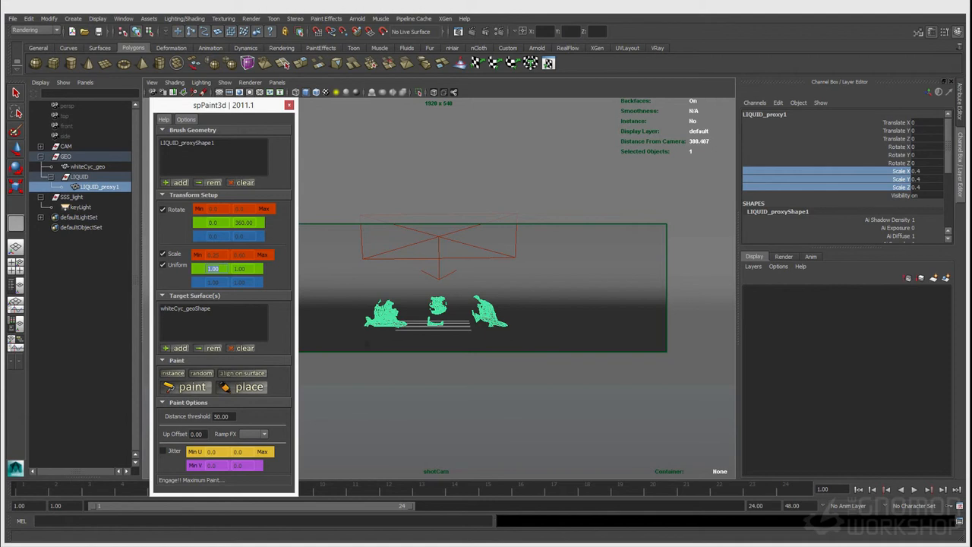
pyautogui.doubleClick(224, 417)
pyautogui.write('5')
pyautogui.moveTo(559, 350)
pyautogui.mouseDown()
pyautogui.moveTo(524, 325)
pyautogui.moveTo(363, 316)
pyautogui.moveTo(426, 334)
pyautogui.moveTo(338, 351)
pyautogui.mouseUp()
pyautogui.moveTo(545, 334)
pyautogui.mouseDown()
pyautogui.moveTo(637, 342)
pyautogui.moveTo(634, 323)
pyautogui.moveTo(439, 304)
pyautogui.moveTo(319, 331)
pyautogui.moveTo(562, 347)
pyautogui.moveTo(478, 340)
pyautogui.moveTo(373, 255)
pyautogui.moveTo(599, 253)
pyautogui.moveTo(598, 281)
pyautogui.mouseUp()
pyautogui.moveTo(330, 281)
pyautogui.mouseDown()
pyautogui.moveTo(319, 247)
pyautogui.moveTo(380, 231)
pyautogui.moveTo(620, 271)
pyautogui.mouseUp()
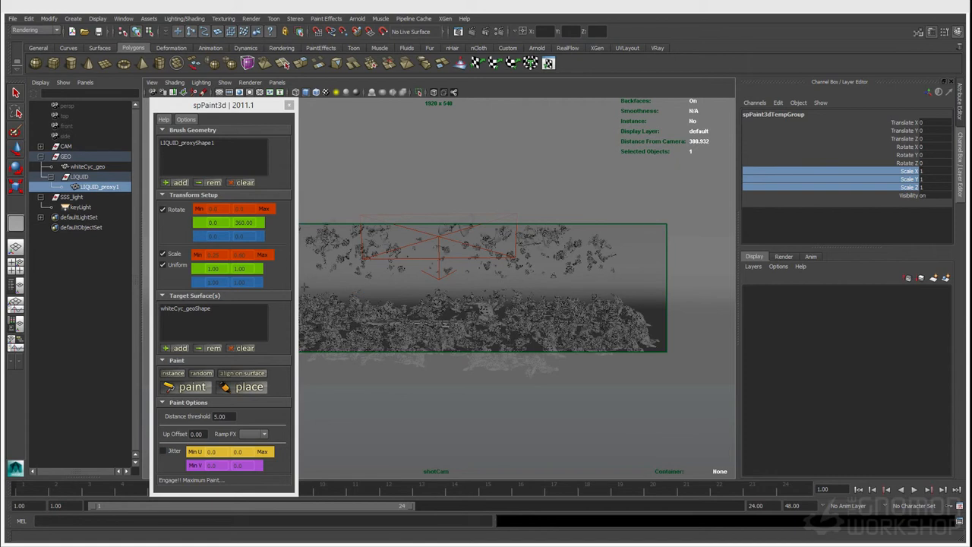
pyautogui.moveTo(313, 267); pyautogui.dragTo(291, 269)
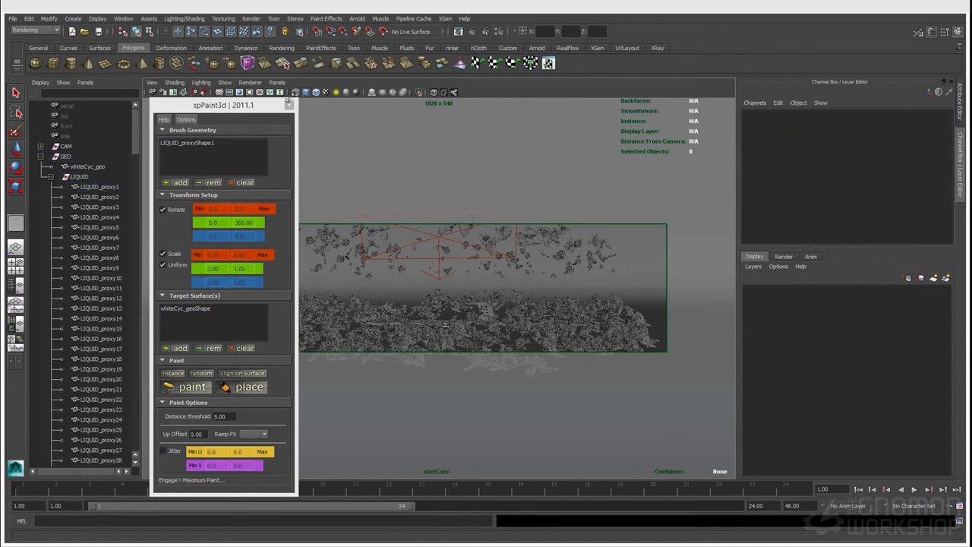
pyautogui.click(288, 104)
pyautogui.press('q')
# - Look through the painted proxies in the LIQUID group from first to last, and collapse the group
pyautogui.click(98, 187)
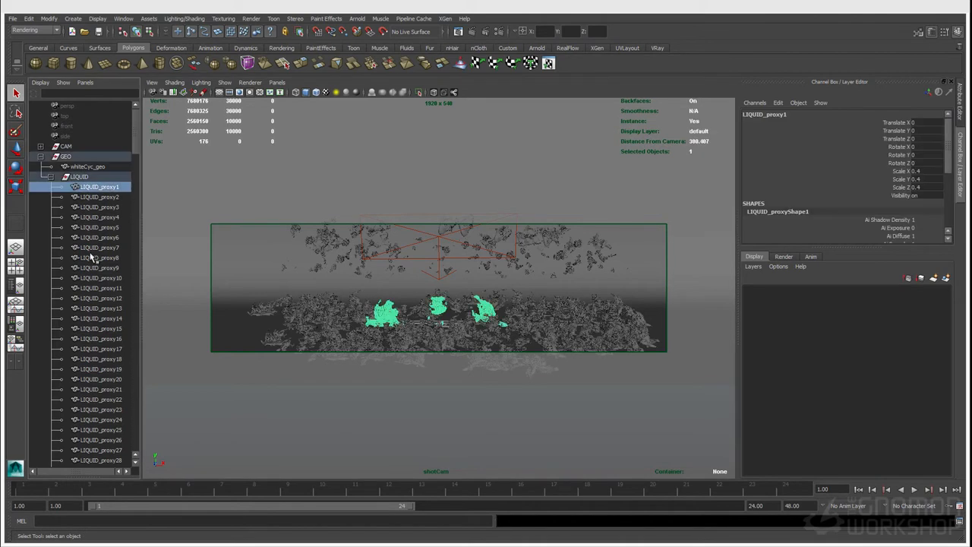
pyautogui.scroll(-20, 88, 266)
pyautogui.scroll(-6, 88, 263)
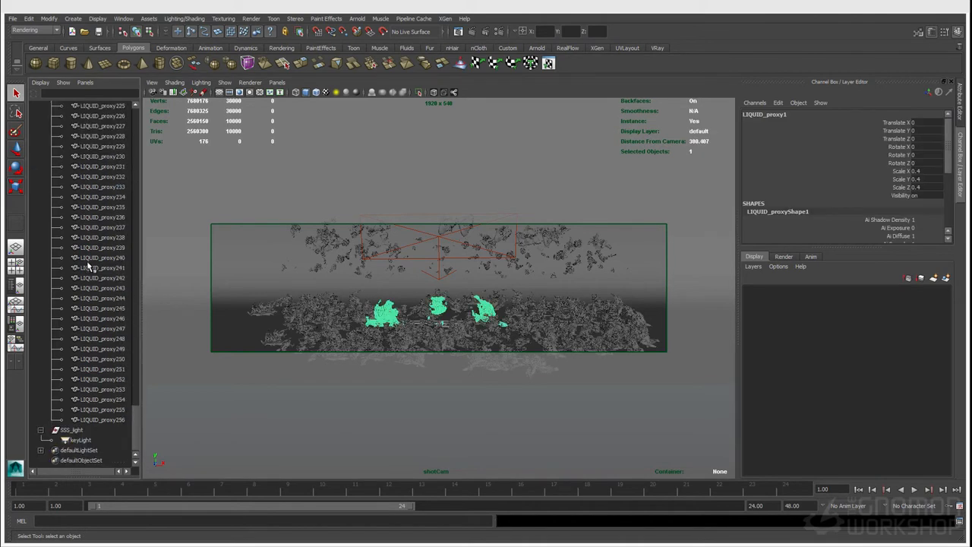
pyautogui.click(103, 426)
pyautogui.click(103, 420)
pyautogui.scroll(4, 102, 420)
pyautogui.scroll(20, 102, 420)
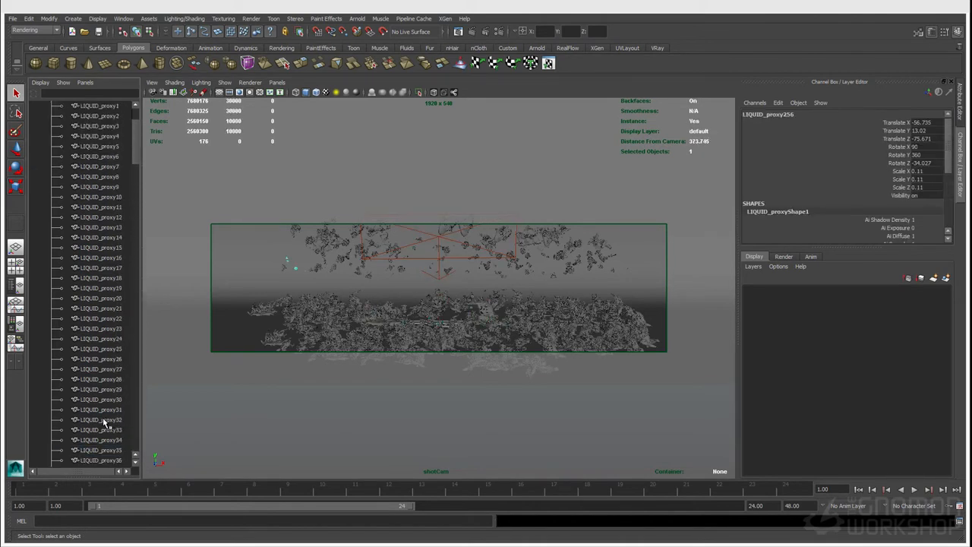
pyautogui.click(49, 178)
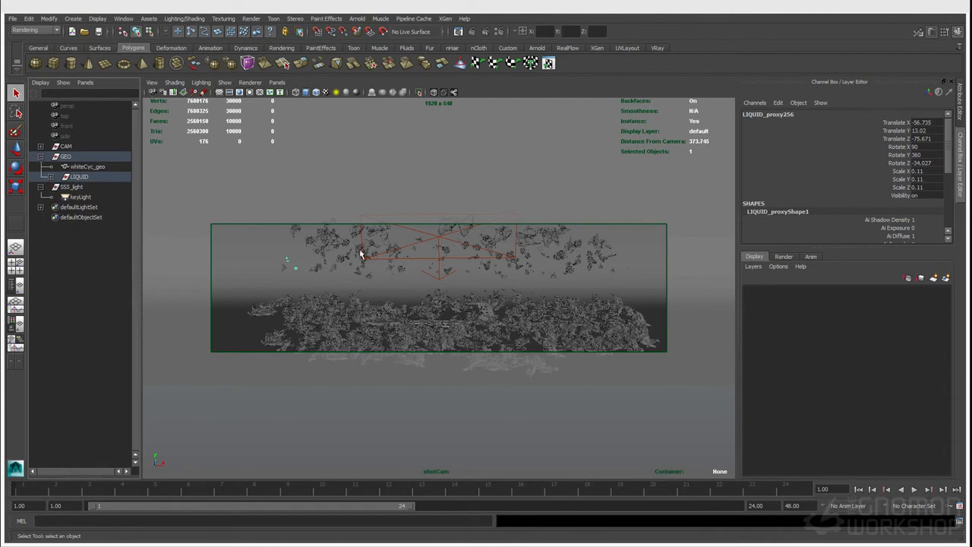
# - Render the painted proxies with a V-Ray IPR render, enlarge the frame buffer, and start another render of the frame from it
pyautogui.click(329, 274)
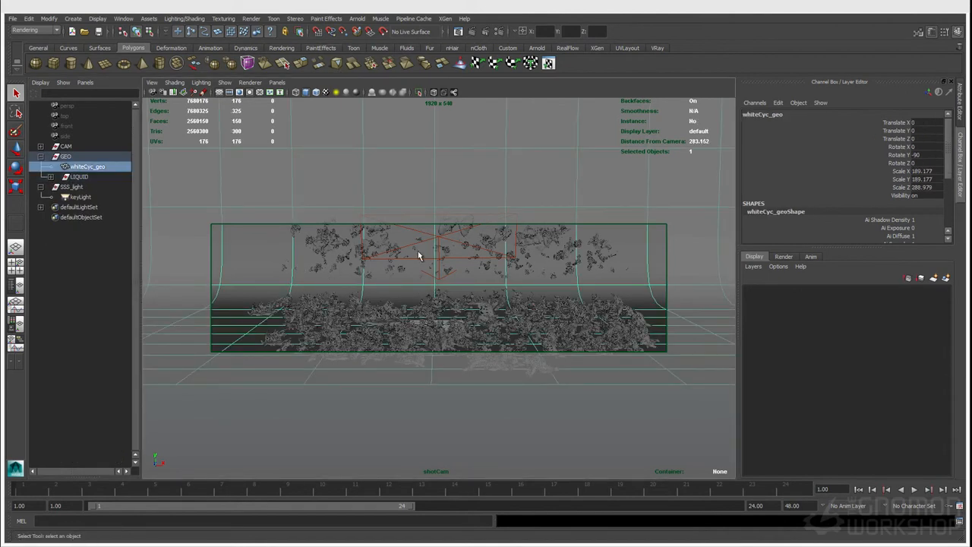
pyautogui.click(439, 268)
pyautogui.click(483, 31)
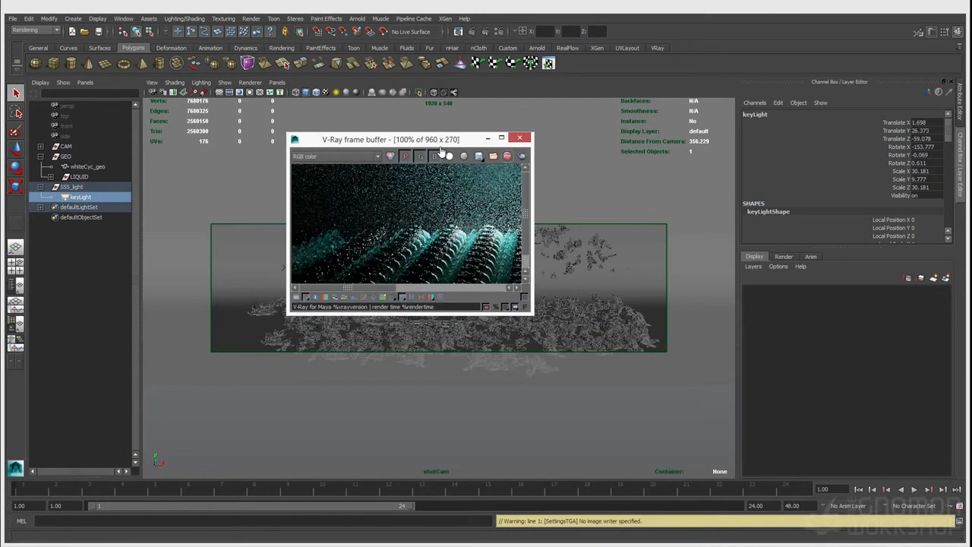
pyautogui.moveTo(535, 317); pyautogui.dragTo(854, 468)
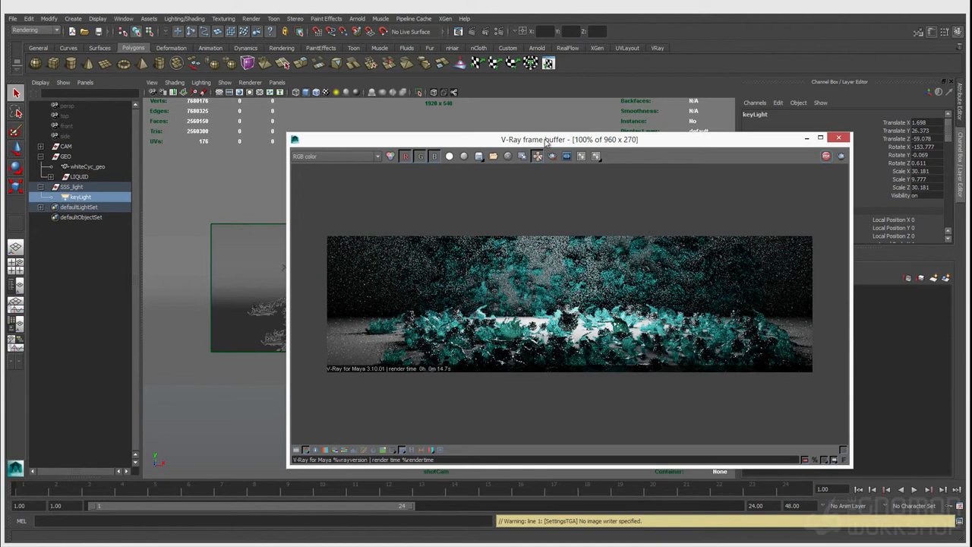
pyautogui.moveTo(543, 141); pyautogui.dragTo(488, 134)
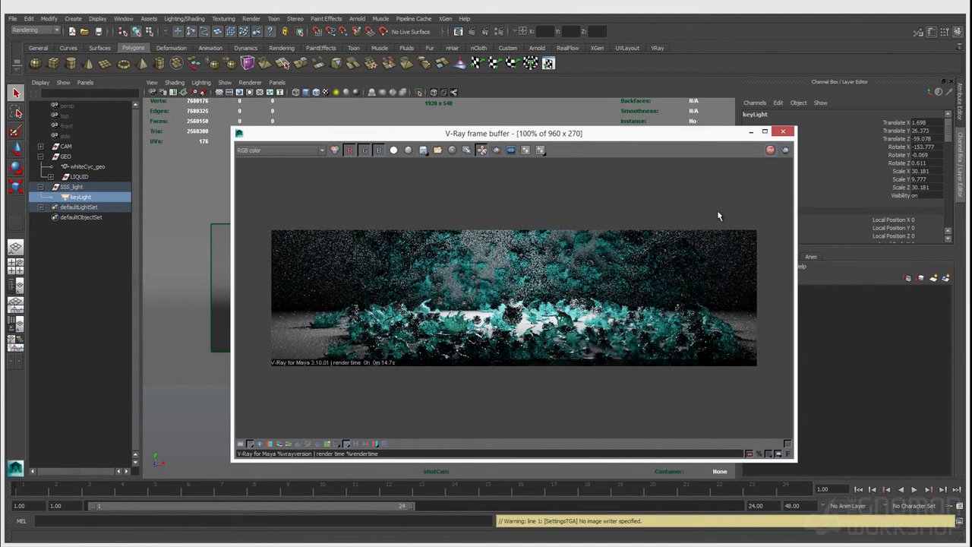
pyautogui.click(785, 152)
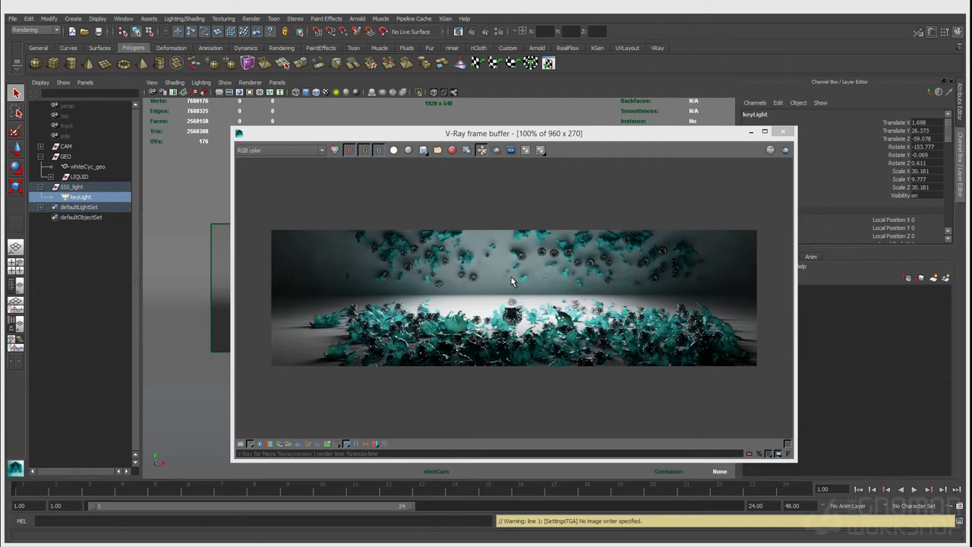
# - Inspect the sampleRate render element of the proxy render and switch the frame buffer back to RGB color
pyautogui.click(307, 156)
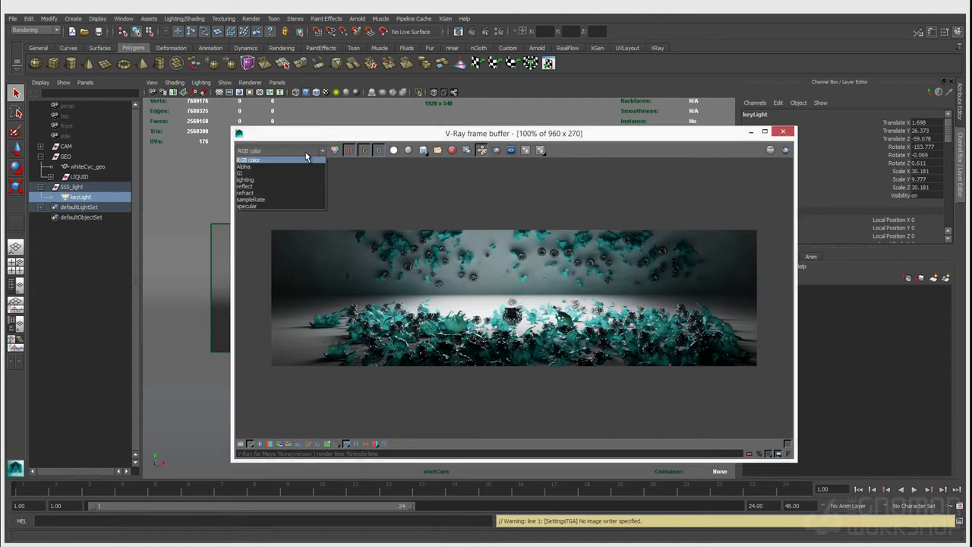
pyautogui.click(287, 199)
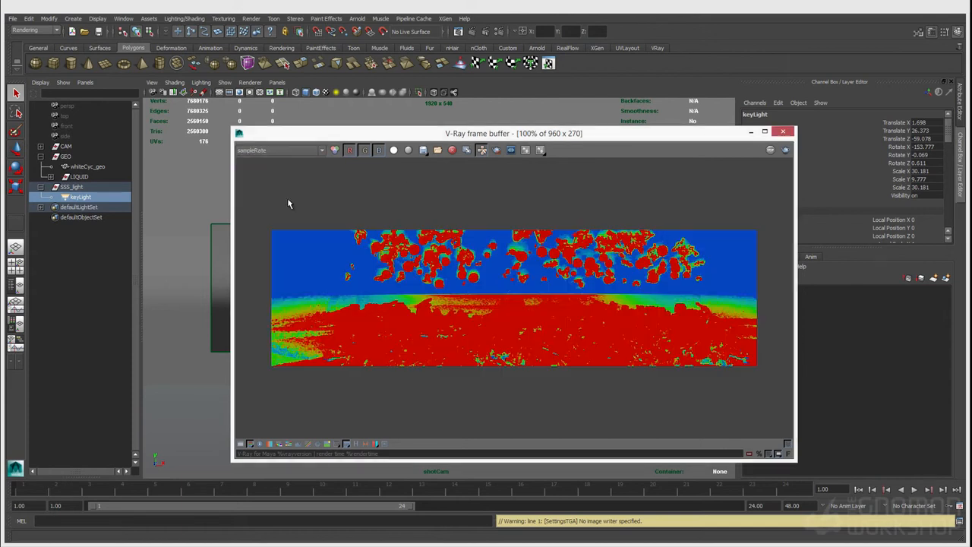
pyautogui.click(273, 151)
pyautogui.click(275, 156)
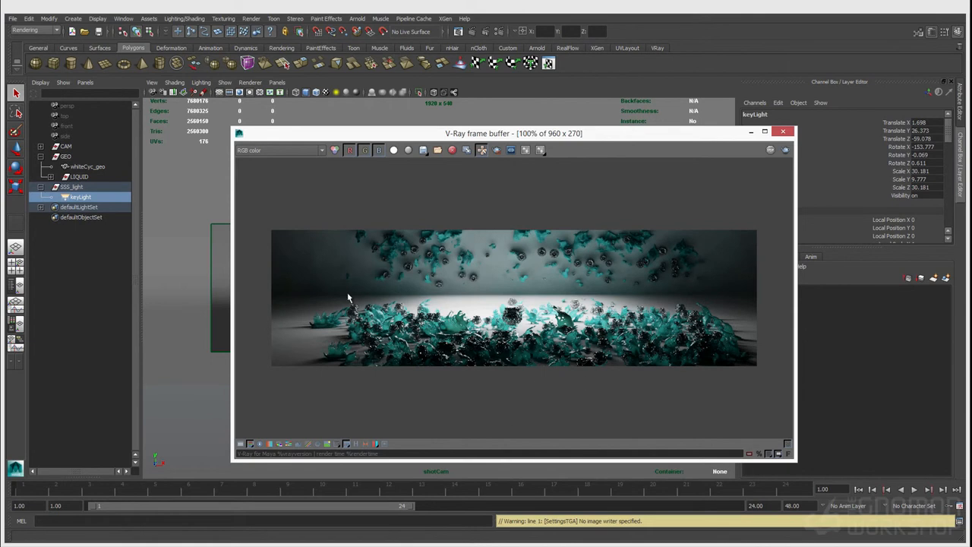
# - Review V-Ray's adaptive image sampler subdivisions in the render settings, and close both the settings and the frame buffer
pyautogui.click(498, 32)
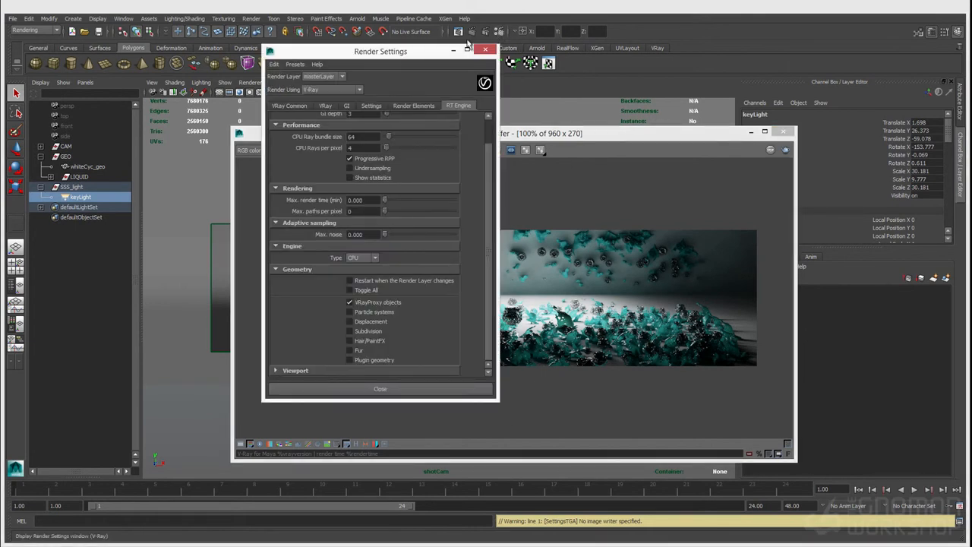
pyautogui.click(329, 106)
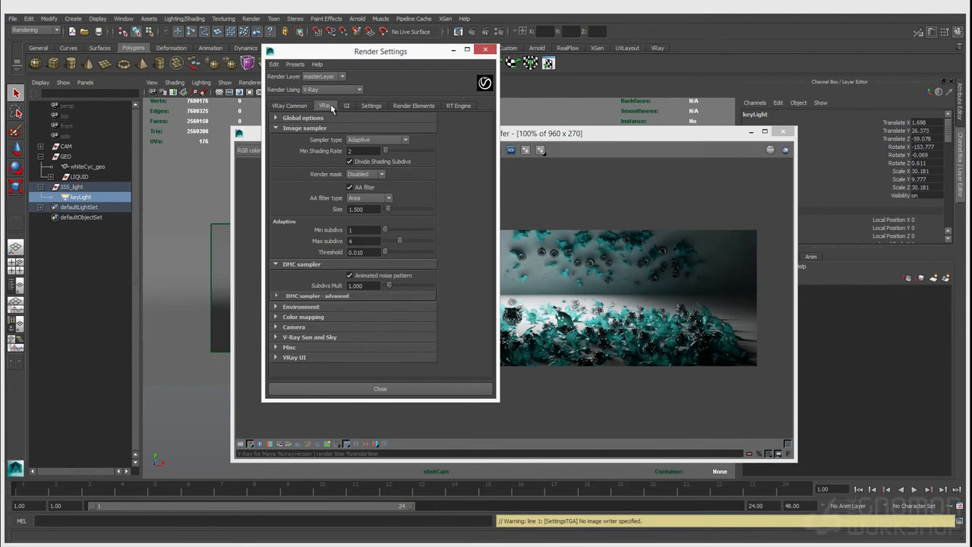
pyautogui.click(365, 241)
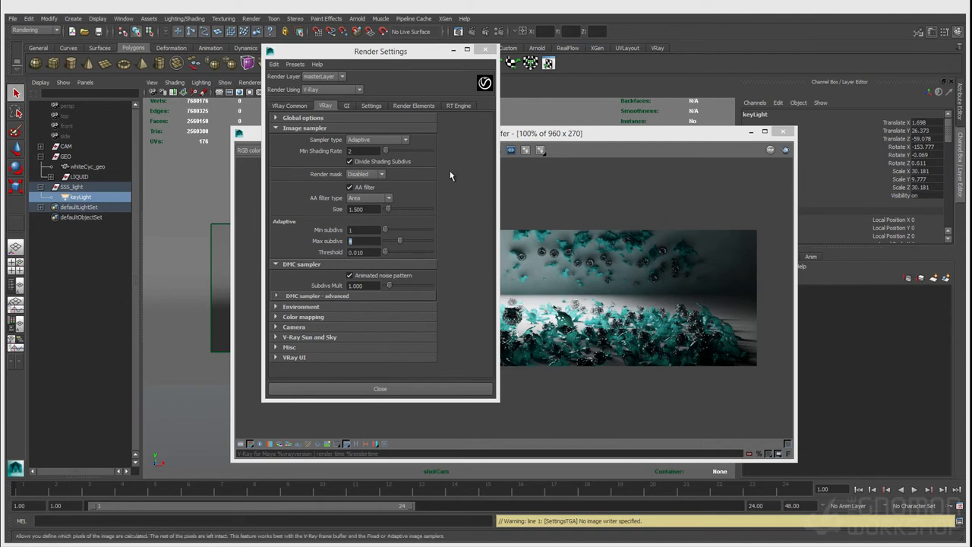
pyautogui.moveTo(381, 55); pyautogui.dragTo(300, 94)
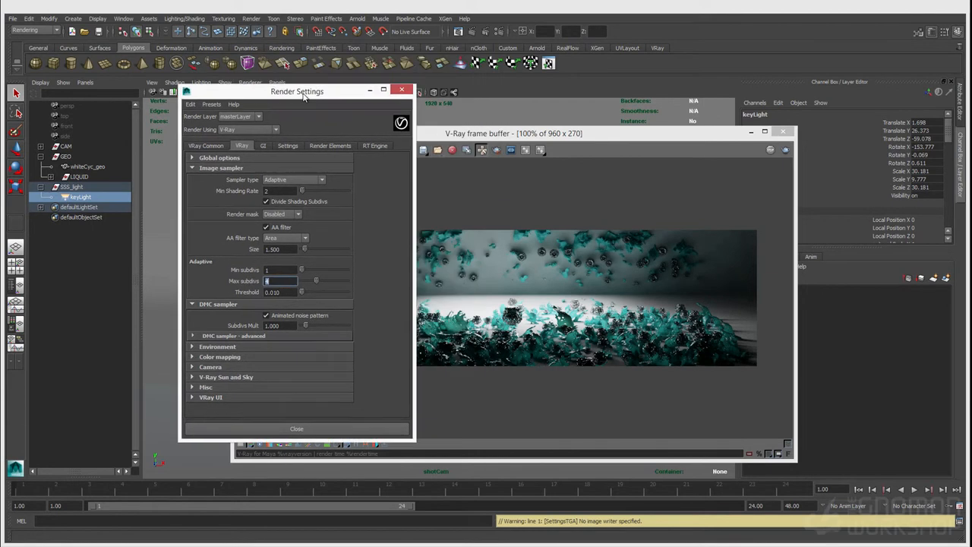
pyautogui.click(404, 88)
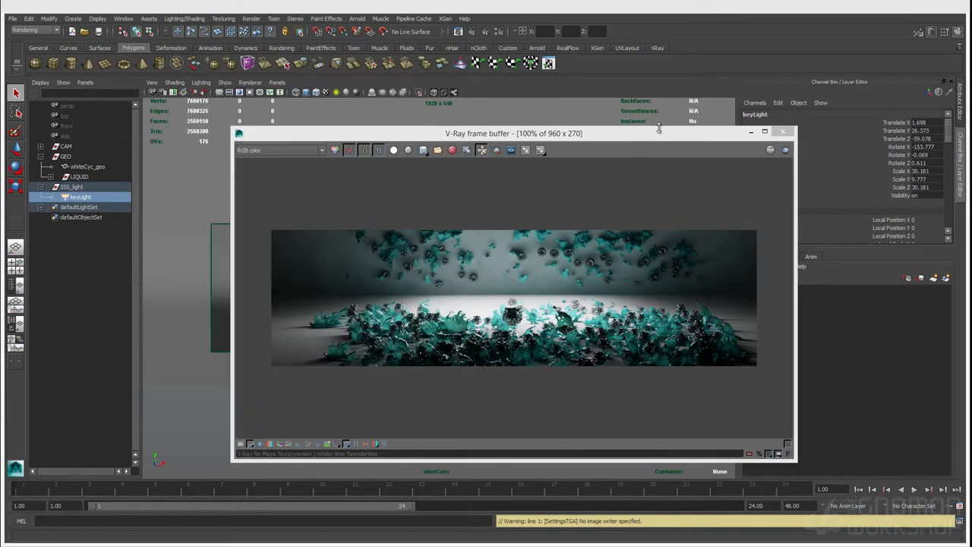
pyautogui.click(637, 139)
pyautogui.moveTo(637, 139); pyautogui.dragTo(607, 140)
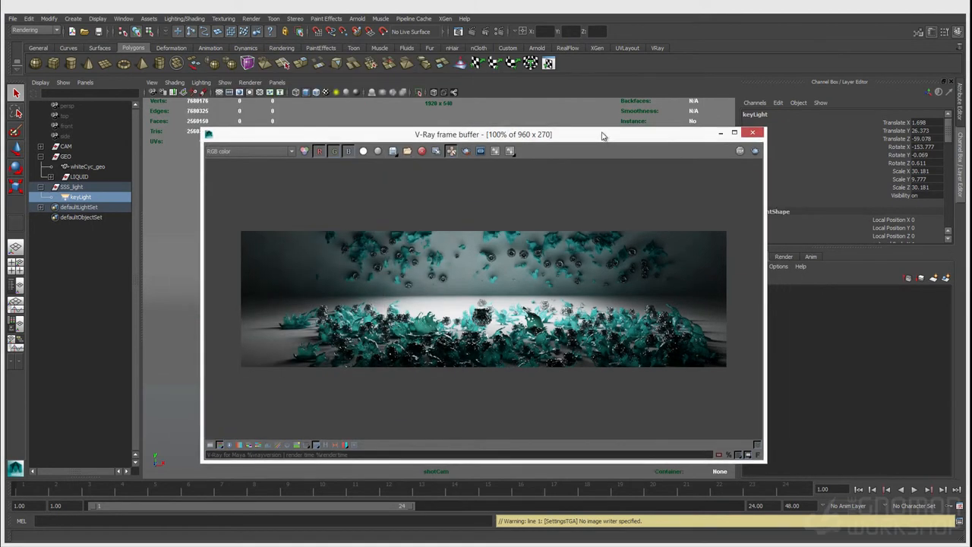
pyautogui.click(752, 133)
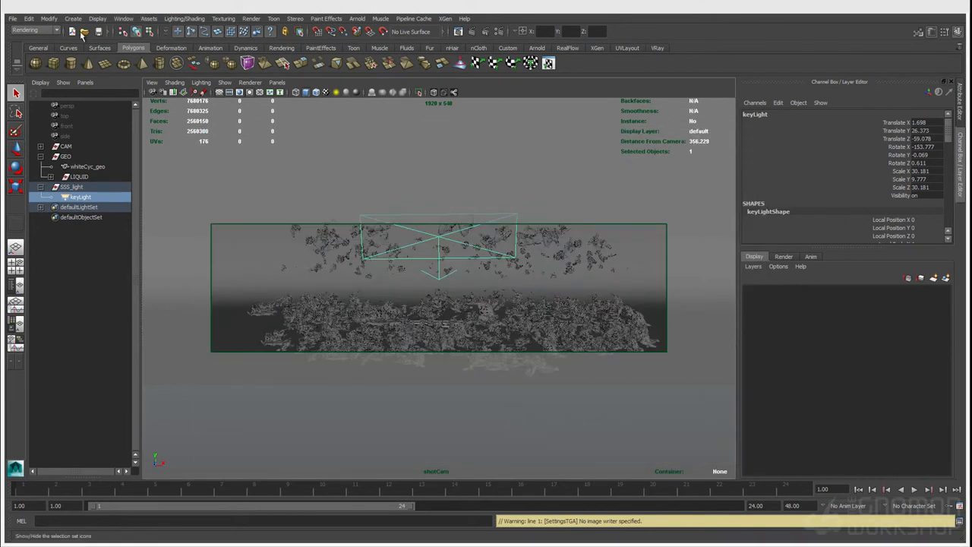
# - Save the scene under the new name ch_proxy_instancedd.mb in the scenes folder
pyautogui.click(13, 18)
pyautogui.click(30, 66)
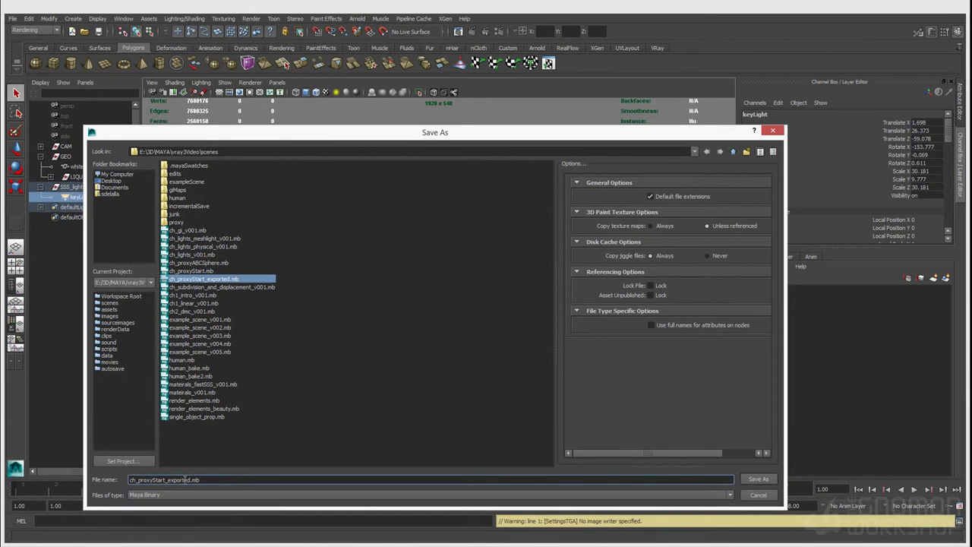
pyautogui.moveTo(187, 480); pyautogui.dragTo(154, 476)
pyautogui.write('_instanc')
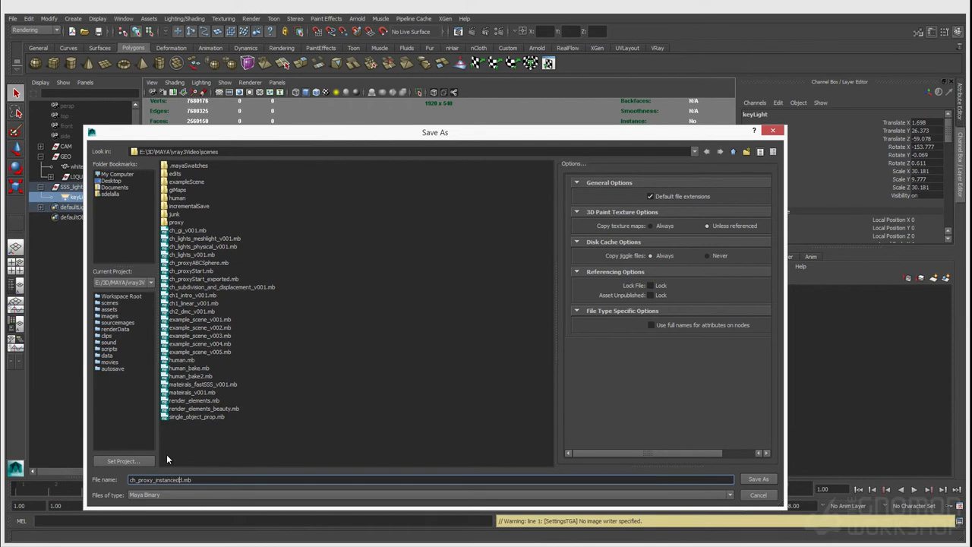
pyautogui.press('Return')
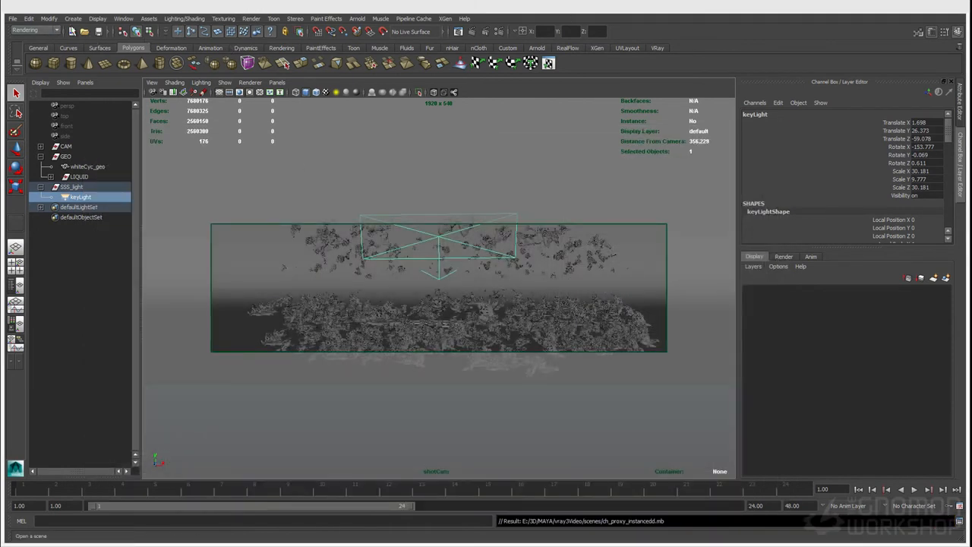
# - Open the scene ch_proxyABCSphere.mb and show the Outliner beside the perspective view
pyautogui.click(12, 18)
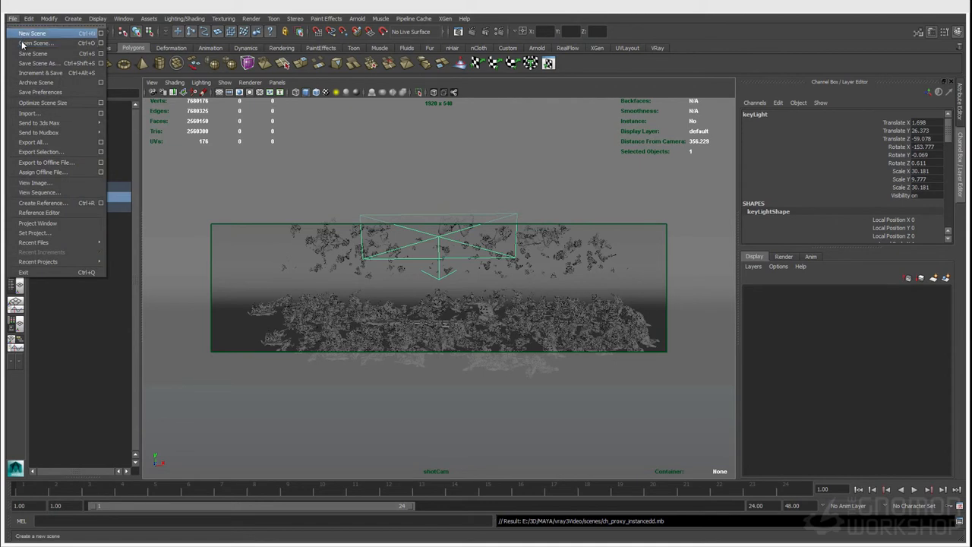
pyautogui.click(23, 43)
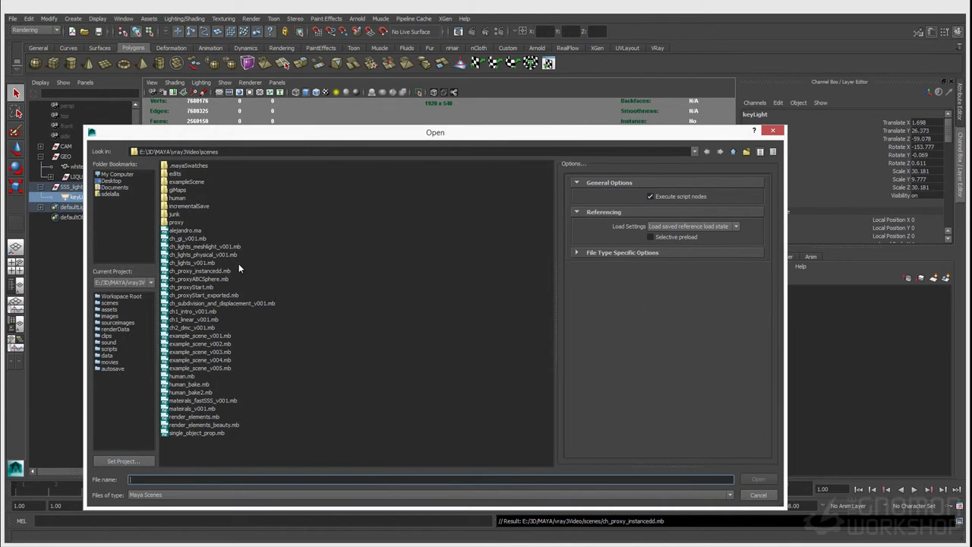
pyautogui.click(211, 279)
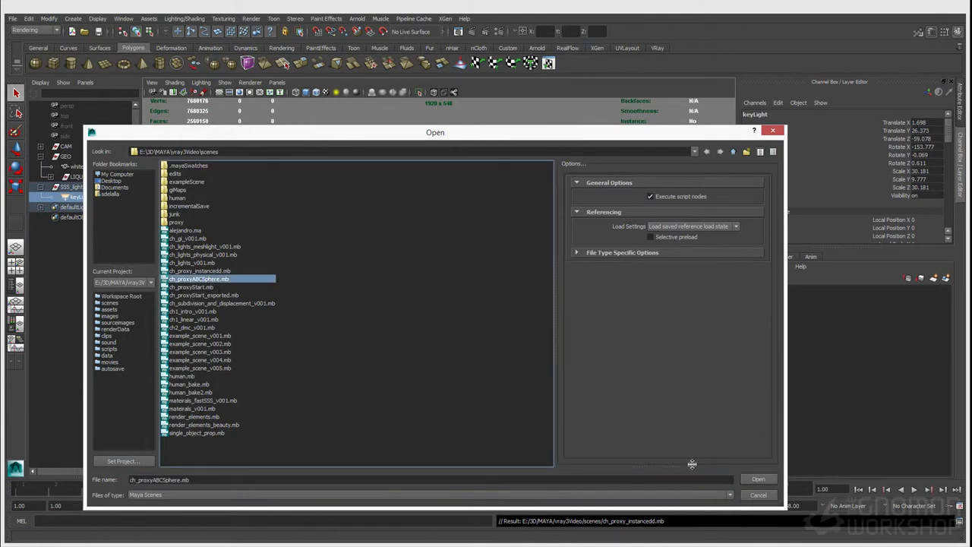
pyautogui.click(755, 481)
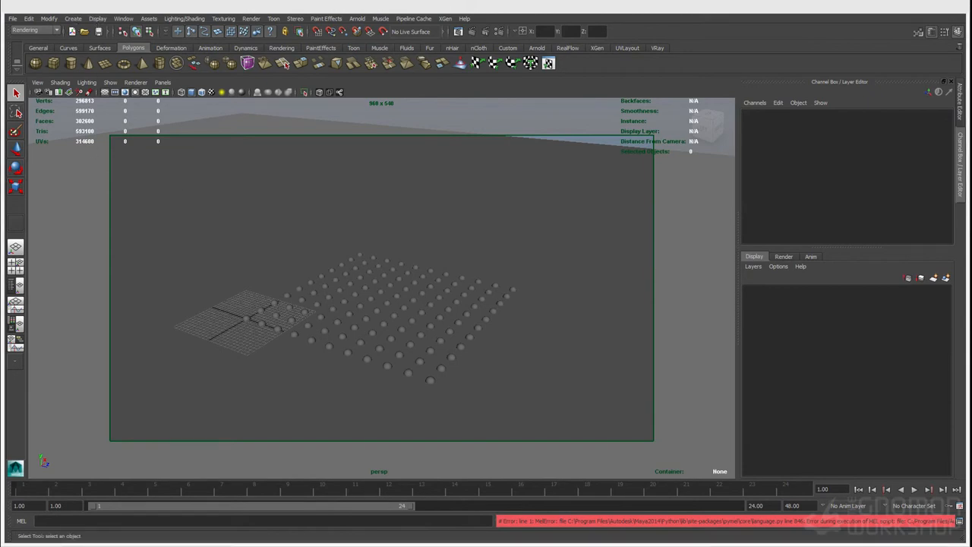
pyautogui.click(20, 286)
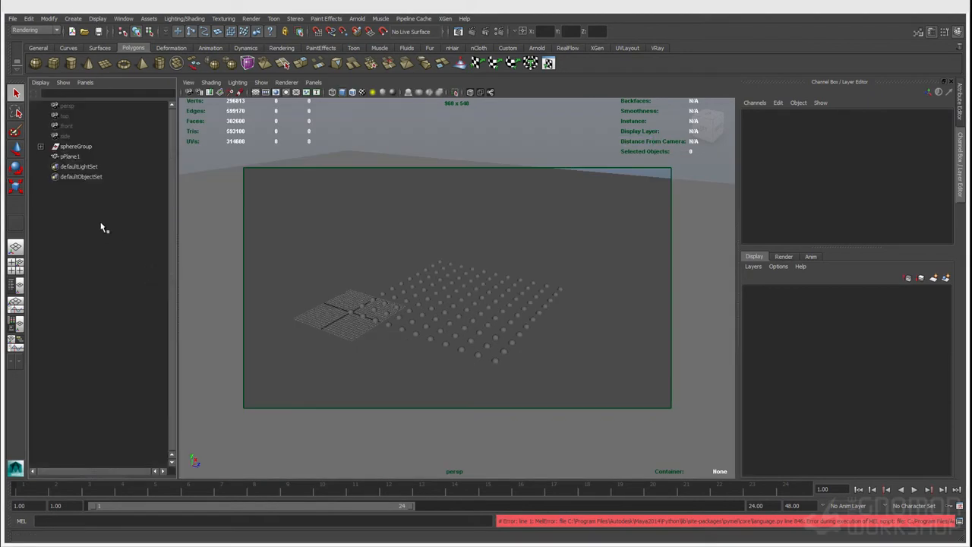
# - Expand sphereGroup and frame pSphere1 in the perspective view
pyautogui.click(40, 146)
pyautogui.click(76, 156)
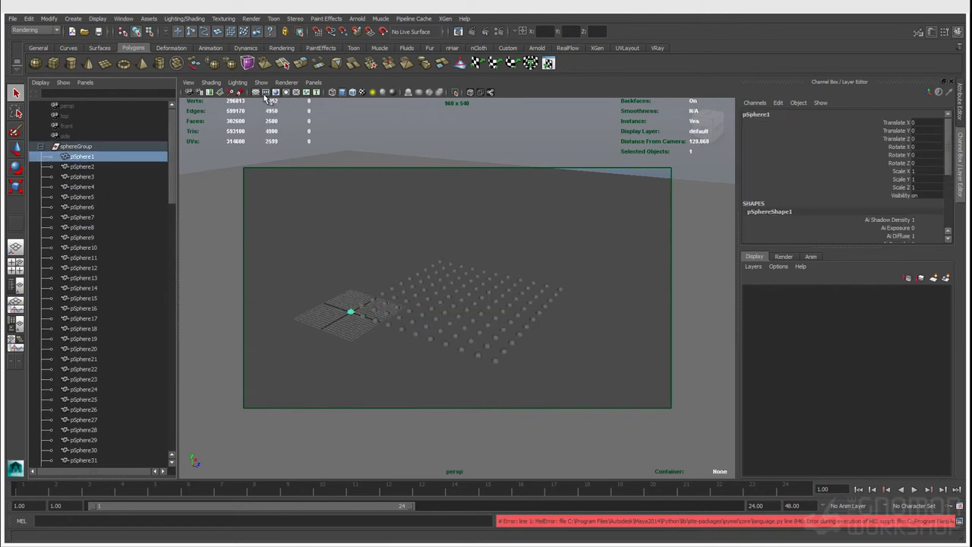
pyautogui.click(313, 82)
pyautogui.moveTo(330, 93)
pyautogui.click(401, 91)
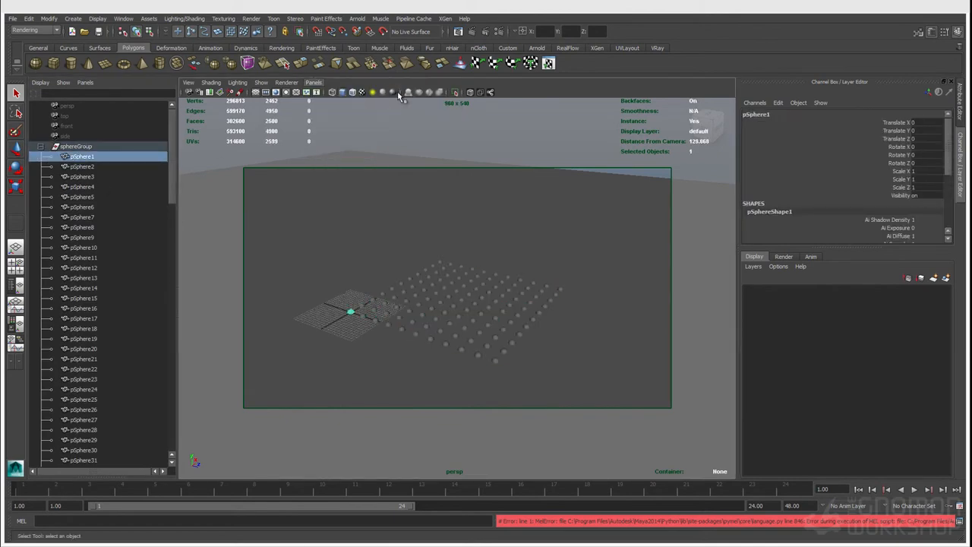
pyautogui.press('f')
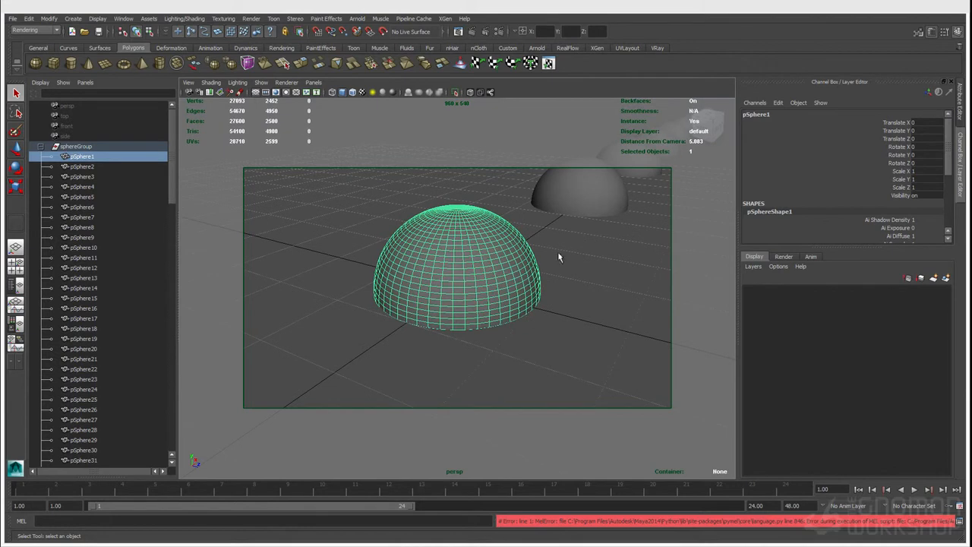
# - Select sphereGroup, bring the whole sphere grid into view, and look through the group's spheres before collapsing it
pyautogui.click(122, 147)
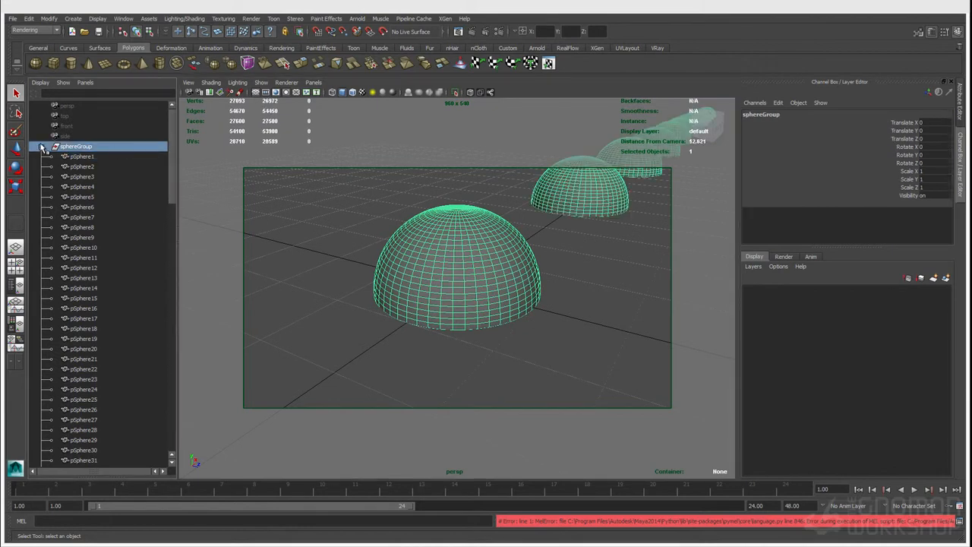
pyautogui.click(42, 147)
pyautogui.scroll(-5, 383, 178)
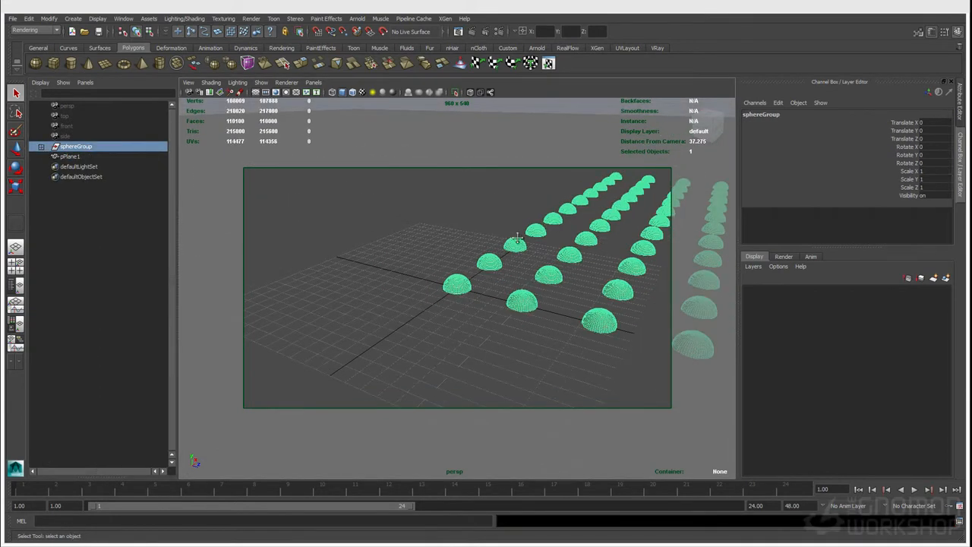
pyautogui.keyDown('alt'); pyautogui.moveTo(491, 228); pyautogui.dragTo(400, 219, button='middle'); pyautogui.keyUp('alt')
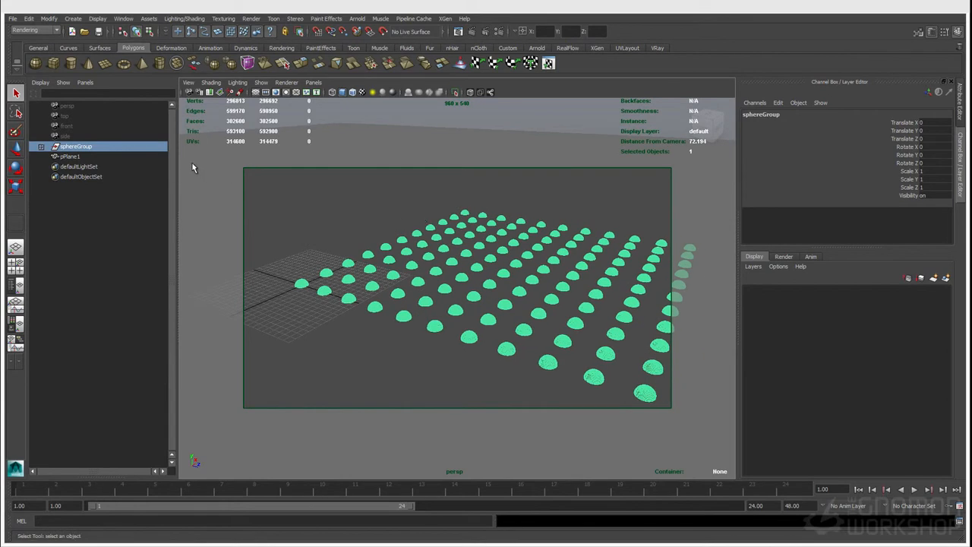
pyautogui.click(41, 146)
pyautogui.scroll(-20, 77, 289)
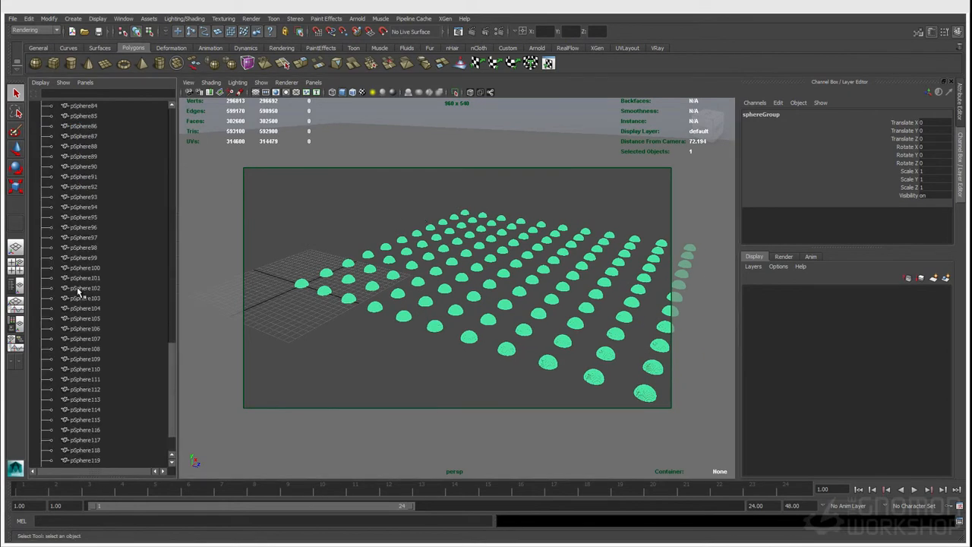
pyautogui.scroll(20, 80, 292)
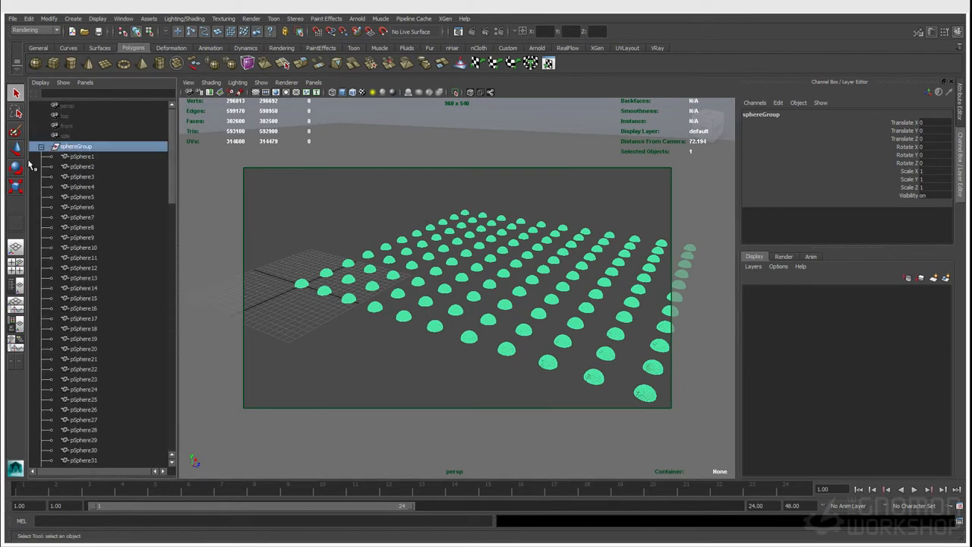
pyautogui.click(41, 146)
pyautogui.keyDown('alt'); pyautogui.moveTo(508, 206); pyautogui.dragTo(487, 222, button='right'); pyautogui.keyUp('alt')
pyautogui.keyDown('alt'); pyautogui.moveTo(487, 222); pyautogui.dragTo(470, 219, button='middle'); pyautogui.keyUp('alt')
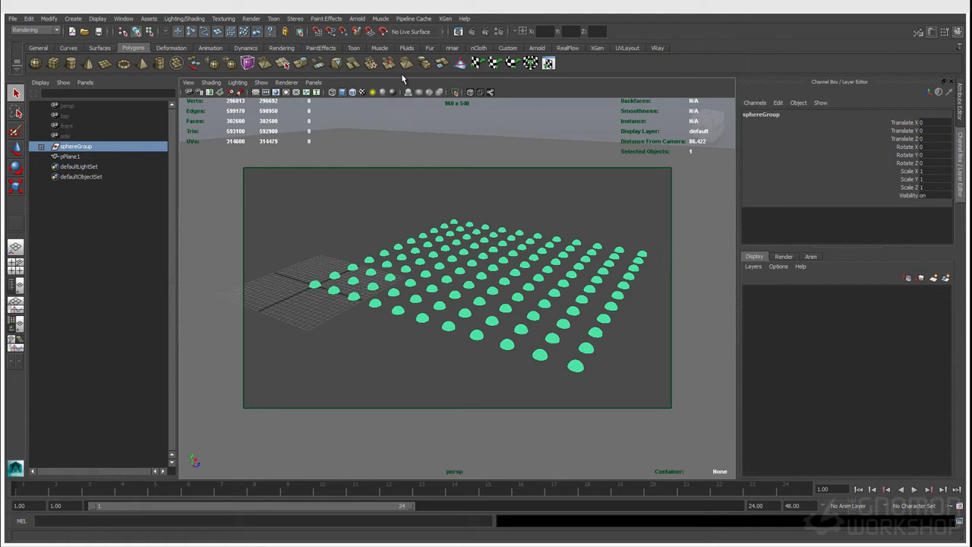
# - Compare the shape nodes of pSphere1, pSphere12 and pSphere21 in the Attribute Editor, and select pSphere21's shape
pyautogui.click(41, 146)
pyautogui.click(80, 156)
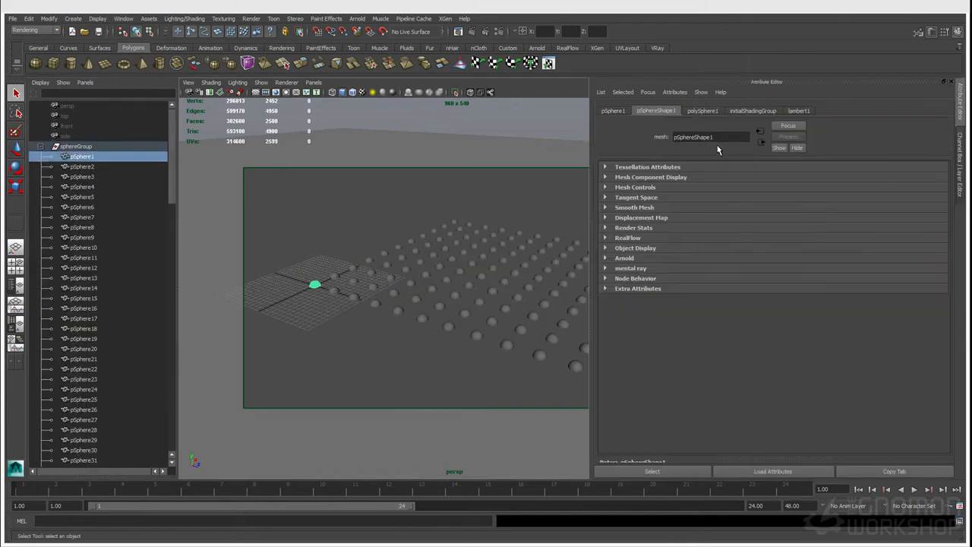
pyautogui.hotkey('ctrl', 'a')
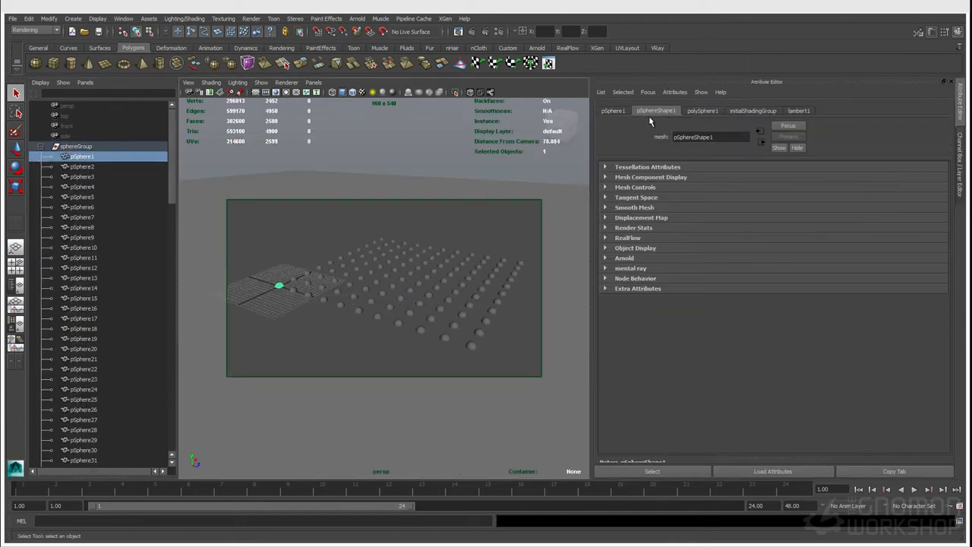
pyautogui.click(121, 267)
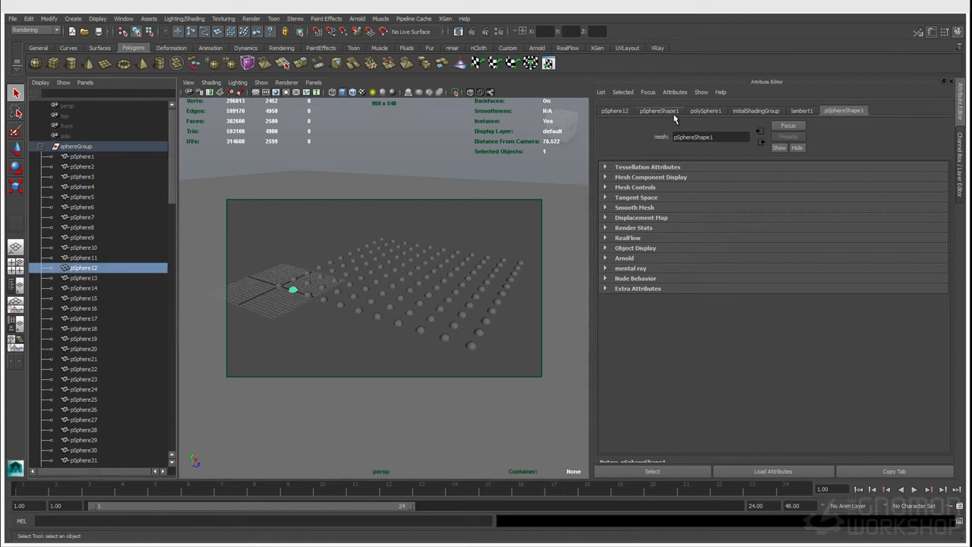
pyautogui.click(109, 358)
pyautogui.scroll(-3, 111, 353)
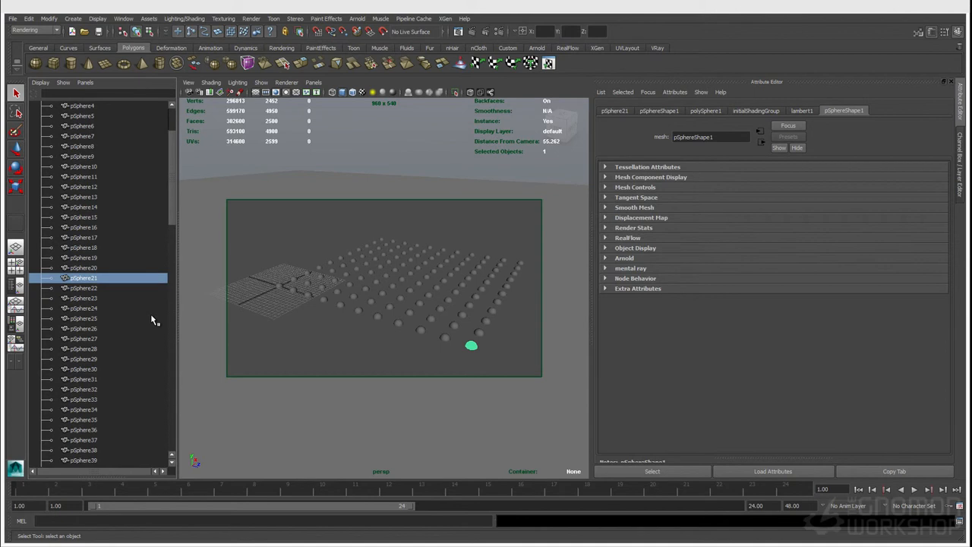
pyautogui.press('Down')
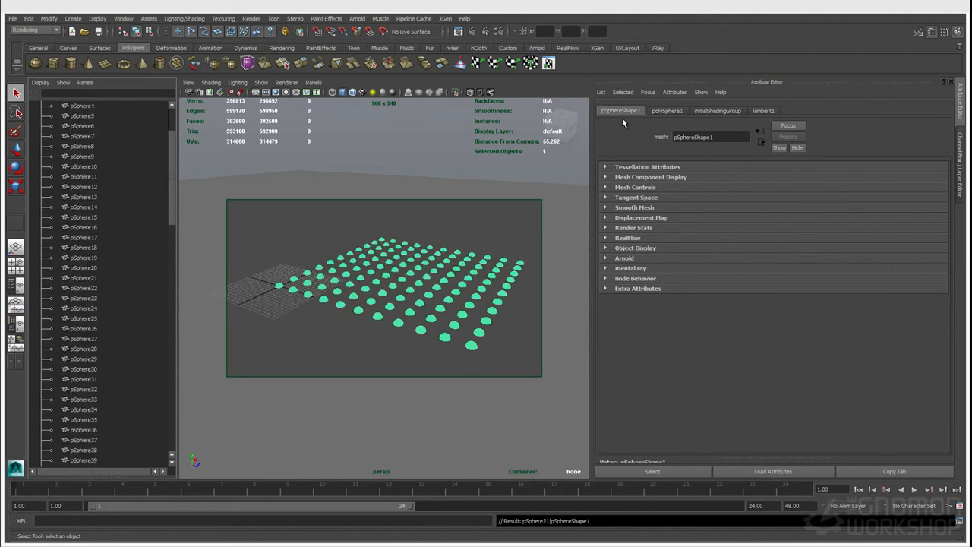
# - Select sphereGroup and collapse its hierarchy in the Outliner
pyautogui.scroll(3, 126, 170)
pyautogui.click(87, 147)
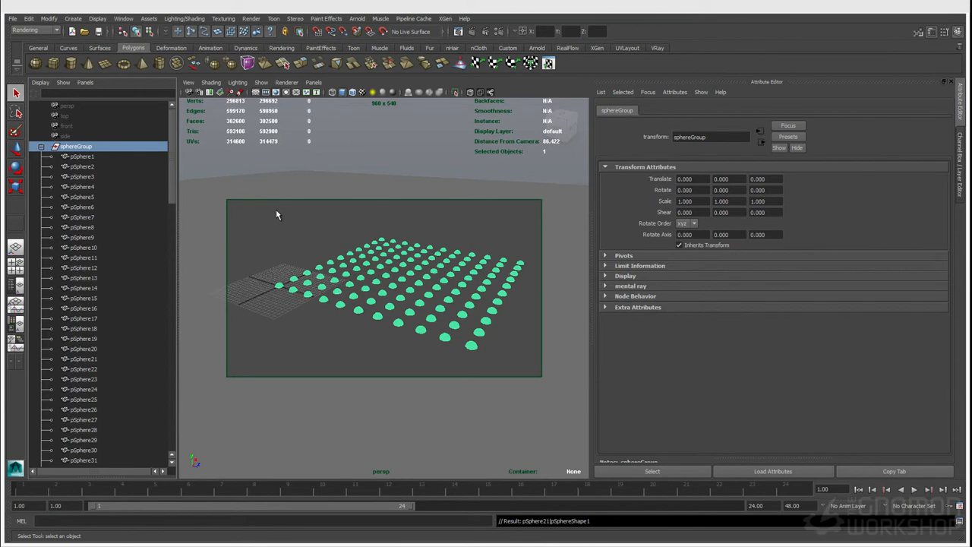
pyautogui.click(41, 146)
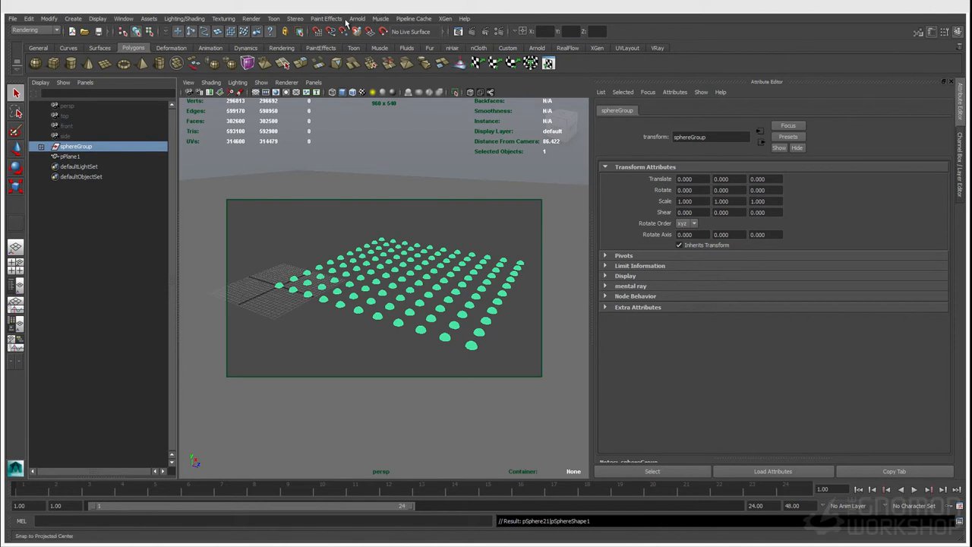
pyautogui.click(414, 18)
pyautogui.moveTo(422, 35)
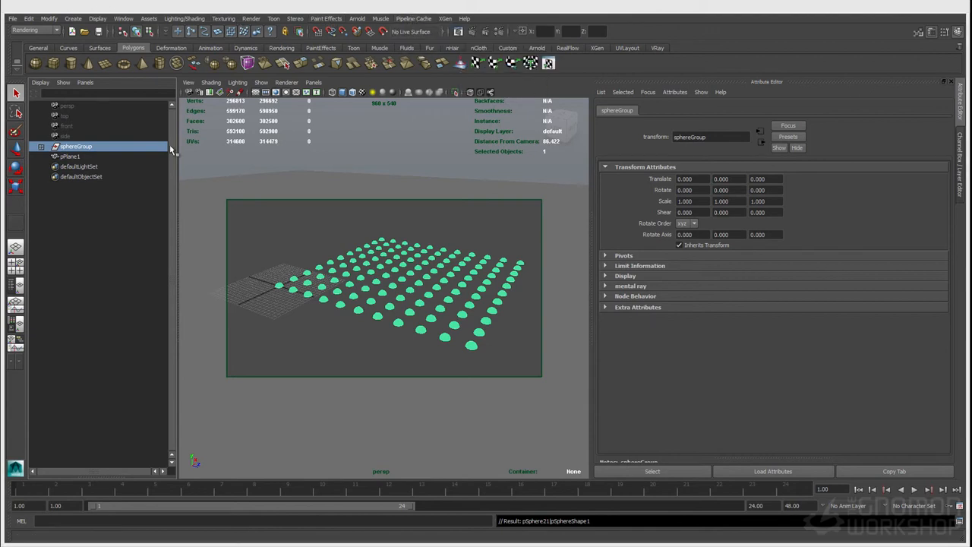
# - Set up an Alembic export of sphereGroup with Verbose, UV Write and World Space enabled and the Ogawa file format
pyautogui.click(372, 154)
pyautogui.click(376, 174)
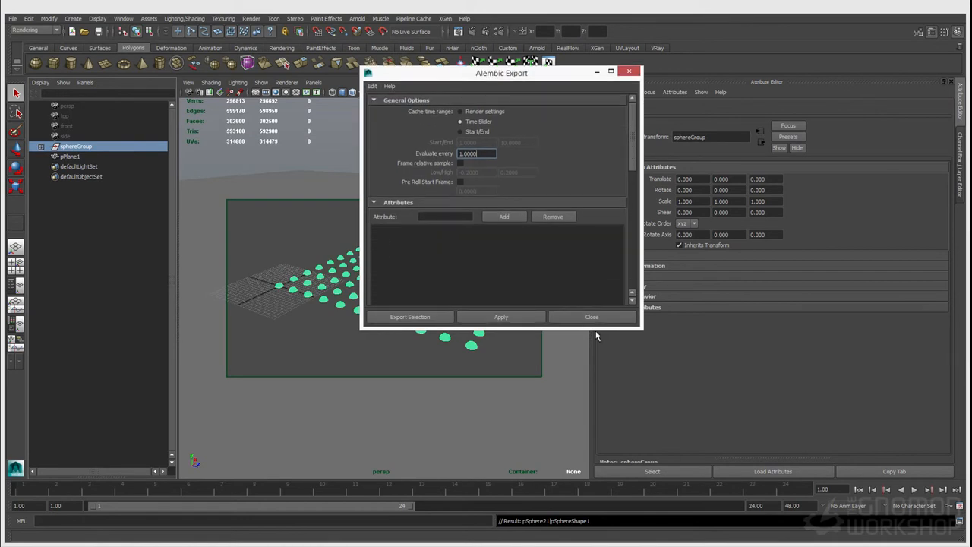
pyautogui.moveTo(639, 331); pyautogui.dragTo(680, 447)
pyautogui.scroll(-6, 527, 341)
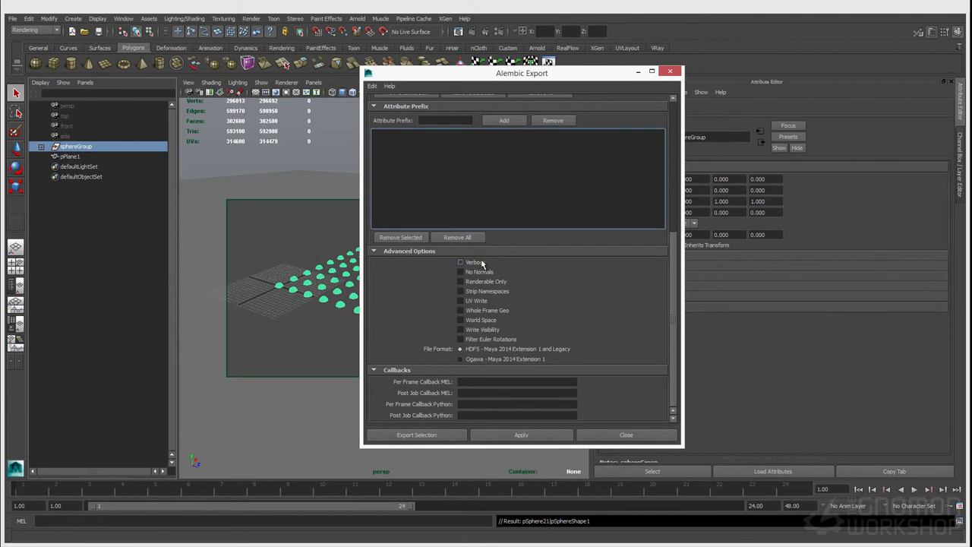
pyautogui.click(475, 360)
pyautogui.click(477, 302)
pyautogui.scroll(5, 515, 358)
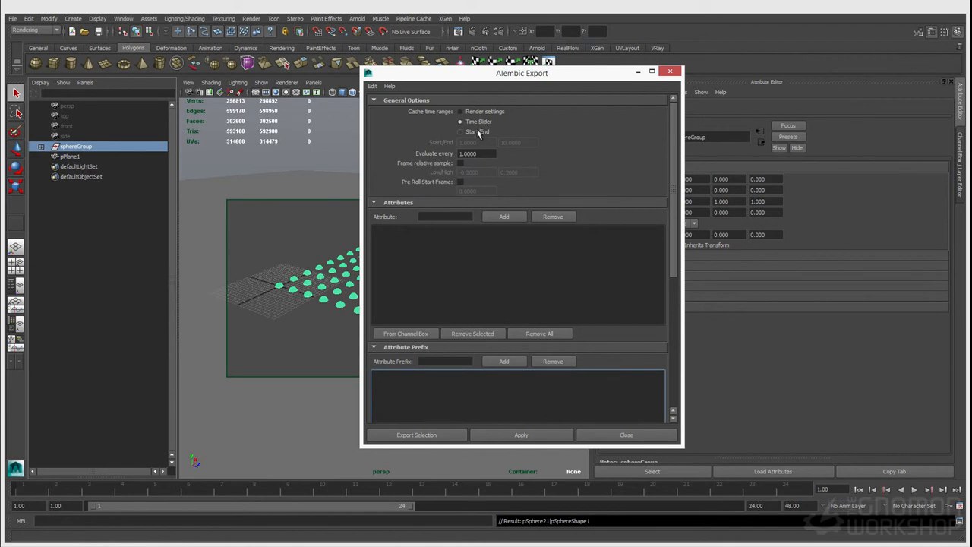
# - Set the Alembic cache time range to Start/End from 1 to 1, and review the remaining export options
pyautogui.click(476, 134)
pyautogui.moveTo(525, 143); pyautogui.dragTo(461, 144)
pyautogui.write('1')
pyautogui.press('Tab')
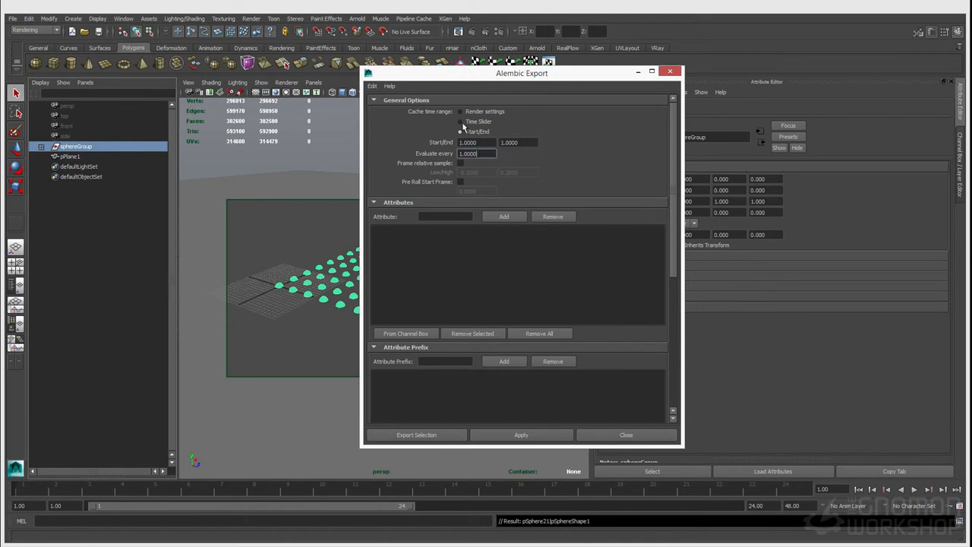
pyautogui.scroll(-5, 471, 394)
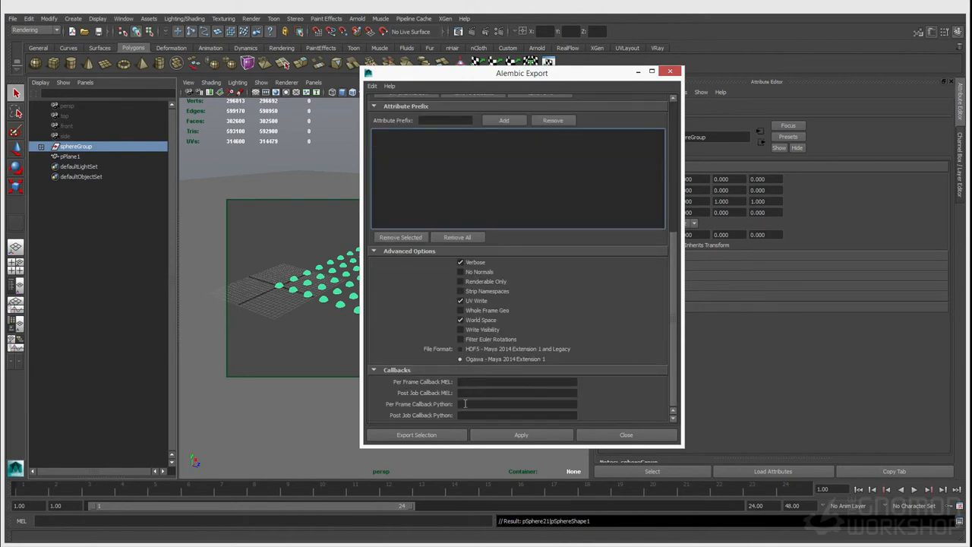
pyautogui.scroll(5, 511, 396)
pyautogui.scroll(-5, 512, 394)
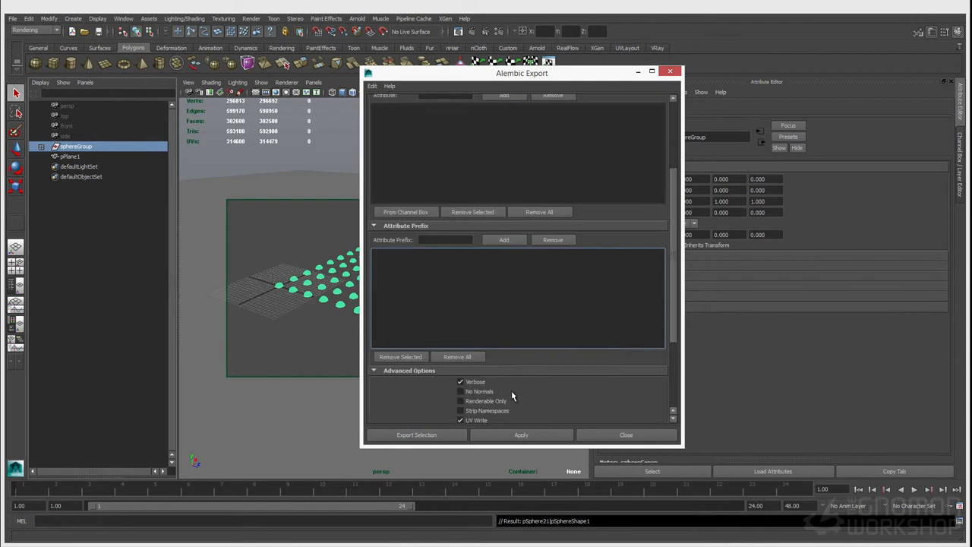
# - Export the selected sphereGroup as instance_test.abc in the cache\alembic folder, replacing the existing file
pyautogui.click(439, 433)
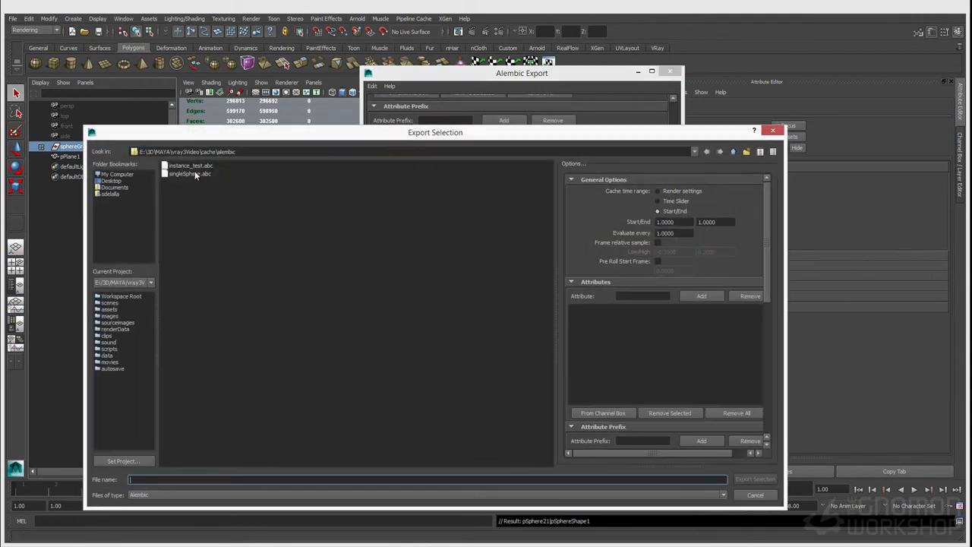
pyautogui.click(194, 167)
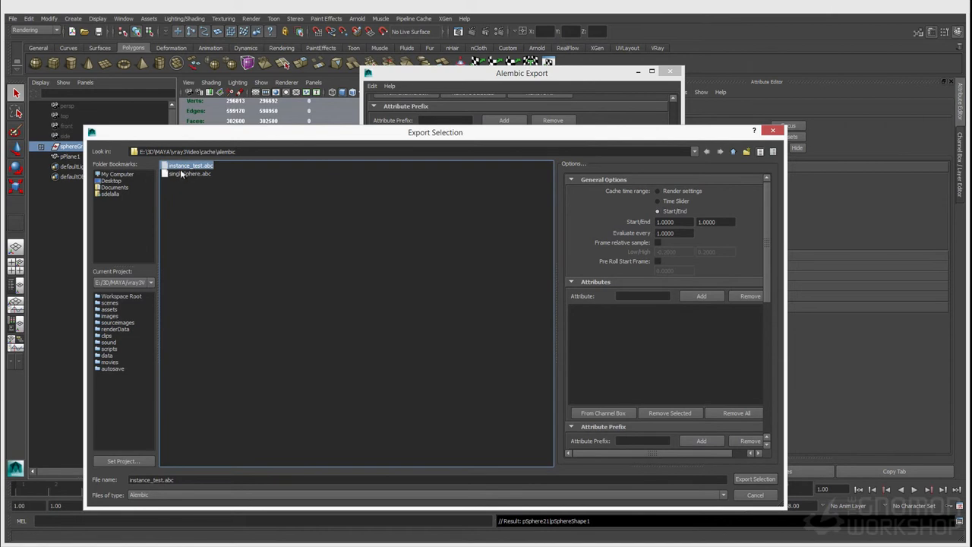
pyautogui.click(208, 477)
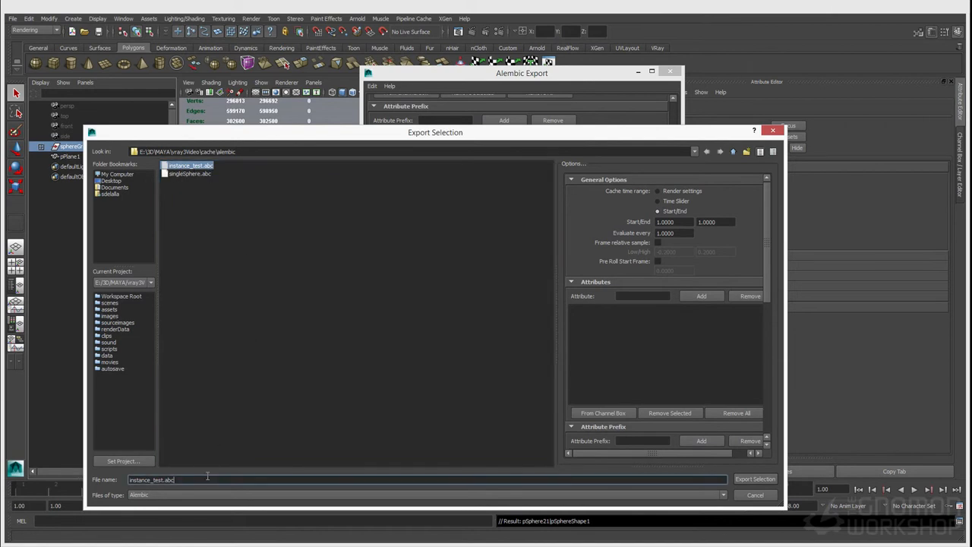
pyautogui.click(740, 480)
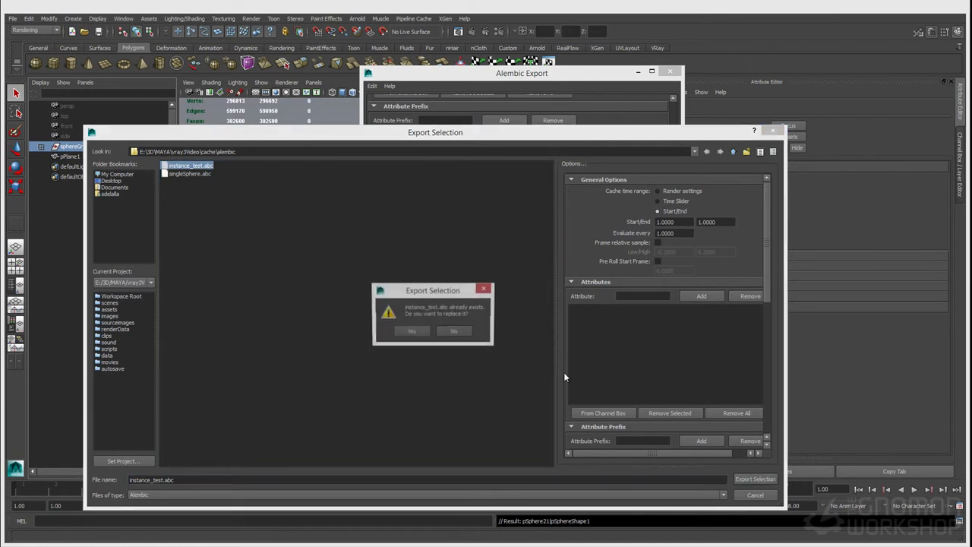
pyautogui.click(407, 331)
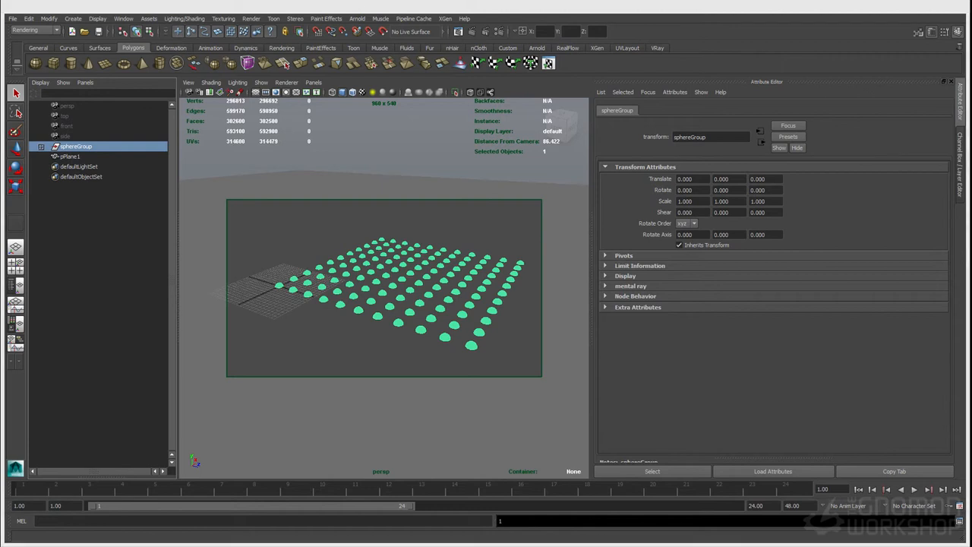
# - Switch to File Explorer and show the alembic cache folder's files in Details view
pyautogui.moveTo(0, 85); pyautogui.dragTo(397, 118)
pyautogui.rightClick(516, 247)
pyautogui.moveTo(468, 256)
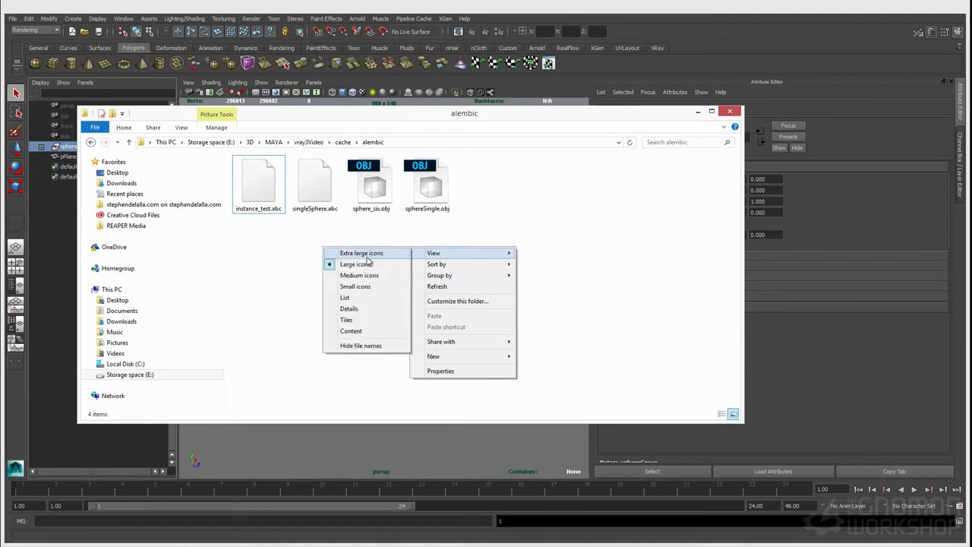
pyautogui.click(349, 308)
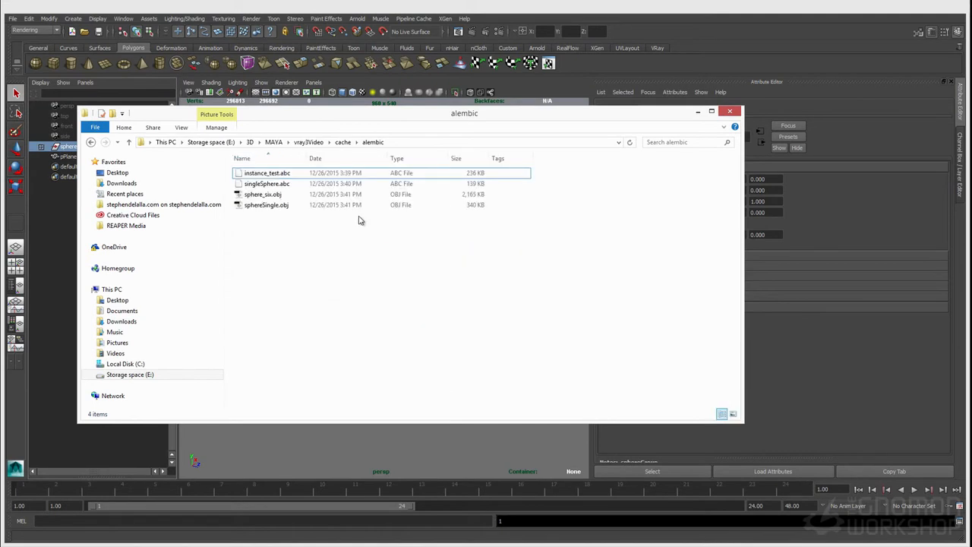
# - Compare the file sizes of instance_test.abc and singleSphere.abc in the alembic folder
pyautogui.click(323, 173)
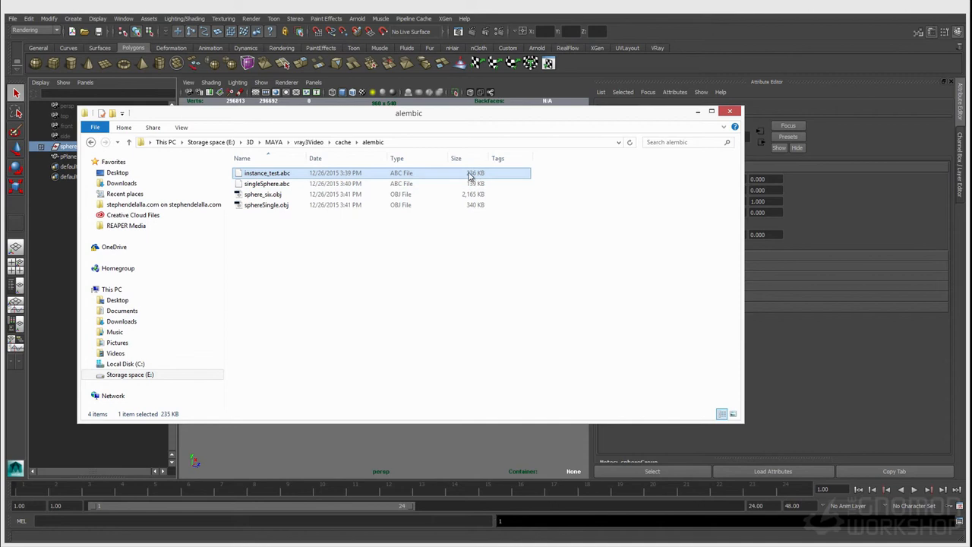
pyautogui.click(287, 187)
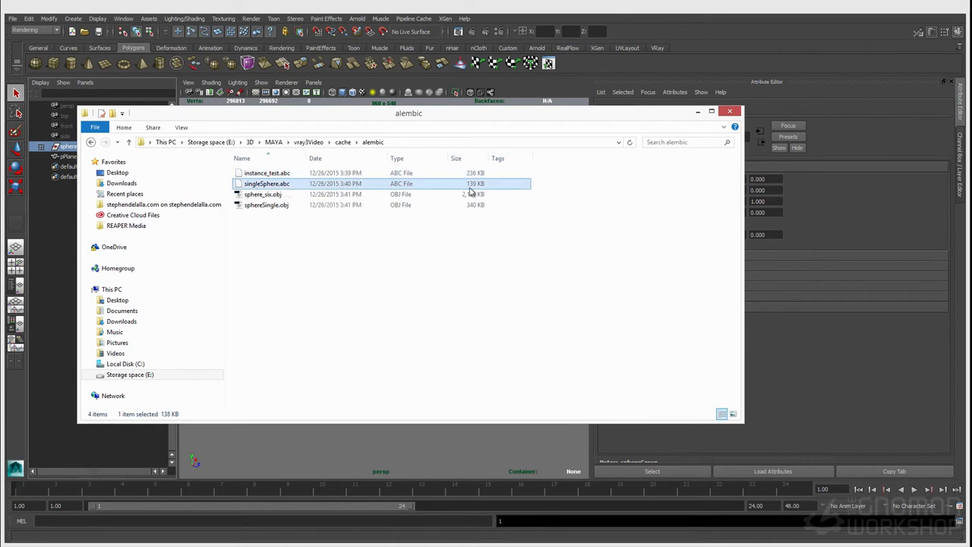
pyautogui.moveTo(335, 114); pyautogui.dragTo(461, 175)
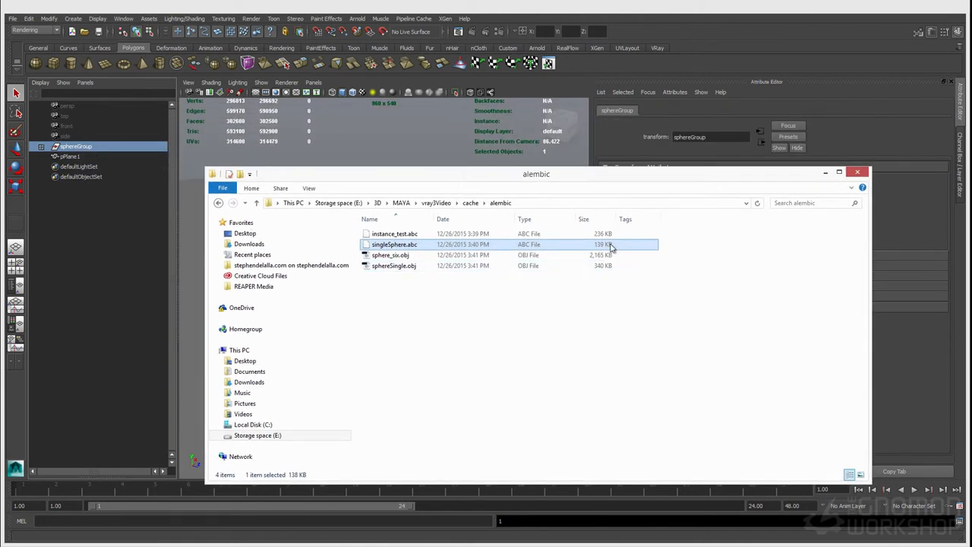
pyautogui.click(596, 238)
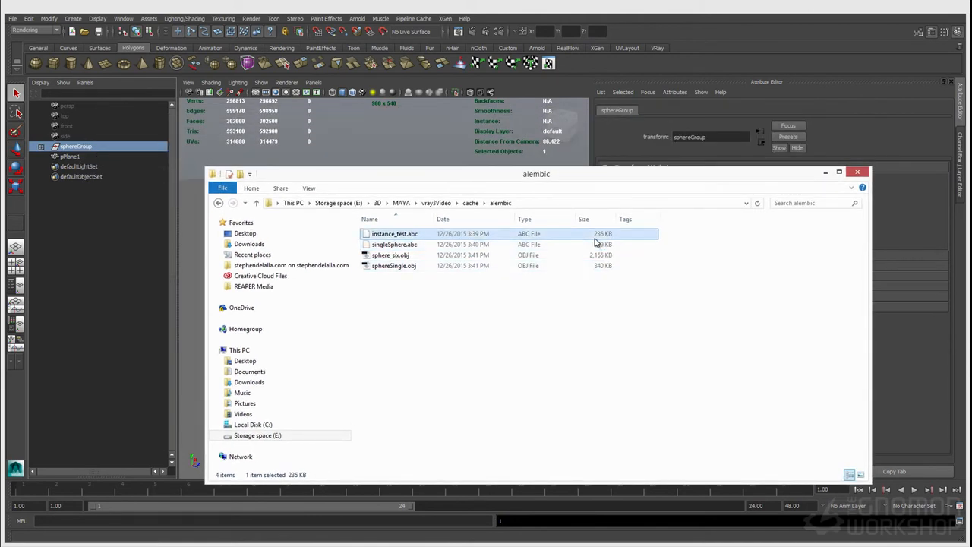
pyautogui.click(599, 246)
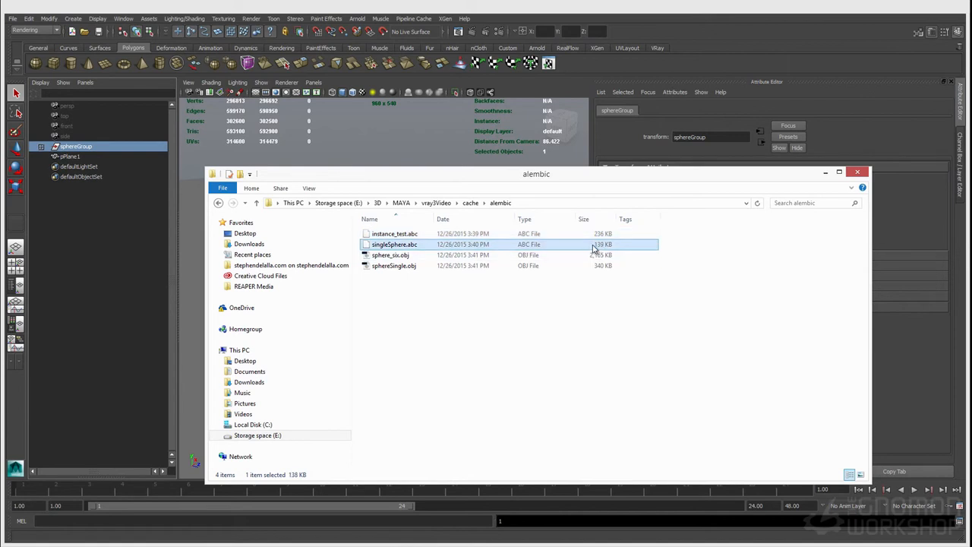
pyautogui.click(602, 235)
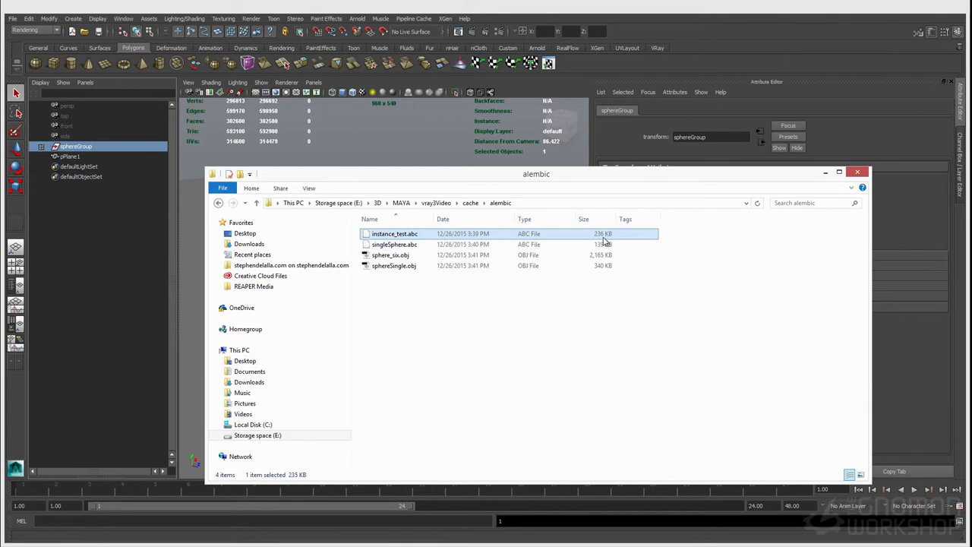
# - Compare the sizes of sphereSingle.obj and sphere_six.obj with the Alembic caches in the same folder
pyautogui.click(461, 267)
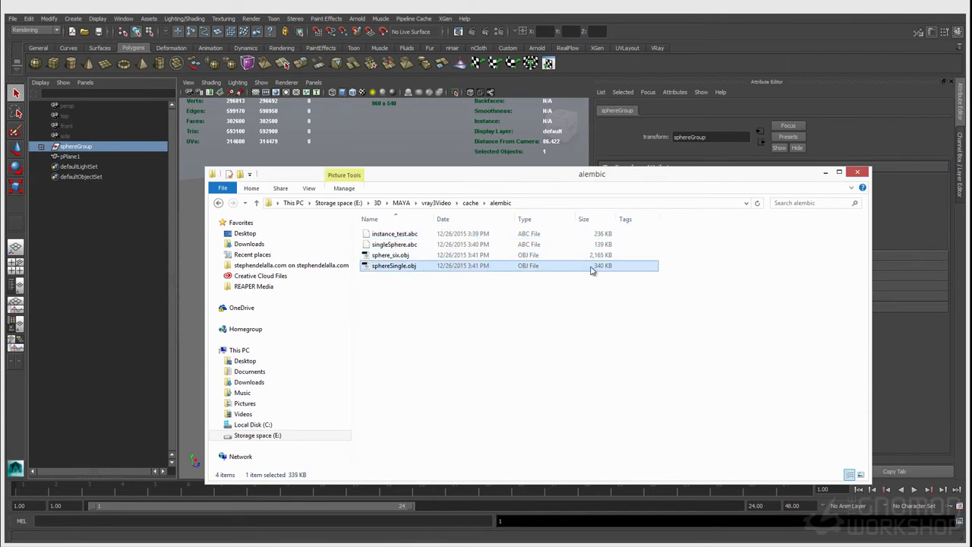
pyautogui.click(455, 245)
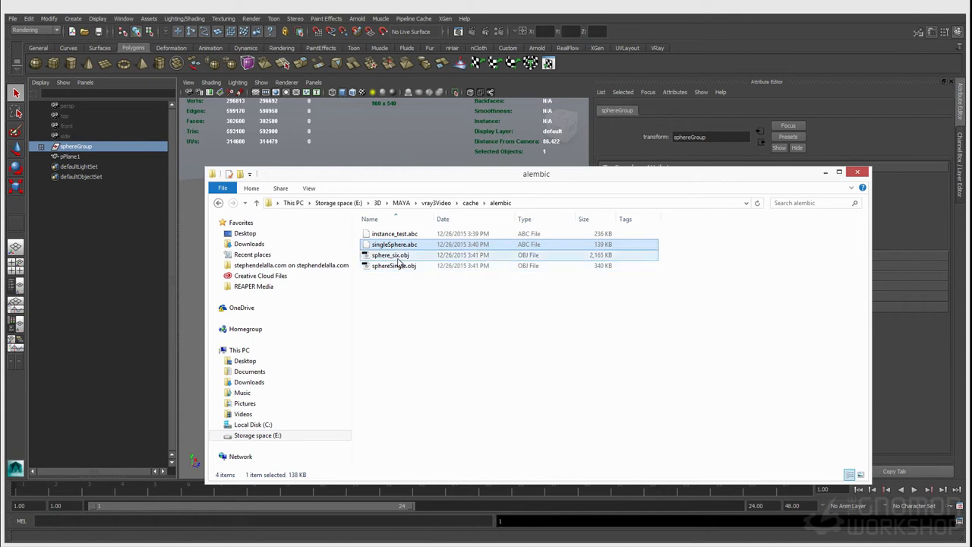
pyautogui.click(398, 256)
pyautogui.moveTo(348, 176); pyautogui.dragTo(443, 174)
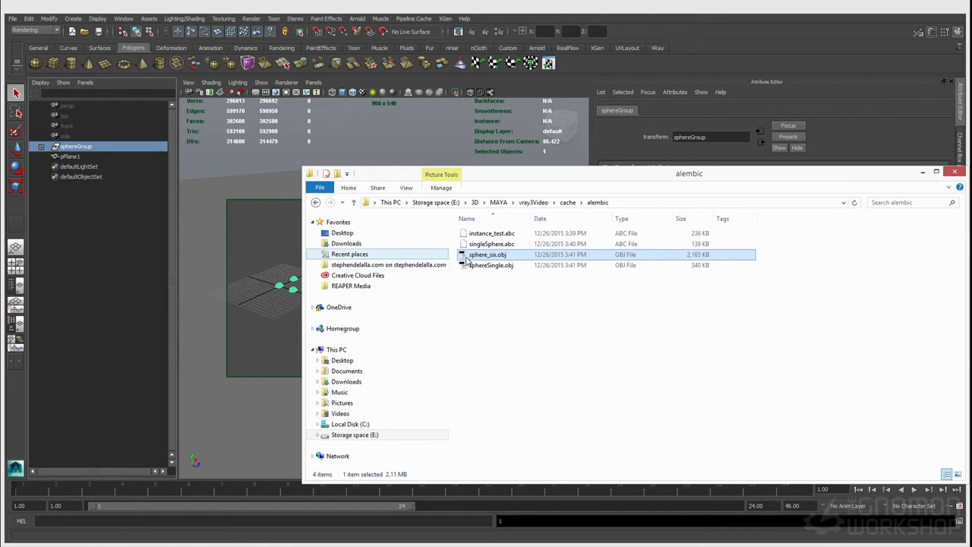
pyautogui.click(705, 287)
pyautogui.click(701, 256)
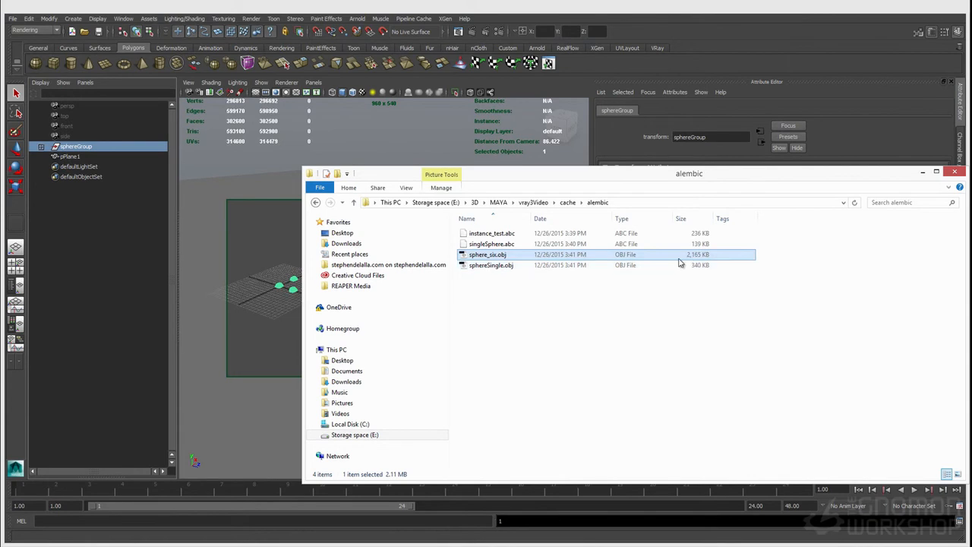
pyautogui.hotkey('ctrl', 'a')
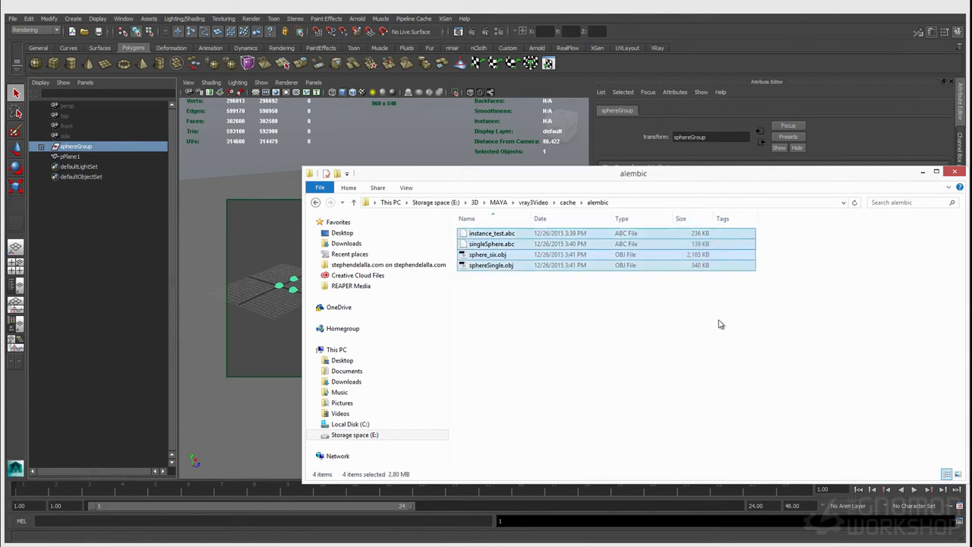
pyautogui.click(685, 365)
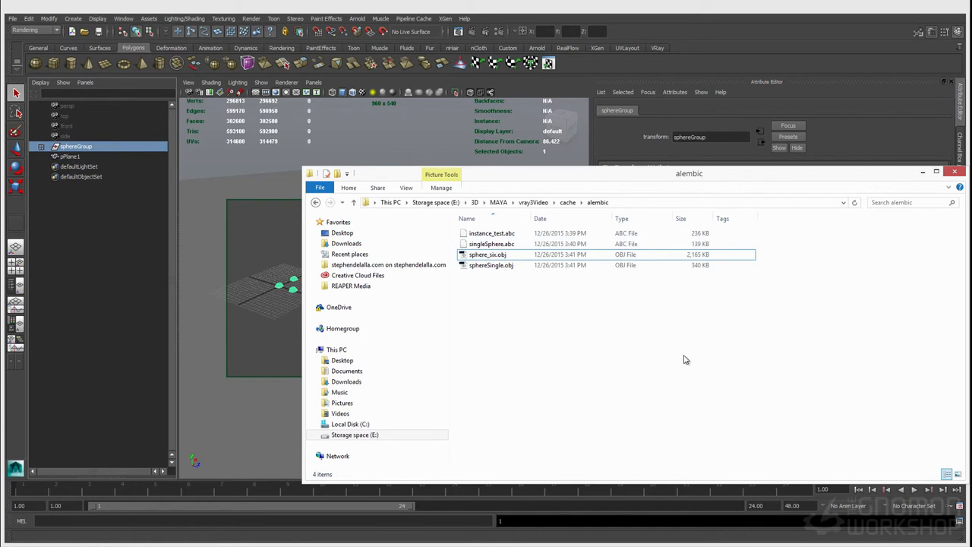
# - Select pSphere1 in the Maya viewport, and return to the alembic folder to recheck the OBJ files
pyautogui.click(278, 286)
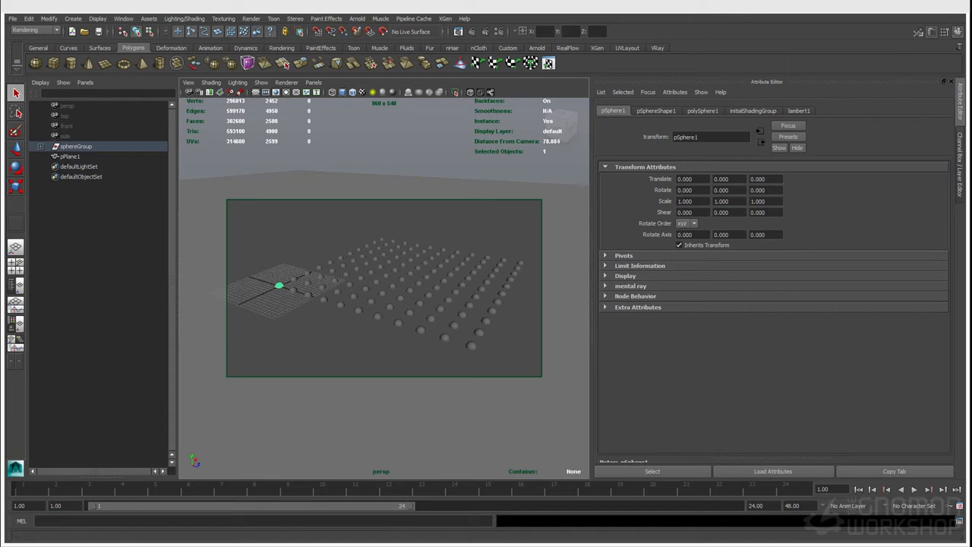
pyautogui.hotkey('alt', 'Tab')
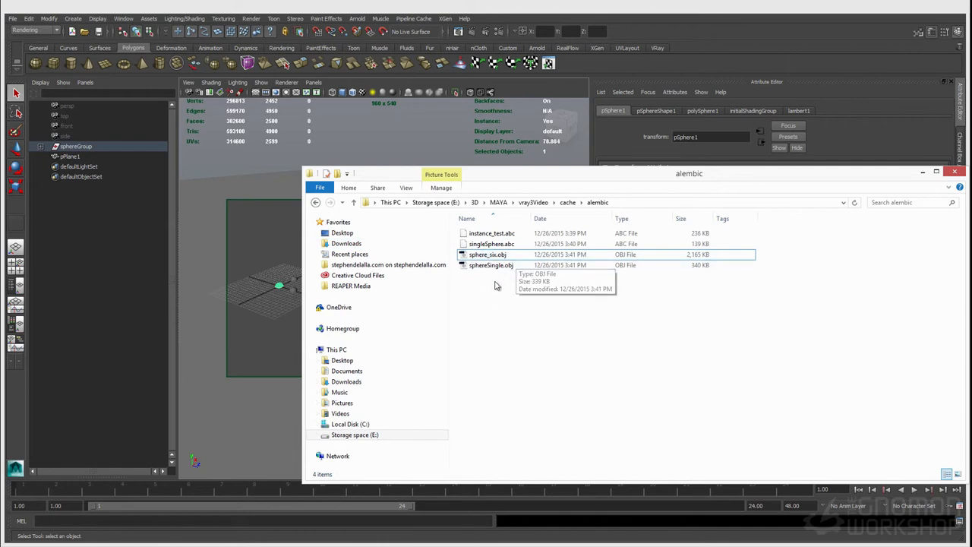
pyautogui.click(503, 256)
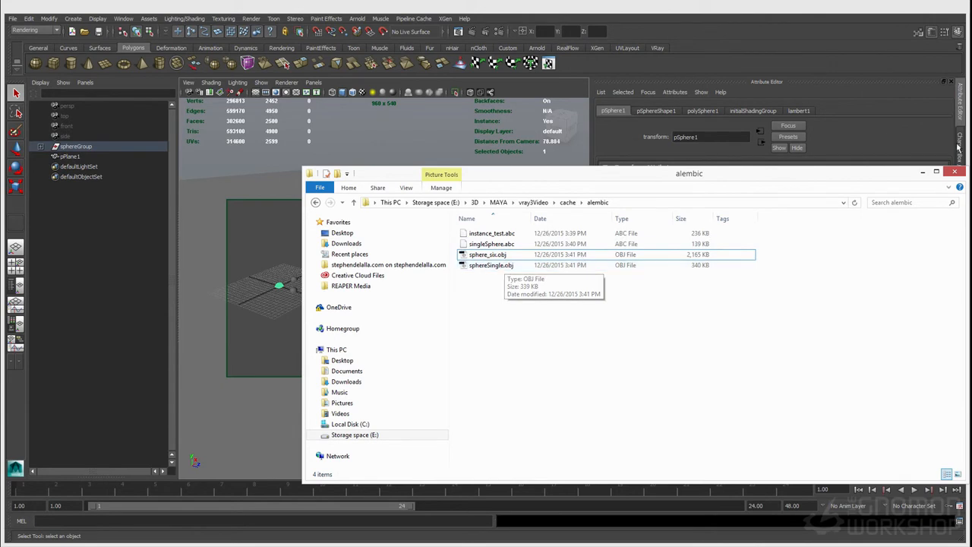
pyautogui.moveTo(874, 170); pyautogui.dragTo(820, 175)
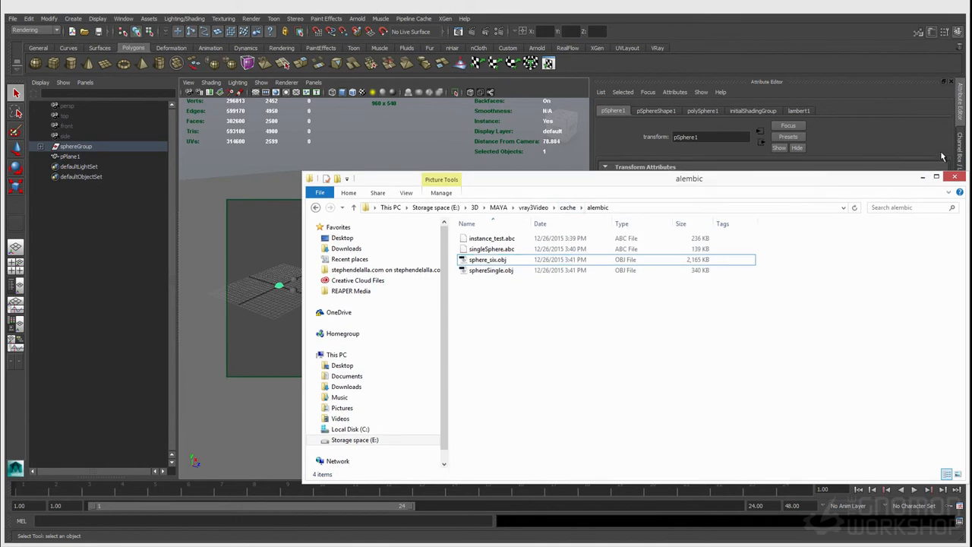
# - Close the alembic folder window and hide the whole sphereGroup in Maya
pyautogui.click(955, 176)
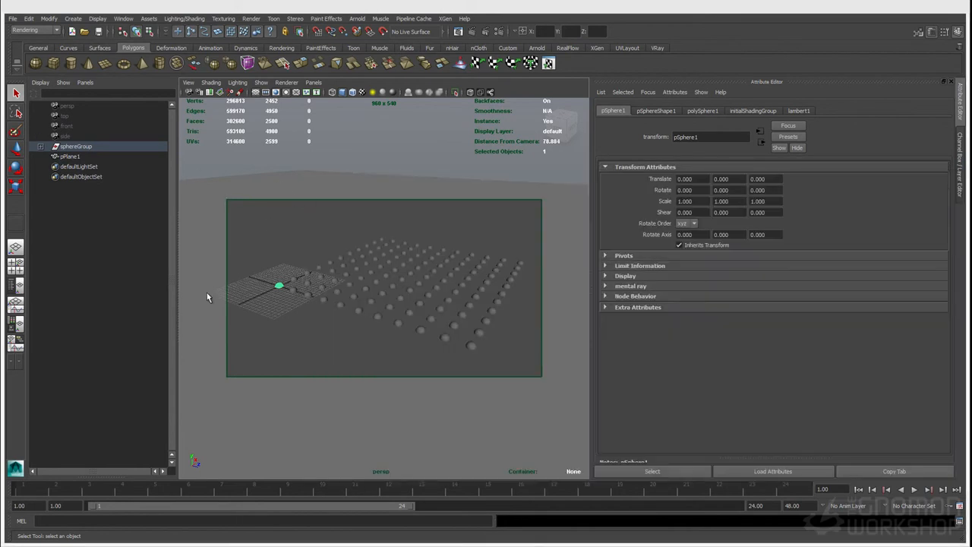
pyautogui.click(79, 147)
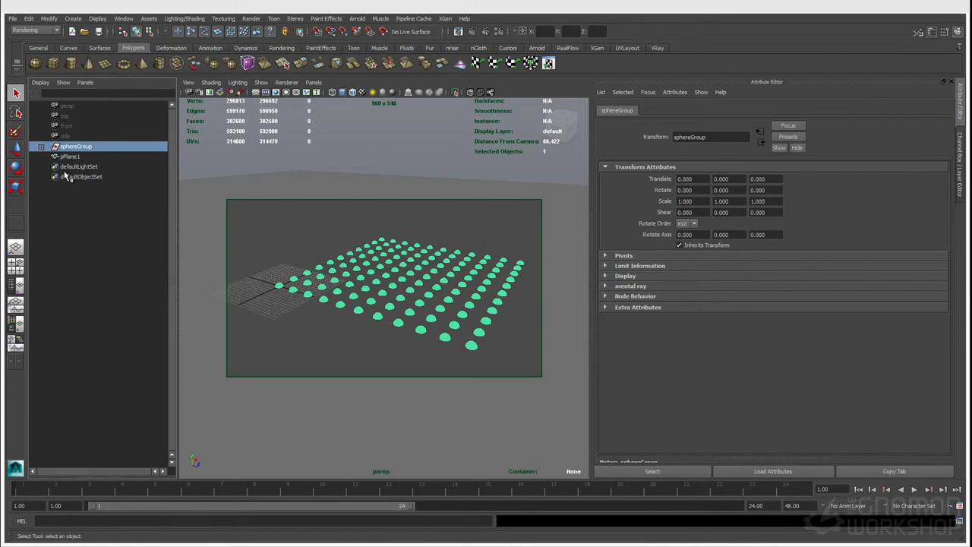
pyautogui.hotkey('ctrl', 'h')
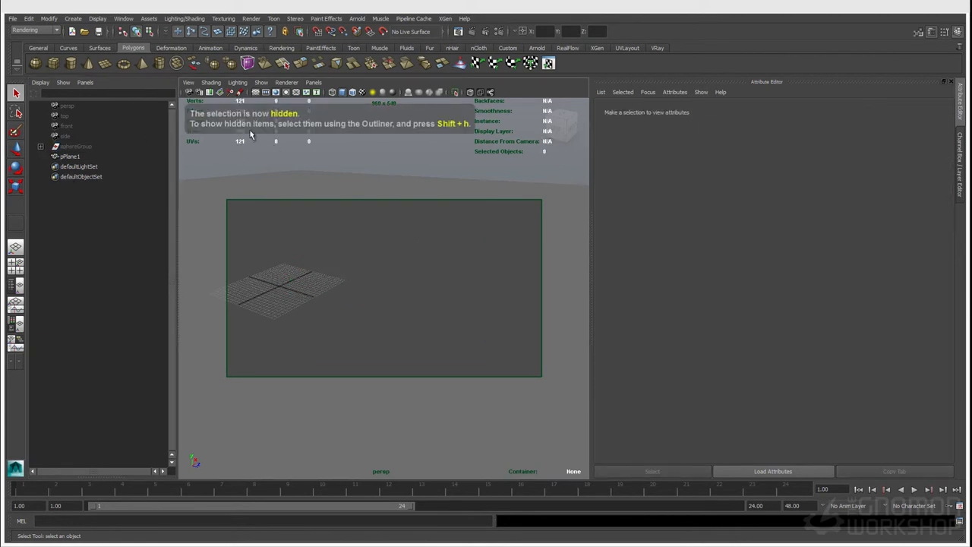
# - Import instance_test.abc from the alembic cache folder as a single-file V-Ray proxy with the node name sphereArray
pyautogui.click(74, 18)
pyautogui.moveTo(109, 232)
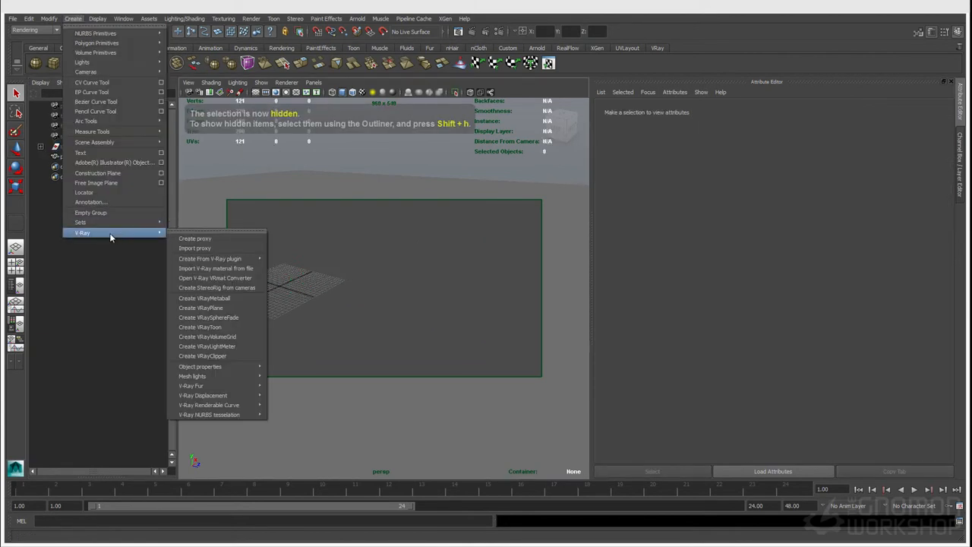
pyautogui.click(181, 248)
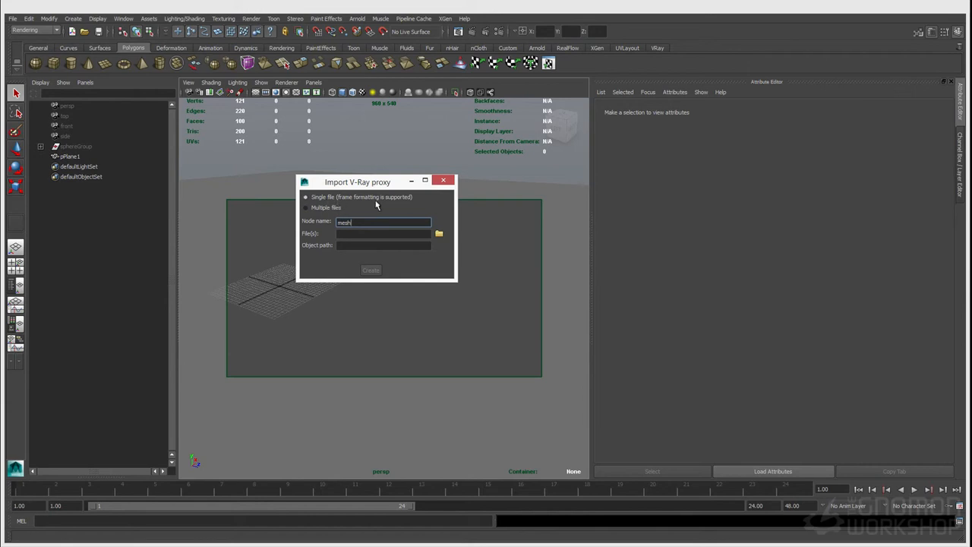
pyautogui.doubleClick(395, 223)
pyautogui.write('sphereArray')
pyautogui.press('Tab')
pyautogui.click(439, 233)
pyautogui.click(199, 168)
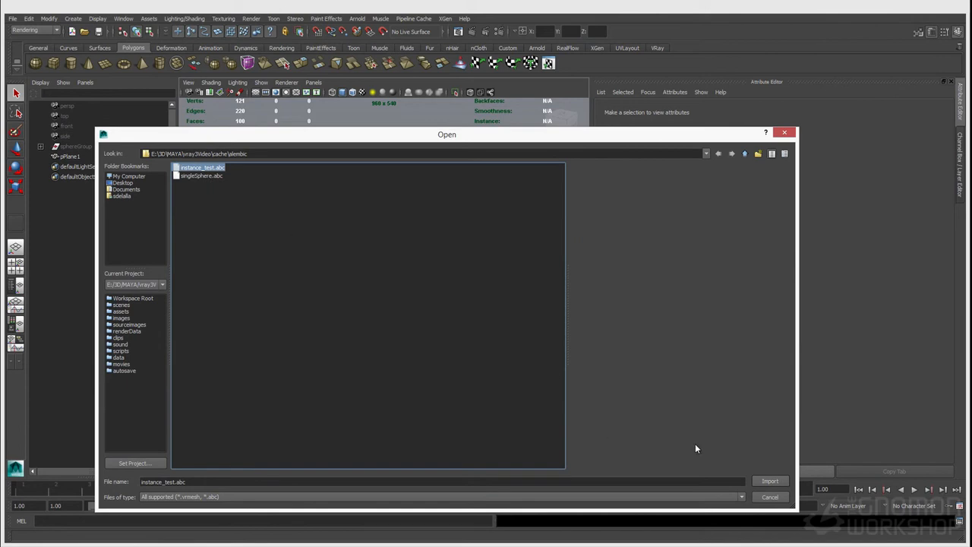
pyautogui.click(769, 481)
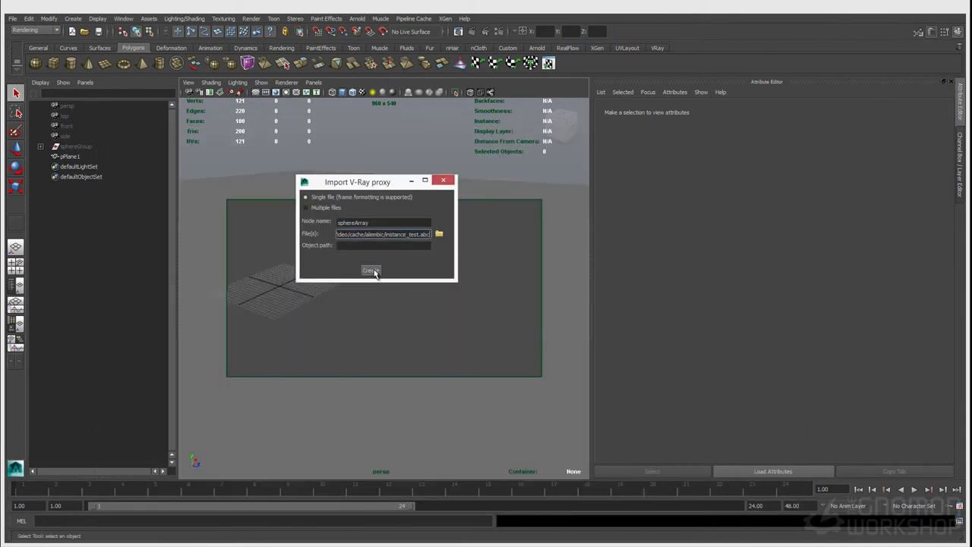
pyautogui.click(371, 270)
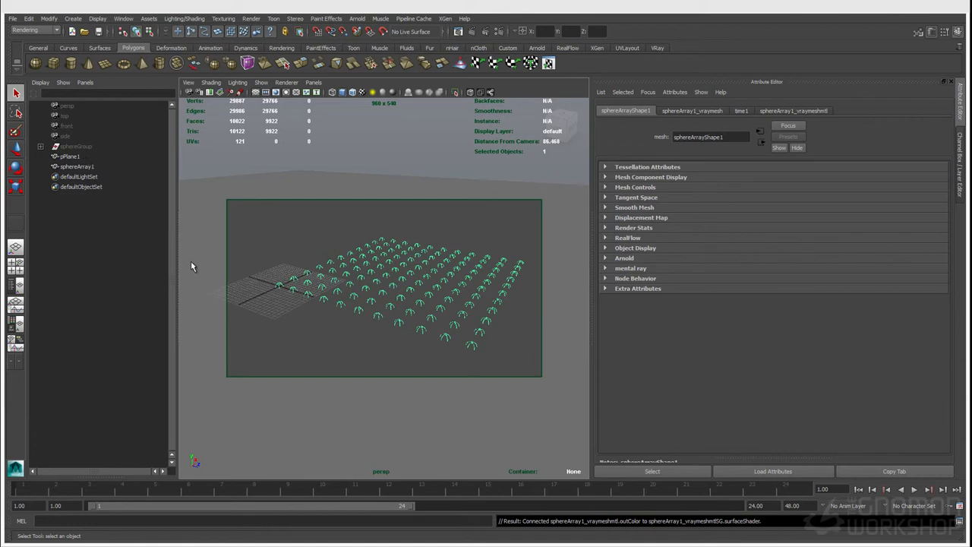
# - Select the sphereArray1 proxy and examine its preview geometry up close in the perspective view
pyautogui.click(78, 166)
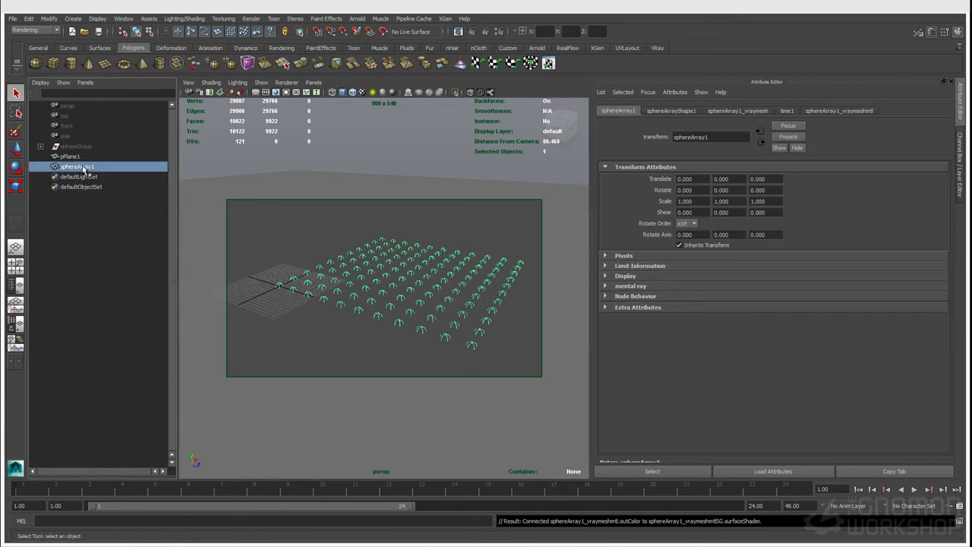
pyautogui.press('f')
pyautogui.keyDown('alt'); pyautogui.moveTo(355, 298); pyautogui.dragTo(420, 294, button='right'); pyautogui.keyUp('alt')
pyautogui.keyDown('alt'); pyautogui.moveTo(420, 294); pyautogui.dragTo(454, 305); pyautogui.keyUp('alt')
pyautogui.keyDown('alt'); pyautogui.moveTo(454, 306); pyautogui.dragTo(349, 285, button='right'); pyautogui.keyUp('alt')
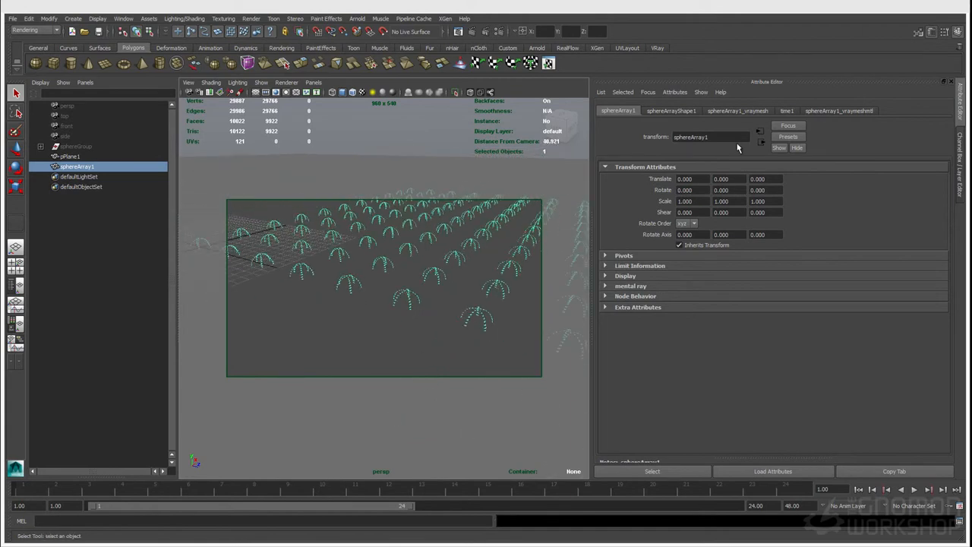
# - Turn on Show whole mesh for the sphereArray1 V-Ray mesh and turn it off again
pyautogui.click(684, 112)
pyautogui.click(735, 111)
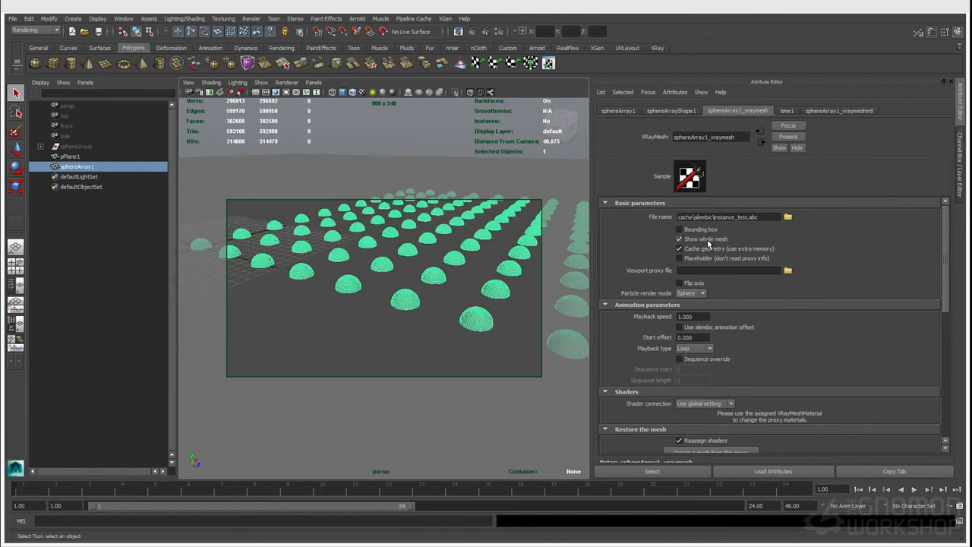
pyautogui.click(707, 240)
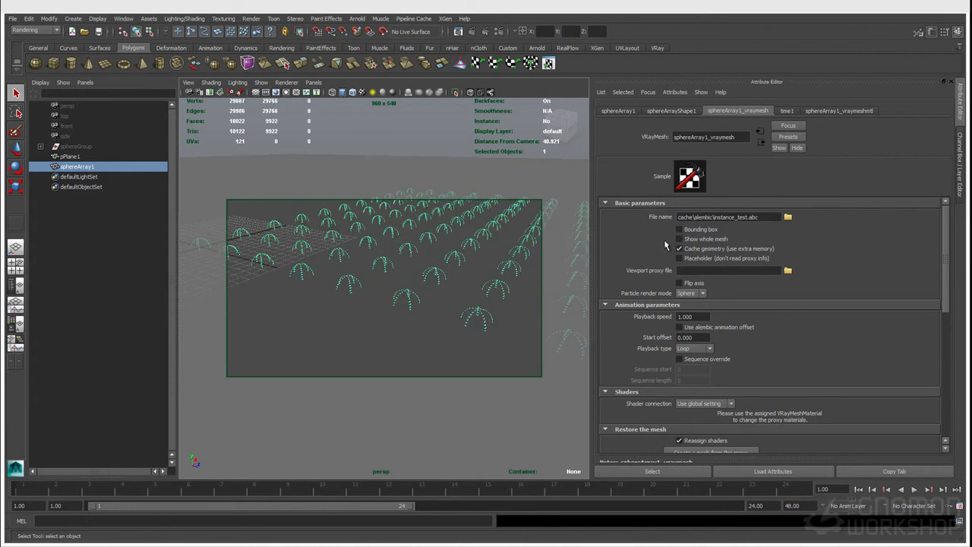
pyautogui.keyDown('alt'); pyautogui.moveTo(442, 241); pyautogui.dragTo(399, 279, button='right'); pyautogui.keyUp('alt')
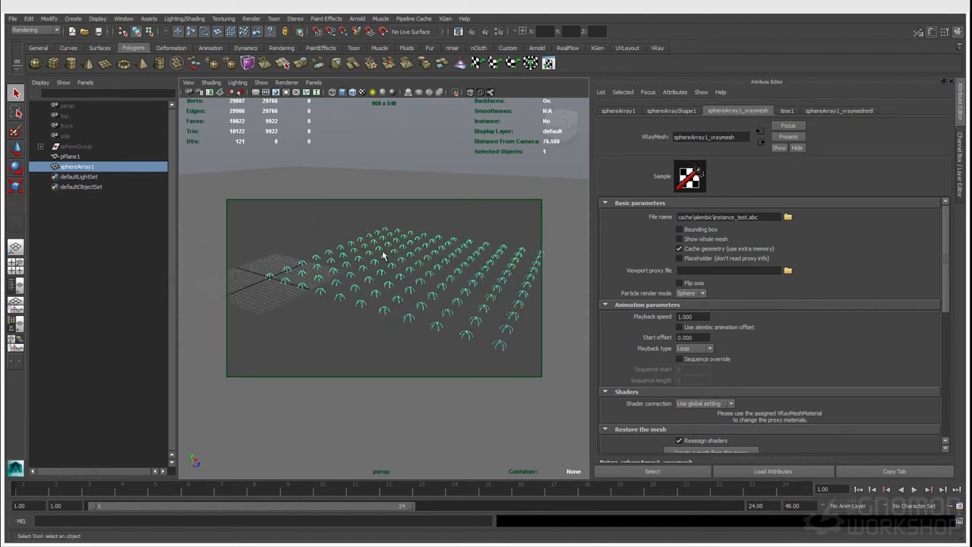
# - Show the shading network of sphereArray1 in the Node Editor and select the sphereArray1_vraymeshmtl node
pyautogui.click(126, 19)
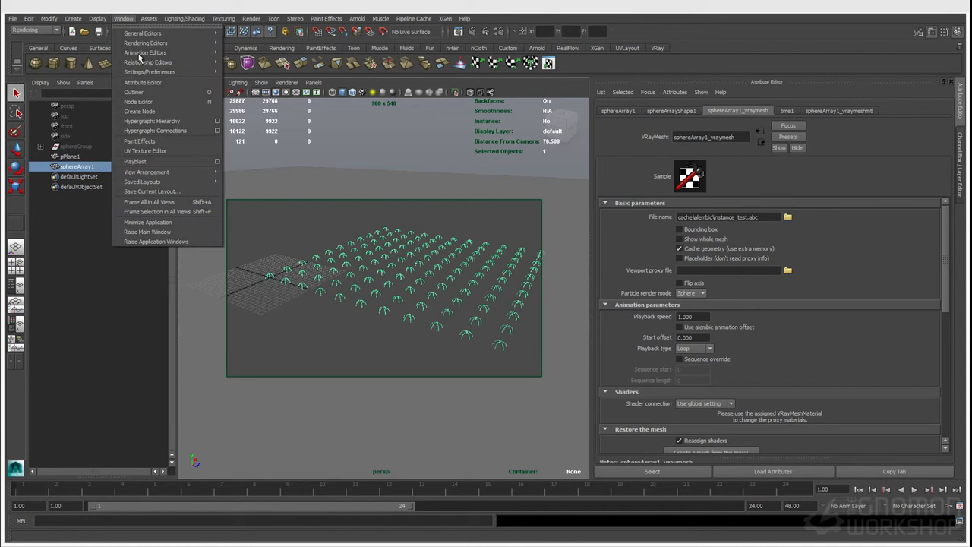
pyautogui.click(148, 101)
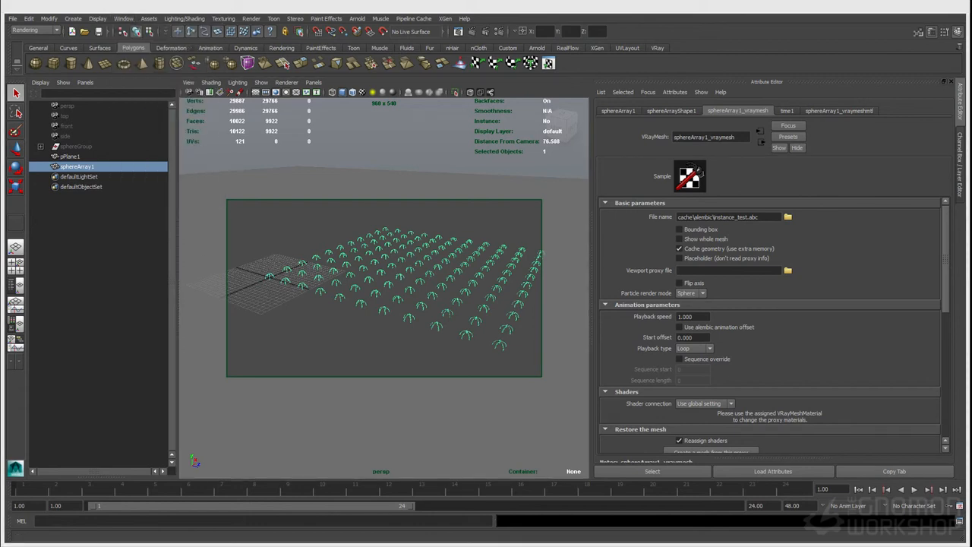
pyautogui.moveTo(275, 282); pyautogui.dragTo(290, 306)
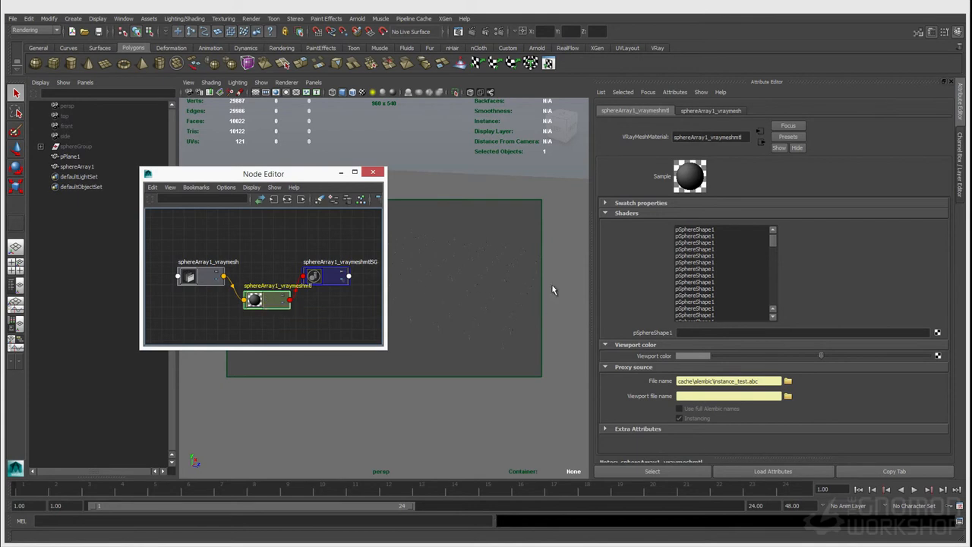
# - Examine the pSphereShape1 entries in the shader list of sphereArray1_vraymeshmtl from first to last
pyautogui.moveTo(775, 242)
pyautogui.mouseDown()
pyautogui.moveTo(775, 303)
pyautogui.moveTo(775, 259)
pyautogui.mouseUp()
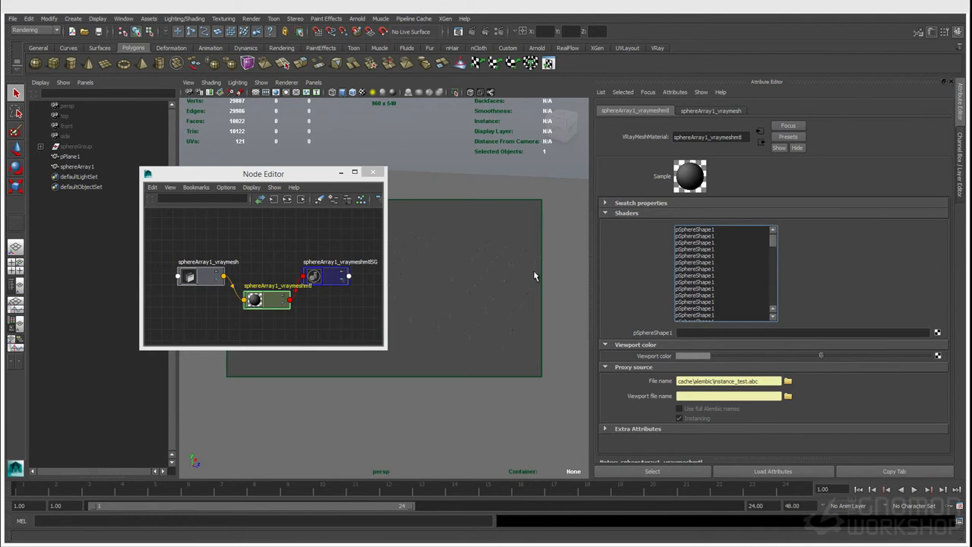
pyautogui.click(692, 251)
pyautogui.click(699, 288)
pyautogui.scroll(-4, 700, 288)
pyautogui.scroll(-8, 700, 289)
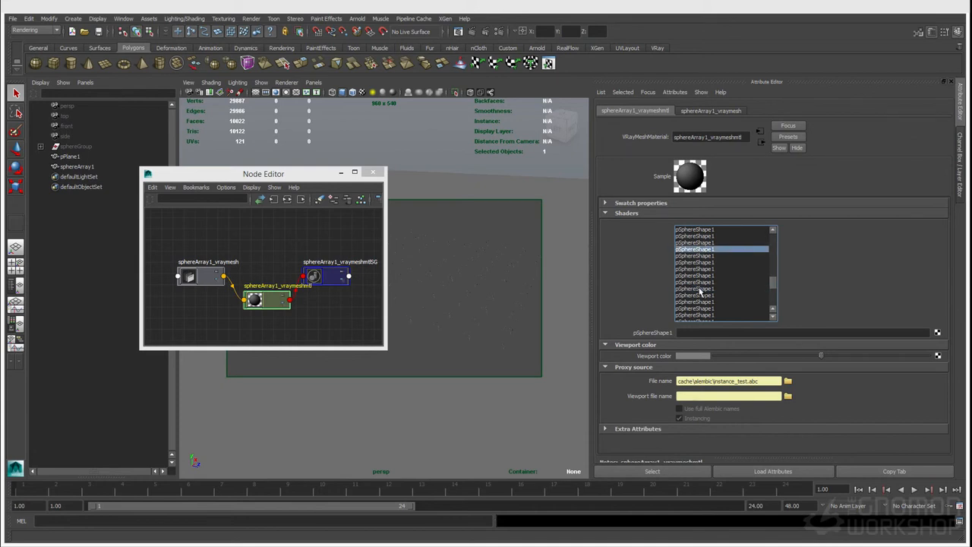
pyautogui.scroll(-1, 699, 289)
pyautogui.click(701, 289)
pyautogui.click(703, 308)
pyautogui.click(705, 316)
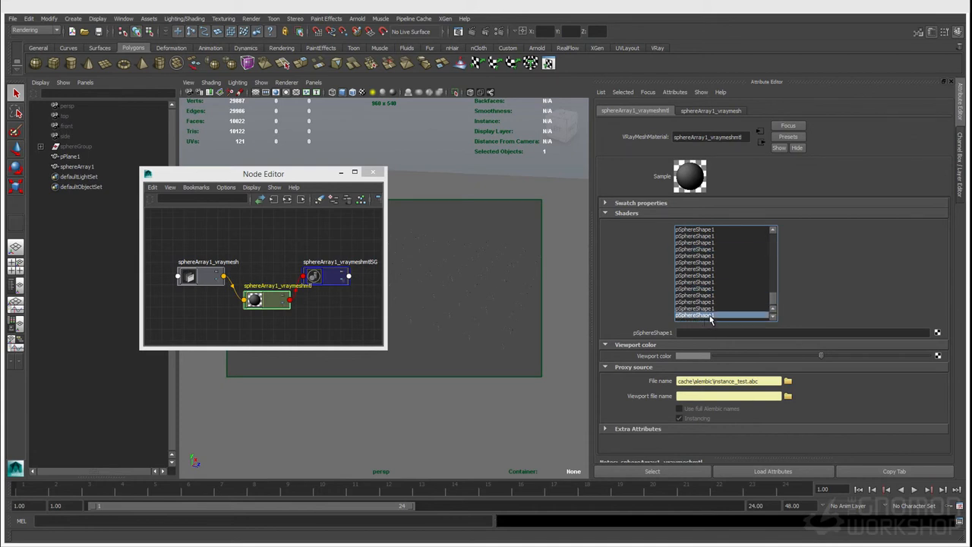
pyautogui.moveTo(773, 297); pyautogui.dragTo(769, 214)
pyautogui.click(711, 229)
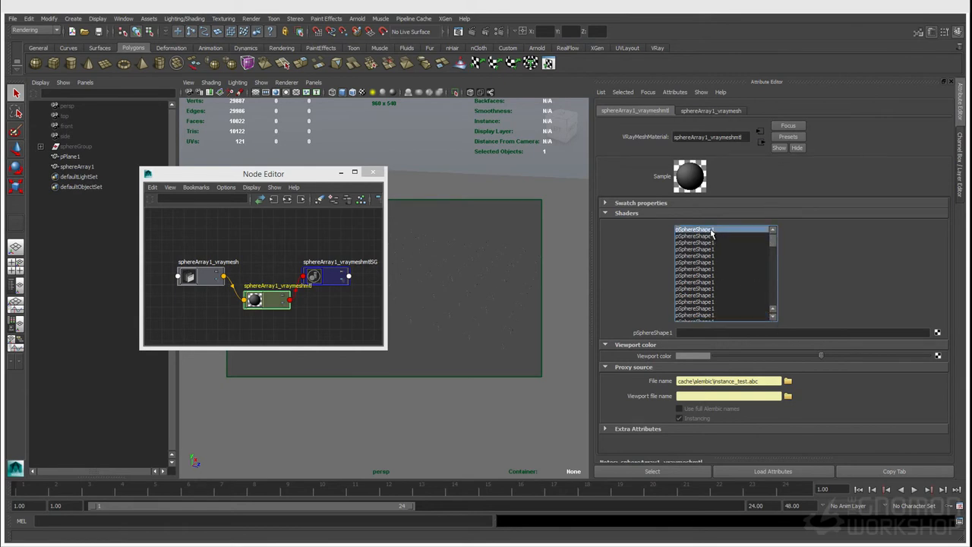
pyautogui.click(712, 242)
pyautogui.scroll(-5, 712, 281)
pyautogui.scroll(-2, 712, 299)
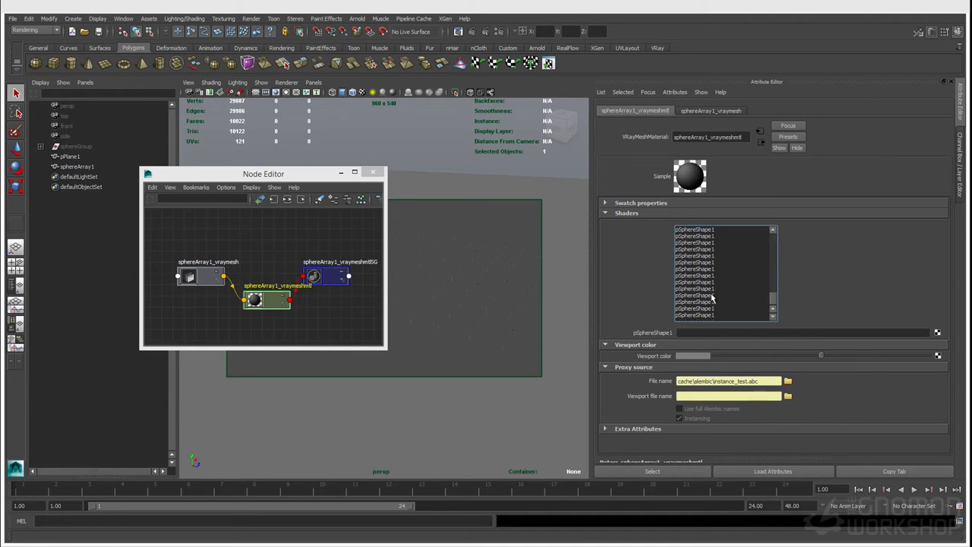
pyautogui.click(714, 315)
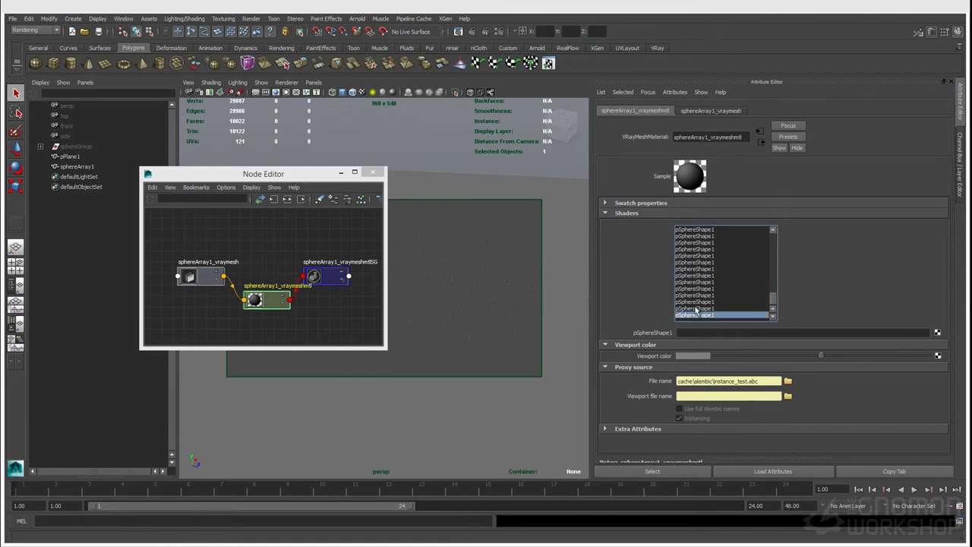
# - Create a VRayMtl node in the Node Editor beside the proxy's network and delete its automatically made shading group
pyautogui.moveTo(274, 174); pyautogui.dragTo(274, 161)
pyautogui.moveTo(262, 290); pyautogui.dragTo(256, 221)
pyautogui.click(267, 310)
pyautogui.press('Tab')
pyautogui.write('vraymtl')
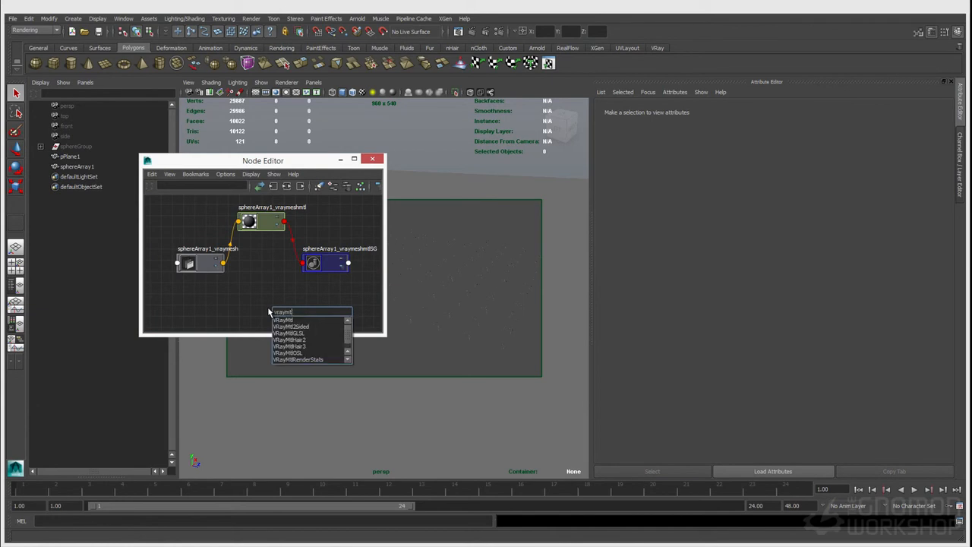
pyautogui.press('Return')
pyautogui.moveTo(305, 319); pyautogui.dragTo(244, 304)
pyautogui.press('Delete')
# - Connect VRayMtl1 to sphereArray1_vraymeshmtlSG in place of the V-Ray mesh material
pyautogui.moveTo(319, 259); pyautogui.dragTo(312, 268)
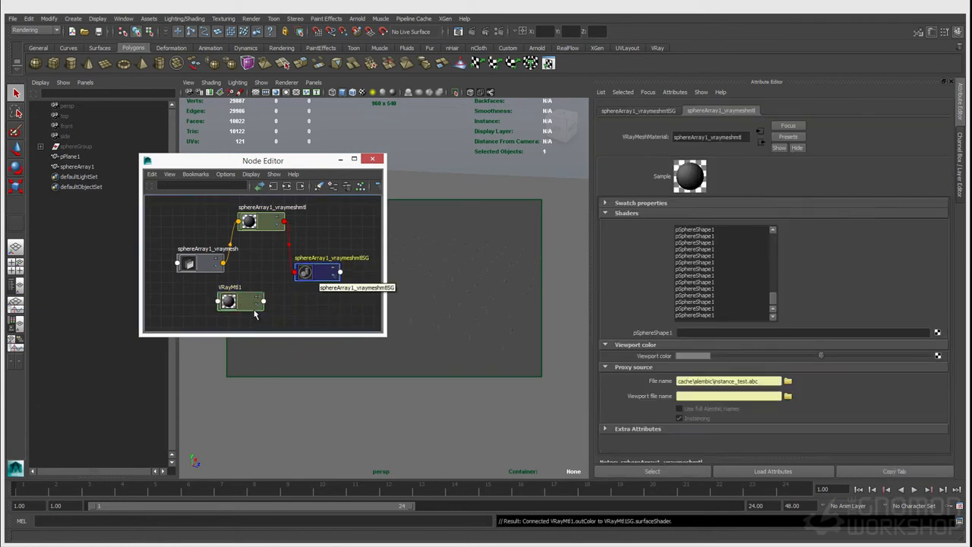
pyautogui.moveTo(263, 301); pyautogui.dragTo(312, 273)
pyautogui.moveTo(240, 304); pyautogui.dragTo(262, 313)
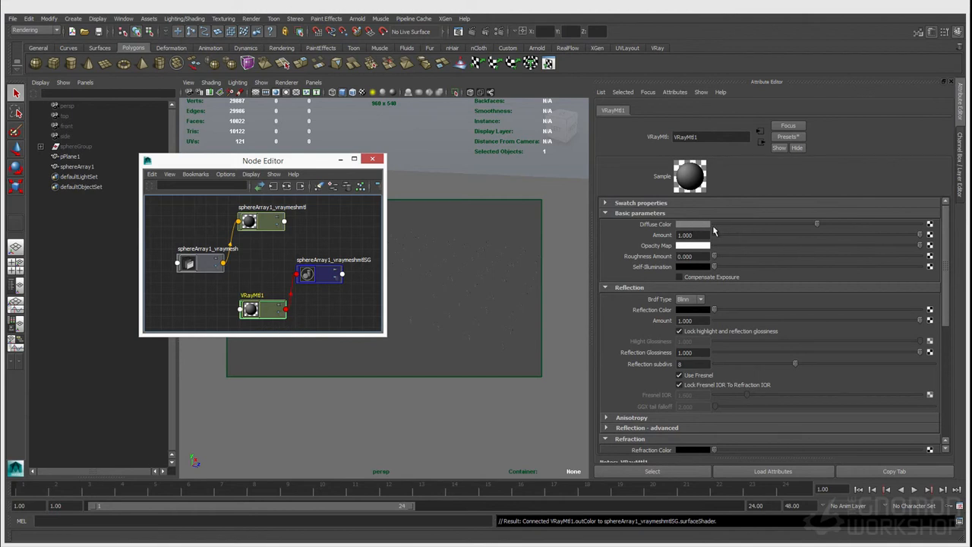
# - Give VRayMtl1 a muted blue diffuse color, a white reflection color, reflection amount 0.569 and reflection glossiness 0.515
pyautogui.moveTo(817, 224); pyautogui.dragTo(764, 225)
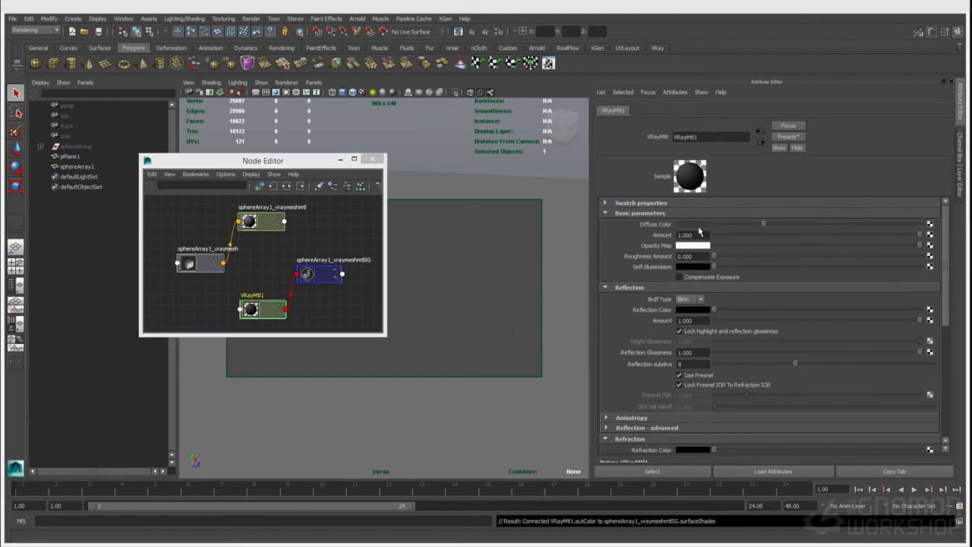
pyautogui.click(696, 226)
pyautogui.moveTo(667, 248); pyautogui.dragTo(686, 272)
pyautogui.click(671, 261)
pyautogui.moveTo(725, 311); pyautogui.dragTo(806, 322)
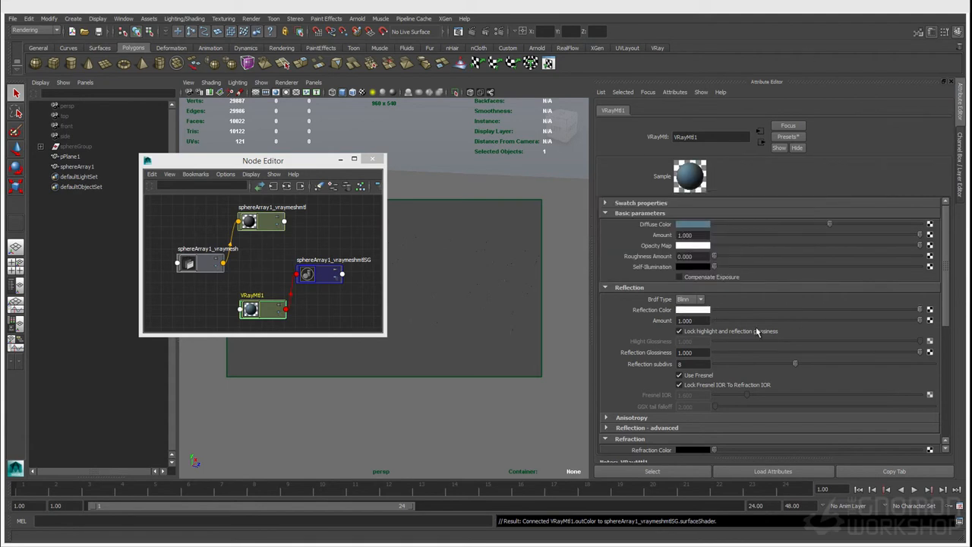
pyautogui.moveTo(920, 320); pyautogui.dragTo(828, 363)
pyautogui.moveTo(314, 161); pyautogui.dragTo(291, 252)
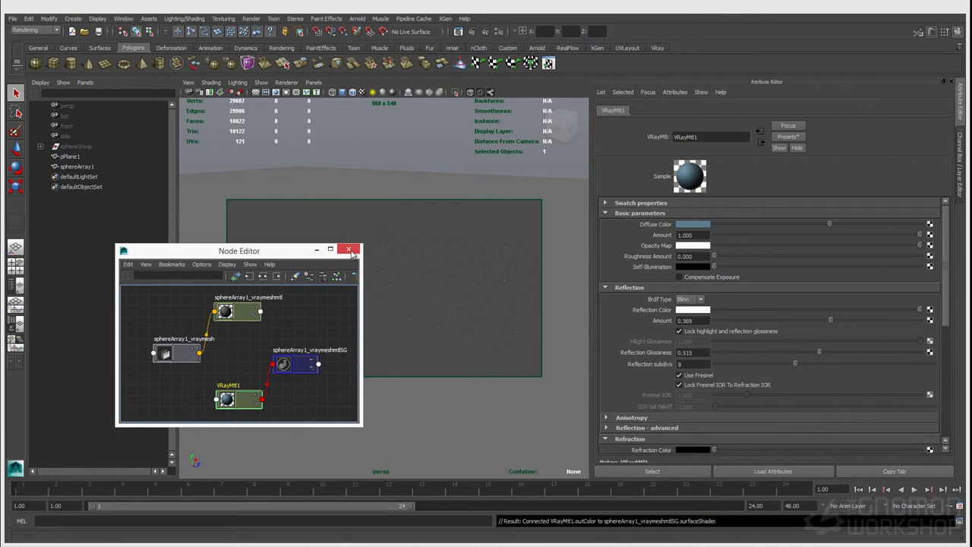
# - Examine the attributes of sphereArray1_vraymesh, including the instancing and preview settings in its Alembic proxy parameters
pyautogui.click(165, 366)
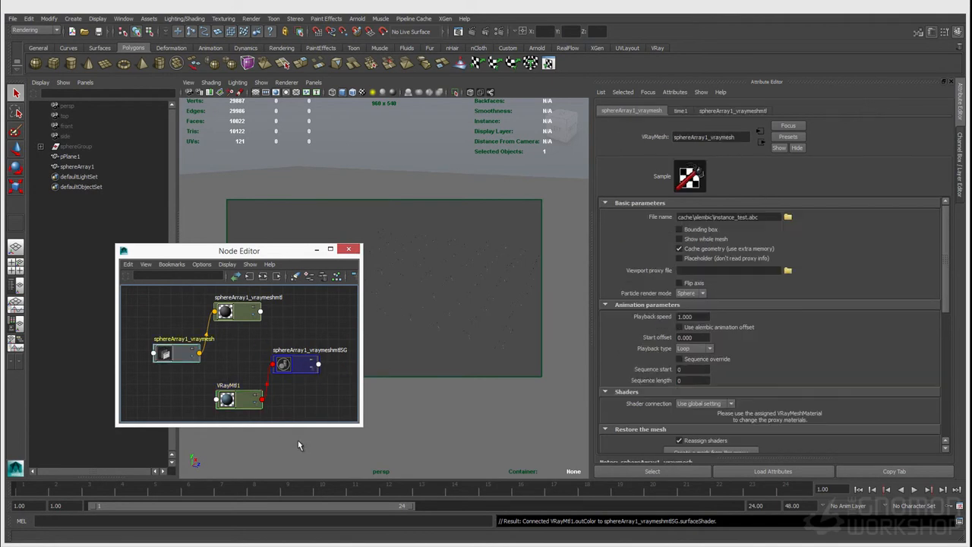
pyautogui.click(138, 393)
pyautogui.click(163, 353)
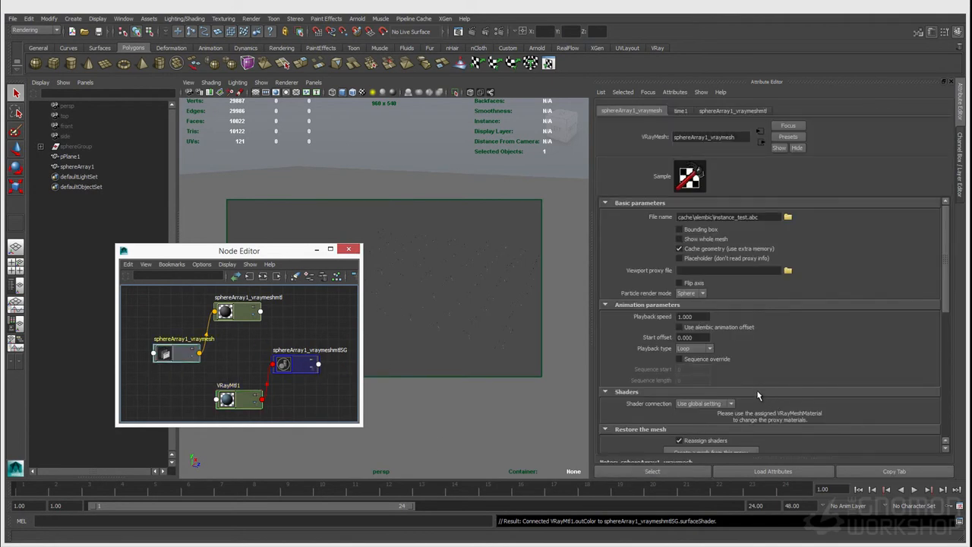
pyautogui.scroll(-6, 757, 390)
pyautogui.scroll(-15, 757, 391)
pyautogui.scroll(-9, 757, 390)
pyautogui.scroll(-3, 616, 225)
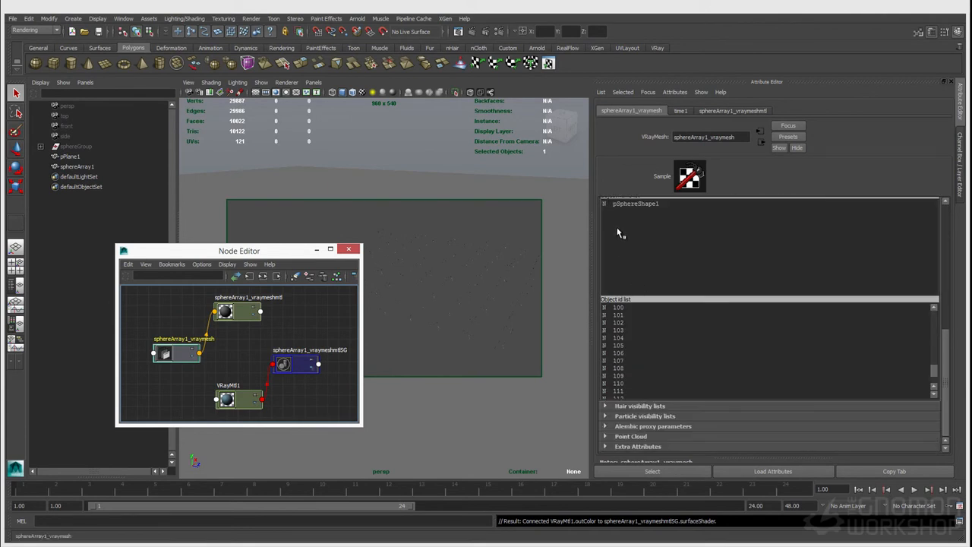
pyautogui.click(652, 427)
pyautogui.scroll(-4, 654, 430)
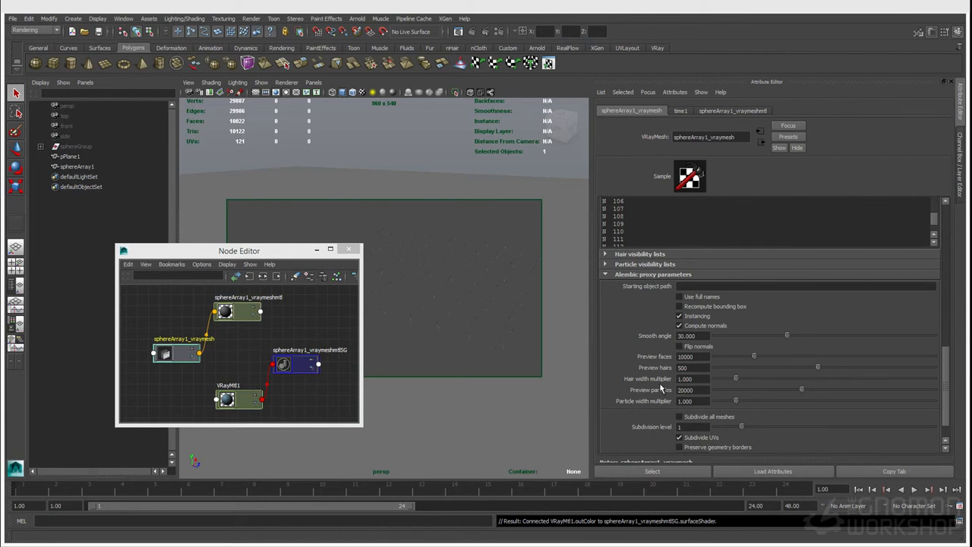
pyautogui.click(694, 368)
pyautogui.scroll(-1, 654, 412)
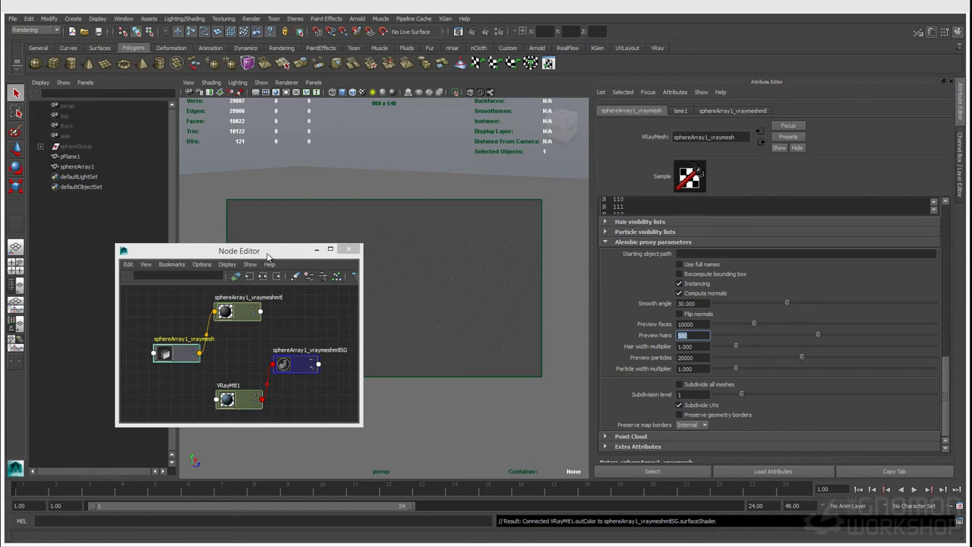
# - Create a V-Ray rect light in the scene, with the Node Editor moved clear of the view
pyautogui.moveTo(268, 253); pyautogui.dragTo(283, 317)
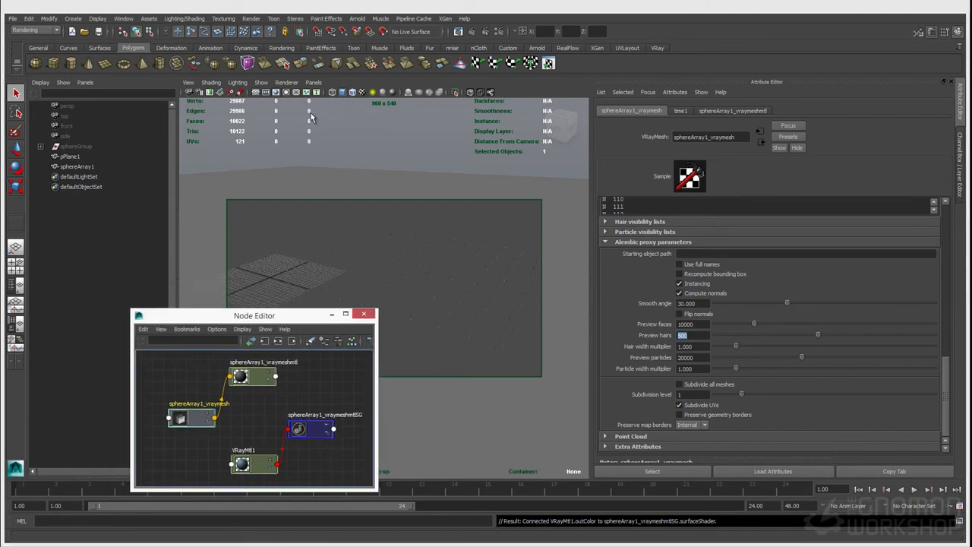
pyautogui.click(73, 19)
pyautogui.moveTo(106, 62)
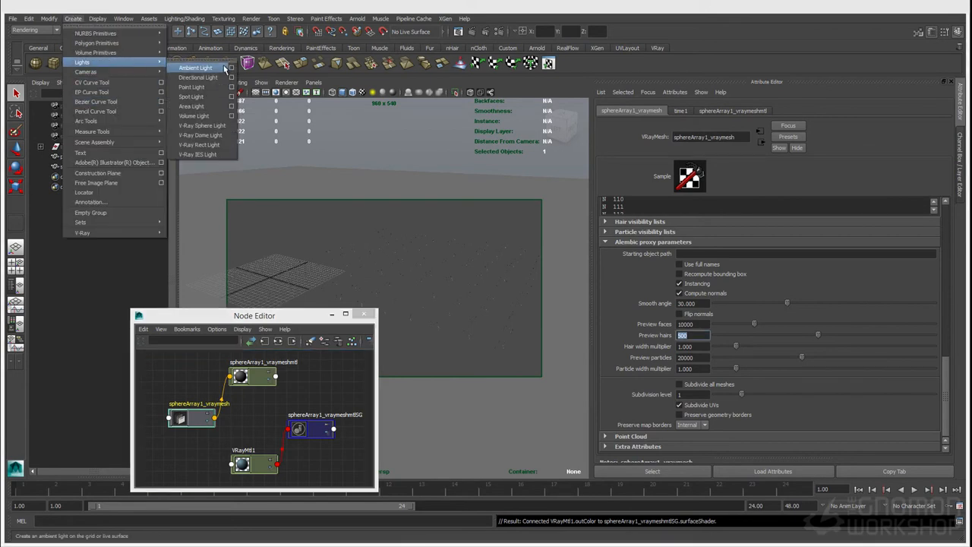
pyautogui.click(209, 133)
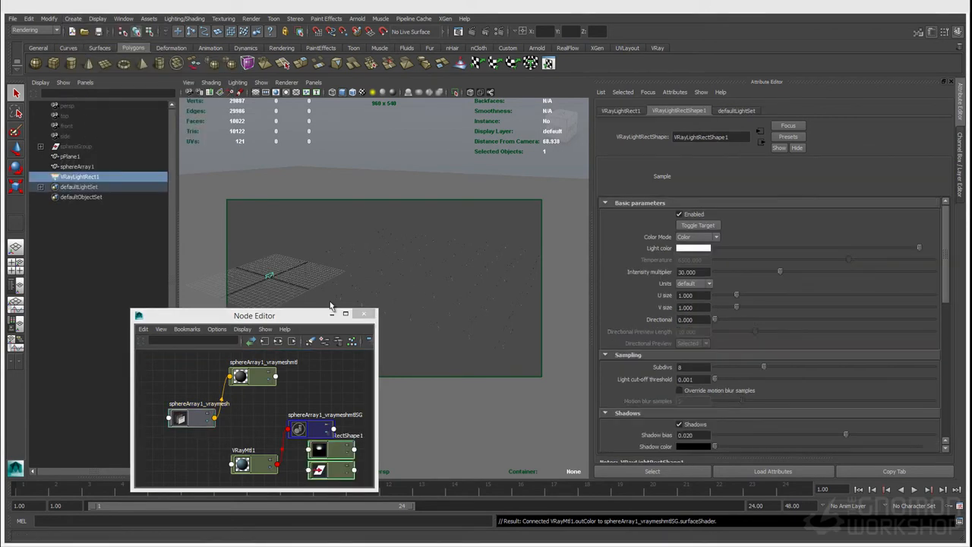
# - Scale up the V-Ray rect light, rotate it to face down, and place it above the sphere array
pyautogui.press('r')
pyautogui.moveTo(270, 278); pyautogui.dragTo(366, 273)
pyautogui.press('e')
pyautogui.moveTo(290, 251); pyautogui.dragTo(278, 146)
pyautogui.press('w')
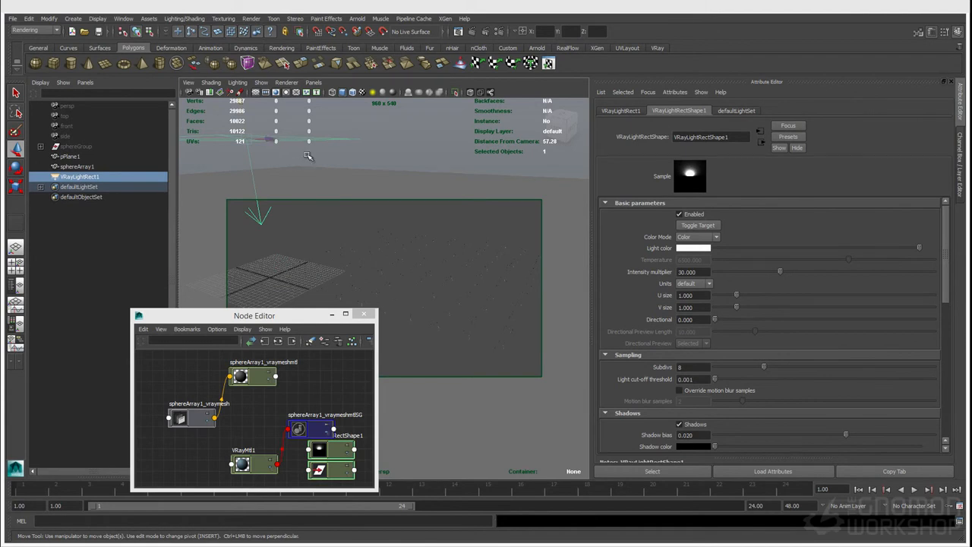
pyautogui.scroll(-3, 310, 167)
pyautogui.moveTo(319, 193); pyautogui.dragTo(483, 186)
pyautogui.scroll(-3, 439, 268)
pyautogui.keyDown('alt'); pyautogui.moveTo(439, 267); pyautogui.dragTo(414, 231); pyautogui.keyUp('alt')
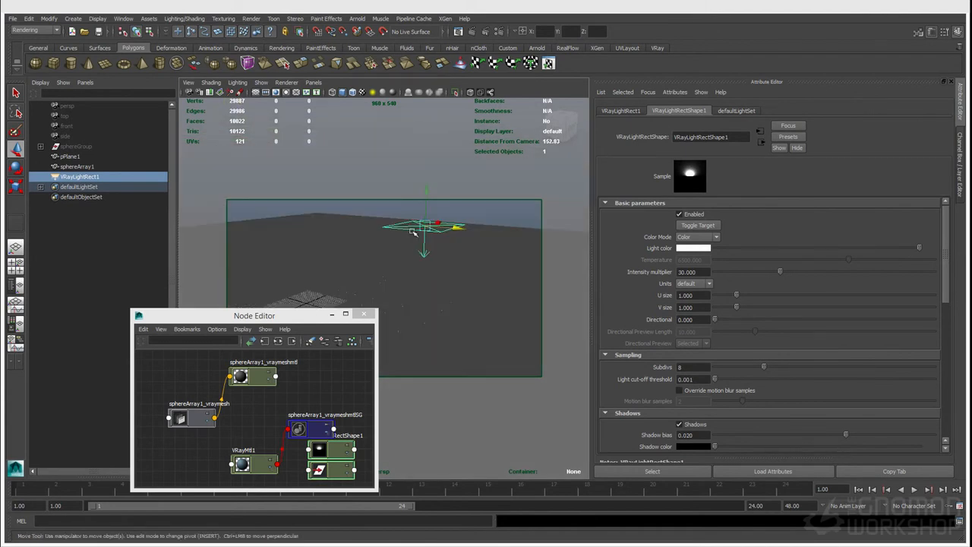
# - Clear the light selection and check the VRayProxy objects option in the V-Ray RT Engine geometry settings
pyautogui.keyDown('alt'); pyautogui.moveTo(422, 285); pyautogui.dragTo(450, 276); pyautogui.keyUp('alt')
pyautogui.scroll(3, 479, 289)
pyautogui.press('q')
pyautogui.click(340, 173)
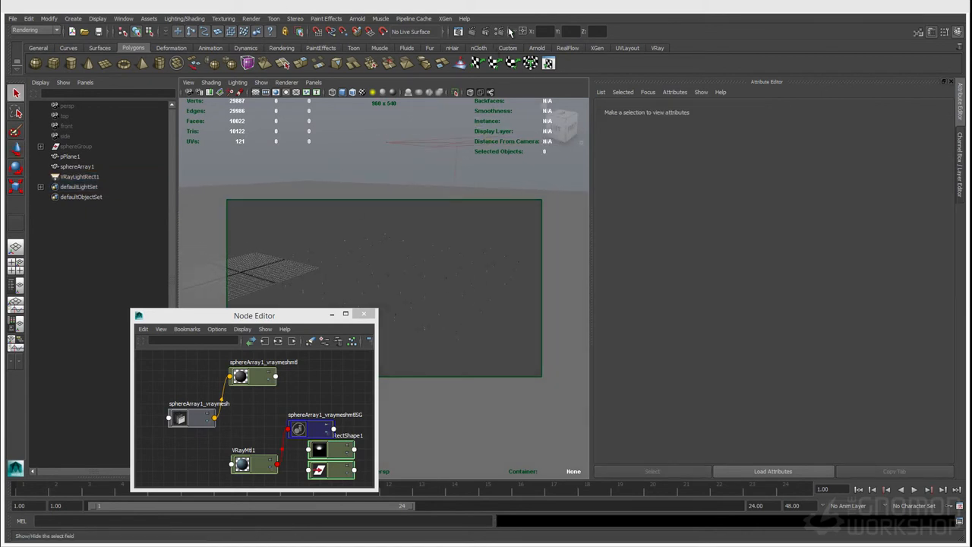
pyautogui.click(501, 31)
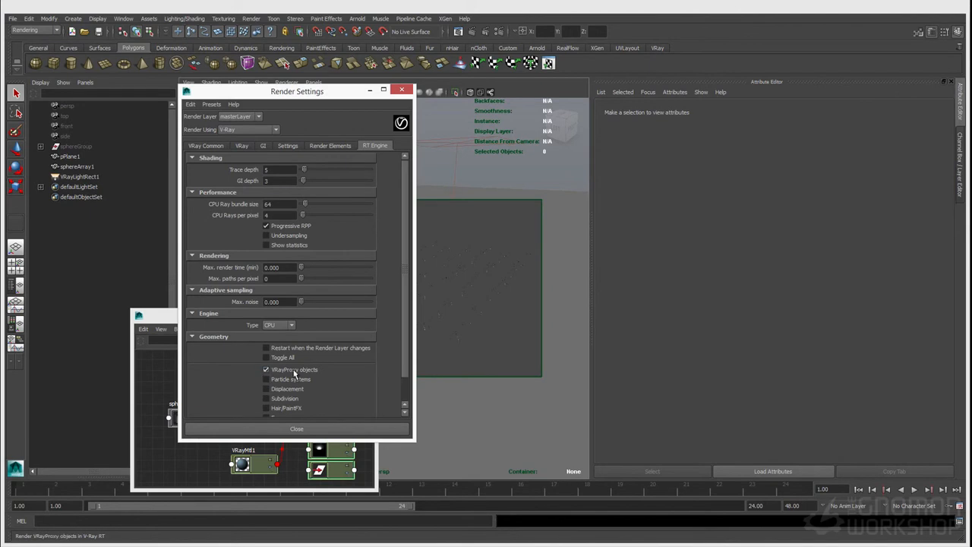
pyautogui.click(409, 91)
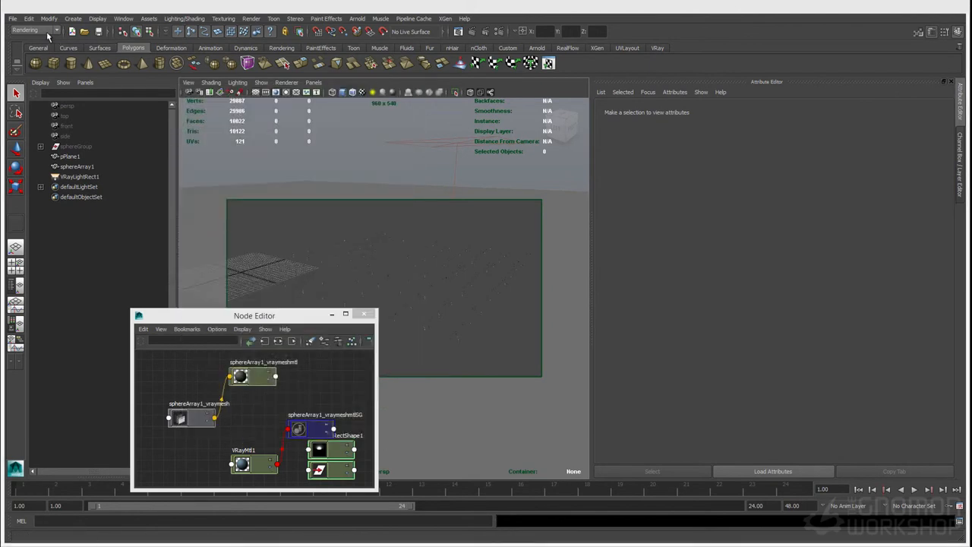
# - Save the scene under the new name ch_proxyABCSphere_exported.mb in the project's scenes folder
pyautogui.click(12, 18)
pyautogui.click(31, 63)
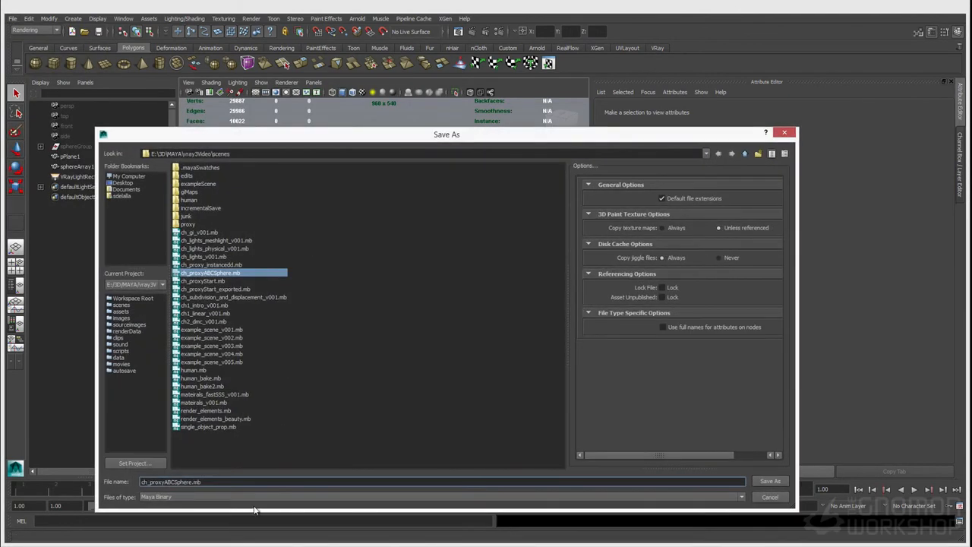
pyautogui.click(190, 483)
pyautogui.write('_exported')
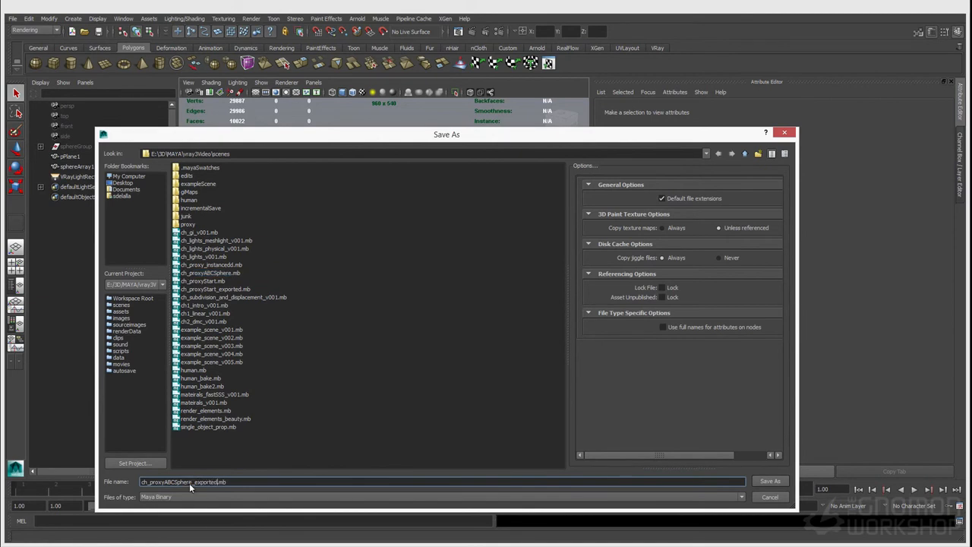
pyautogui.press('Return')
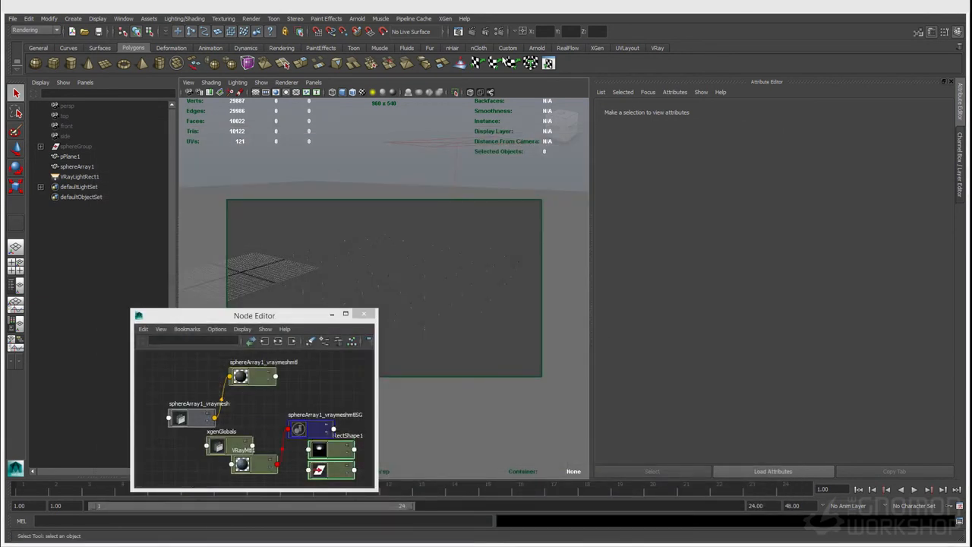
# - Start an interactive V-Ray RT render of the sphere array, reposition the frame buffer, and restart the render
pyautogui.click(490, 31)
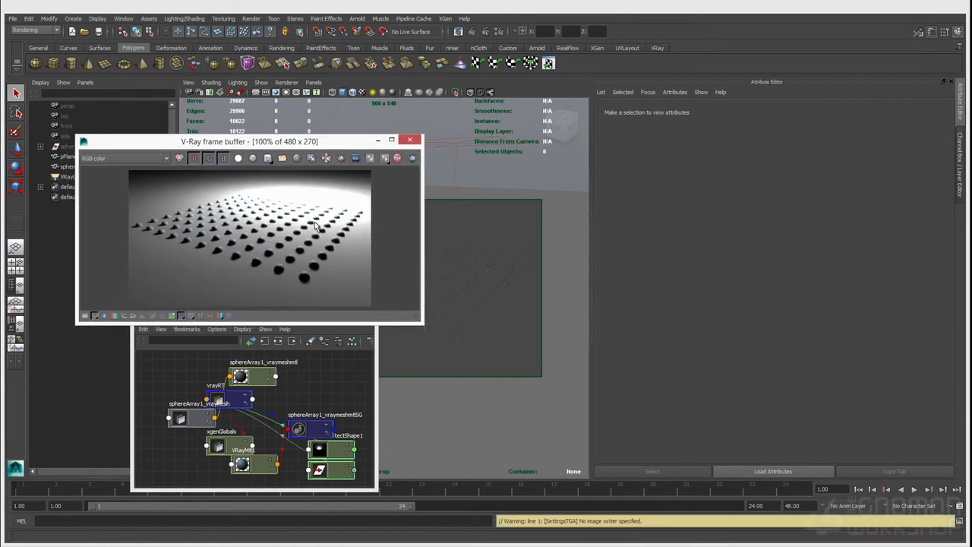
pyautogui.click(409, 139)
pyautogui.click(450, 138)
pyautogui.click(314, 152)
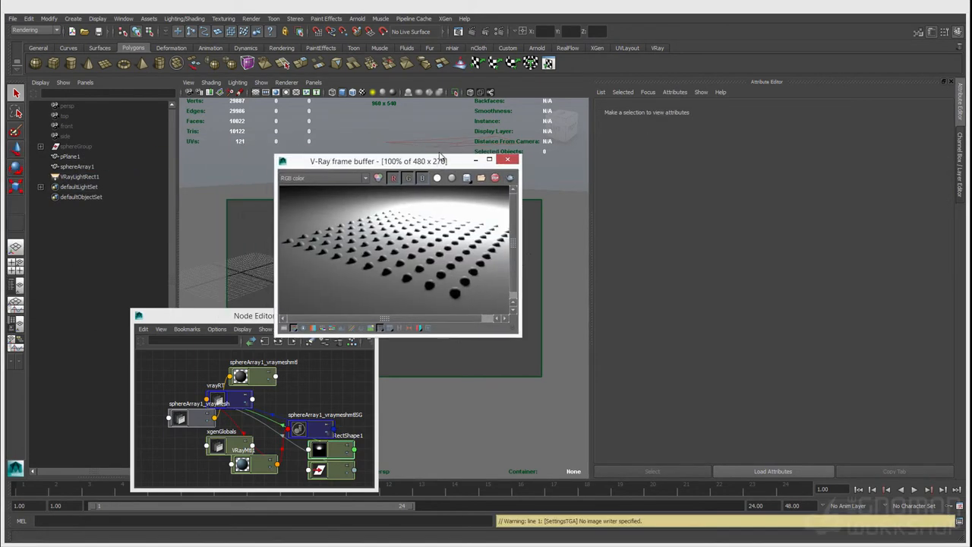
pyautogui.click(345, 135)
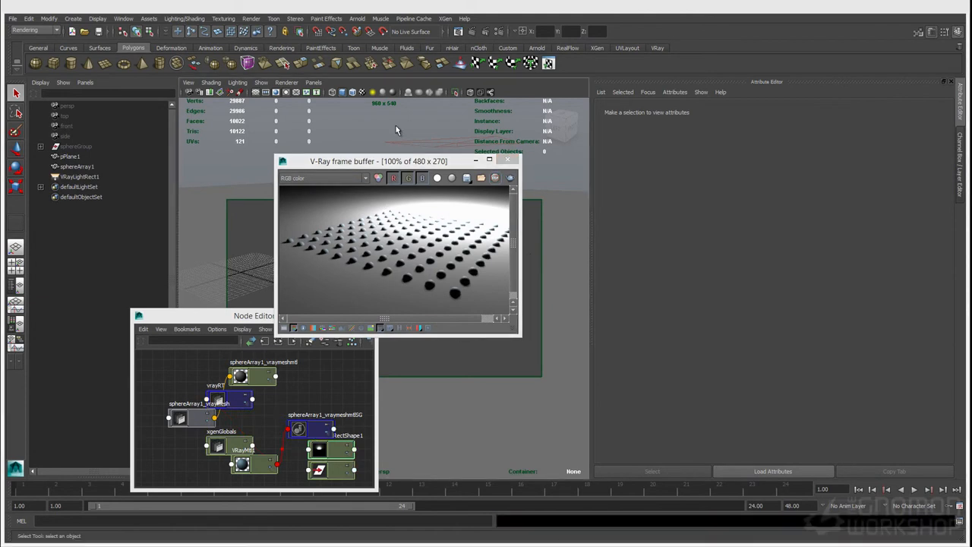
pyautogui.click(486, 32)
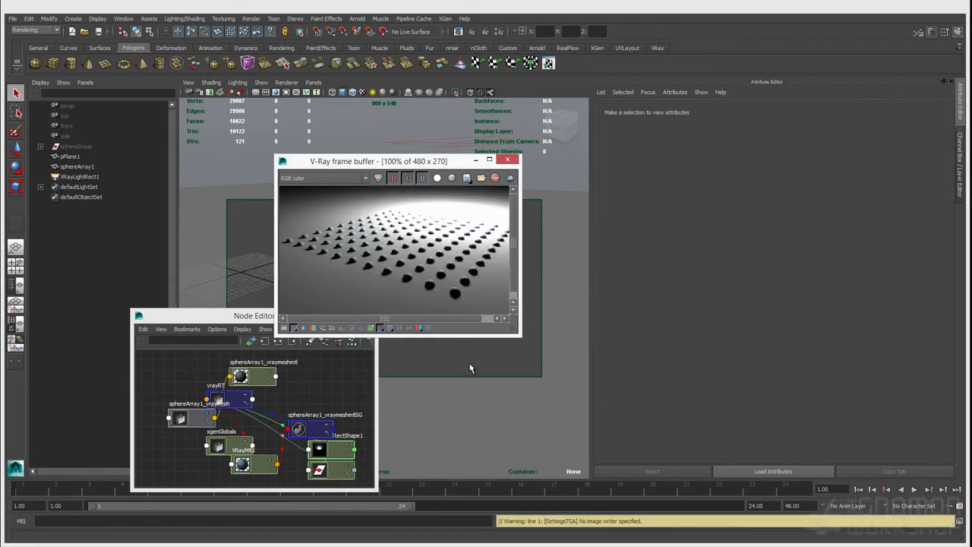
# - Toggle the frame buffer's display color correction, enlarge its window, and show the global color correction controls
pyautogui.click(390, 328)
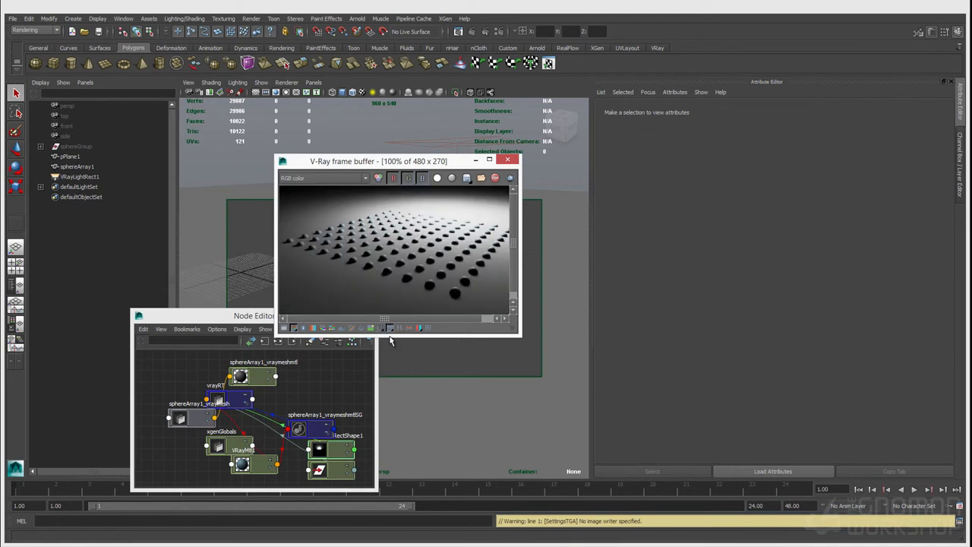
pyautogui.moveTo(521, 334); pyautogui.dragTo(608, 335)
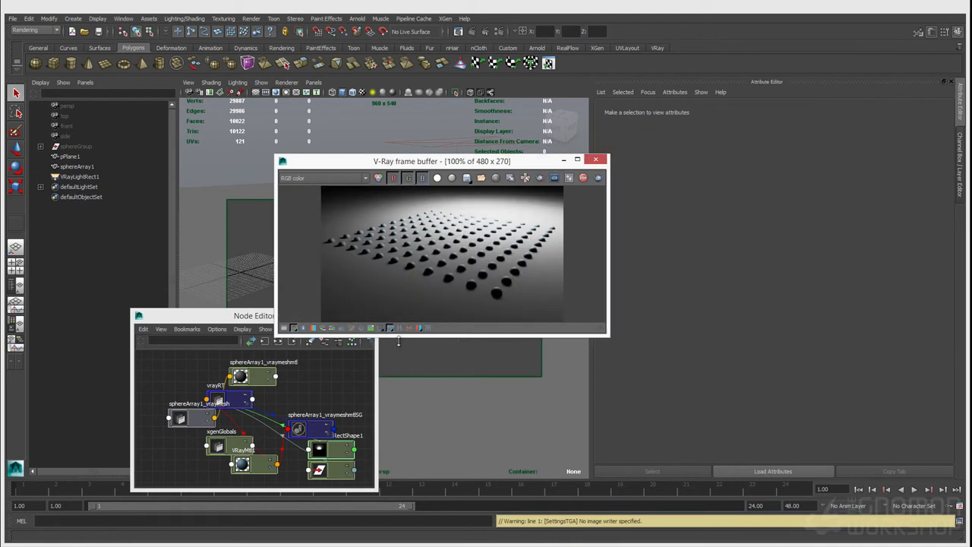
pyautogui.click(284, 329)
pyautogui.moveTo(681, 334); pyautogui.dragTo(698, 460)
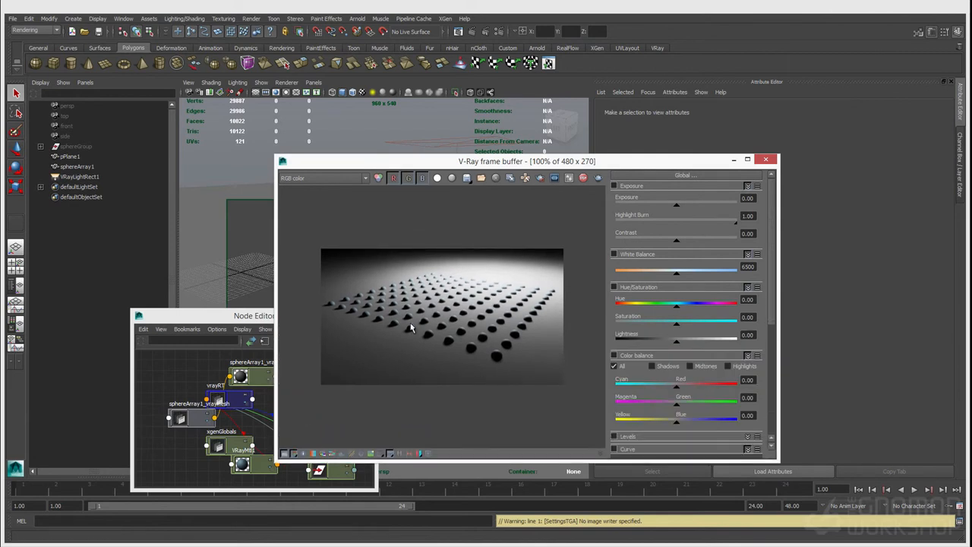
# - Move VRayLightRect1 off to one side of the sphere array, tilt it toward the spheres, and close the frame buffer
pyautogui.moveTo(465, 162); pyautogui.dragTo(615, 188)
pyautogui.click(435, 148)
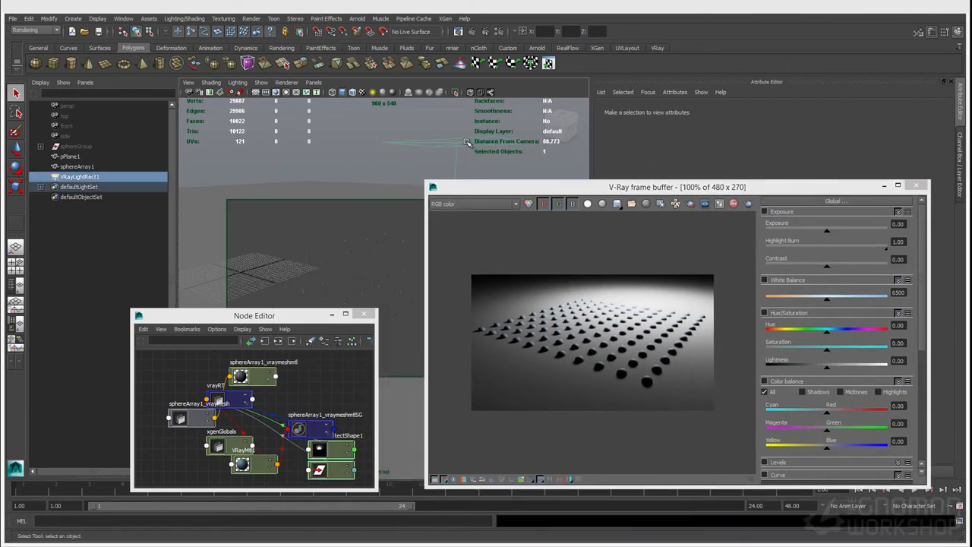
pyautogui.moveTo(435, 148); pyautogui.dragTo(482, 152)
pyautogui.press('w')
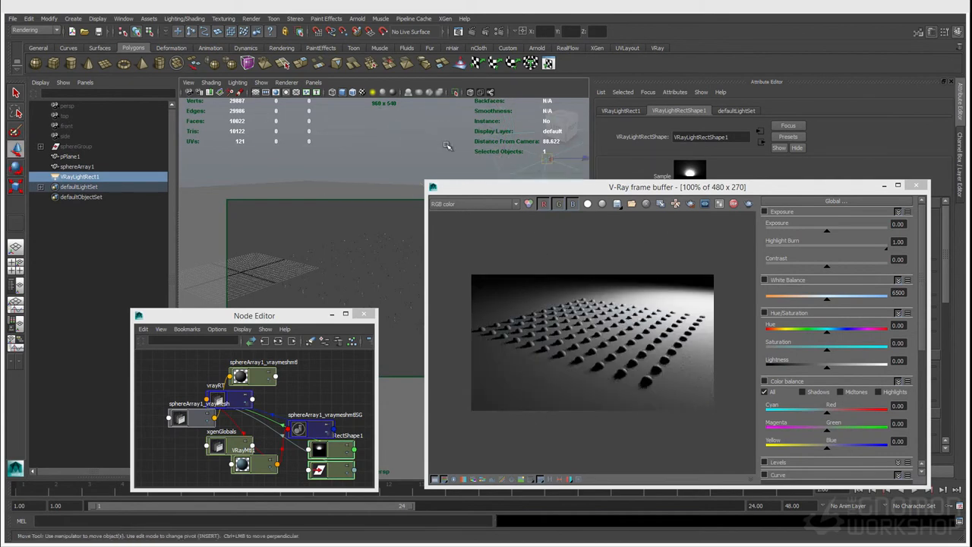
pyautogui.press('e')
pyautogui.moveTo(536, 169); pyautogui.dragTo(540, 151)
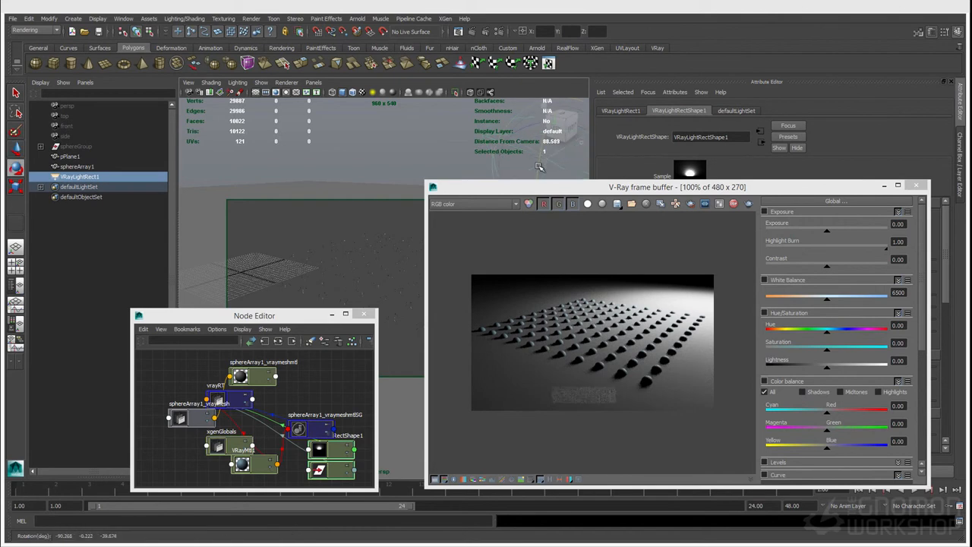
pyautogui.moveTo(738, 186); pyautogui.dragTo(524, 184)
pyautogui.click(704, 179)
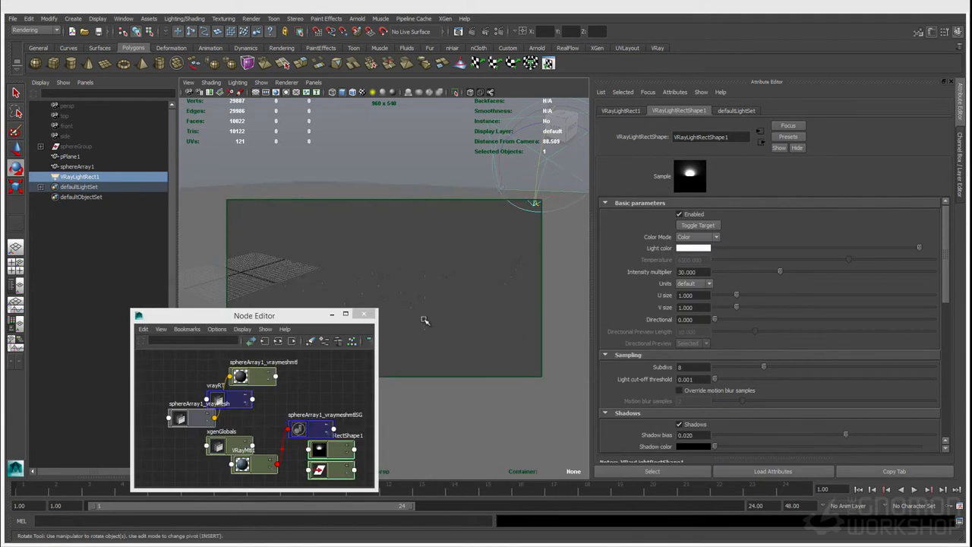
# - Select sphereArray1, review its shape and V-Ray mesh attributes, and close the Node Editor
pyautogui.click(378, 282)
pyautogui.click(378, 278)
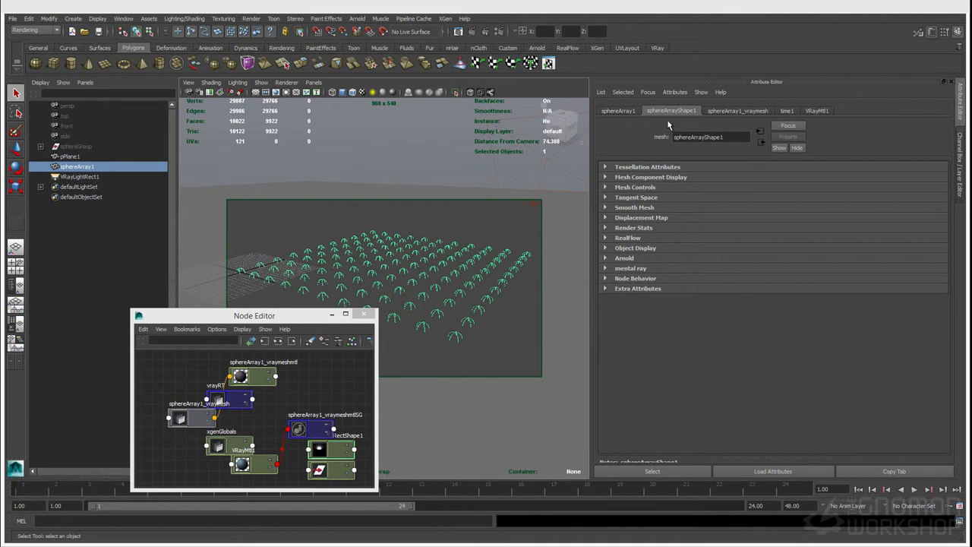
pyautogui.click(743, 112)
pyautogui.click(678, 113)
pyautogui.click(363, 314)
# - Launch the spPaint3d script with the command spPaint3d and add the ground plane pPlane1 as its target surface
pyautogui.click(59, 518)
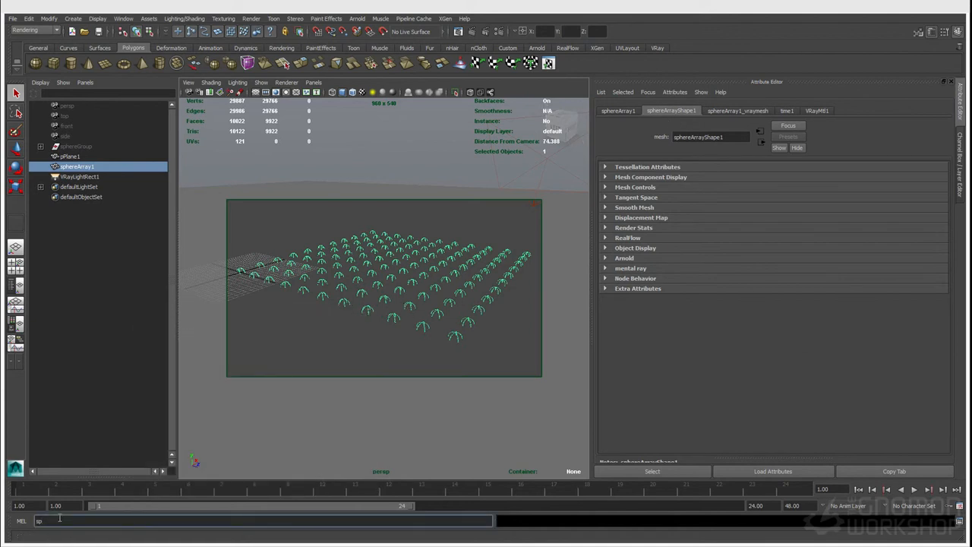
pyautogui.write('spPaint3d')
pyautogui.press('Return')
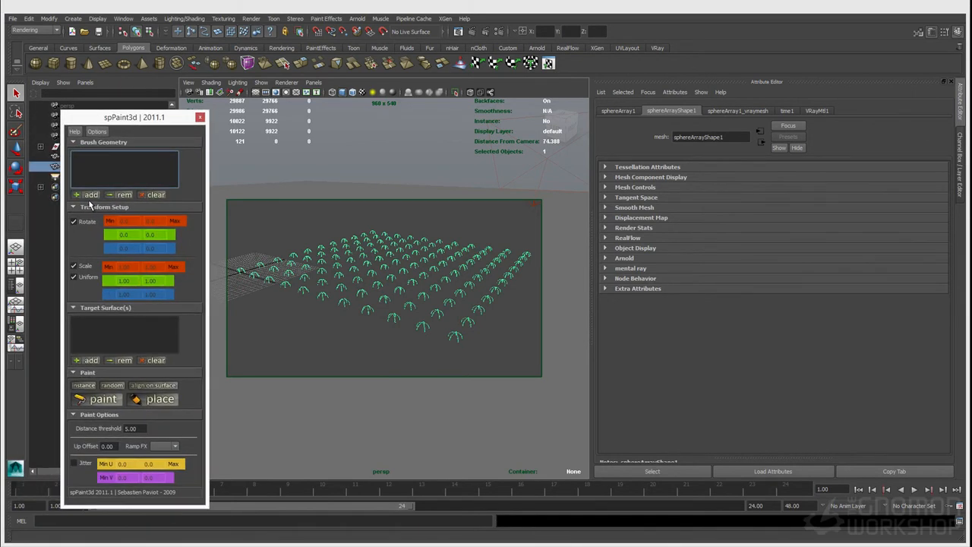
pyautogui.click(282, 210)
pyautogui.click(89, 360)
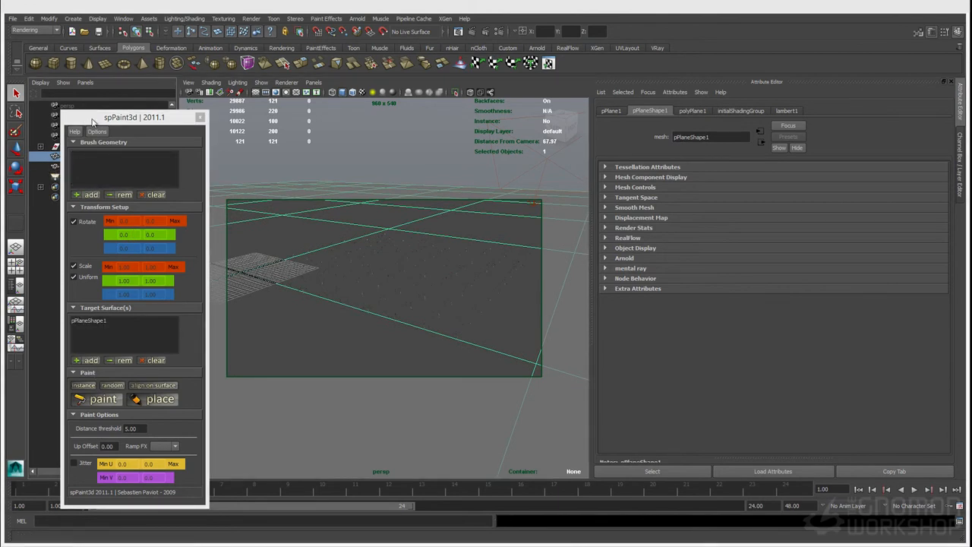
# - Add sphereArray1 as the brush geometry in spPaint3d, with the script window moved clear of the object list
pyautogui.moveTo(86, 119); pyautogui.dragTo(141, 119)
pyautogui.click(82, 167)
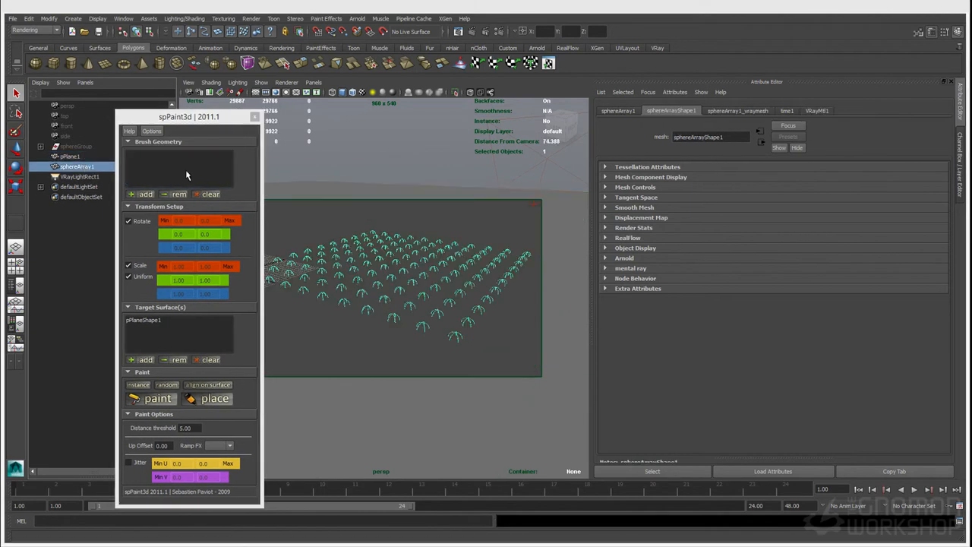
pyautogui.click(135, 196)
pyautogui.click(135, 195)
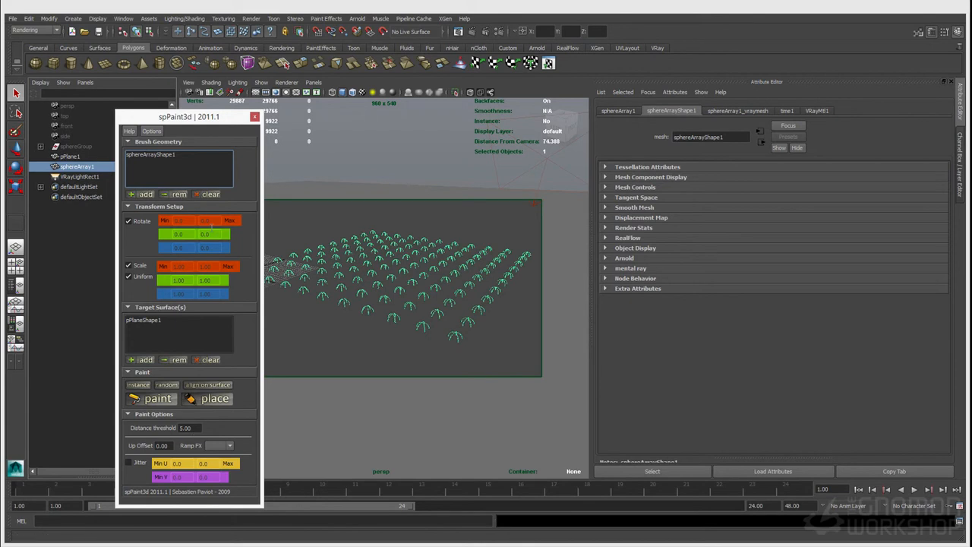
# - Set the brush's maximum Y rotation to 360 and adjust its minimum uniform scale
pyautogui.click(212, 235)
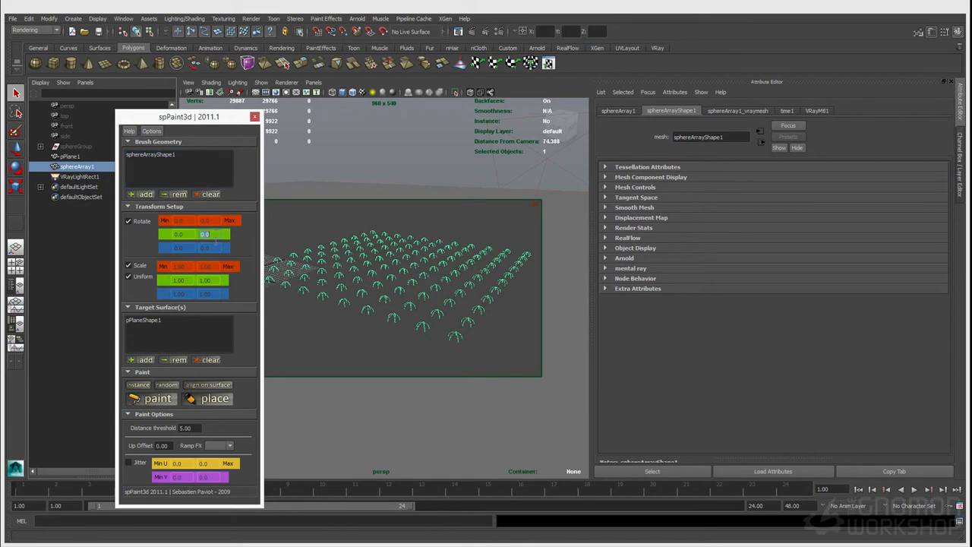
pyautogui.click(189, 267)
pyautogui.press('Tab')
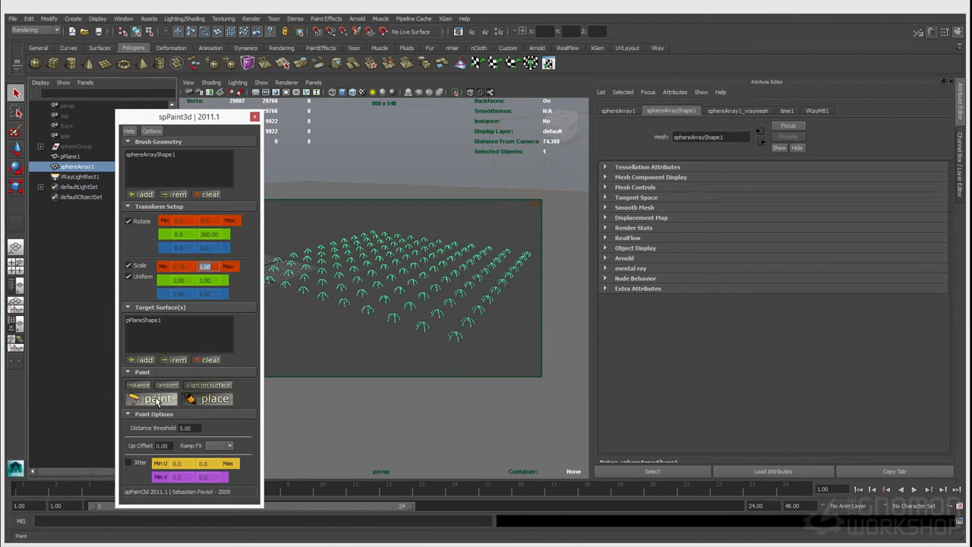
# - Paint copies of the sphere array across the ground plane within the camera frame, and close spPaint3d
pyautogui.click(157, 399)
pyautogui.click(302, 231)
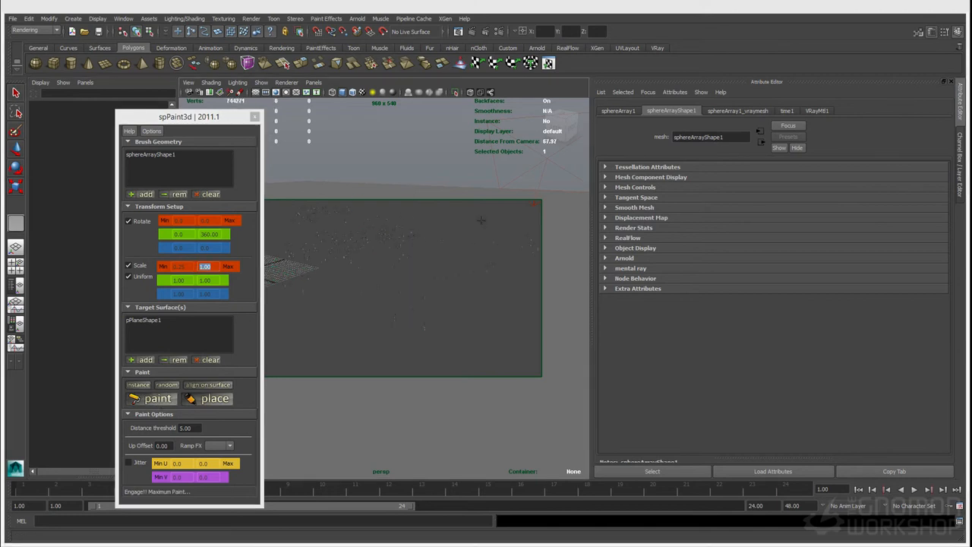
pyautogui.moveTo(402, 292); pyautogui.dragTo(256, 247)
pyautogui.moveTo(355, 211); pyautogui.dragTo(396, 202)
pyautogui.moveTo(312, 201); pyautogui.dragTo(296, 198)
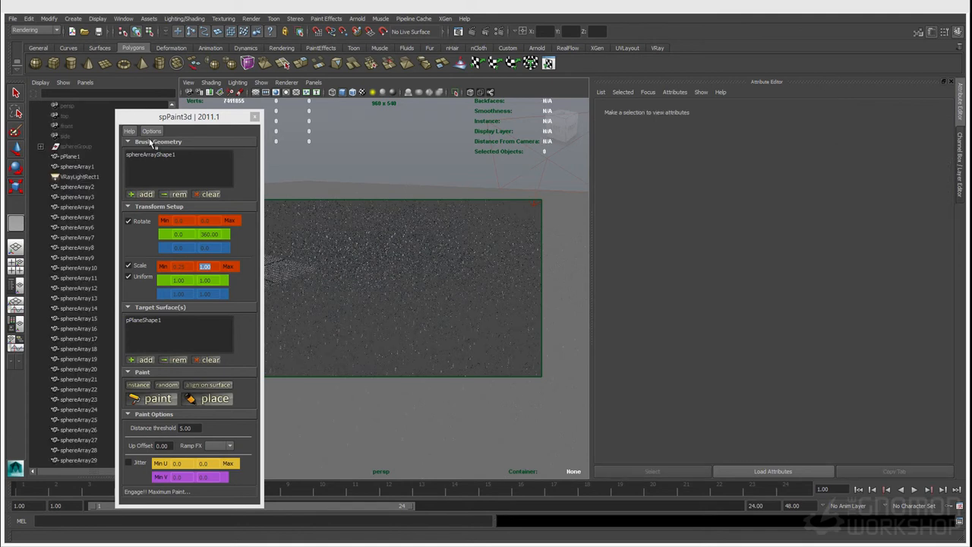
pyautogui.click(255, 117)
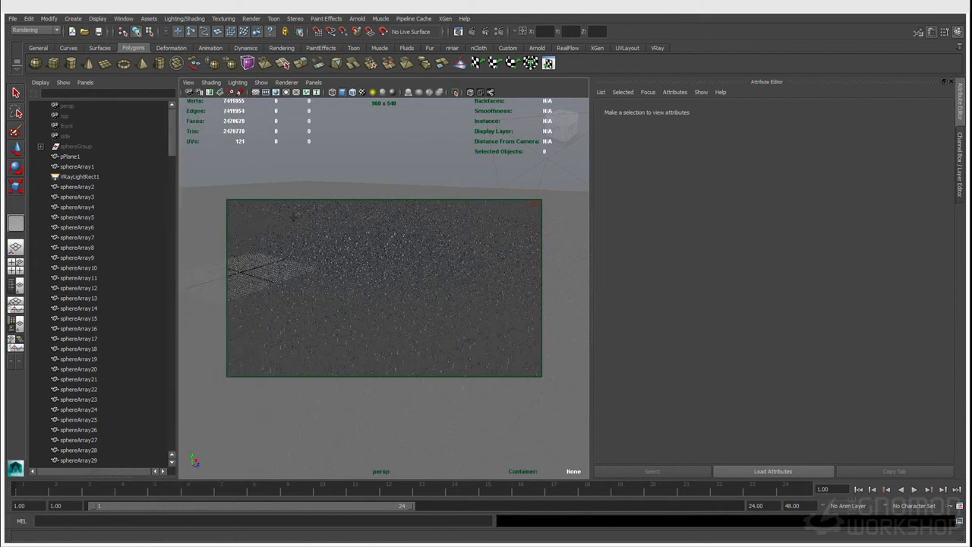
pyautogui.press('q')
# - Hide the original sphereArray1 and select the painted copies sphereArray2 through sphereArray249 to check their coverage
pyautogui.click(91, 167)
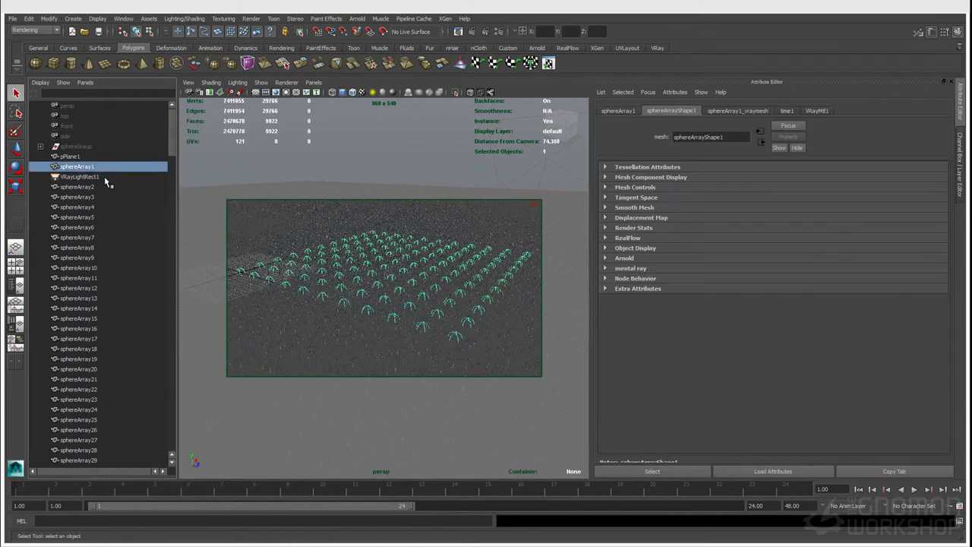
pyautogui.hotkey('ctrl', 'h')
pyautogui.click(104, 188)
pyautogui.scroll(-20, 125, 316)
pyautogui.scroll(-20, 125, 321)
pyautogui.keyDown('shift'); pyautogui.click(102, 439); pyautogui.keyUp('shift')
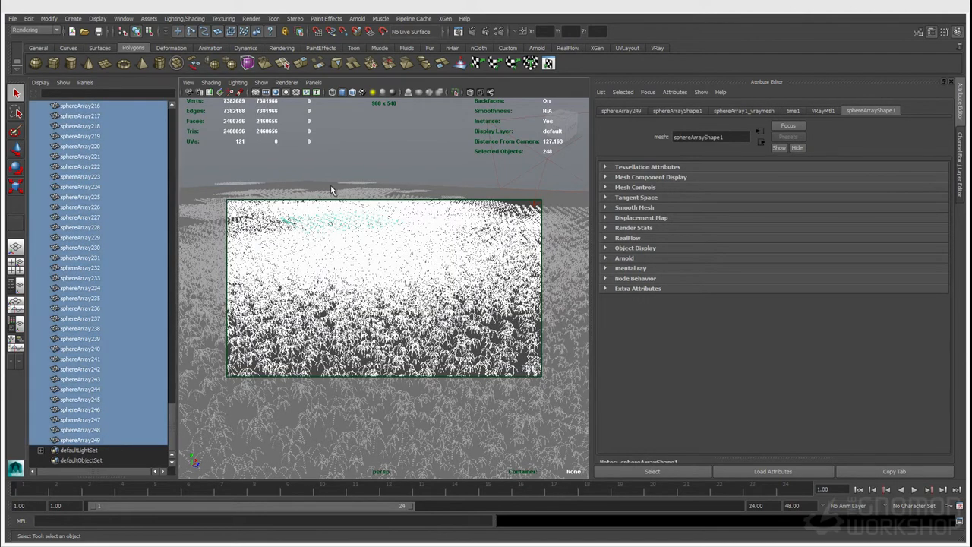
pyautogui.hotkey('ctrl', 'h')
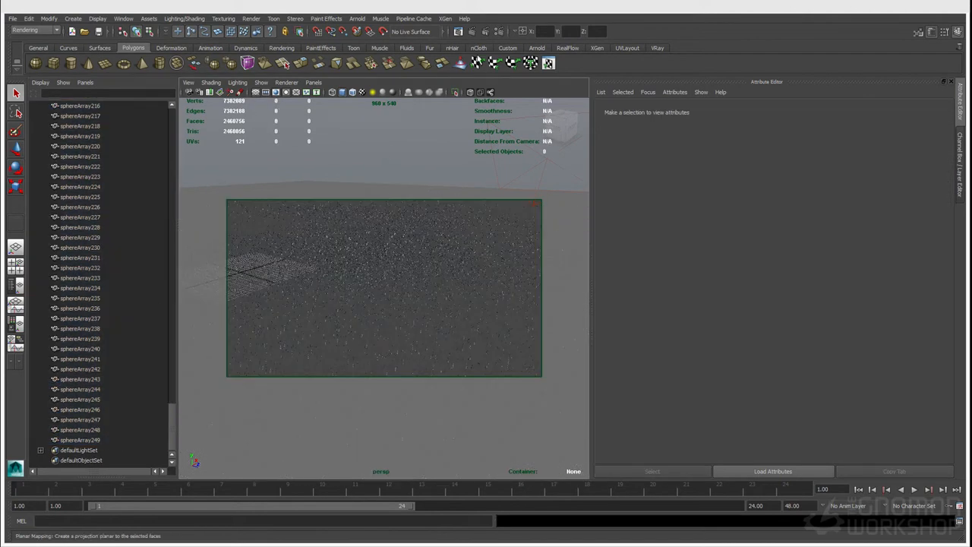
# - Render the painted sphere arrays interactively with V-Ray RT, clear the selection, and run the render again
pyautogui.click(495, 31)
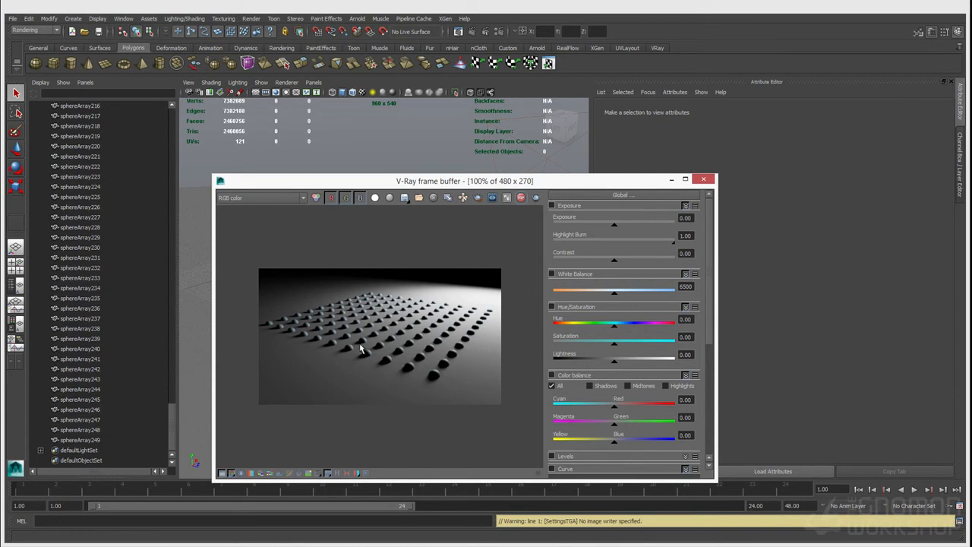
pyautogui.moveTo(373, 182); pyautogui.dragTo(457, 155)
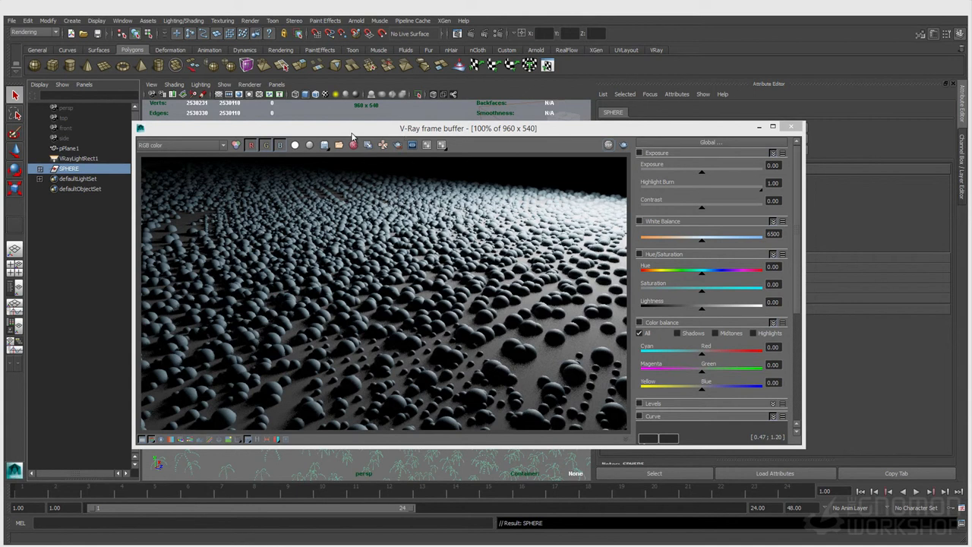
pyautogui.moveTo(353, 136); pyautogui.dragTo(381, 142)
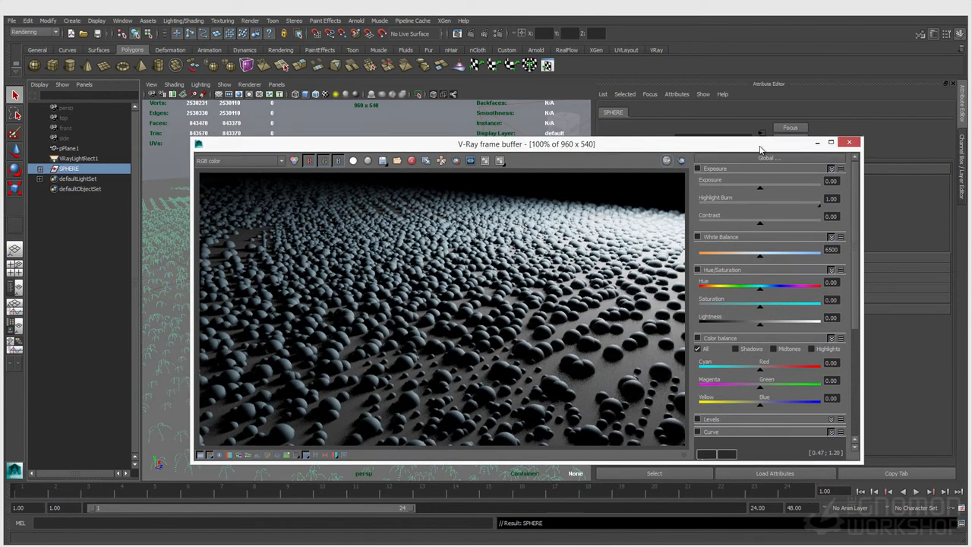
pyautogui.moveTo(749, 138); pyautogui.dragTo(778, 148)
pyautogui.click(317, 131)
pyautogui.click(485, 33)
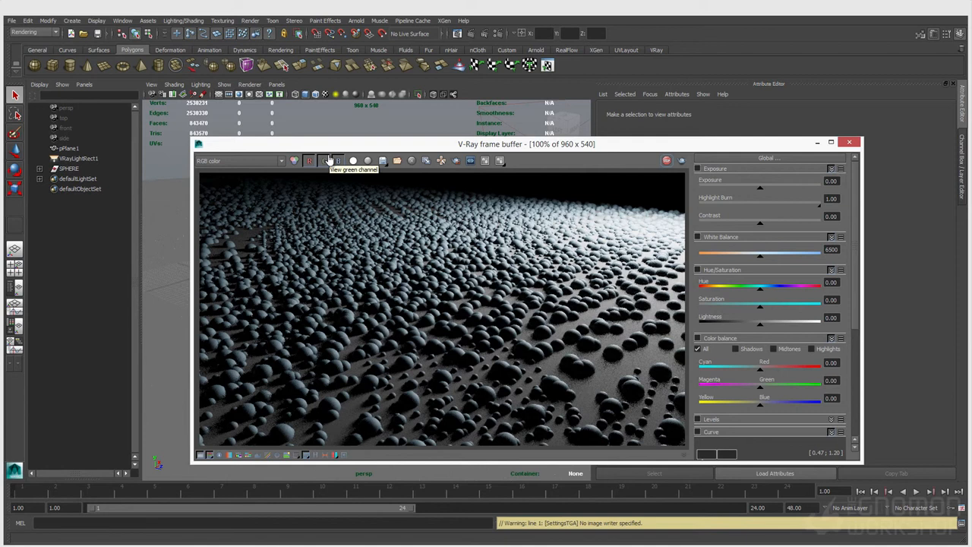
# - Select sphereArray5 inside the SPHERE group and assign it a new VRayMtl material
pyautogui.moveTo(322, 148); pyautogui.dragTo(369, 173)
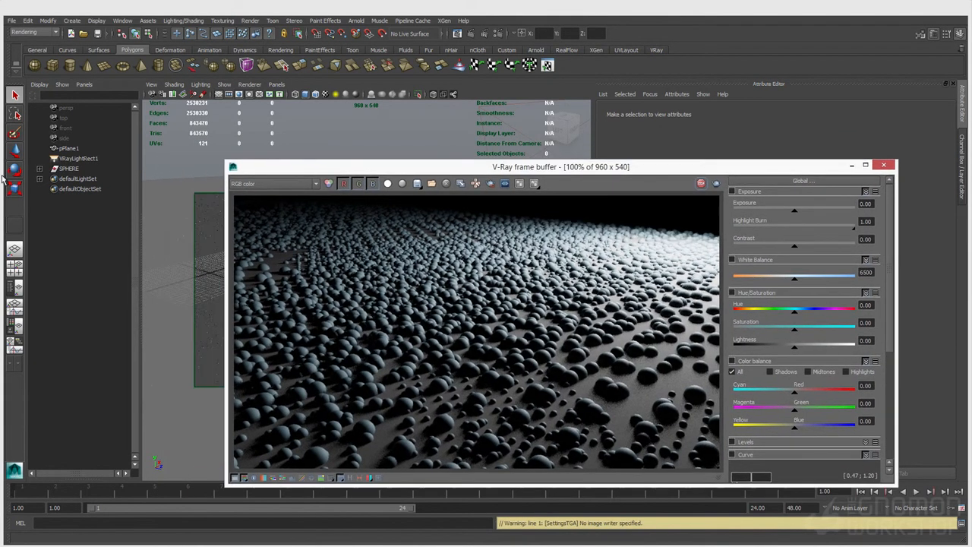
pyautogui.click(39, 168)
pyautogui.click(86, 220)
pyautogui.moveTo(268, 168); pyautogui.dragTo(369, 138)
pyautogui.moveTo(298, 131); pyautogui.dragTo(367, 416, button='right')
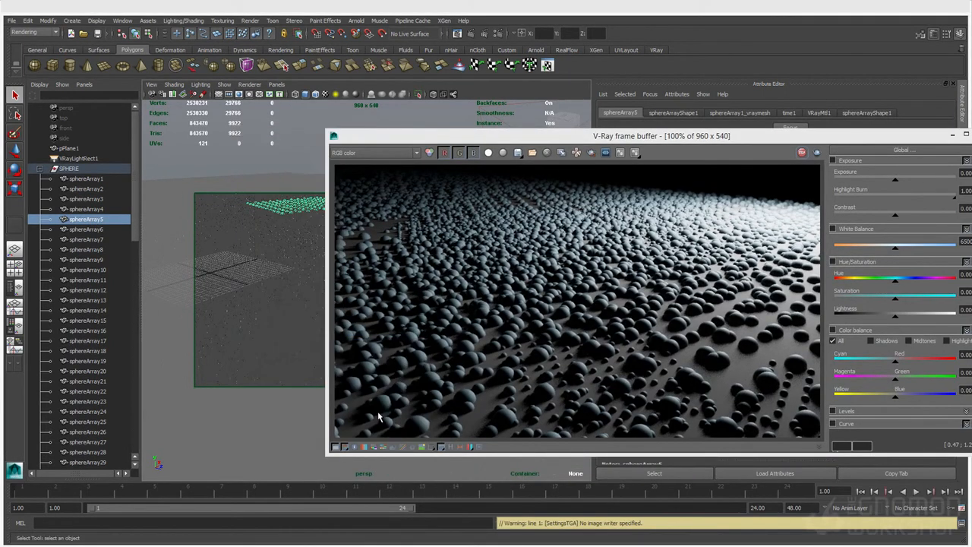
pyautogui.moveTo(489, 139); pyautogui.dragTo(256, 229)
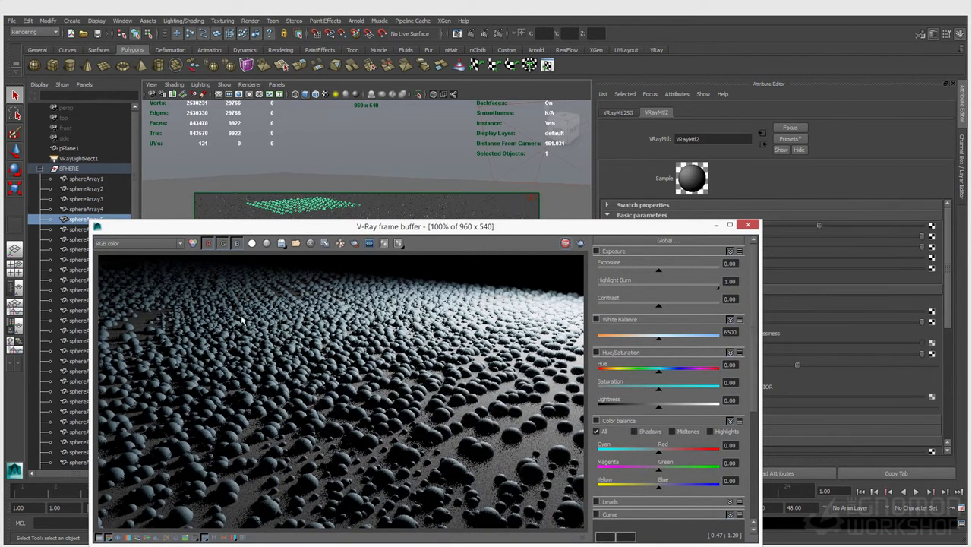
pyautogui.moveTo(669, 235); pyautogui.dragTo(612, 301)
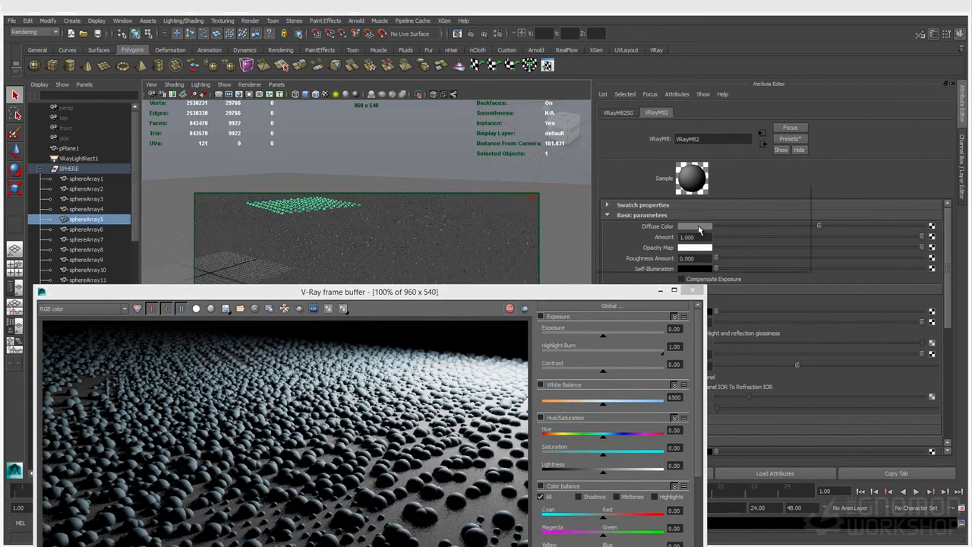
# - Set the VRayMtl2 diffuse color to red, check the array in the V-Ray frame buffer, and close the buffer
pyautogui.click(704, 229)
pyautogui.click(657, 203)
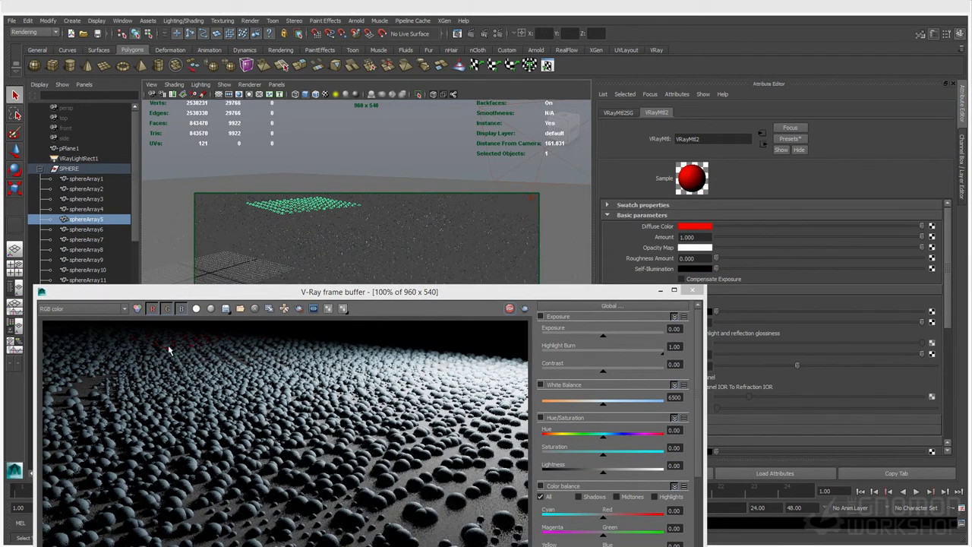
pyautogui.moveTo(230, 293); pyautogui.dragTo(266, 249)
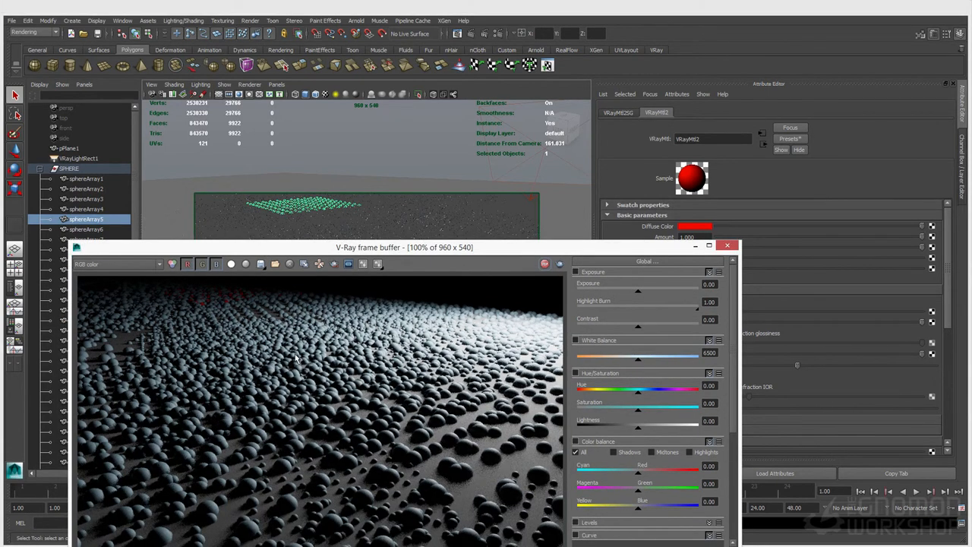
pyautogui.moveTo(273, 251); pyautogui.dragTo(352, 225)
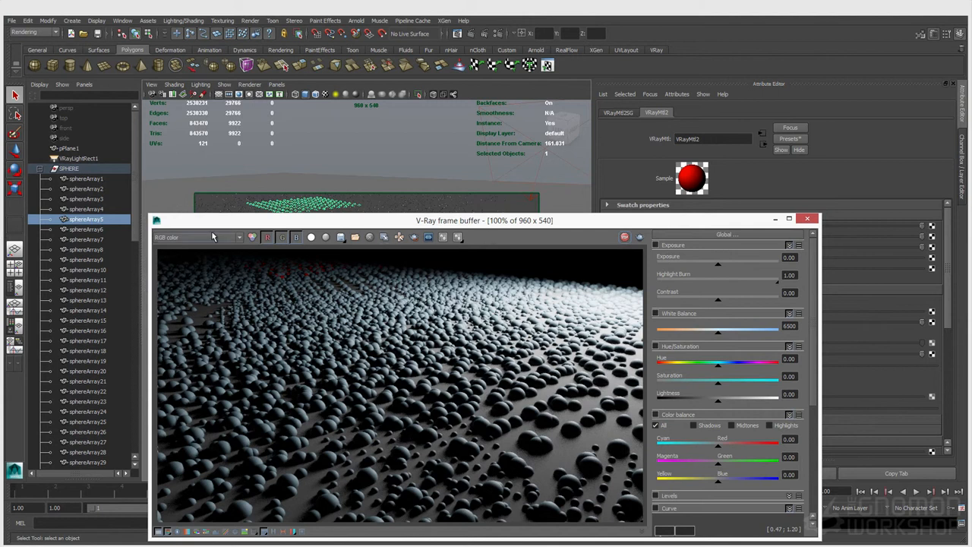
pyautogui.moveTo(201, 225); pyautogui.dragTo(221, 220)
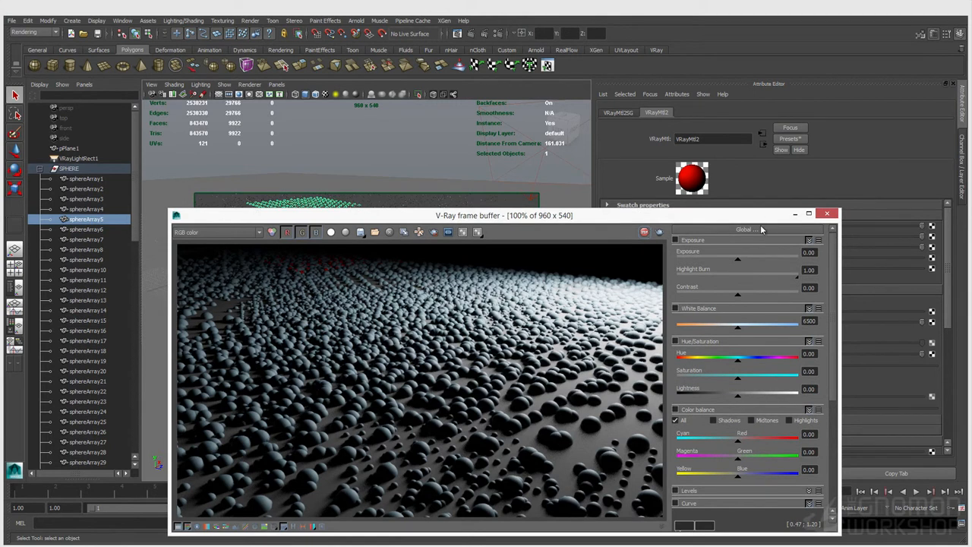
pyautogui.click(828, 216)
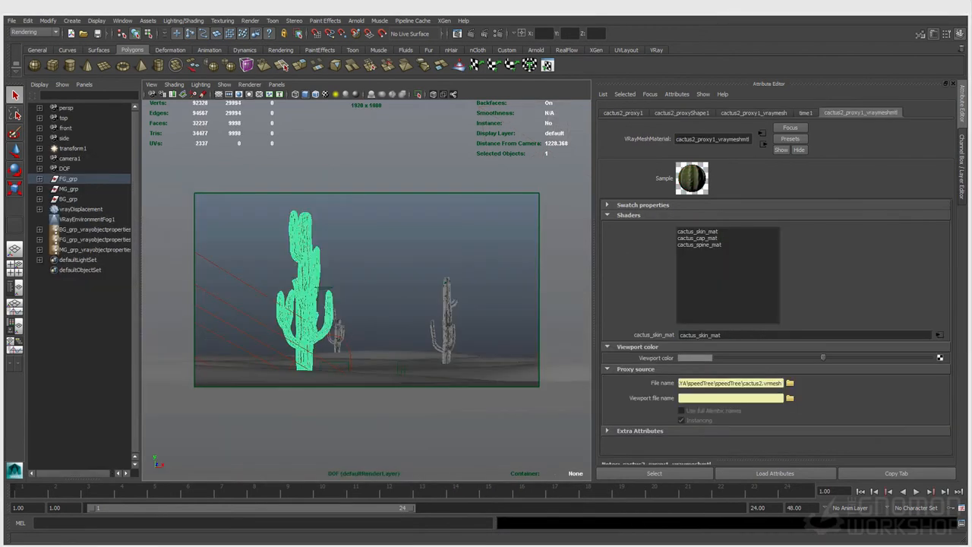
# - Import the Alembic file SaguaroCactus_Med_F_noBranch.abc into the desert cactus scene
pyautogui.click(39, 179)
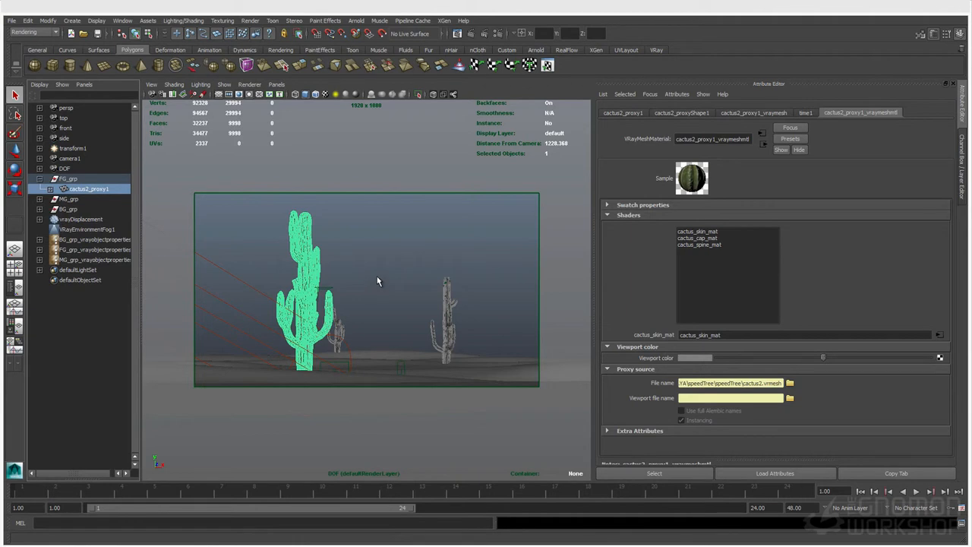
pyautogui.click(414, 218)
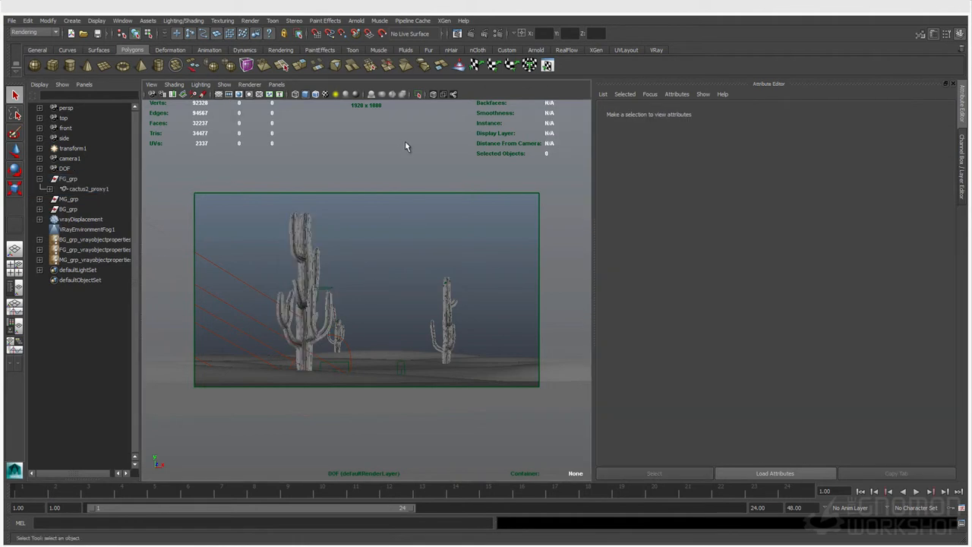
pyautogui.click(410, 22)
pyautogui.moveTo(420, 35)
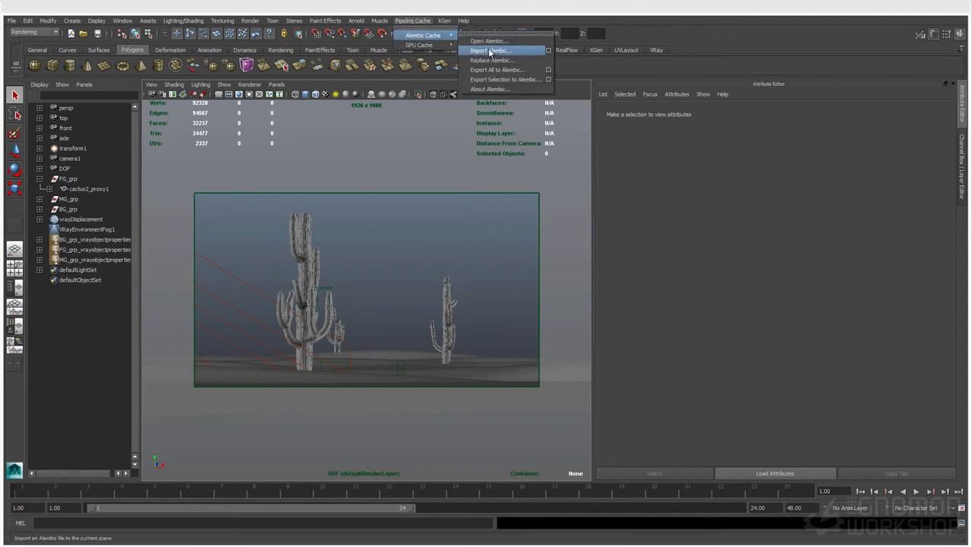
pyautogui.click(487, 51)
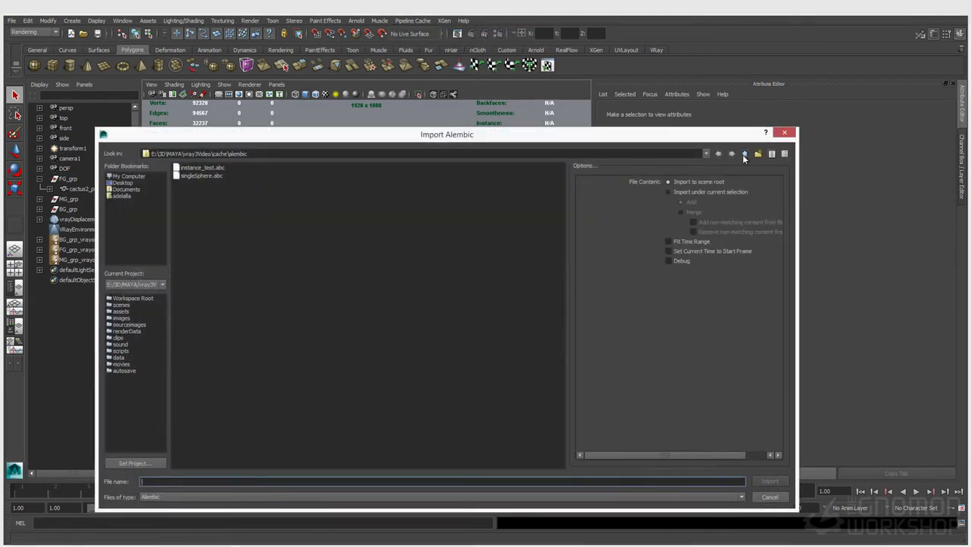
pyautogui.click(745, 154)
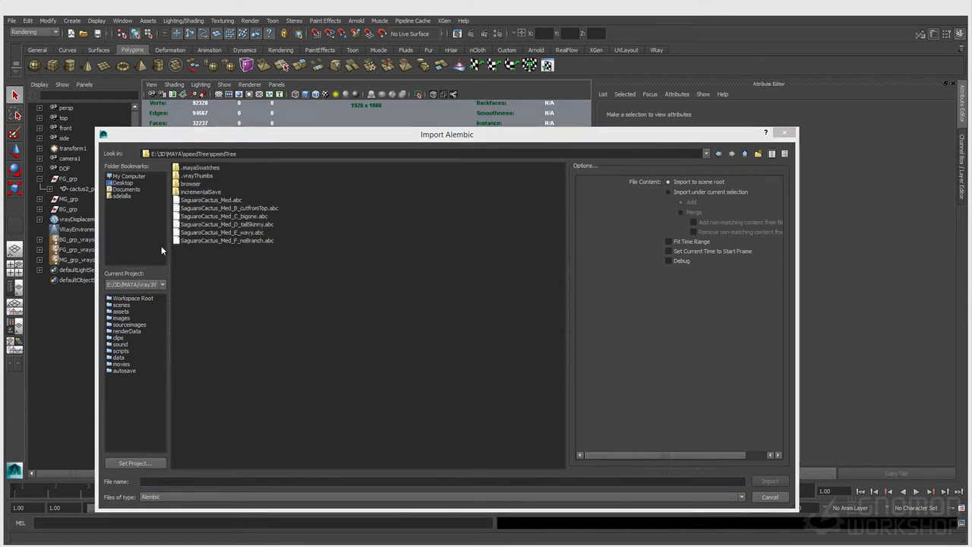
pyautogui.click(245, 240)
pyautogui.click(770, 480)
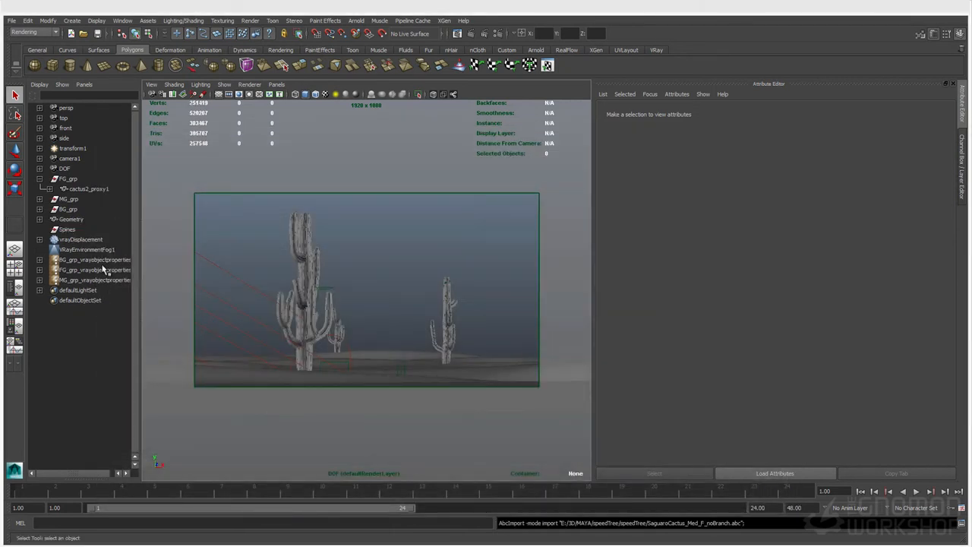
# - Scale up the imported Geometry group and move it up and over beside the foreground cactus
pyautogui.click(72, 219)
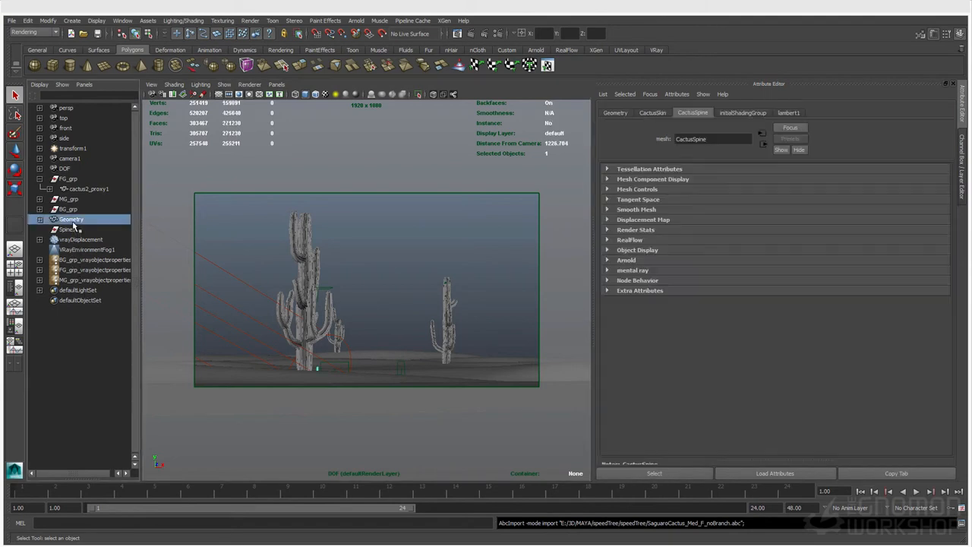
pyautogui.press('r')
pyautogui.moveTo(318, 374); pyautogui.dragTo(379, 363)
pyautogui.press('w')
pyautogui.moveTo(318, 375); pyautogui.dragTo(390, 337)
pyautogui.press('q')
pyautogui.click(358, 279)
pyautogui.click(377, 278)
# - Inspect the CactusSkin and CactusSpine meshes inside the Geometry group, and delete the group
pyautogui.click(40, 218)
pyautogui.click(84, 230)
pyautogui.click(93, 240)
pyautogui.click(91, 230)
pyautogui.click(93, 240)
pyautogui.click(90, 231)
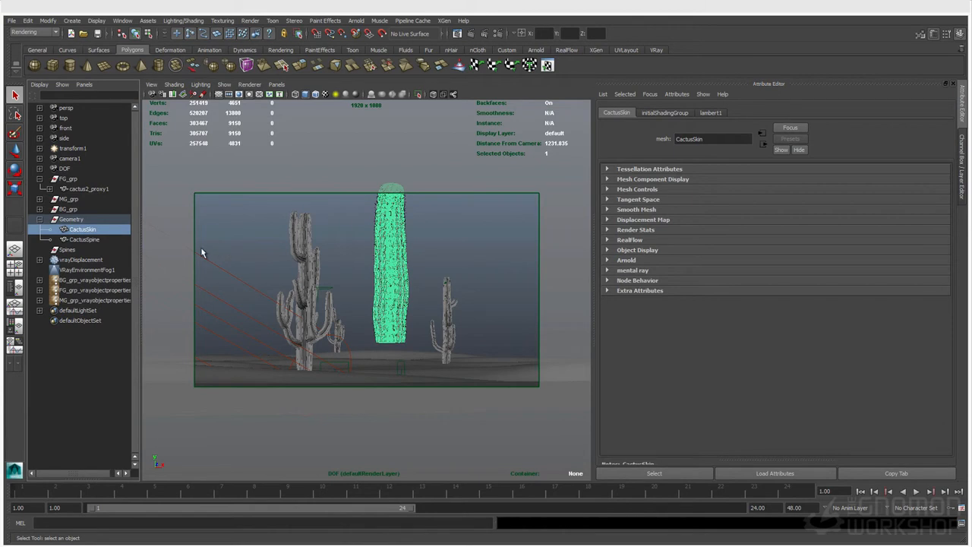
pyautogui.click(109, 220)
pyautogui.press('Delete')
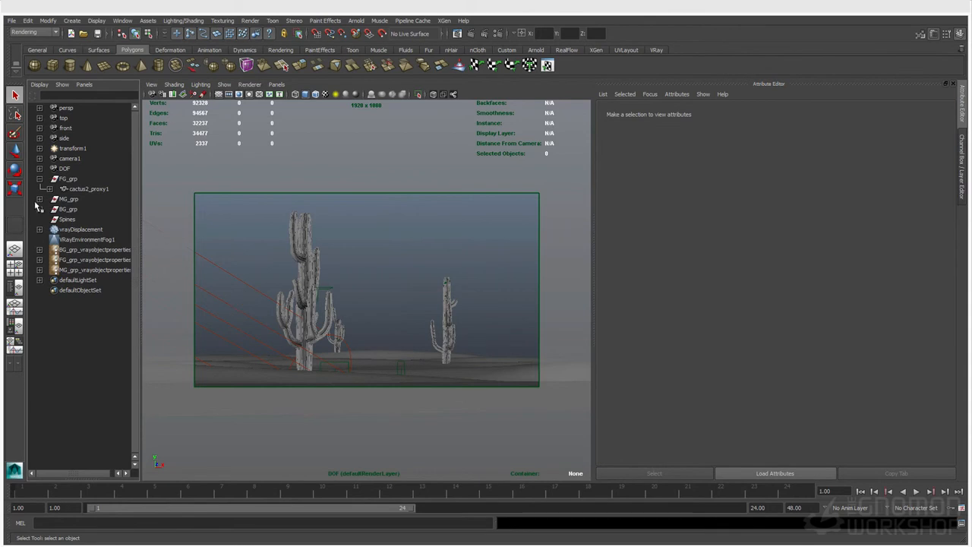
# - View the whole ground and its cacti through the persp camera, with cactus2_proxy1 selected and its channels shown
pyautogui.click(302, 260)
pyautogui.click(276, 85)
pyautogui.moveTo(289, 94)
pyautogui.click(367, 121)
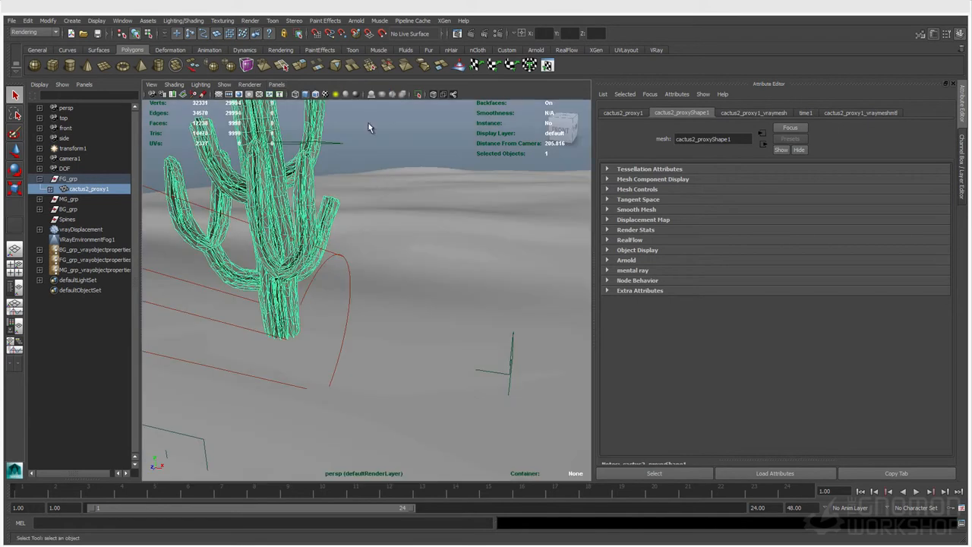
pyautogui.keyDown('alt'); pyautogui.moveTo(377, 221); pyautogui.dragTo(284, 223, button='right'); pyautogui.keyUp('alt')
pyautogui.keyDown('alt'); pyautogui.moveTo(284, 223); pyautogui.dragTo(332, 239); pyautogui.keyUp('alt')
pyautogui.keyDown('alt'); pyautogui.moveTo(332, 240); pyautogui.dragTo(371, 297, button='middle'); pyautogui.keyUp('alt')
pyautogui.keyDown('alt'); pyautogui.moveTo(371, 298); pyautogui.dragTo(355, 300); pyautogui.keyUp('alt')
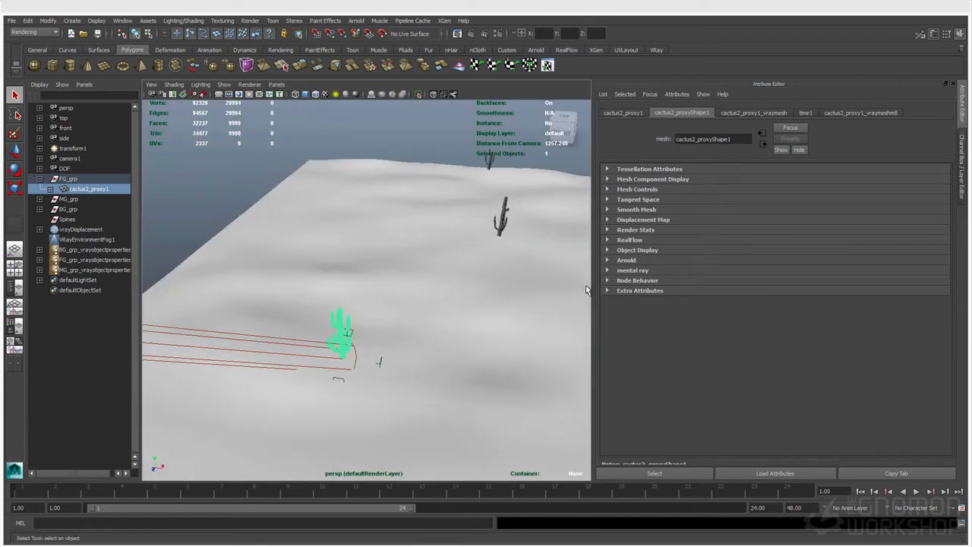
pyautogui.click(961, 162)
pyautogui.keyDown('alt'); pyautogui.moveTo(374, 248); pyautogui.dragTo(379, 241); pyautogui.keyUp('alt')
pyautogui.keyDown('alt'); pyautogui.moveTo(380, 241); pyautogui.dragTo(391, 242, button='middle'); pyautogui.keyUp('alt')
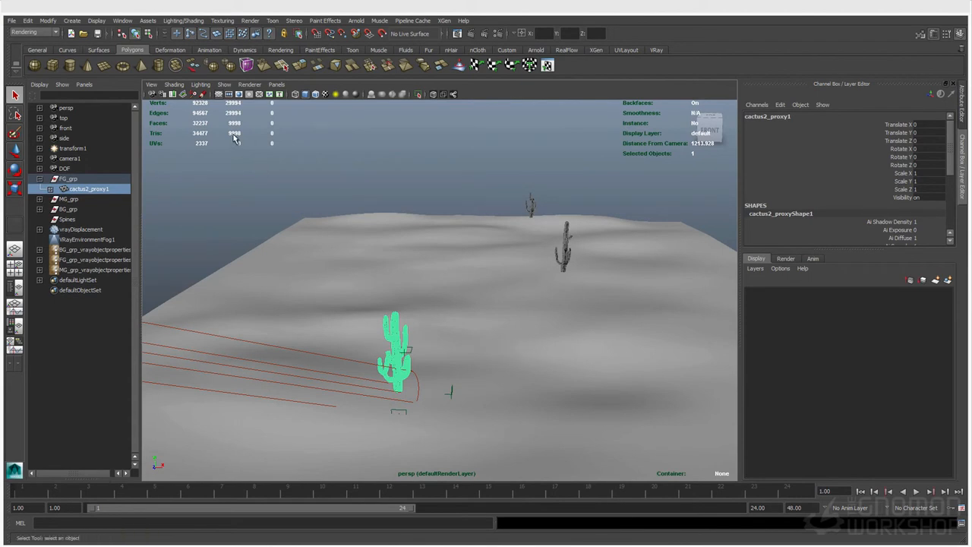
# - Check the polygon statistics of the ground, and look through the BG_grp and MG_grp contents, including cactus3_proxy1
pyautogui.click(242, 161)
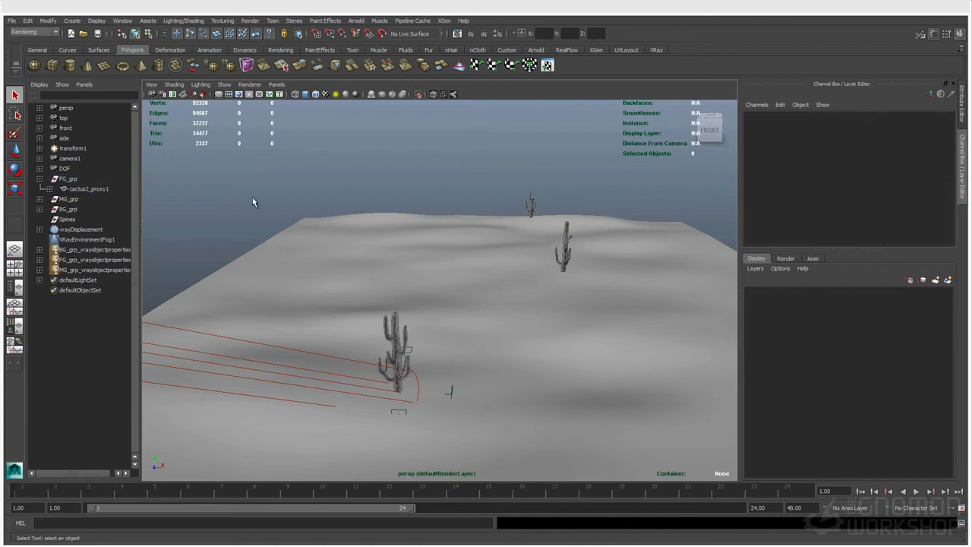
pyautogui.click(282, 270)
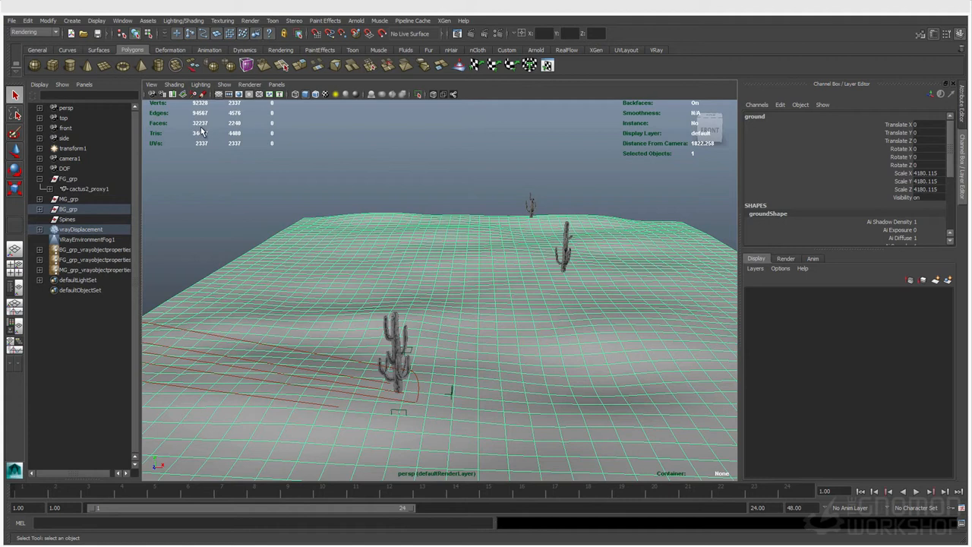
pyautogui.click(319, 176)
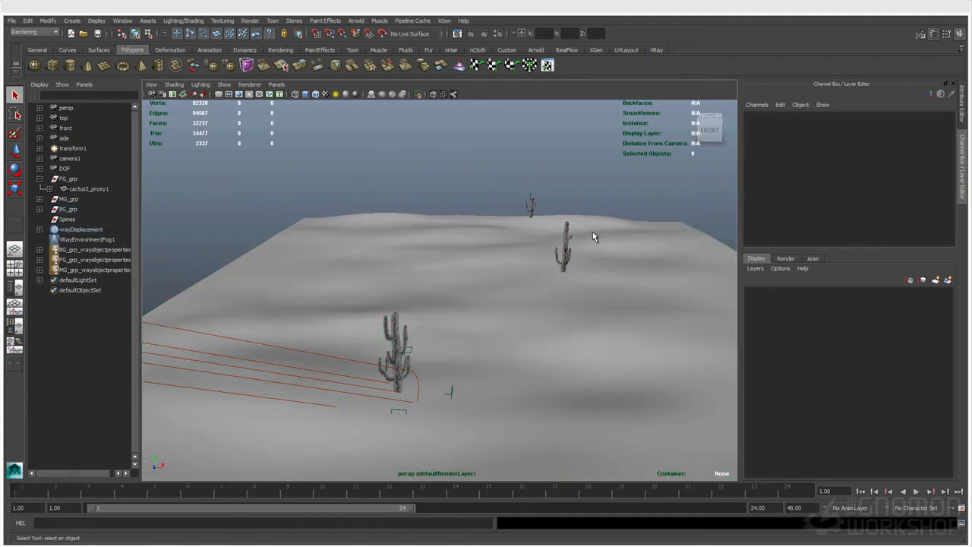
pyautogui.click(40, 209)
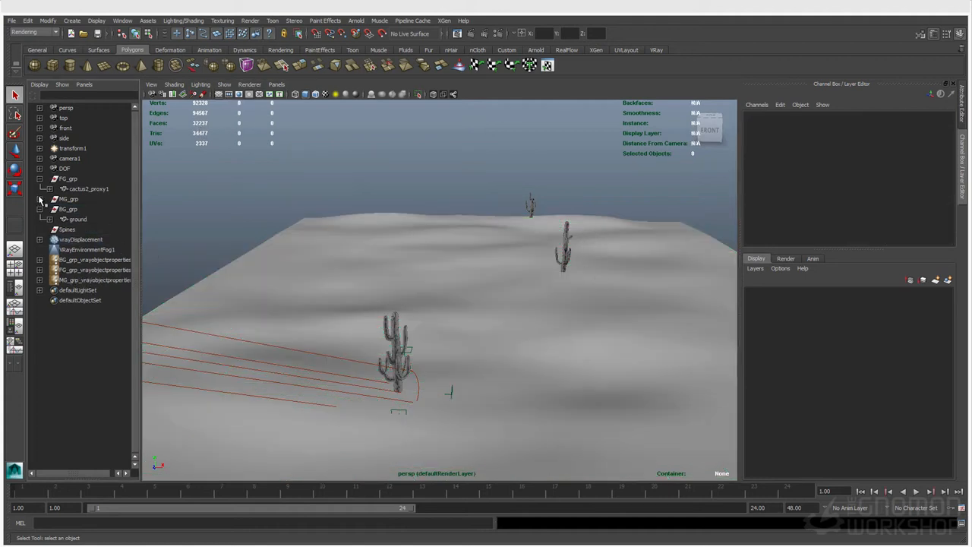
pyautogui.click(40, 199)
pyautogui.click(85, 210)
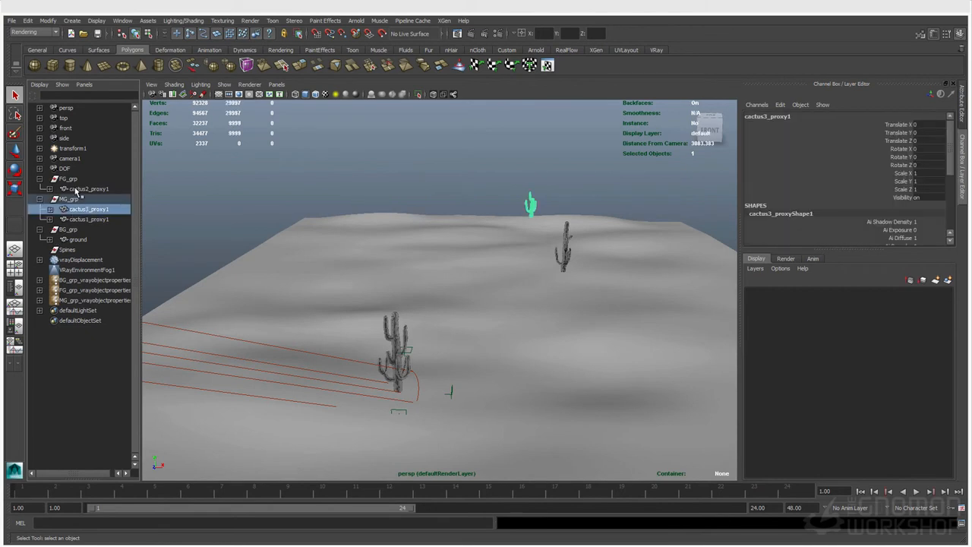
# - Launch the spPaint3d script and add the ground mesh as its target surface
pyautogui.click(107, 524)
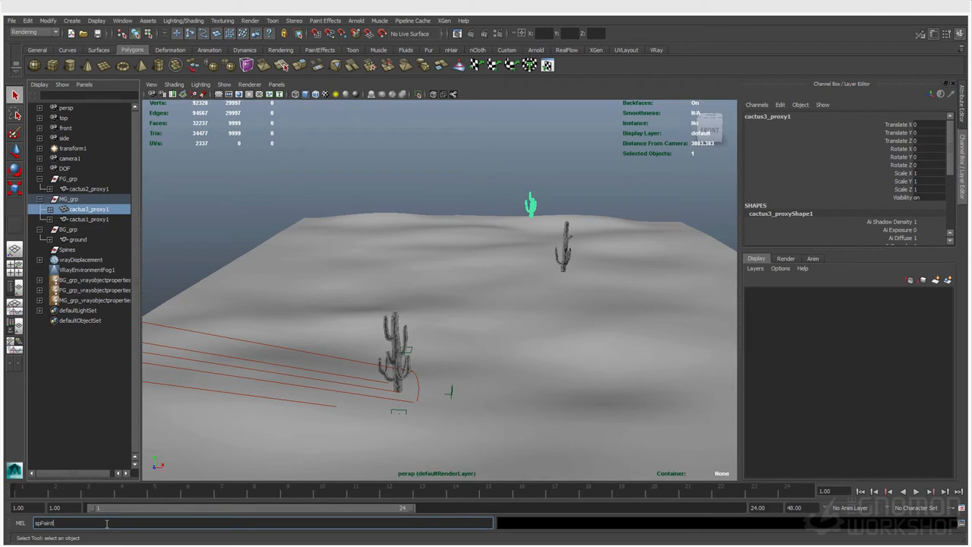
pyautogui.press('Return')
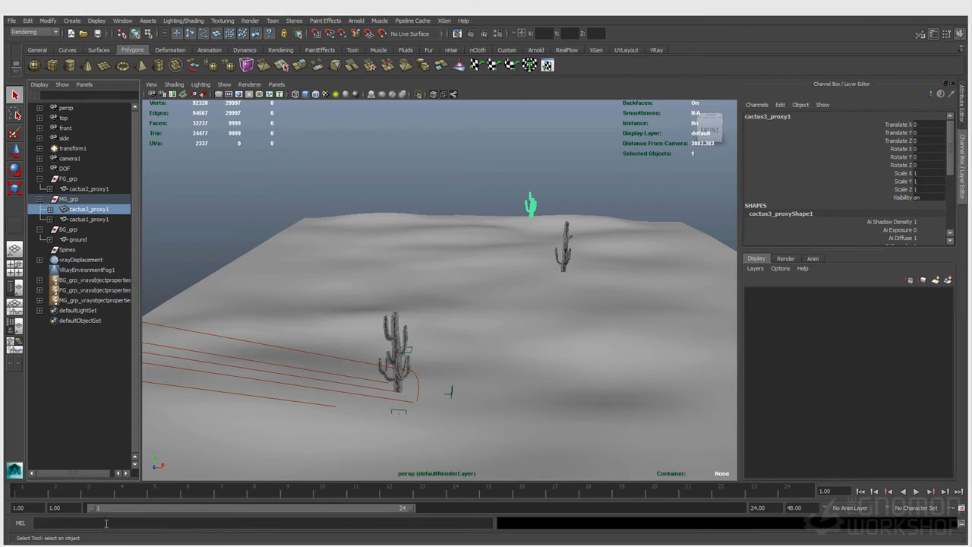
pyautogui.click(321, 314)
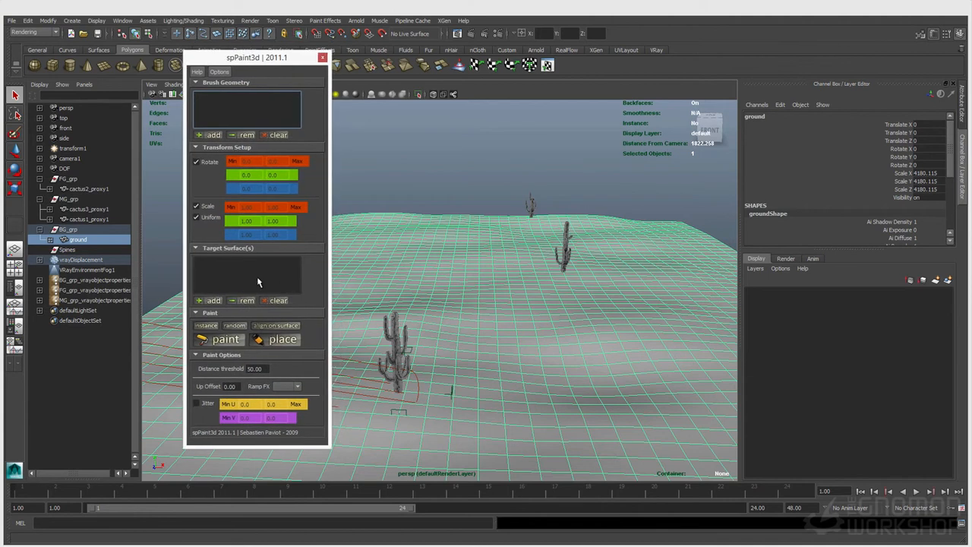
pyautogui.click(210, 300)
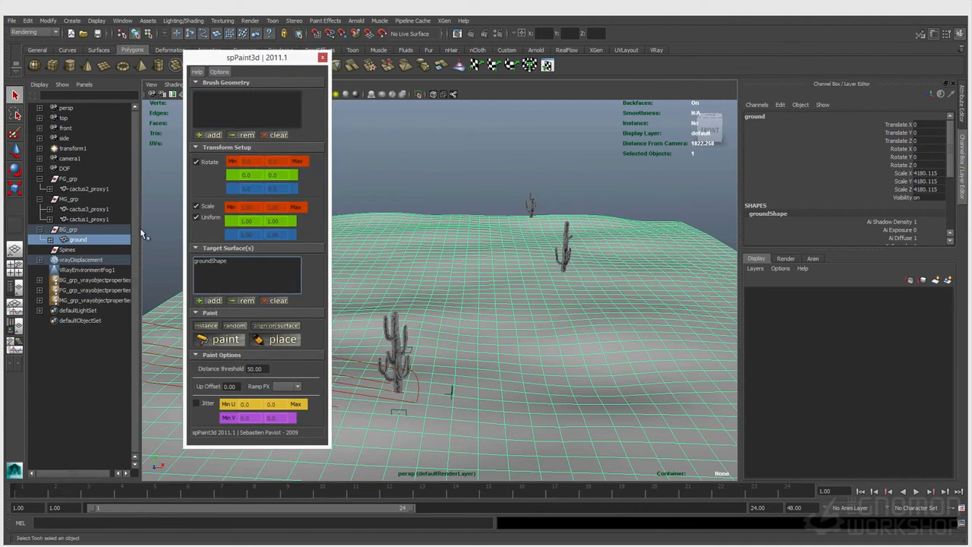
# - Add cactus1_proxy1, cactus2_proxy1 and cactus3_proxy1 as the spPaint3d brush geometry
pyautogui.click(104, 218)
pyautogui.keyDown('ctrl'); pyautogui.click(105, 209); pyautogui.keyUp('ctrl')
pyautogui.keyDown('ctrl'); pyautogui.click(107, 189); pyautogui.keyUp('ctrl')
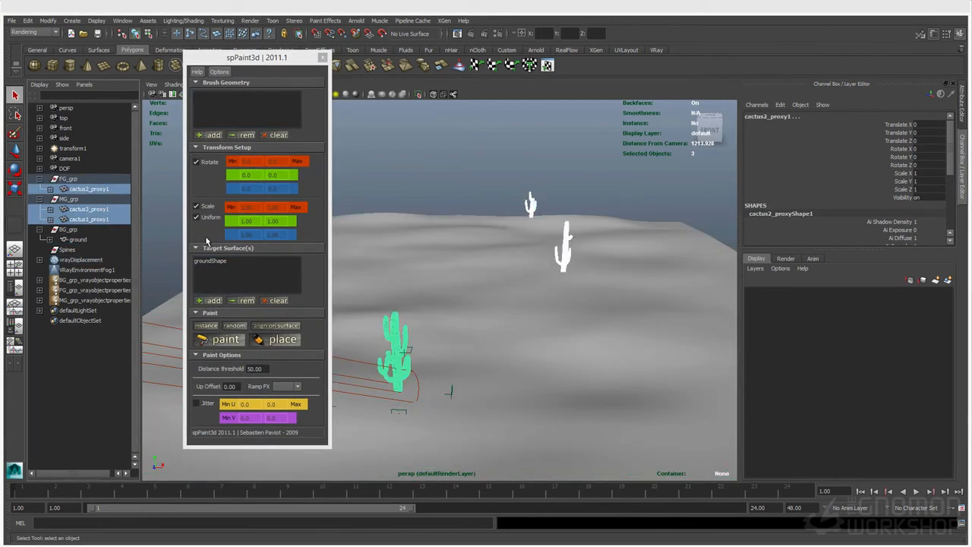
pyautogui.click(210, 134)
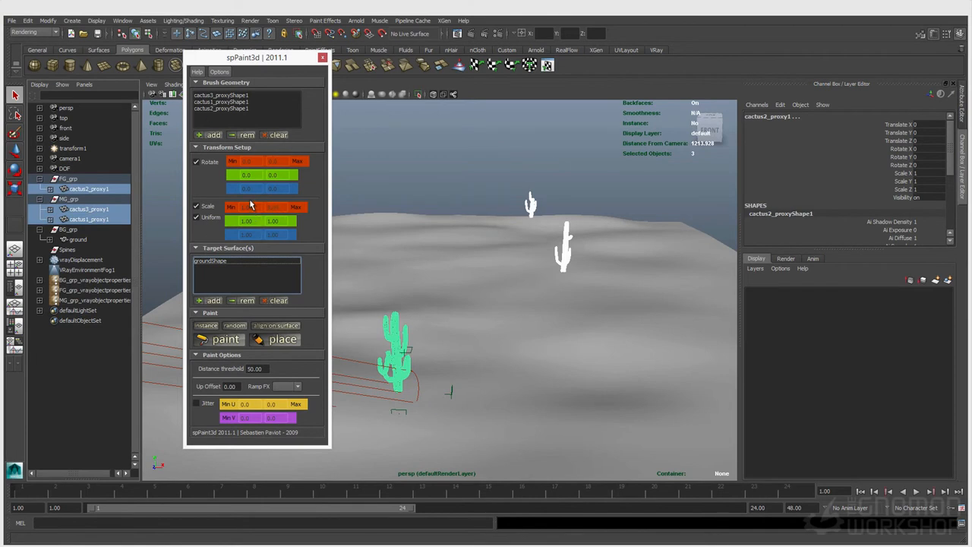
# - Set the brush's maximum Y rotation to 360
pyautogui.click(254, 206)
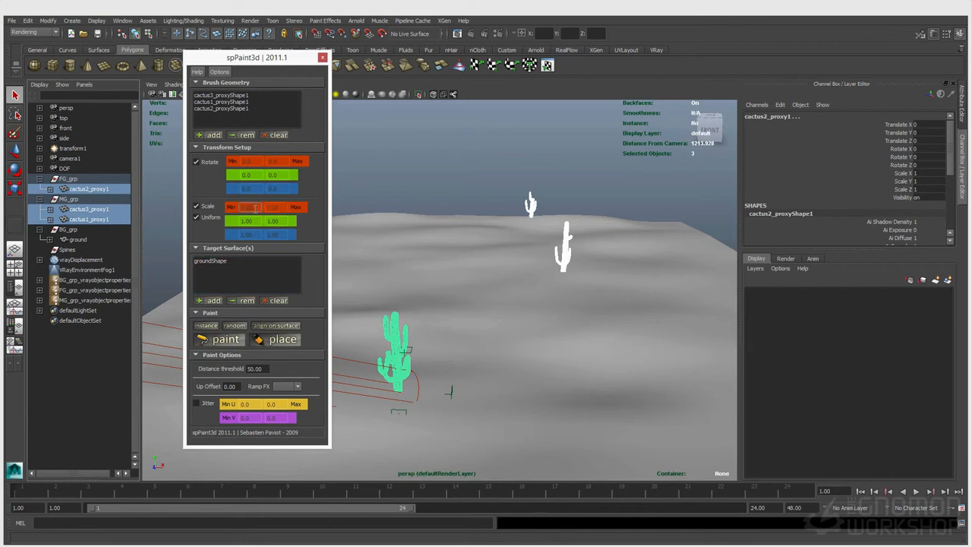
pyautogui.press('Tab')
pyautogui.click(273, 175)
pyautogui.write('360')
pyautogui.press('Tab')
# - Place cactus proxy copies across the ground with spPaint3d's place mode, filling the midground and background, and close the script window
pyautogui.click(273, 339)
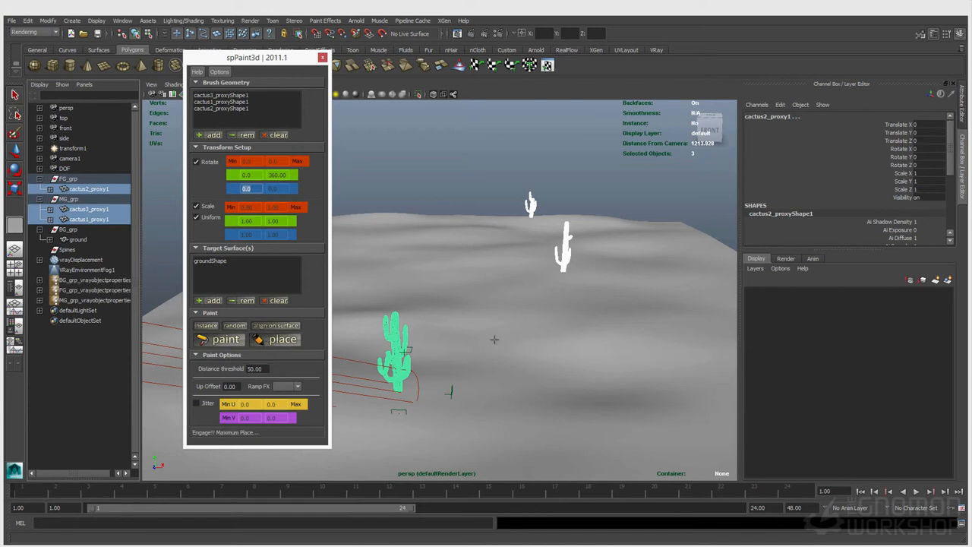
pyautogui.click(517, 348)
pyautogui.click(525, 259)
pyautogui.click(447, 277)
pyautogui.click(422, 239)
pyautogui.click(376, 259)
pyautogui.click(514, 232)
pyautogui.click(492, 224)
pyautogui.click(485, 259)
pyautogui.click(547, 241)
pyautogui.click(589, 243)
pyautogui.click(630, 281)
pyautogui.click(612, 313)
pyautogui.click(634, 343)
pyautogui.click(568, 351)
pyautogui.click(502, 279)
pyautogui.click(437, 313)
pyautogui.click(356, 283)
pyautogui.click(349, 233)
pyautogui.click(389, 222)
pyautogui.click(406, 293)
pyautogui.click(442, 251)
pyautogui.click(470, 234)
pyautogui.click(467, 295)
pyautogui.click(493, 334)
pyautogui.click(465, 357)
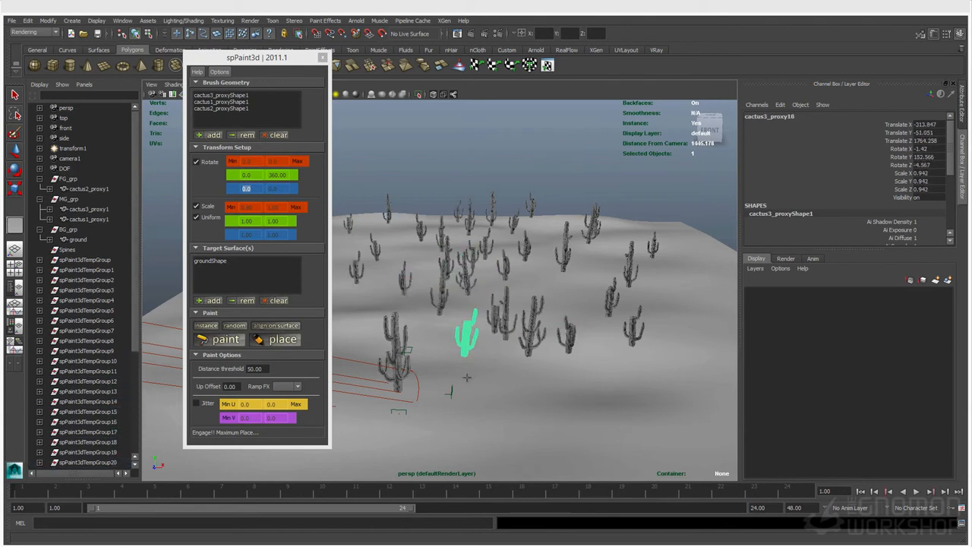
pyautogui.click(468, 380)
pyautogui.click(568, 296)
pyautogui.click(619, 386)
pyautogui.click(580, 303)
pyautogui.click(595, 268)
pyautogui.click(618, 254)
pyautogui.click(621, 238)
pyautogui.moveTo(247, 63); pyautogui.dragTo(221, 62)
pyautogui.click(300, 57)
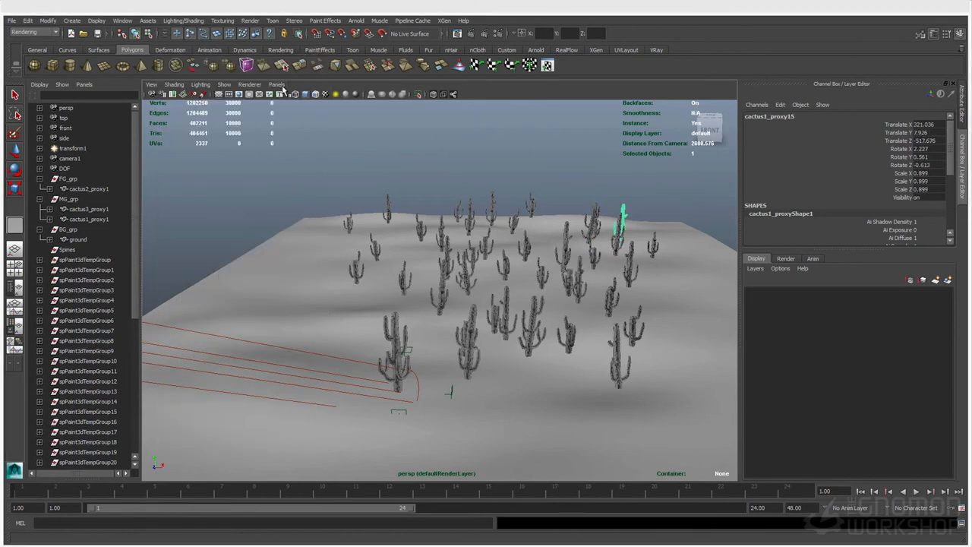
# - Look through camera1 in the viewport
pyautogui.click(276, 84)
pyautogui.moveTo(337, 94)
pyautogui.click(370, 105)
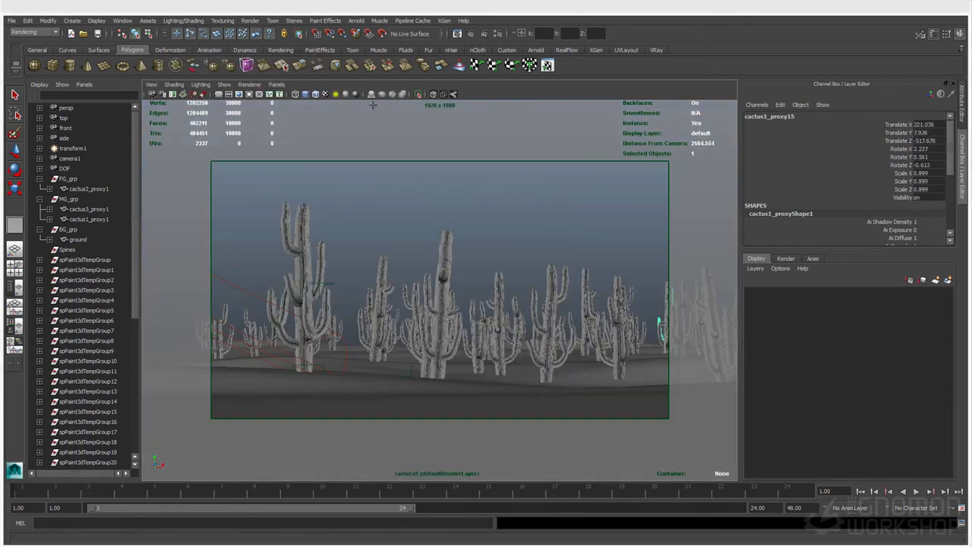
# - Review the V-Ray render settings, including the Environment section, and close them
pyautogui.click(495, 35)
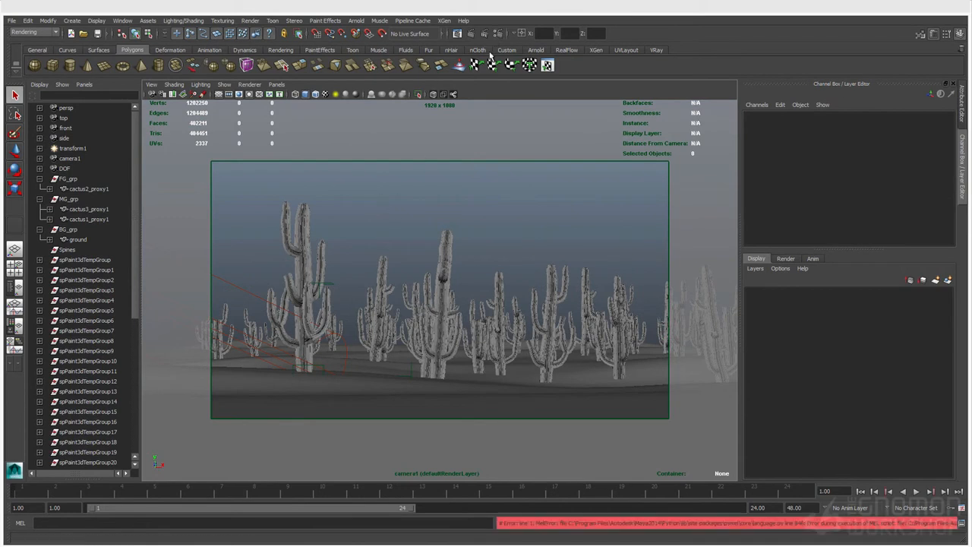
pyautogui.moveTo(0, 89); pyautogui.dragTo(220, 82)
pyautogui.click(186, 130)
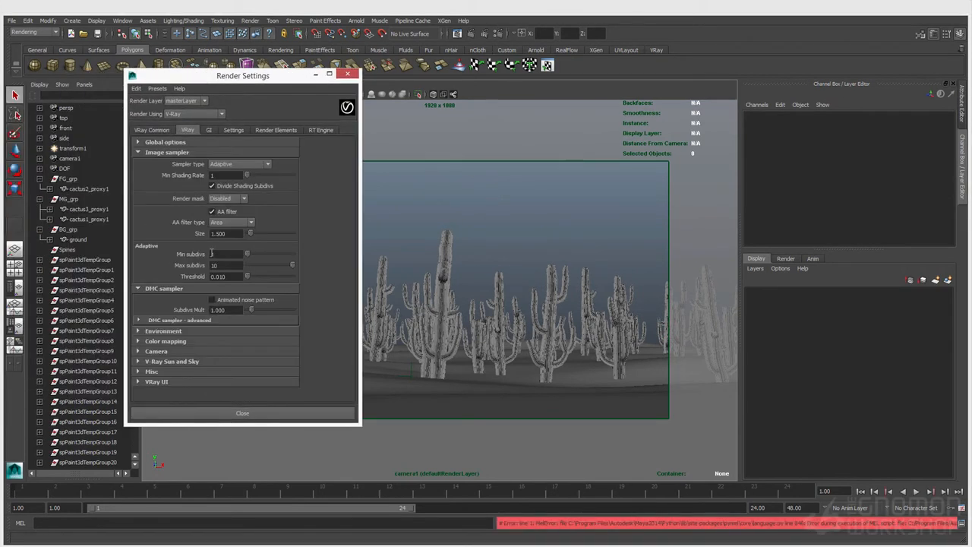
pyautogui.click(173, 333)
pyautogui.scroll(-3, 253, 345)
pyautogui.scroll(-1, 254, 346)
pyautogui.click(236, 336)
pyautogui.doubleClick(264, 414)
pyautogui.click(404, 231)
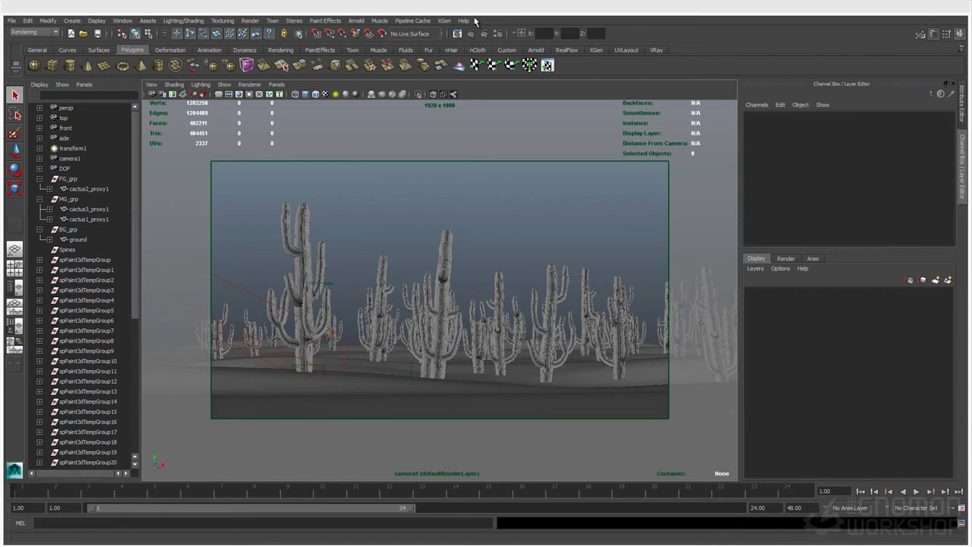
# - Save the scene under the new name ch_proxyCacti.mb in the scenes folder
pyautogui.click(11, 20)
pyautogui.click(35, 61)
pyautogui.click(217, 291)
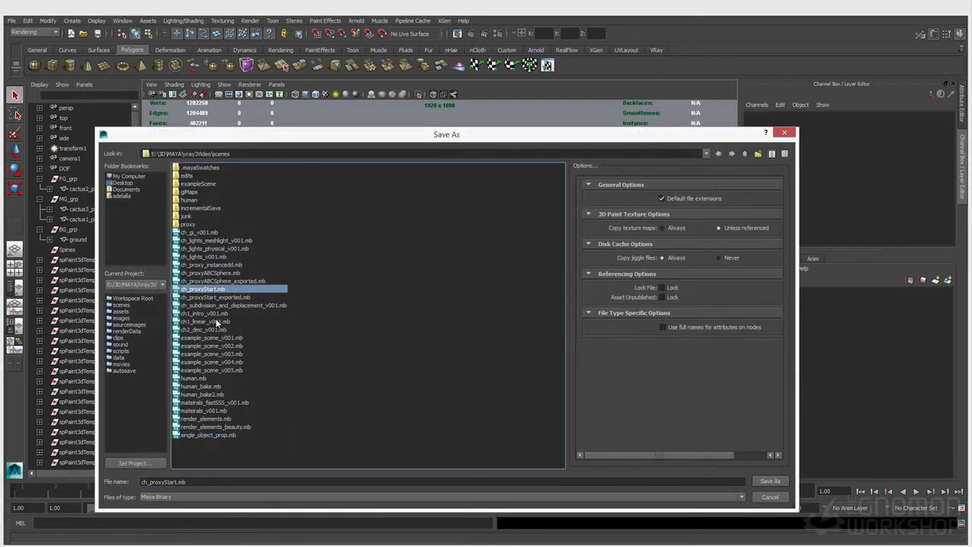
pyautogui.moveTo(164, 482); pyautogui.dragTo(175, 482)
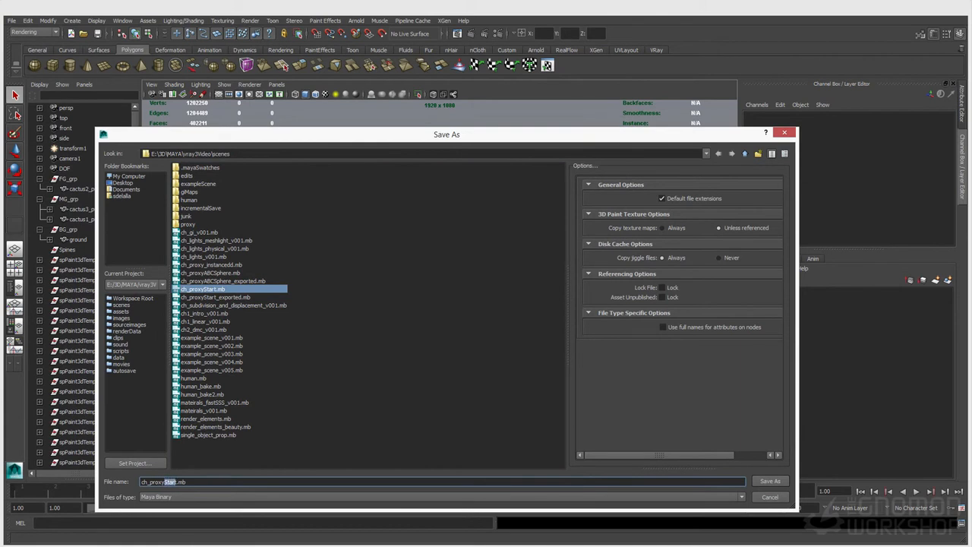
pyautogui.press('BackSpace')
pyautogui.write('Cac')
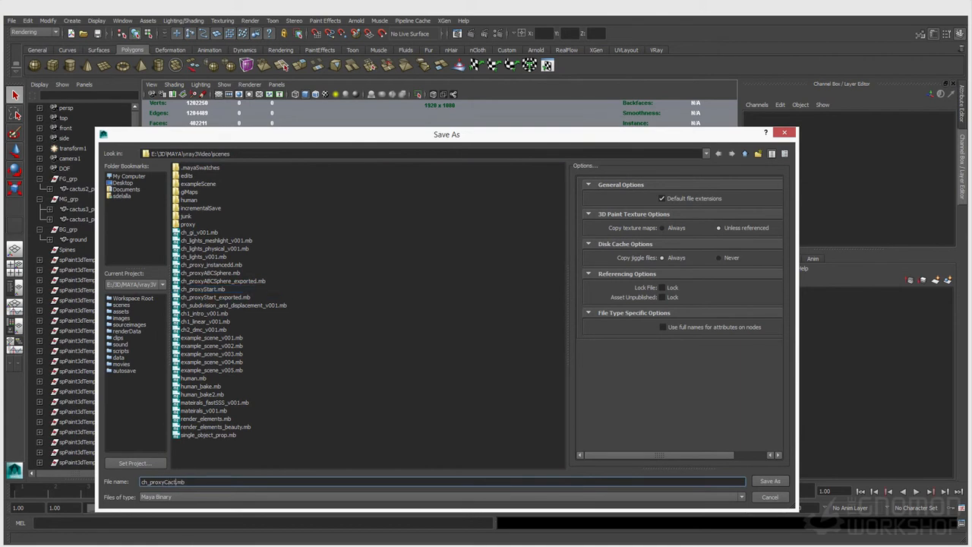
pyautogui.click(769, 481)
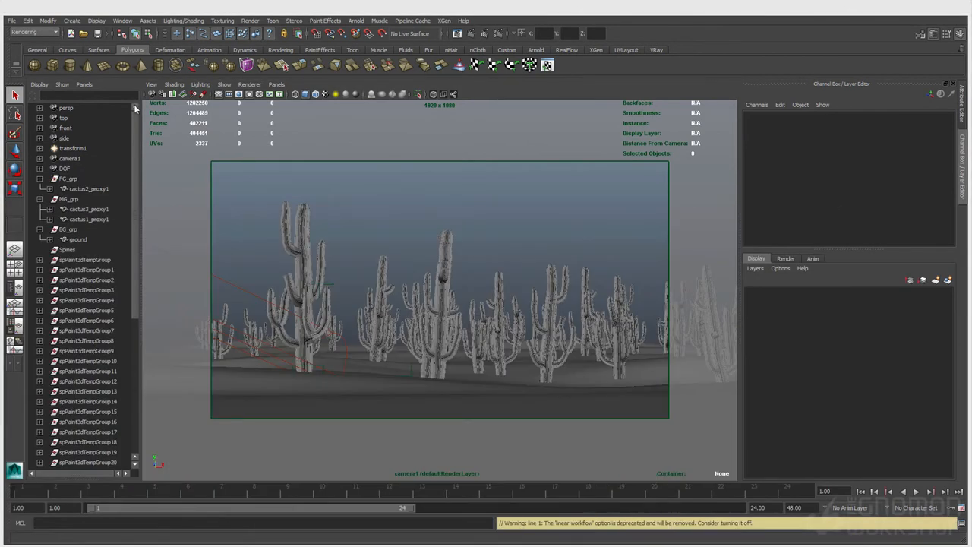
# - Render the cactus field from camera1 in V-Ray, and move the camera in close to the large foreground cactus for a new render
pyautogui.moveTo(375, 106); pyautogui.dragTo(398, 93)
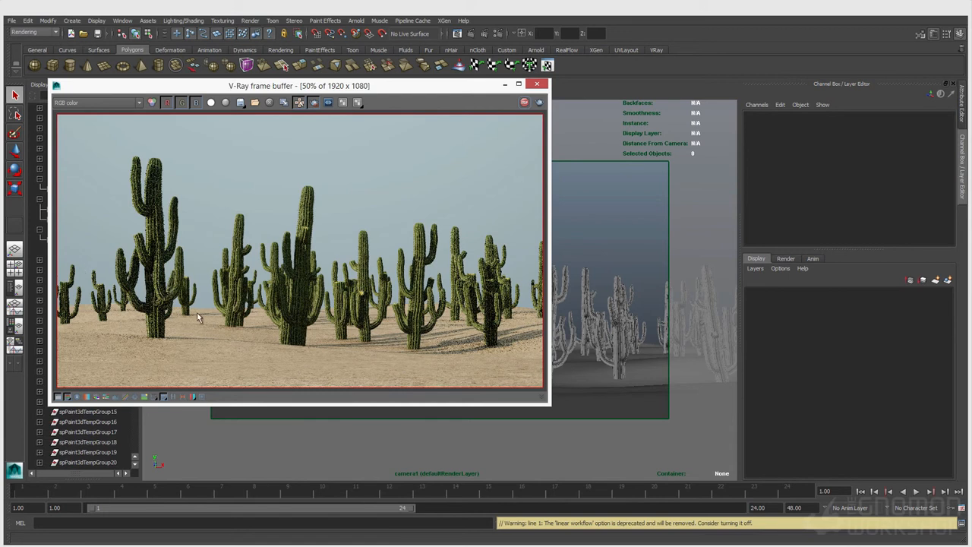
pyautogui.moveTo(313, 89); pyautogui.dragTo(630, 112)
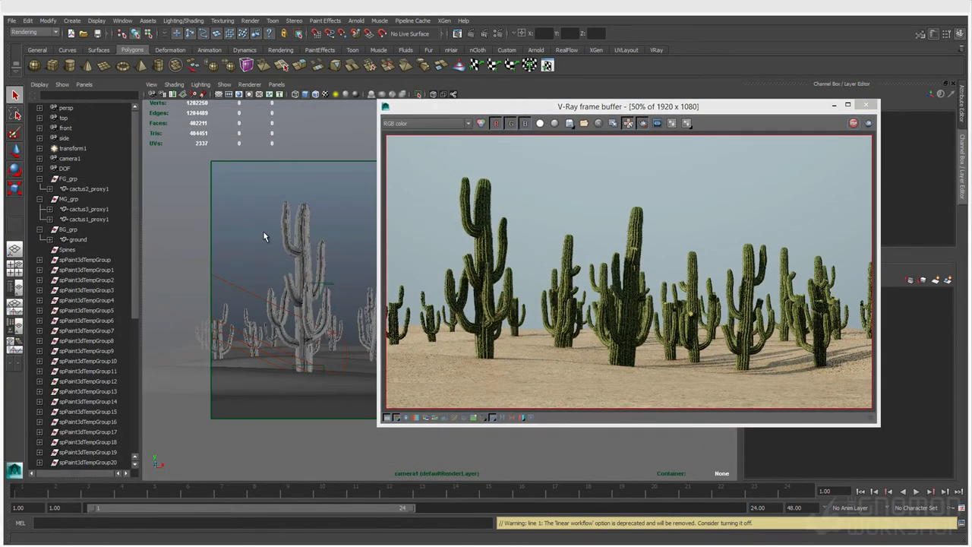
pyautogui.click(152, 84)
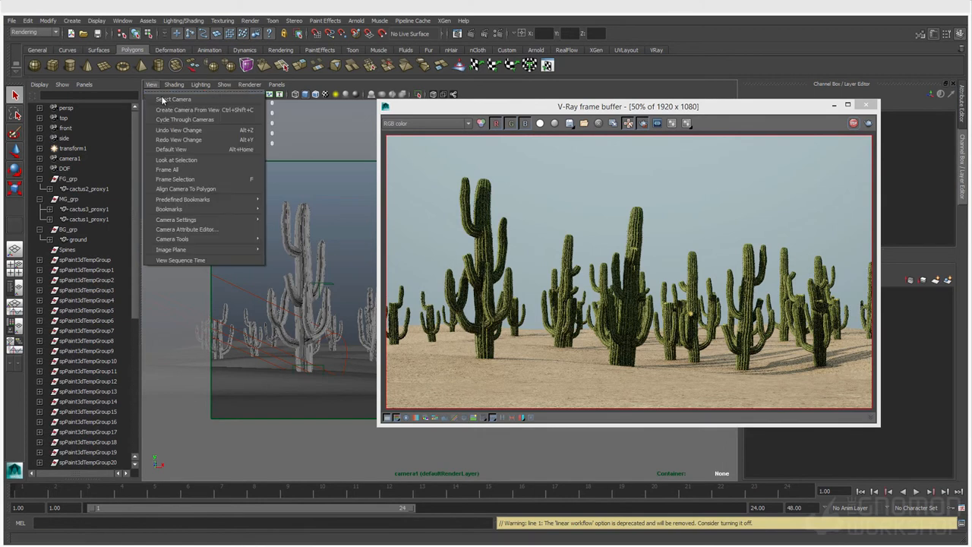
pyautogui.click(152, 85)
pyautogui.keyDown('alt'); pyautogui.moveTo(295, 228); pyautogui.dragTo(363, 238, button='right'); pyautogui.keyUp('alt')
pyautogui.keyDown('alt'); pyautogui.moveTo(296, 286); pyautogui.dragTo(328, 291, button='right'); pyautogui.keyUp('alt')
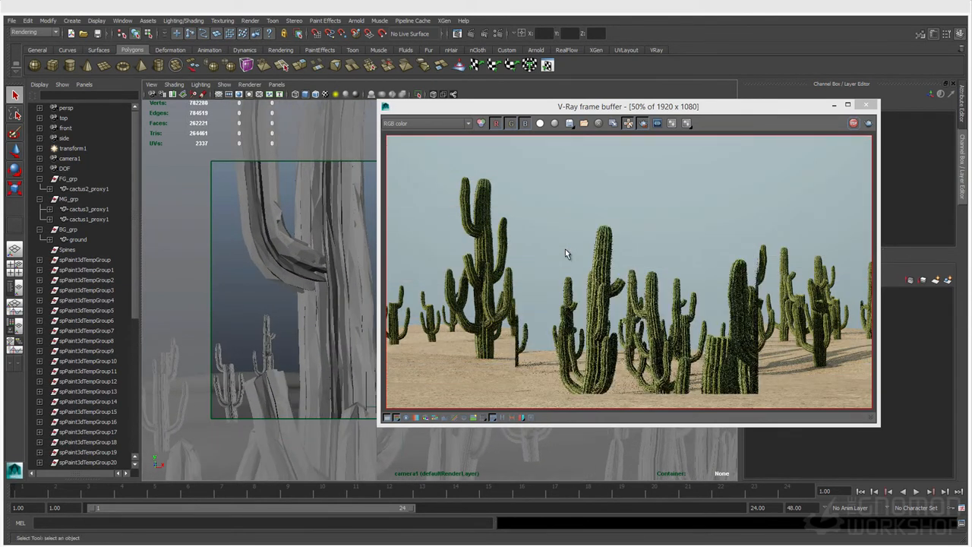
pyautogui.moveTo(634, 105); pyautogui.dragTo(622, 111)
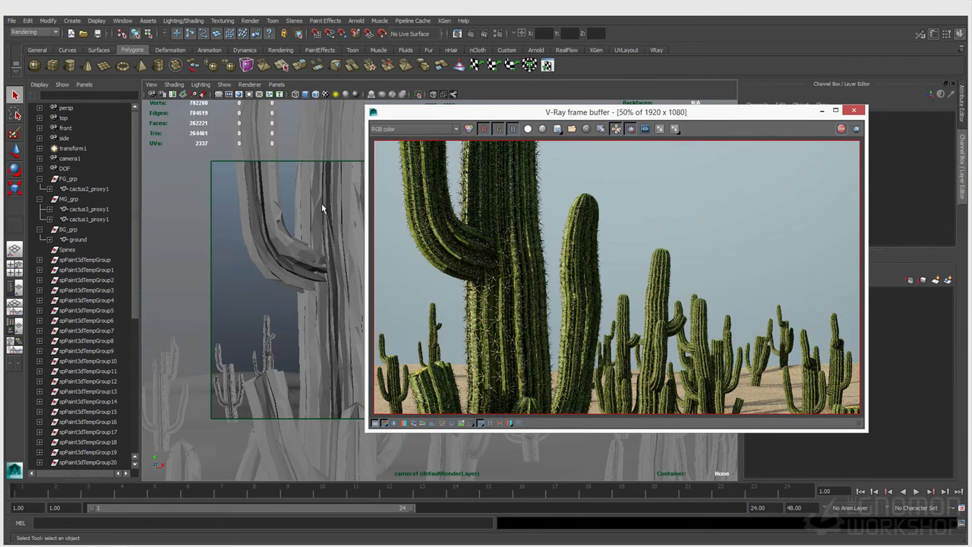
pyautogui.moveTo(513, 115); pyautogui.dragTo(404, 130)
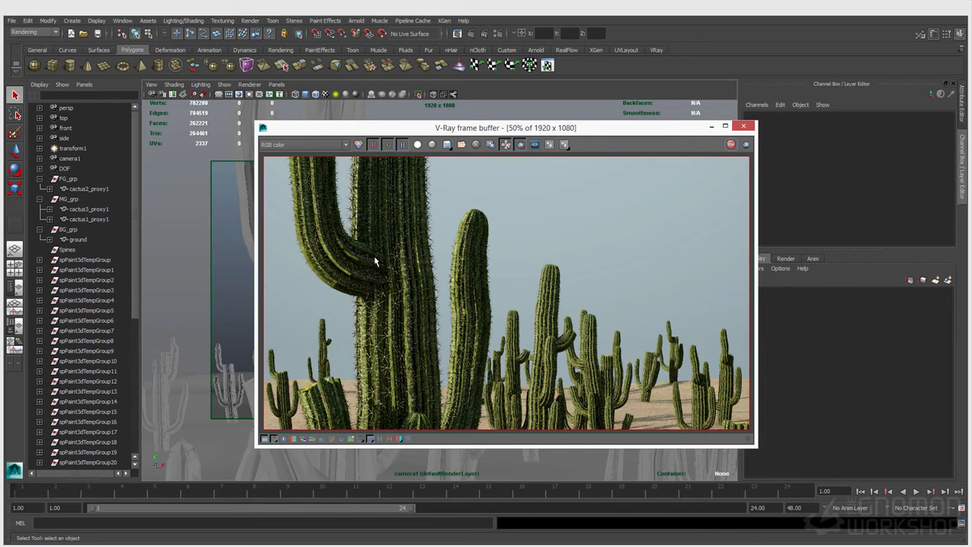
# - Check the contents of the first spPaint3dTempGroup and save the scene
pyautogui.click(40, 260)
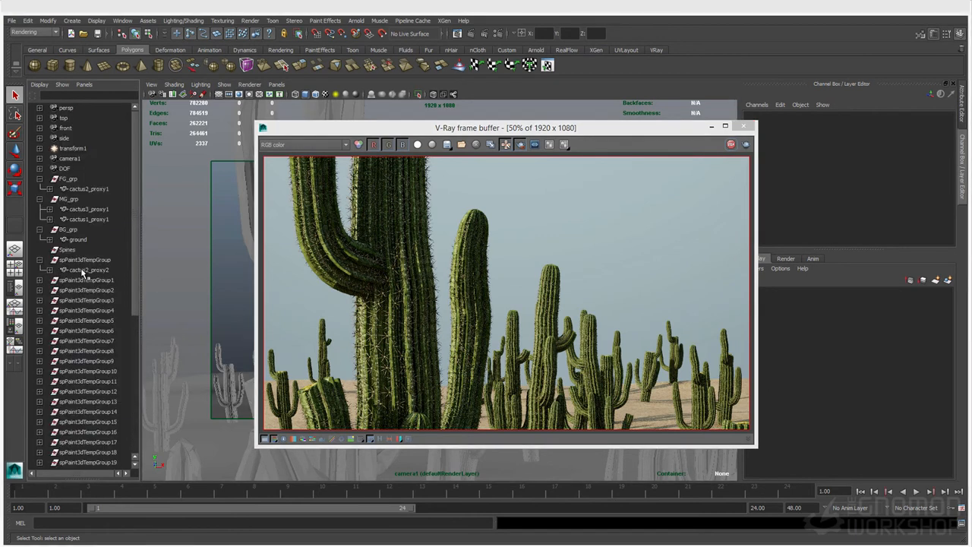
pyautogui.click(39, 260)
pyautogui.click(98, 33)
# - Stop the render and examine the cactus spines in the frame buffer at 200% and 100% zoom
pyautogui.click(730, 145)
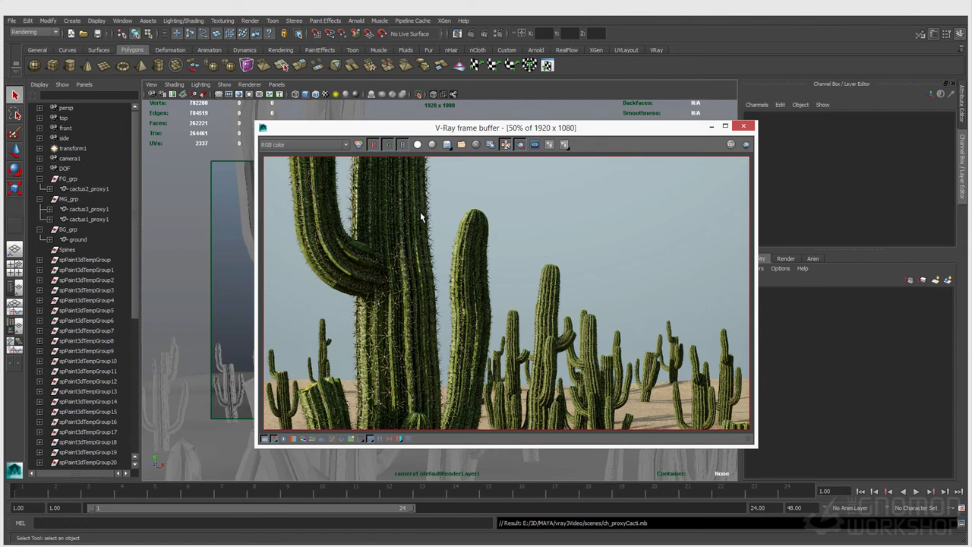
pyautogui.moveTo(551, 129); pyautogui.dragTo(533, 132)
pyautogui.scroll(2, 436, 267)
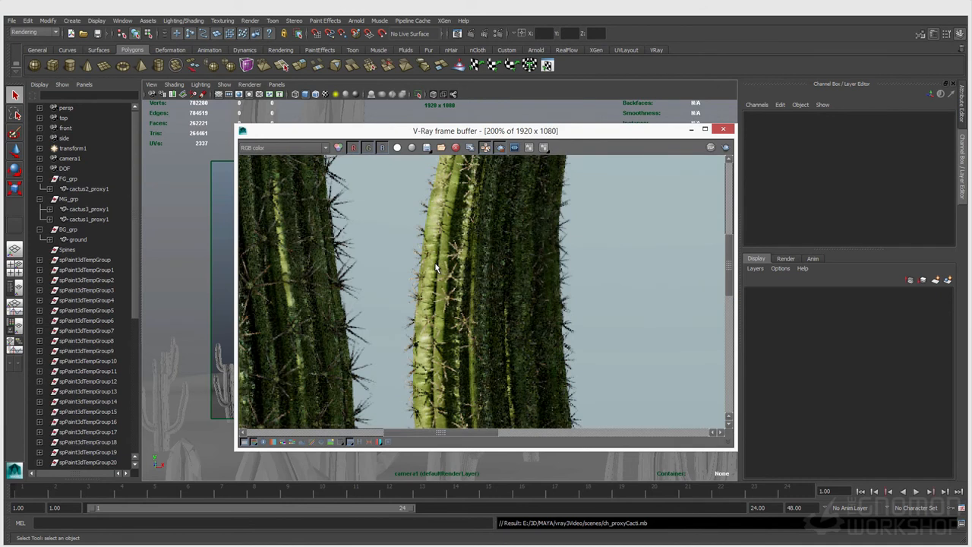
pyautogui.scroll(-1, 437, 268)
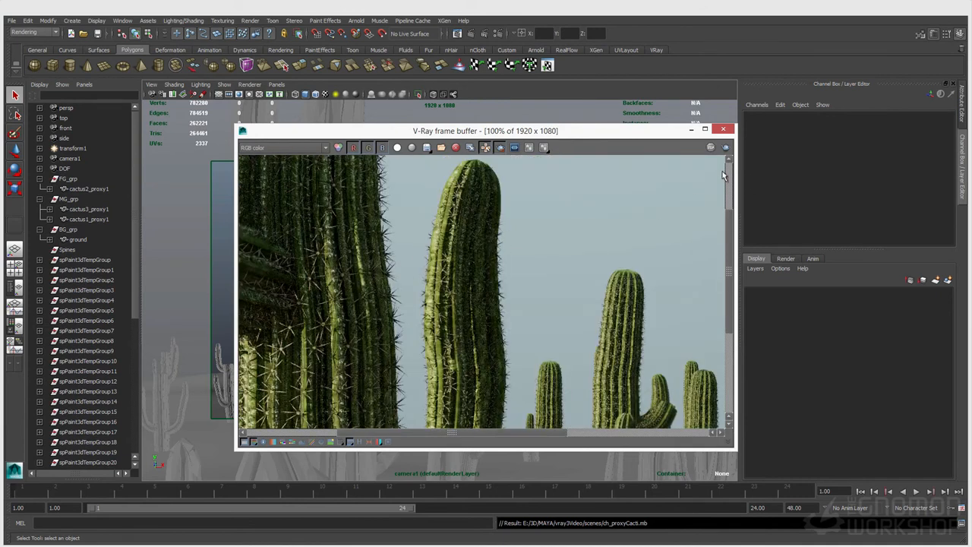